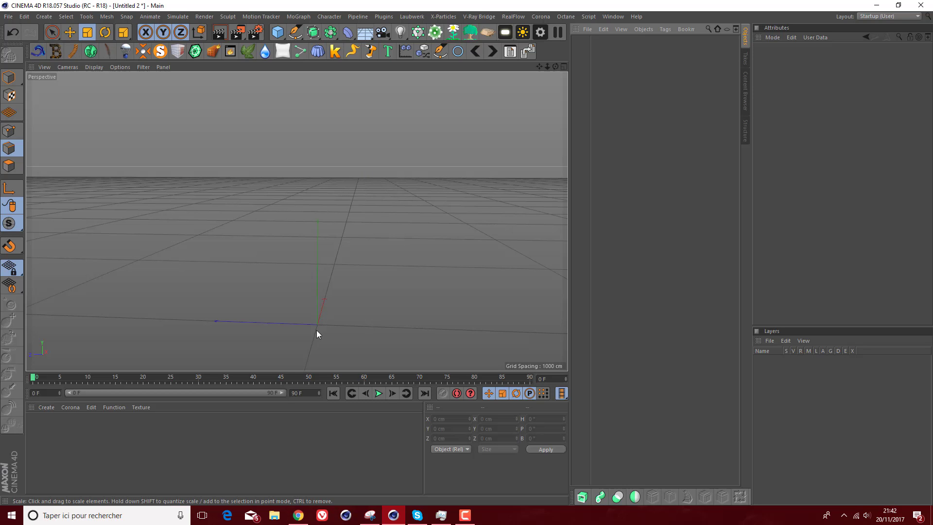
- Draw the base, side wall and curved shoulder and neck of a bottle's half profile as a Bezier Pen spline in the Front view, from the origin
{"action": "left_click_drag", "start_coordinate": [289, 373], "coordinate": [236, 370]}
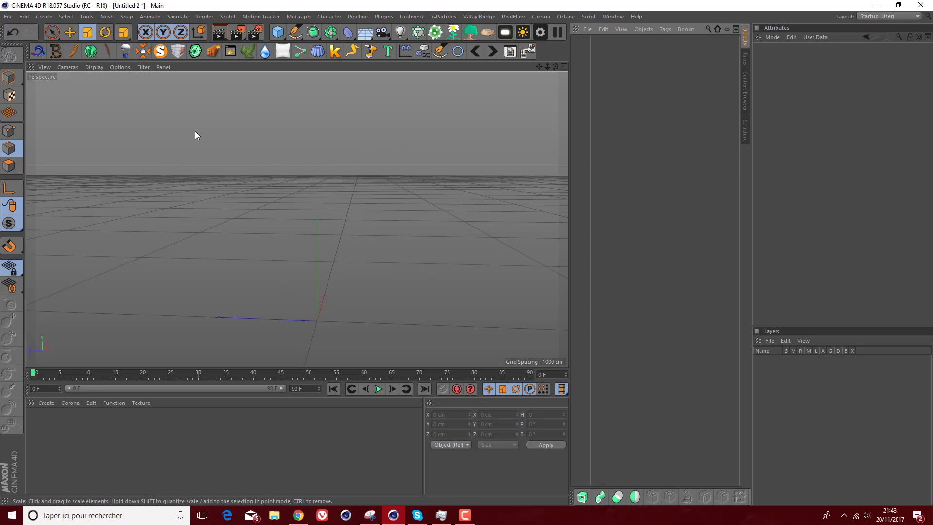
{"action": "left_click", "coordinate": [295, 33]}
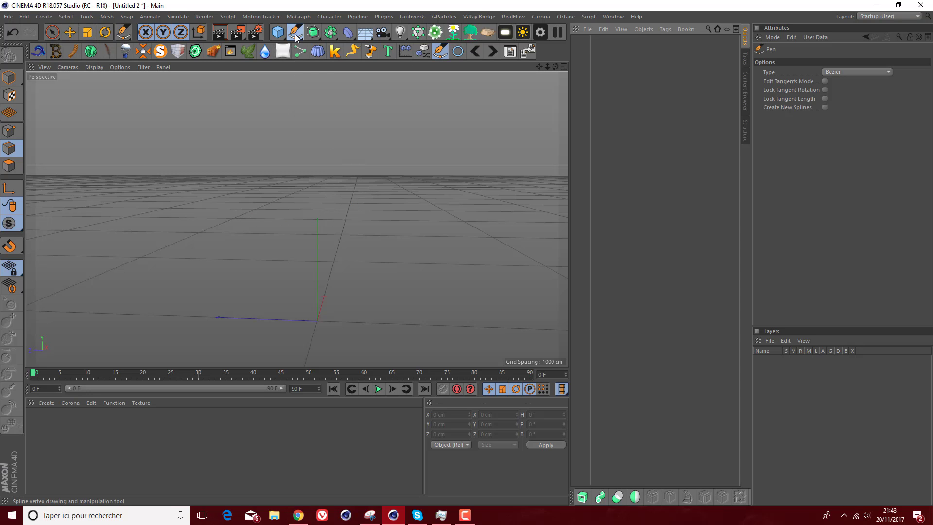
{"action": "middle_click", "coordinate": [323, 222]}
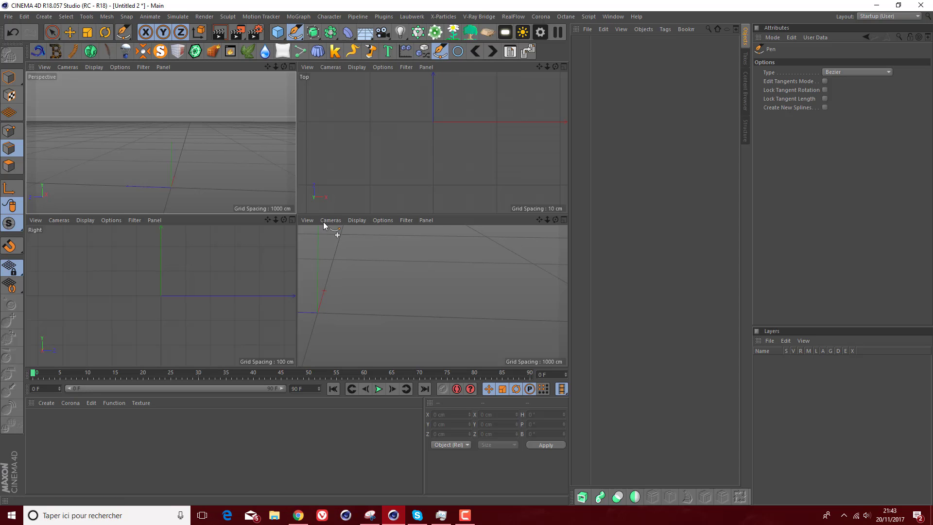
{"action": "middle_click", "coordinate": [387, 256]}
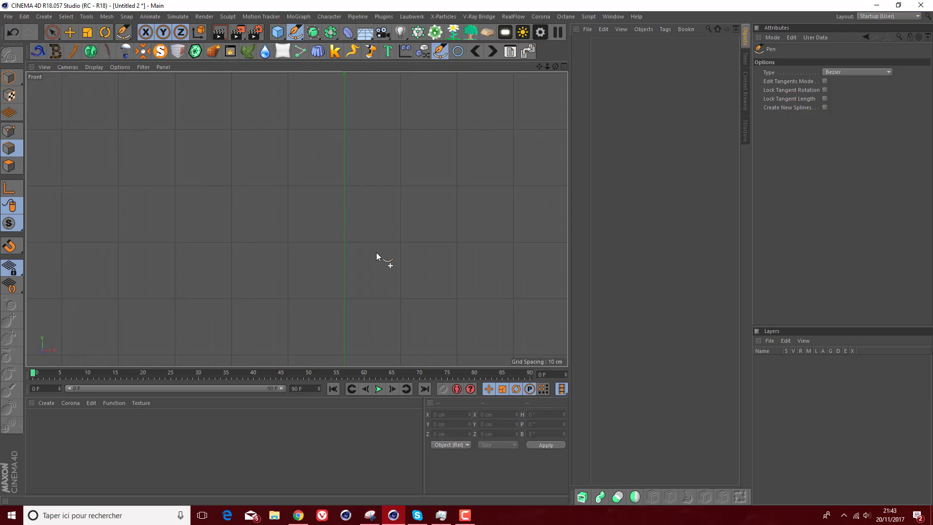
{"action": "scroll", "coordinate": [377, 253], "scroll_direction": "down", "scroll_amount": 10}
{"action": "scroll", "coordinate": [336, 261], "scroll_direction": "up", "scroll_amount": 10}
{"action": "scroll", "coordinate": [333, 250], "scroll_direction": "up", "scroll_amount": 3}
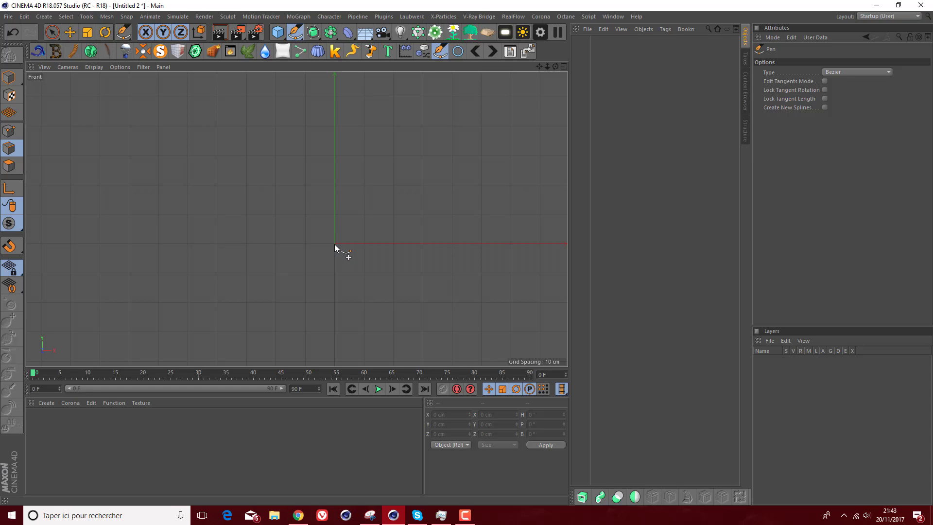
{"action": "left_click", "coordinate": [333, 244]}
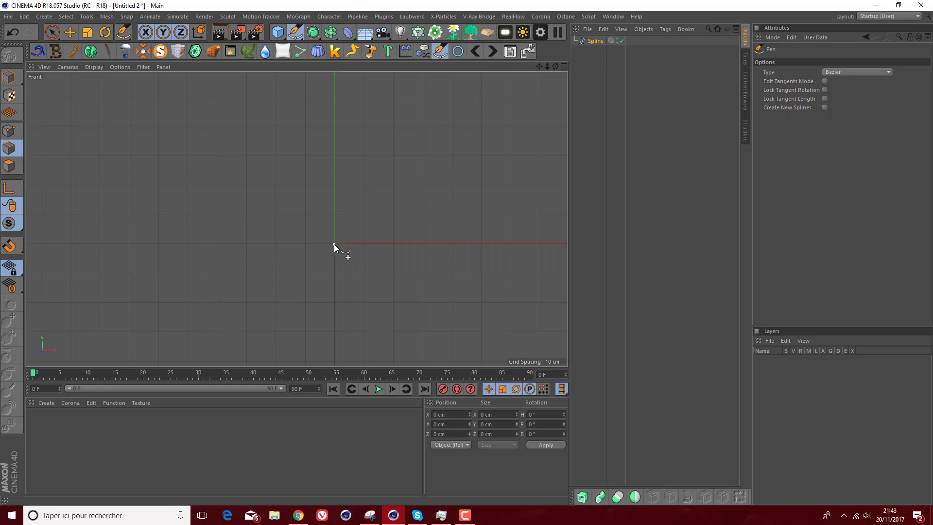
{"action": "left_click", "coordinate": [306, 244]}
{"action": "left_click", "coordinate": [306, 168]}
{"action": "scroll", "coordinate": [328, 132], "scroll_direction": "up", "scroll_amount": 4}
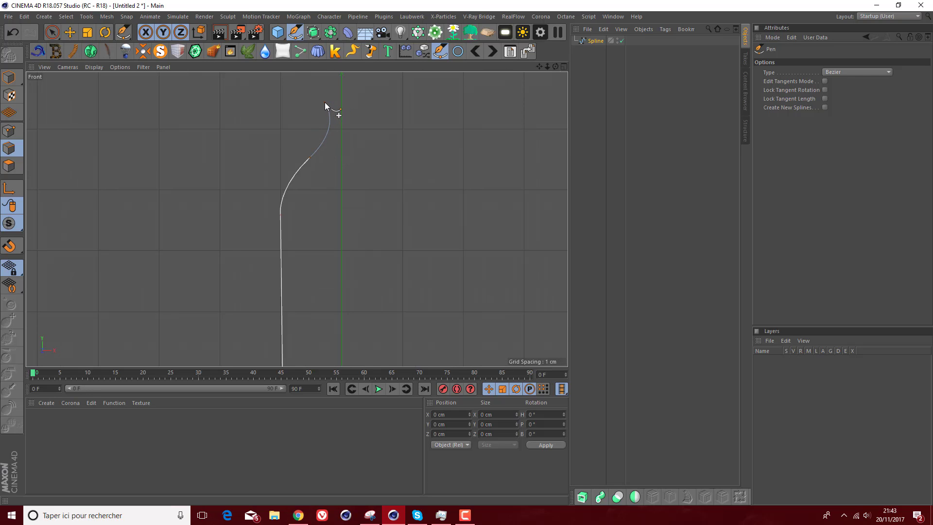
{"action": "scroll", "coordinate": [323, 95], "scroll_direction": "up", "scroll_amount": 3}
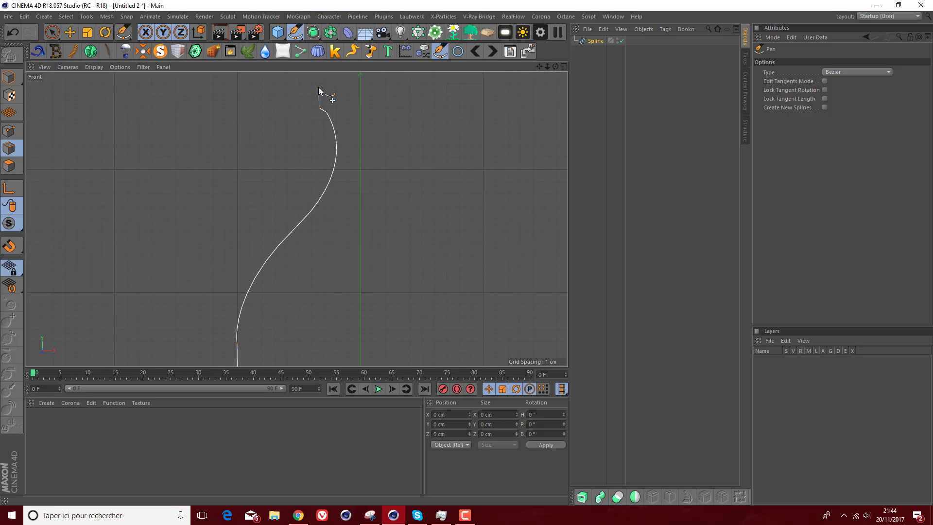
- Finish the half profile with a short vertical lip and a horizontal top edge ending on the vertical axis
{"action": "left_click", "coordinate": [319, 87]}
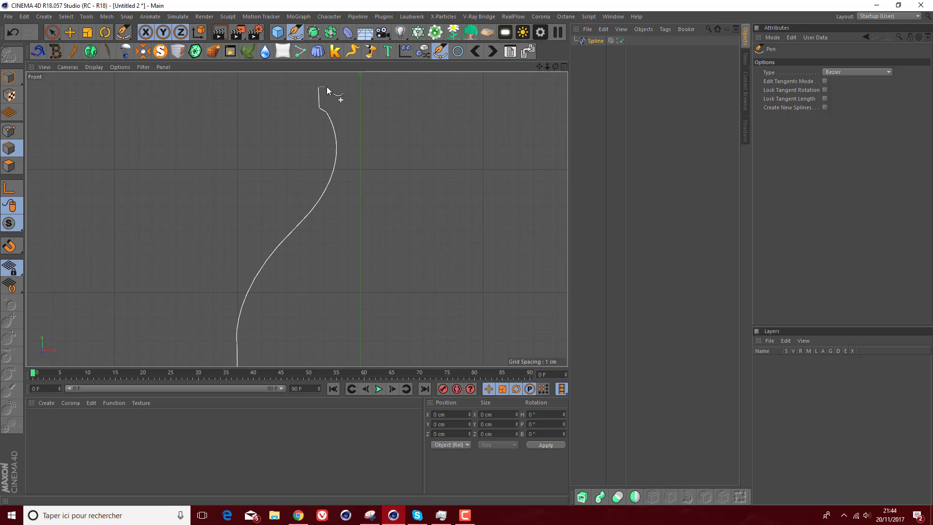
{"action": "left_click", "coordinate": [360, 87]}
{"action": "scroll", "coordinate": [360, 87], "scroll_direction": "down", "scroll_amount": 4}
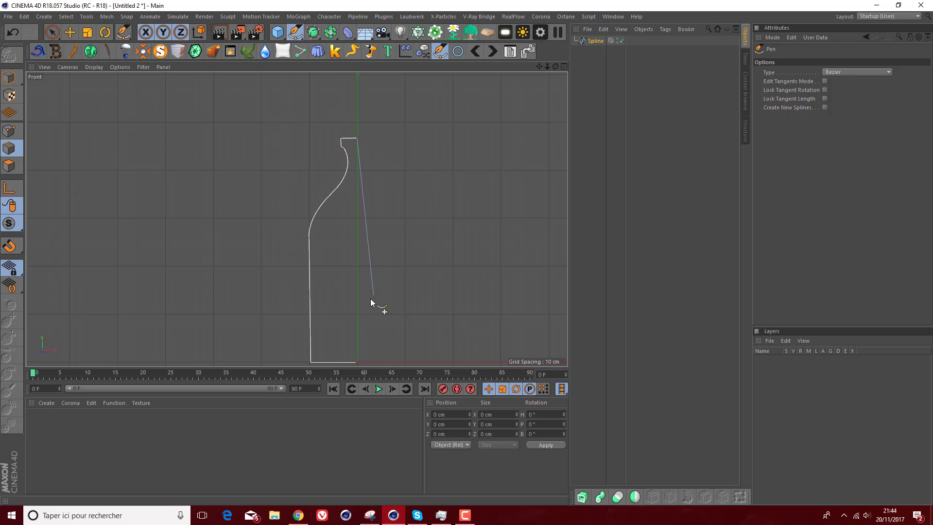
{"action": "left_click_drag", "start_coordinate": [538, 66], "coordinate": [515, 0]}
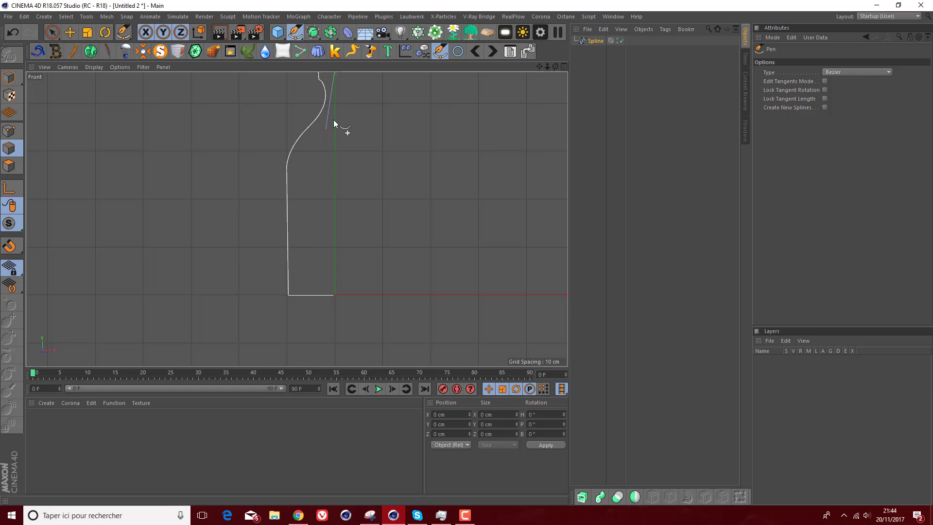
{"action": "left_click_drag", "start_coordinate": [539, 67], "coordinate": [545, 83]}
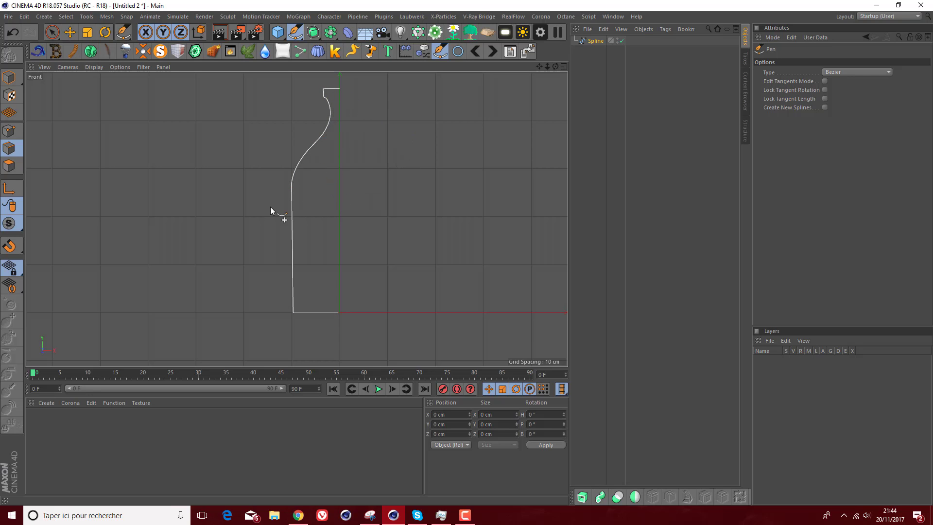
- Move the profile's shoulder point and outer bottom corner point inward, placing the corner at about X -8 cm
{"action": "left_click", "coordinate": [71, 33]}
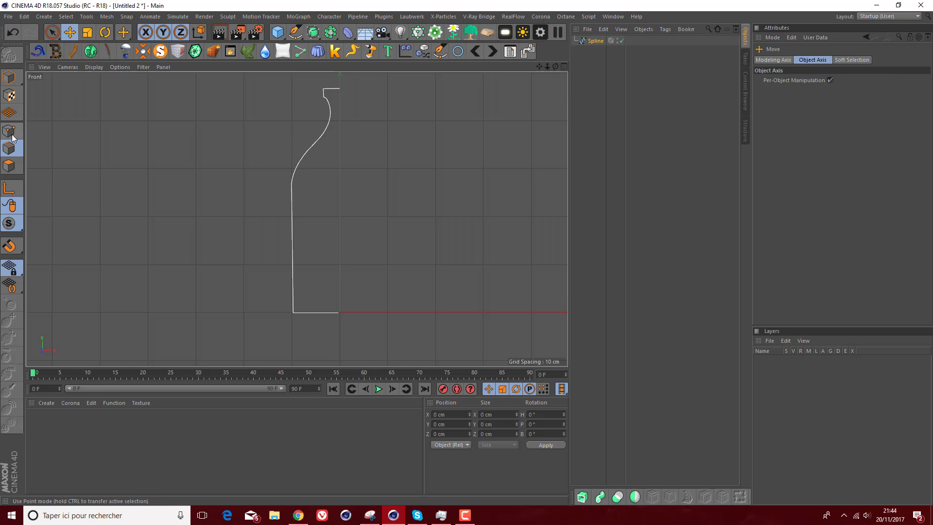
{"action": "left_click", "coordinate": [292, 196]}
{"action": "left_click_drag", "start_coordinate": [337, 189], "coordinate": [349, 196]}
{"action": "left_click", "coordinate": [292, 313]}
{"action": "left_click_drag", "start_coordinate": [340, 313], "coordinate": [352, 310]}
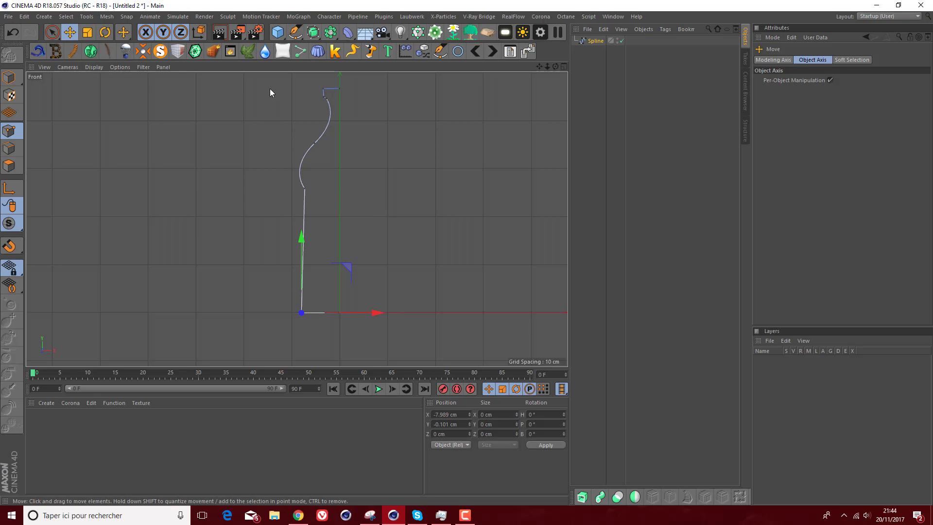
- Scale the whole spline up uniformly to about 58 cm wide and 290 cm high in the Perspective view
{"action": "middle_click", "coordinate": [183, 167]}
{"action": "middle_click", "coordinate": [172, 151]}
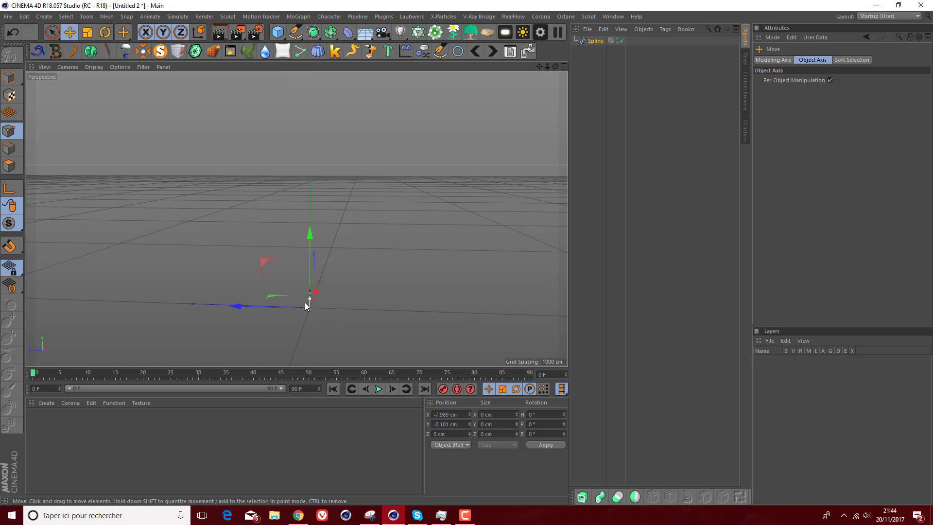
{"action": "key", "text": "s"}
{"action": "left_click_drag", "start_coordinate": [291, 194], "coordinate": [166, 199], "text": "alt"}
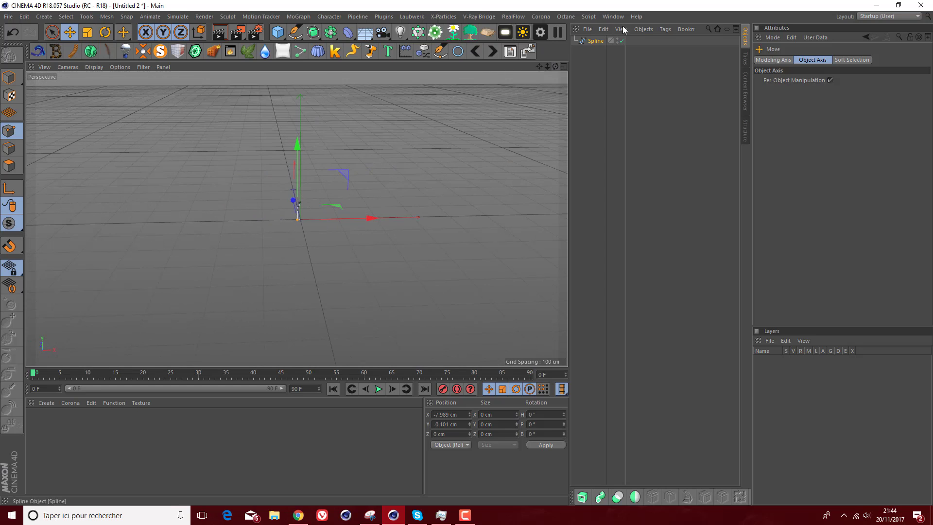
{"action": "left_click", "coordinate": [596, 41]}
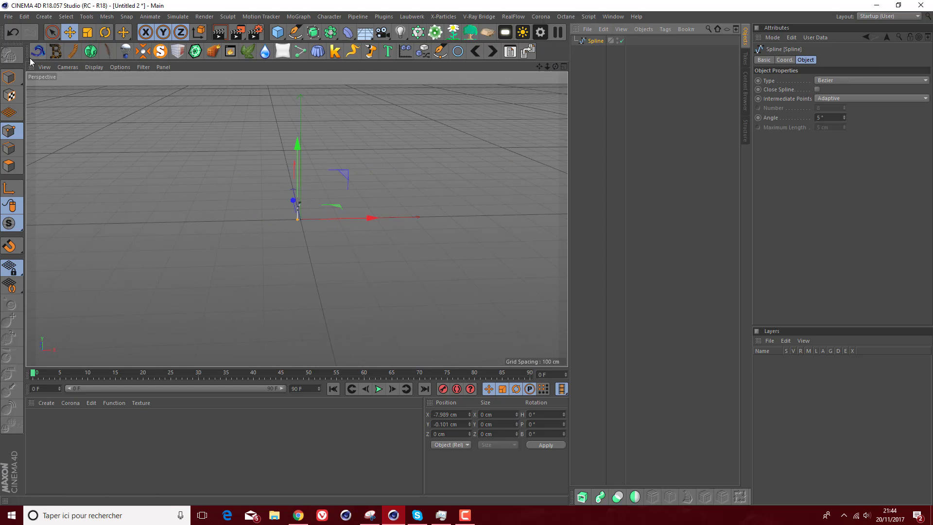
{"action": "left_click", "coordinate": [9, 77]}
{"action": "left_click", "coordinate": [88, 32]}
{"action": "left_click_drag", "start_coordinate": [348, 178], "coordinate": [758, 15]}
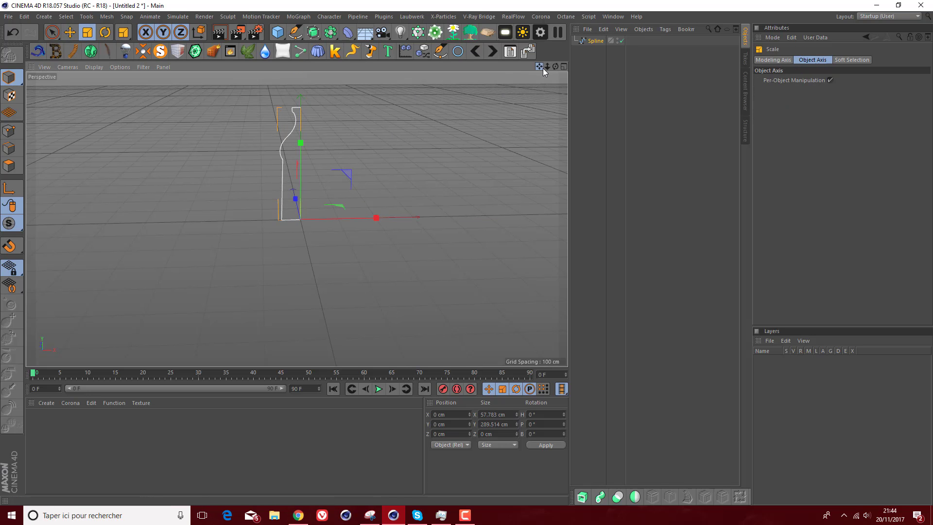
{"action": "left_click_drag", "start_coordinate": [540, 67], "coordinate": [526, 125]}
{"action": "scroll", "coordinate": [253, 227], "scroll_direction": "up", "scroll_amount": 2}
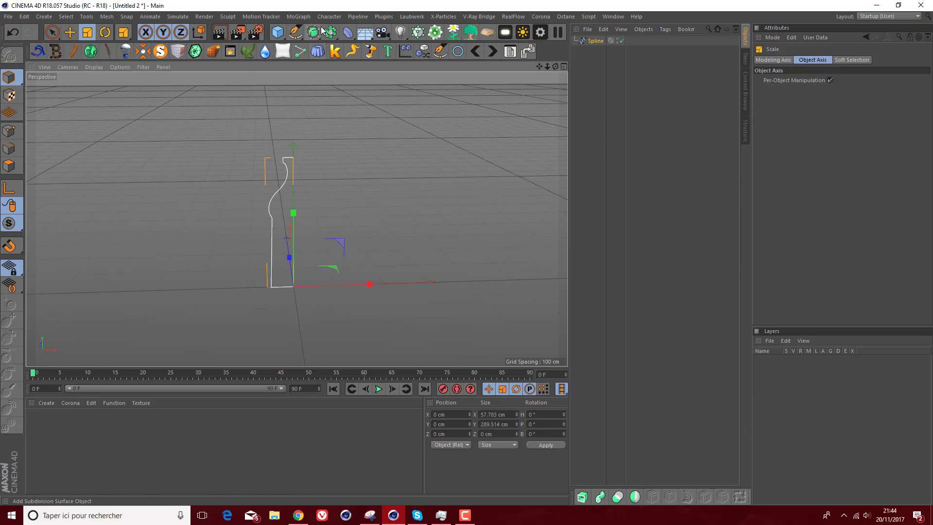
- Add a Lathe generator and make the spline its child to revolve the profile into a bottle
{"action": "left_click_drag", "start_coordinate": [313, 32], "coordinate": [356, 68]}
{"action": "left_click_drag", "start_coordinate": [598, 52], "coordinate": [593, 41]}
{"action": "mouse_move", "coordinate": [555, 67]}
{"action": "left_mouse_down"}
{"action": "mouse_move", "coordinate": [555, 155]}
{"action": "mouse_move", "coordinate": [555, 54]}
{"action": "left_mouse_up"}
{"action": "left_click_drag", "start_coordinate": [296, 219], "coordinate": [285, 179], "text": "alt"}
{"action": "scroll", "coordinate": [285, 179], "scroll_direction": "up", "scroll_amount": 3}
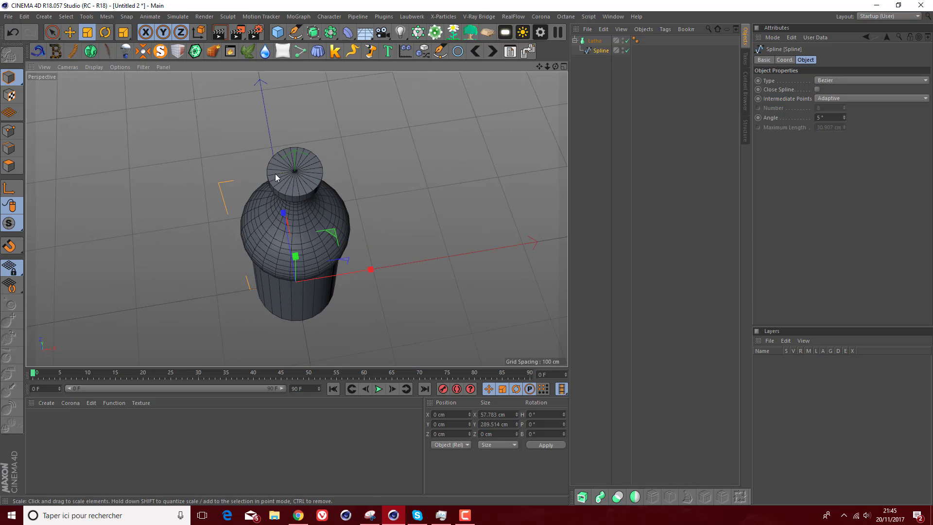
- Disable the Lathe generator to expose the profile spline's mouth area in the Front view
{"action": "middle_click", "coordinate": [211, 218]}
{"action": "middle_click", "coordinate": [211, 219]}
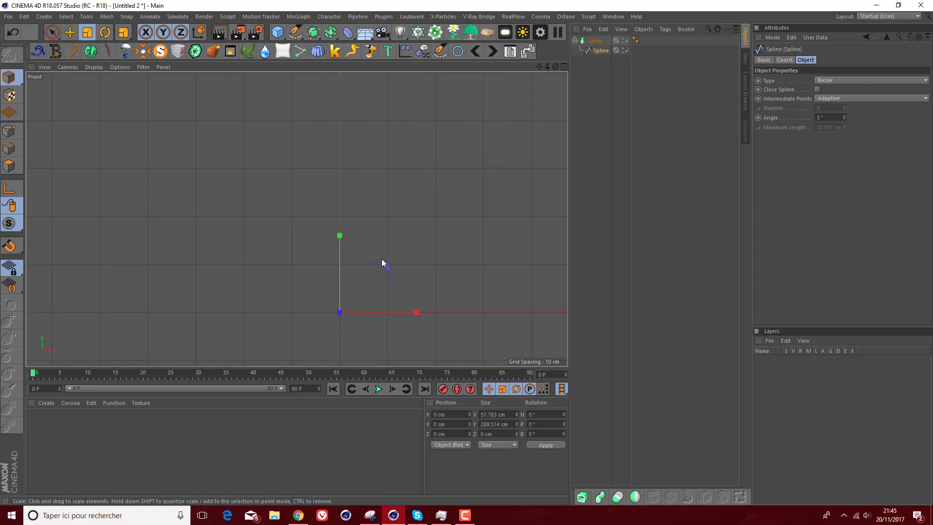
{"action": "left_click_drag", "start_coordinate": [546, 68], "coordinate": [546, 69]}
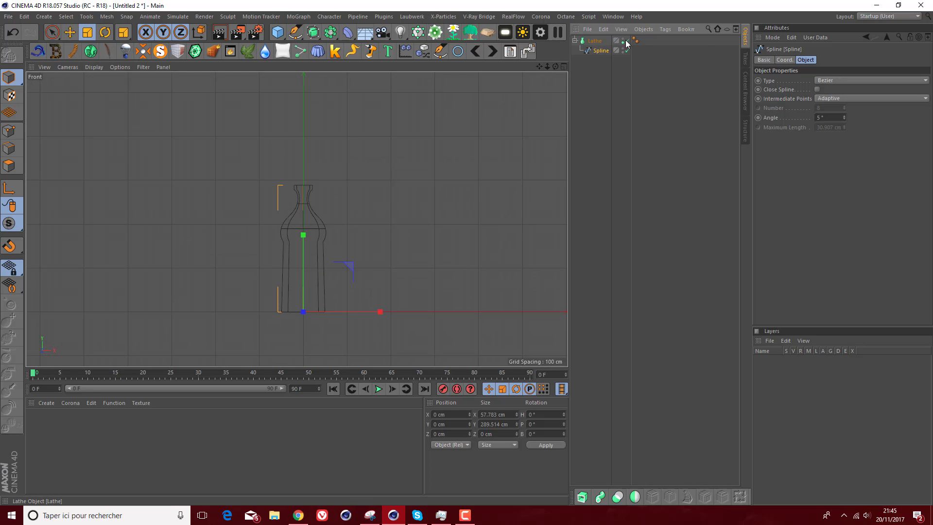
{"action": "left_click", "coordinate": [626, 41]}
{"action": "scroll", "coordinate": [304, 193], "scroll_direction": "up", "scroll_amount": 8}
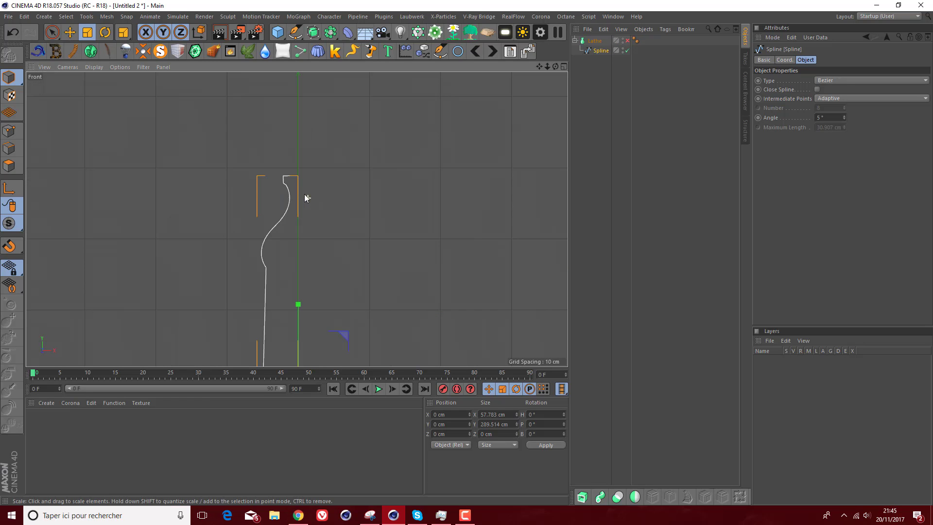
{"action": "scroll", "coordinate": [287, 171], "scroll_direction": "up", "scroll_amount": 2}
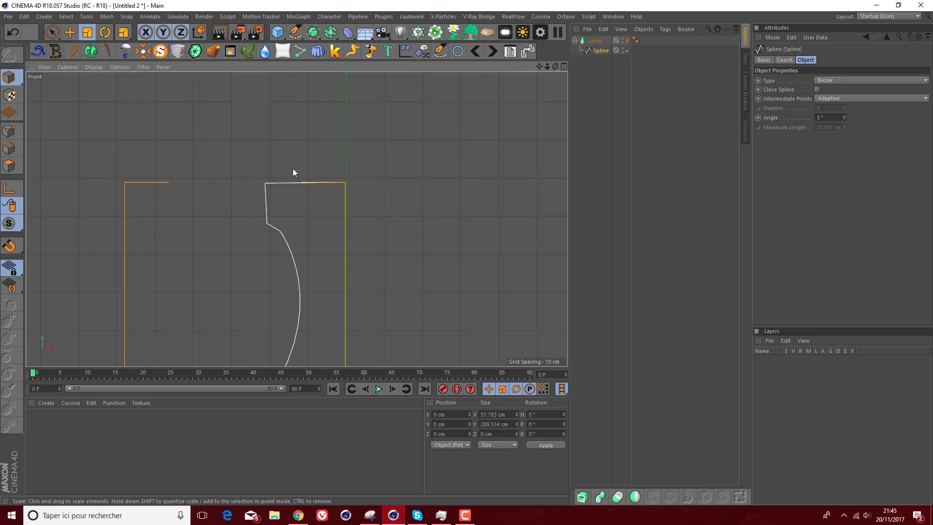
- Insert a new point on the profile's horizontal top edge with the Pen tool in point mode
{"action": "left_click", "coordinate": [9, 130]}
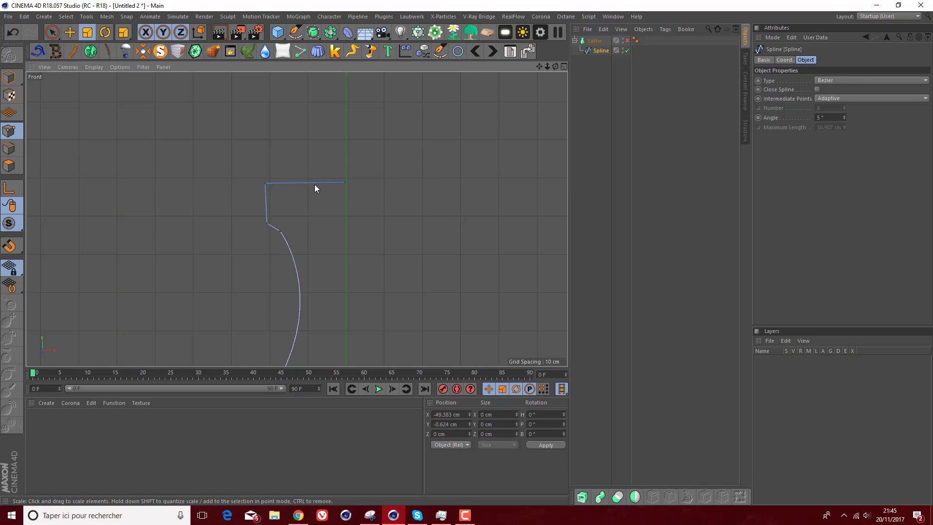
{"action": "left_click", "coordinate": [295, 32]}
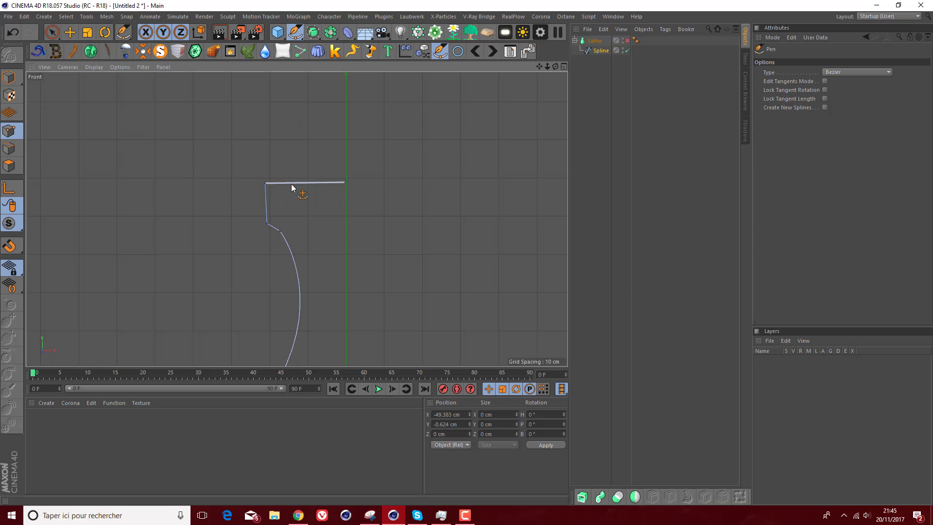
{"action": "right_click", "coordinate": [290, 184]}
{"action": "left_click", "coordinate": [294, 180]}
- Move the spline's end point from the axis down and outward to about X -13.8 cm, Y 277.3 cm, forming the mouth's inner edge
{"action": "left_click", "coordinate": [70, 32]}
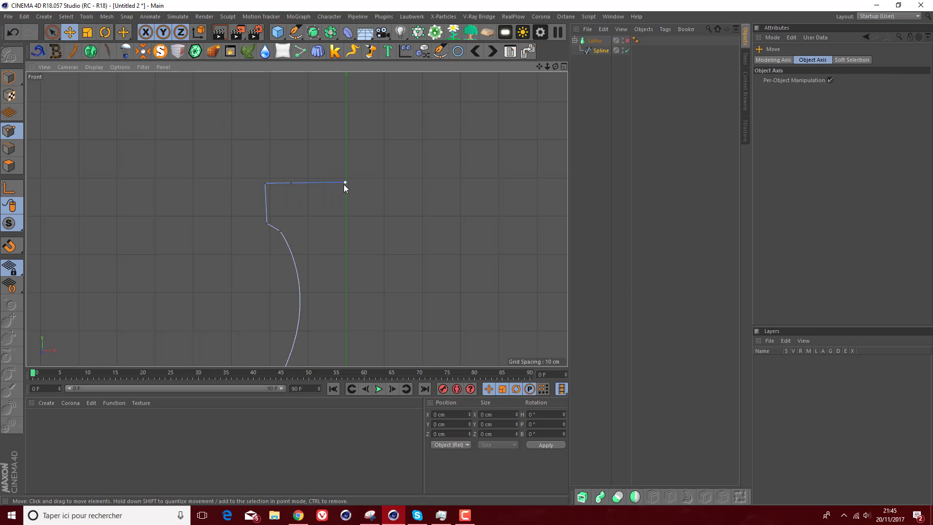
{"action": "left_click", "coordinate": [345, 183]}
{"action": "left_click_drag", "start_coordinate": [349, 176], "coordinate": [305, 214]}
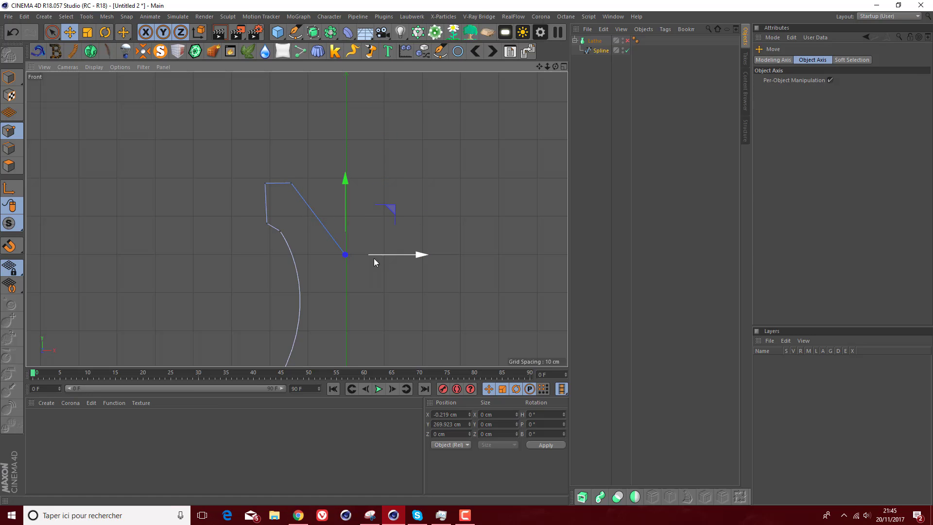
{"action": "left_click_drag", "start_coordinate": [374, 256], "coordinate": [342, 231]}
{"action": "left_click_drag", "start_coordinate": [307, 177], "coordinate": [306, 150]}
{"action": "left_click_drag", "start_coordinate": [359, 226], "coordinate": [344, 224]}
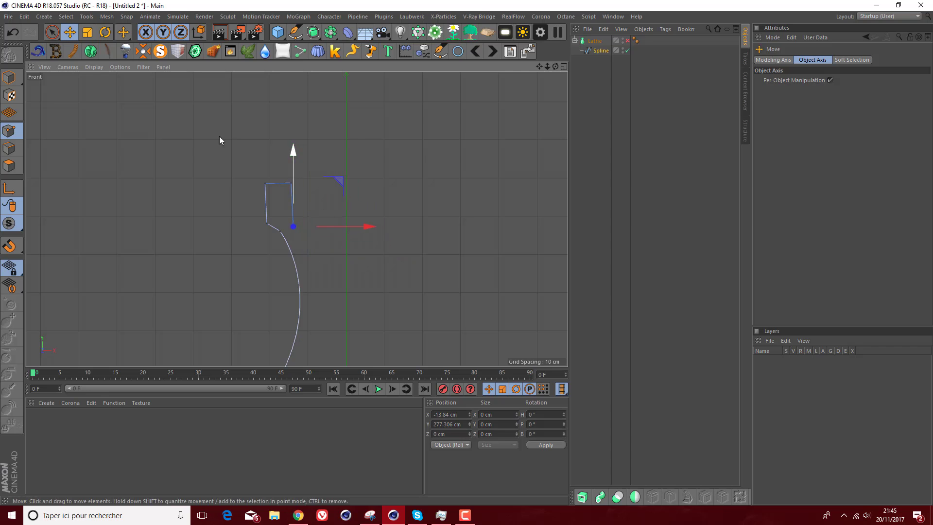
- Extend the spline's end with a curved inner neck segment that follows the outer wall to about X -28.8 cm, Y 217.5 cm
{"action": "left_click", "coordinate": [295, 32]}
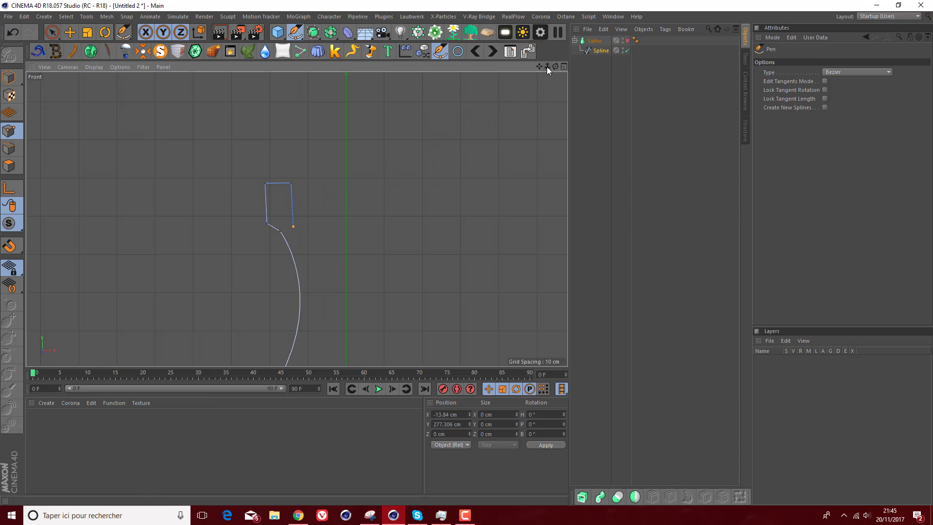
{"action": "left_click_drag", "start_coordinate": [539, 67], "coordinate": [518, 0]}
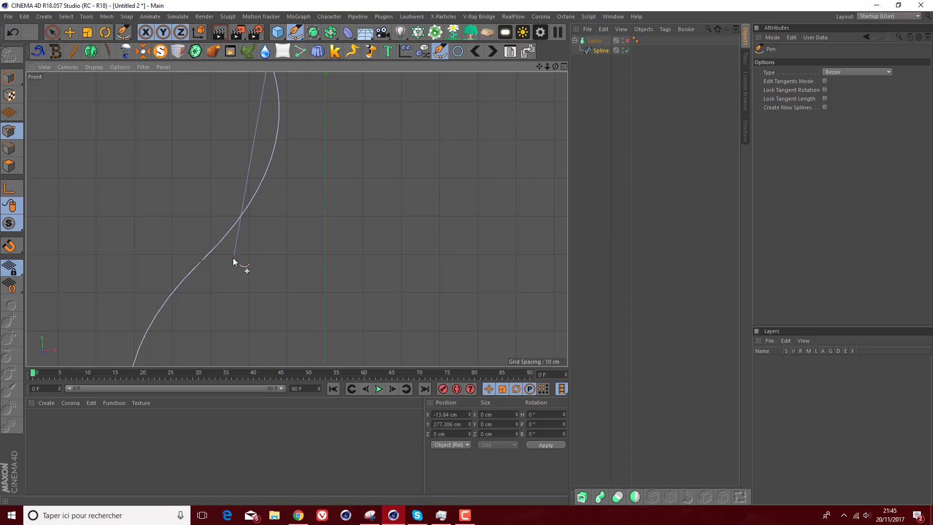
{"action": "left_click_drag", "start_coordinate": [215, 264], "coordinate": [122, 359]}
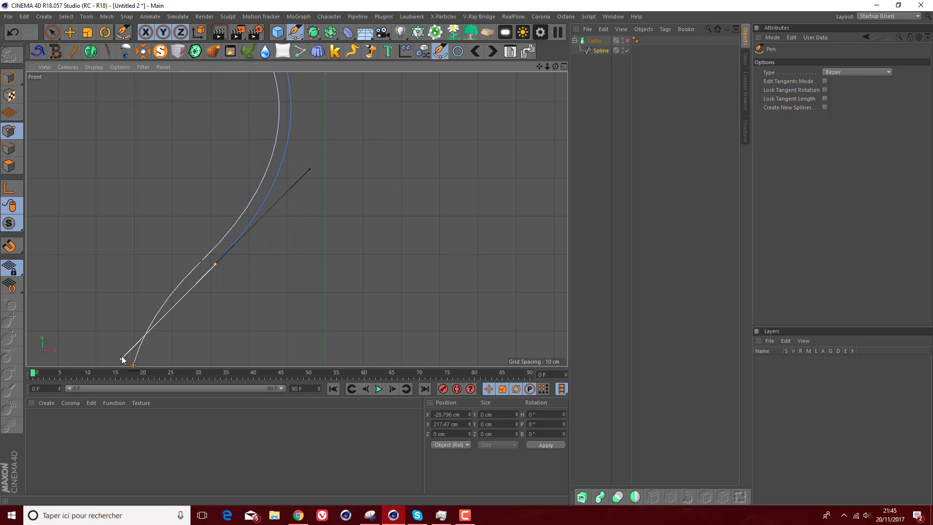
- Re-enable the Lathe generator and view the open-necked bottle from the side in the Perspective view
{"action": "middle_click", "coordinate": [134, 224]}
{"action": "middle_click", "coordinate": [159, 184]}
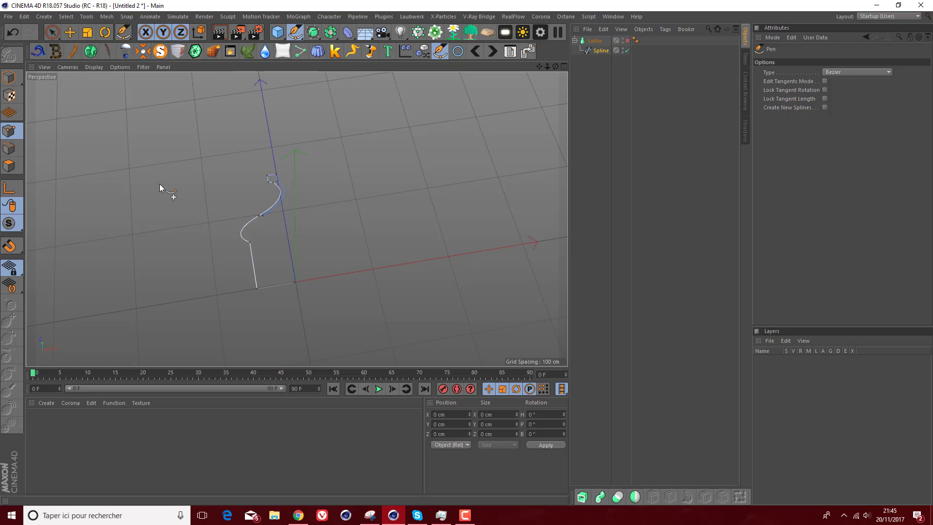
{"action": "left_click", "coordinate": [628, 41]}
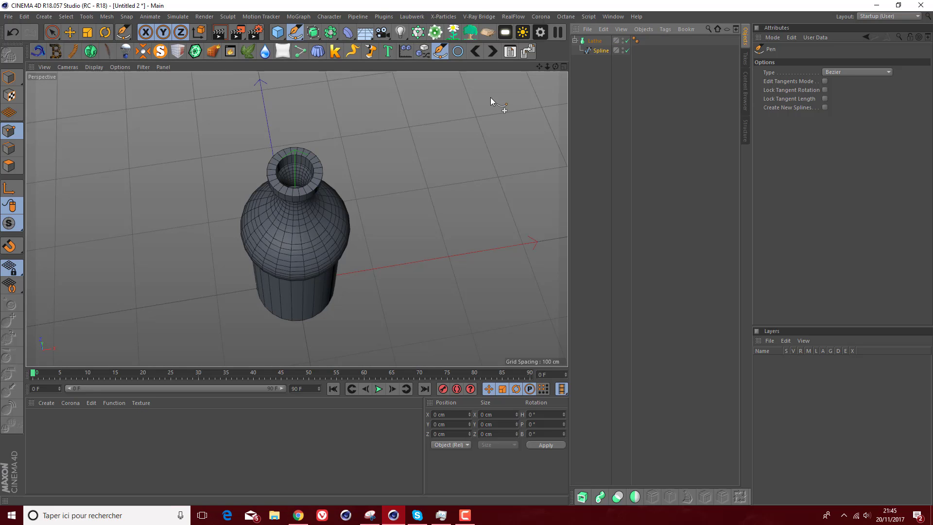
{"action": "left_click_drag", "start_coordinate": [555, 66], "coordinate": [534, 21]}
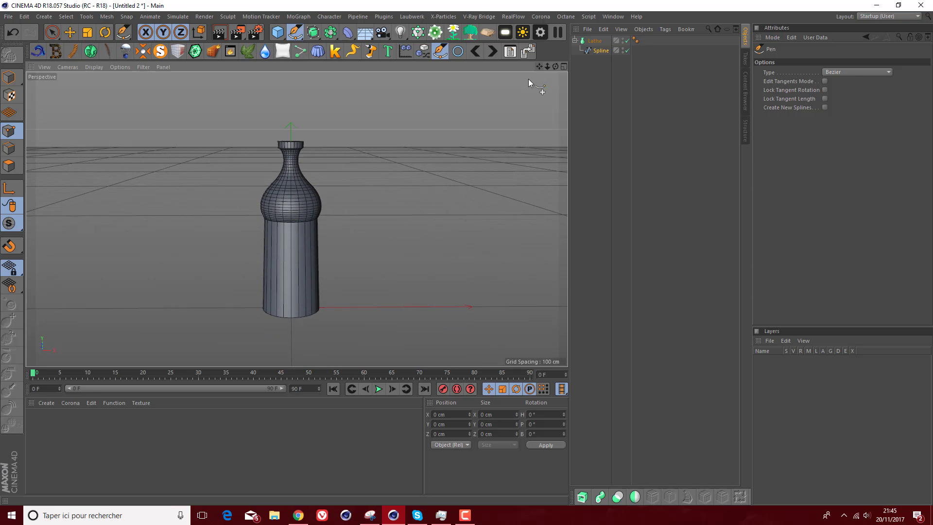
- Select the bottle's profile spline, try Natural intermediate points, and set them to Uniform
{"action": "scroll", "coordinate": [281, 231], "scroll_direction": "up", "scroll_amount": 8}
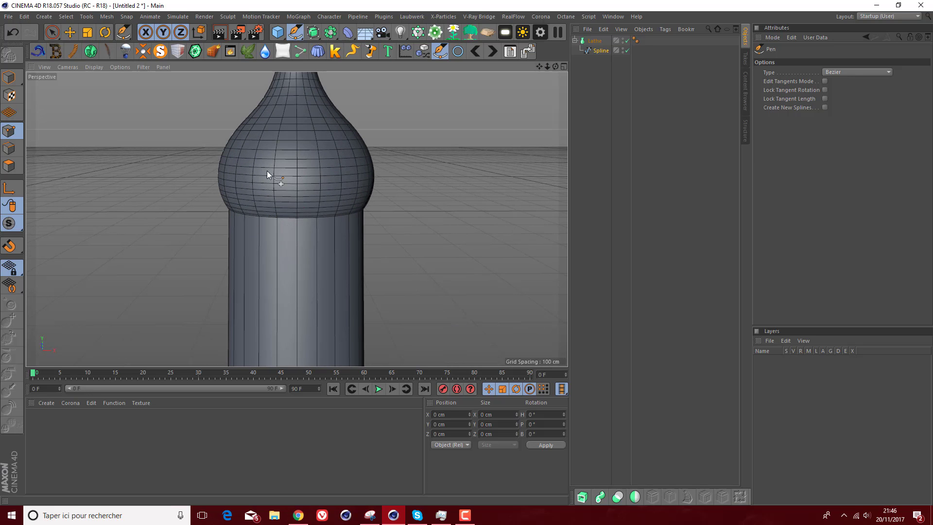
{"action": "left_click_drag", "start_coordinate": [547, 67], "coordinate": [467, 69]}
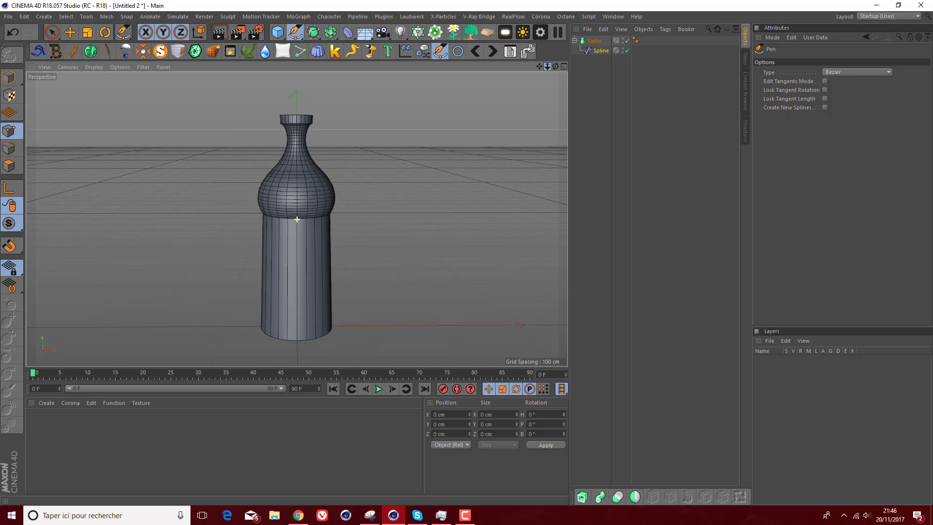
{"action": "left_click_drag", "start_coordinate": [555, 66], "coordinate": [531, 67]}
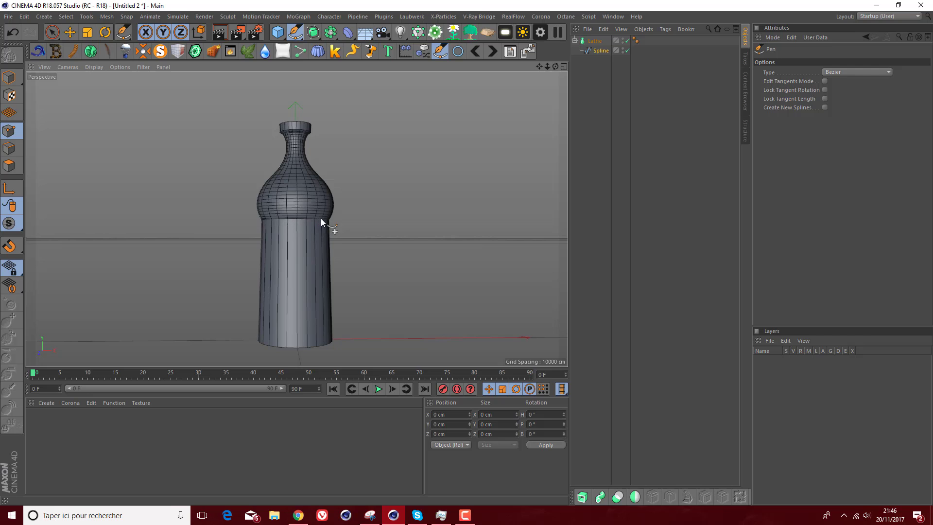
{"action": "scroll", "coordinate": [258, 220], "scroll_direction": "up", "scroll_amount": 5}
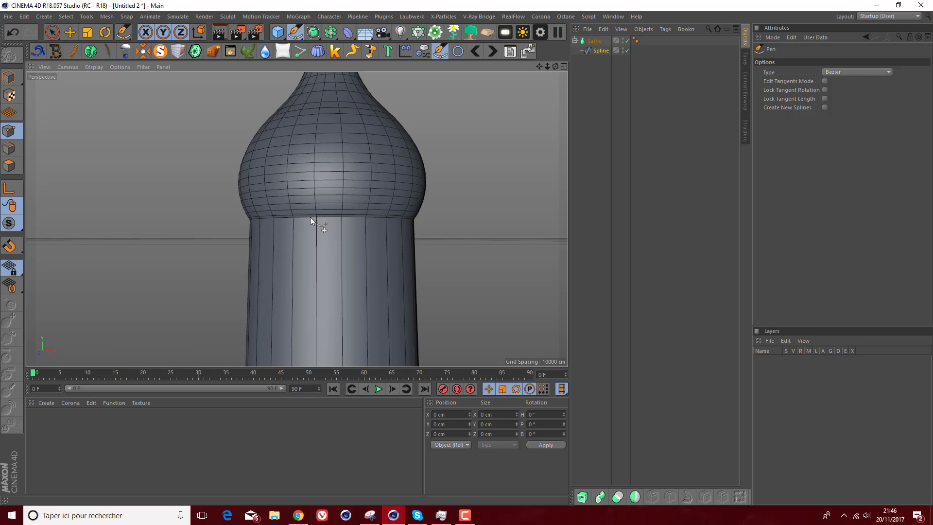
{"action": "scroll", "coordinate": [296, 218], "scroll_direction": "down", "scroll_amount": 7}
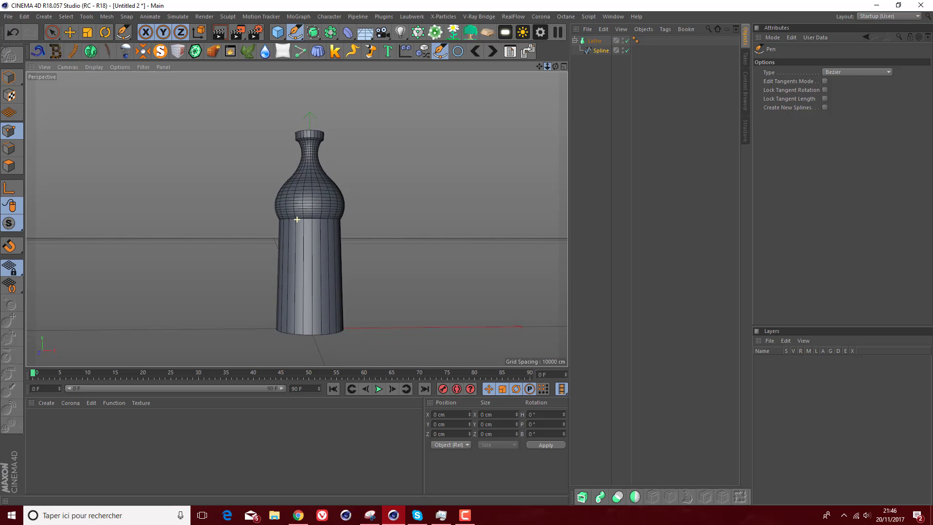
{"action": "scroll", "coordinate": [296, 218], "scroll_direction": "up", "scroll_amount": 1}
{"action": "left_click", "coordinate": [595, 50]}
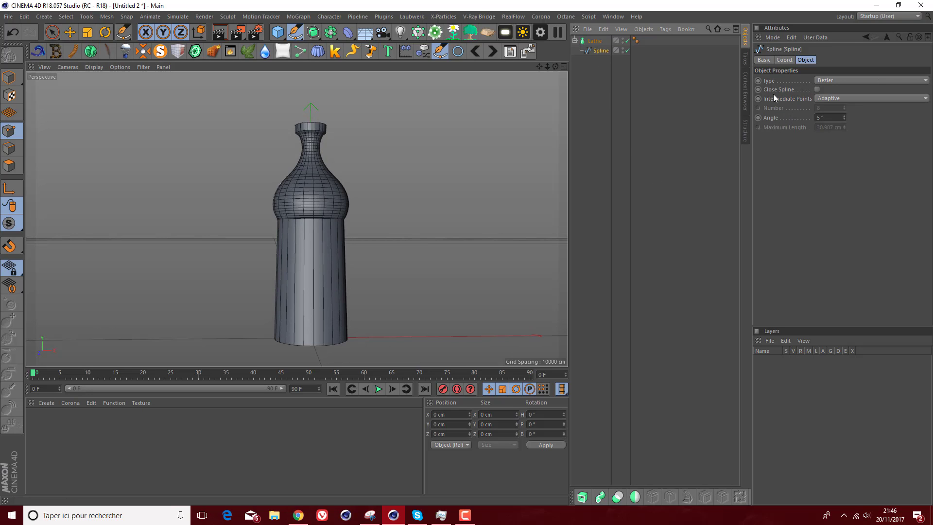
{"action": "left_click", "coordinate": [819, 99]}
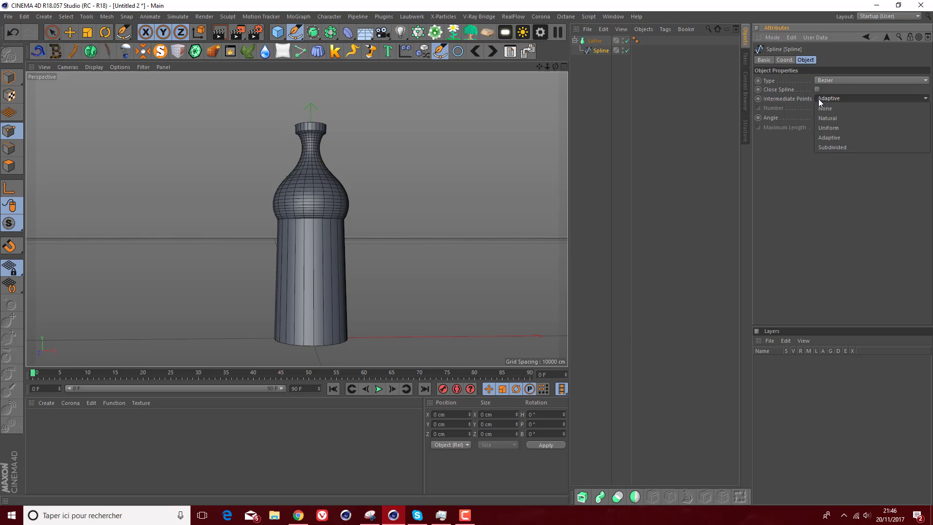
{"action": "left_click", "coordinate": [823, 117]}
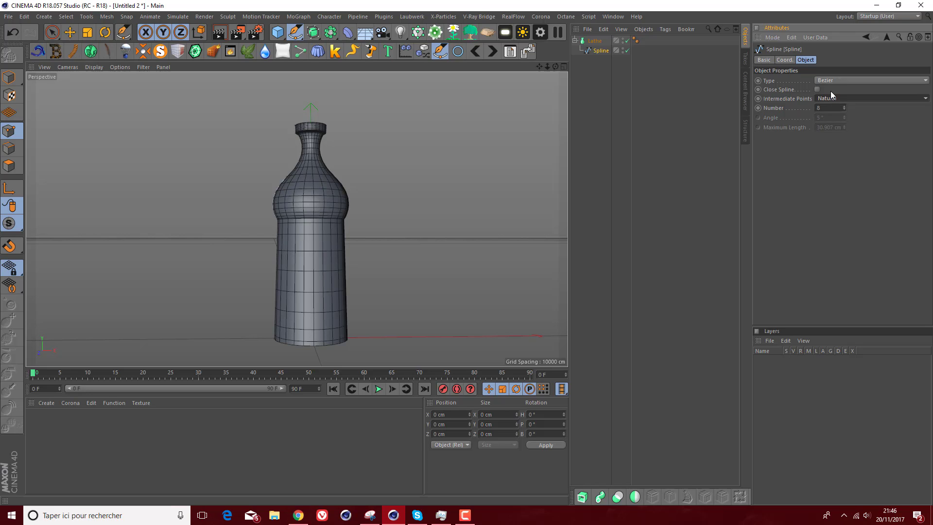
{"action": "left_click", "coordinate": [827, 98]}
{"action": "left_click", "coordinate": [832, 127]}
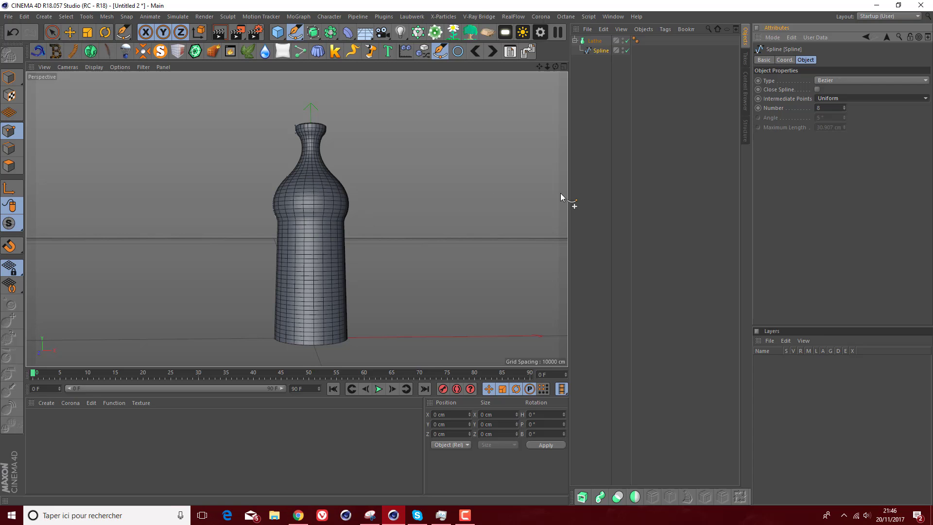
- Set the profile spline's number of intermediate points to 6 after trying 4 and 5
{"action": "left_click_drag", "start_coordinate": [827, 109], "coordinate": [734, 114]}
{"action": "type", "text": "4"}
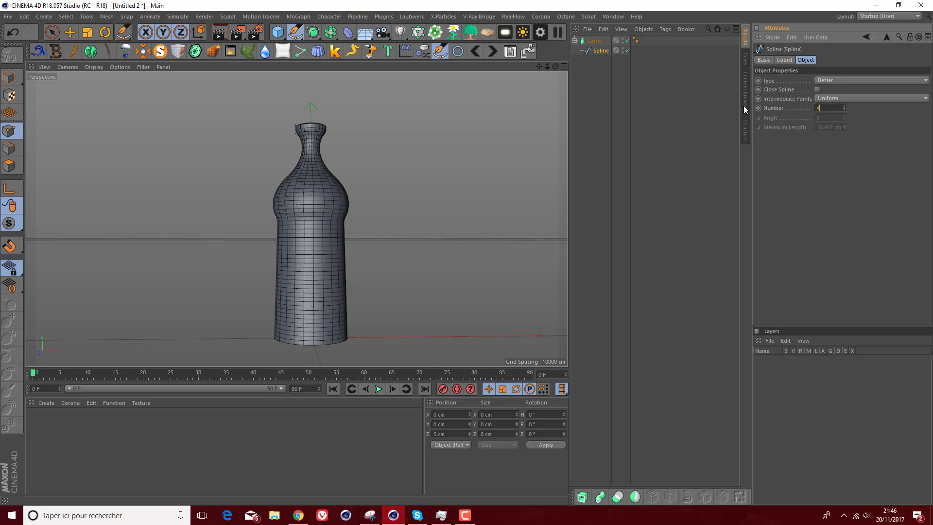
{"action": "key", "text": "Return"}
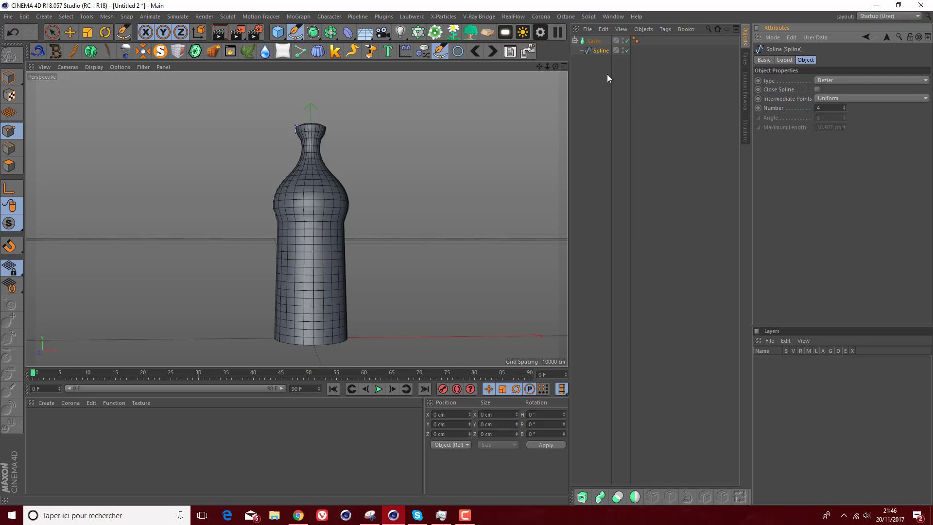
{"action": "scroll", "coordinate": [320, 131], "scroll_direction": "up", "scroll_amount": 5}
{"action": "scroll", "coordinate": [322, 130], "scroll_direction": "down", "scroll_amount": 3}
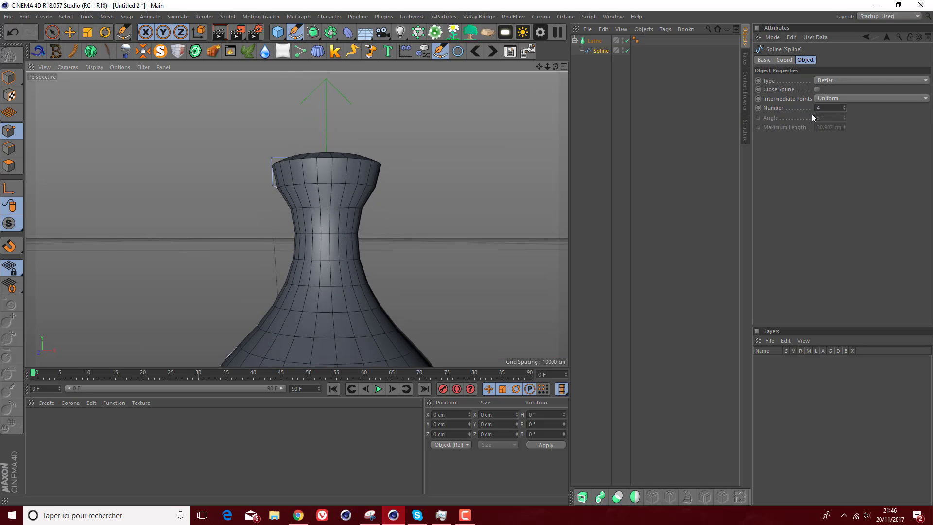
{"action": "left_click_drag", "start_coordinate": [826, 109], "coordinate": [740, 106]}
{"action": "type", "text": "5"}
{"action": "key", "text": "Return"}
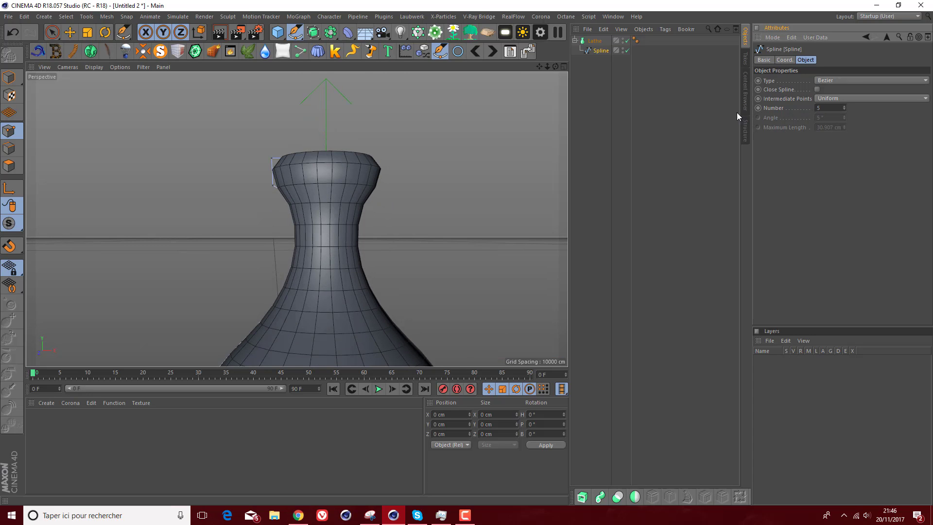
{"action": "left_click_drag", "start_coordinate": [825, 108], "coordinate": [751, 118]}
{"action": "type", "text": "6"}
{"action": "key", "text": "Return"}
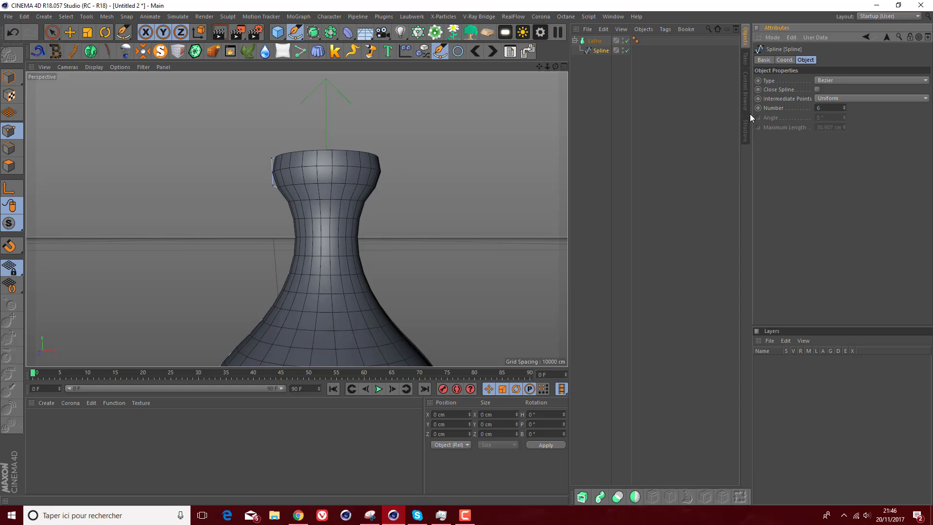
- Move the spline point where the straight body meets the shoulder slightly outward in the Front view
{"action": "mouse_move", "coordinate": [556, 66]}
{"action": "left_mouse_down"}
{"action": "mouse_move", "coordinate": [555, 97]}
{"action": "mouse_move", "coordinate": [493, 71]}
{"action": "mouse_move", "coordinate": [539, 55]}
{"action": "mouse_move", "coordinate": [532, 5]}
{"action": "mouse_move", "coordinate": [546, 1]}
{"action": "mouse_move", "coordinate": [515, 66]}
{"action": "mouse_move", "coordinate": [553, 67]}
{"action": "left_mouse_up"}
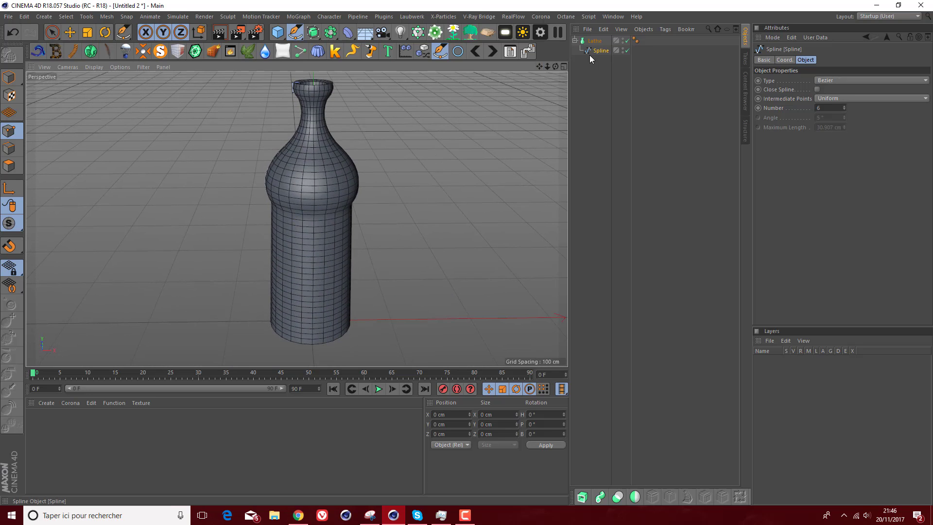
{"action": "left_click", "coordinate": [590, 55]}
{"action": "middle_click", "coordinate": [426, 165]}
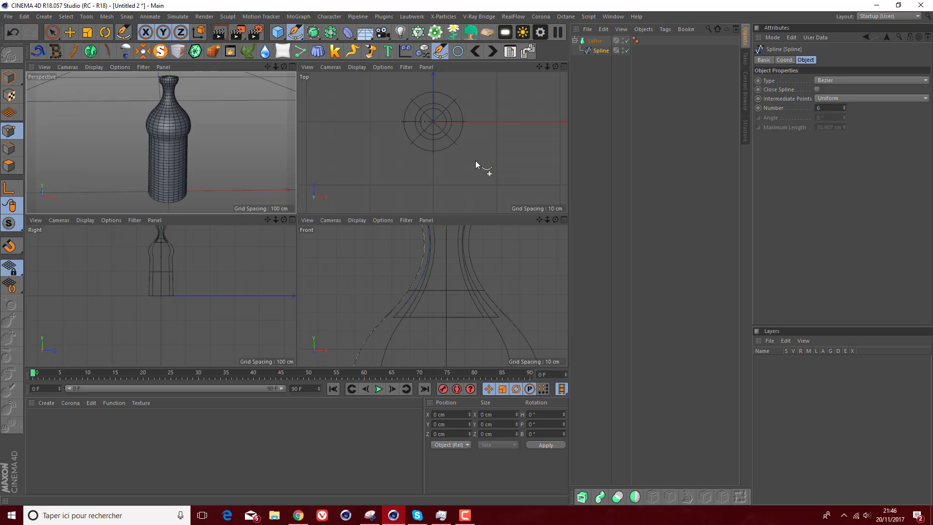
{"action": "middle_click", "coordinate": [386, 257]}
{"action": "left_click_drag", "start_coordinate": [547, 67], "coordinate": [496, 67]}
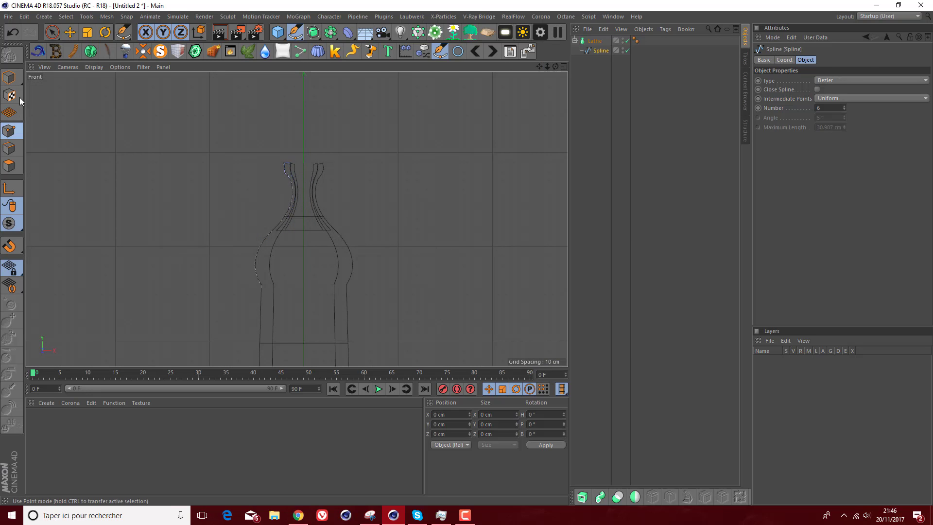
{"action": "left_click", "coordinate": [69, 32]}
{"action": "left_click", "coordinate": [261, 285]}
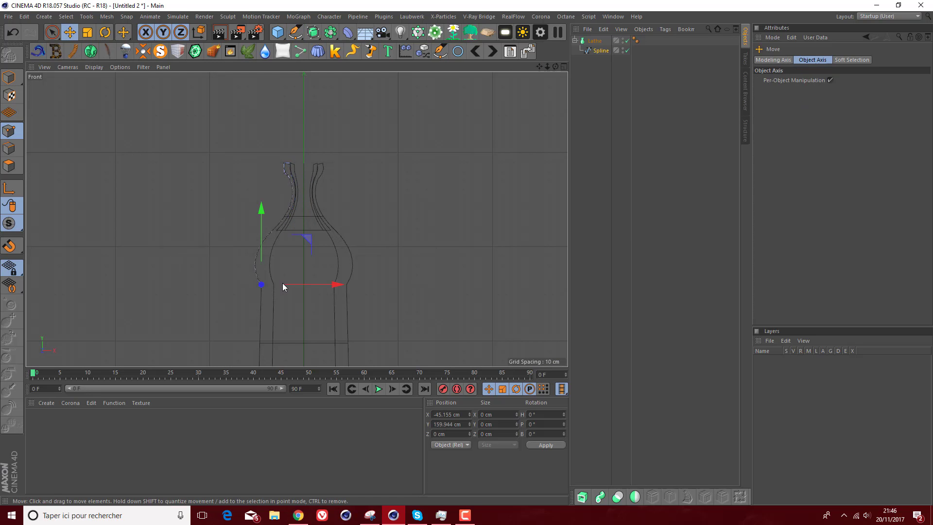
{"action": "mouse_move", "coordinate": [284, 287]}
{"action": "left_mouse_down"}
{"action": "mouse_move", "coordinate": [272, 287]}
{"action": "mouse_move", "coordinate": [282, 284]}
{"action": "left_mouse_up"}
- Steepen and shorten the tangent of the neck-base spline point with the Pen tool to straighten the bulging shoulder, and view the bottle in Perspective
{"action": "left_click", "coordinate": [273, 230]}
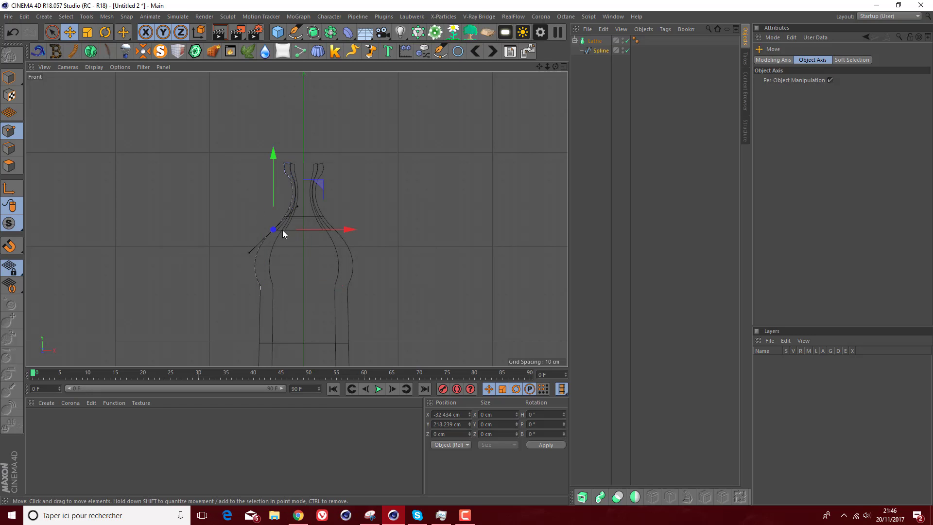
{"action": "left_click", "coordinate": [295, 32]}
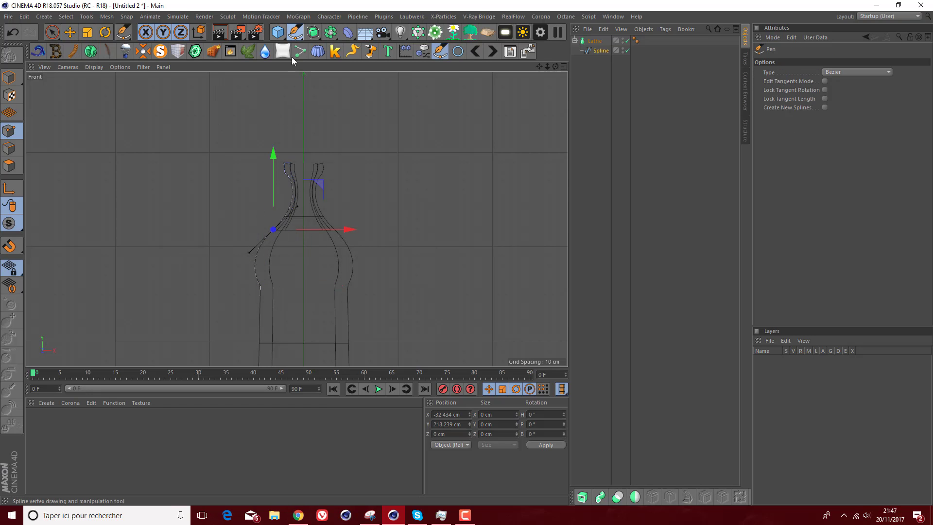
{"action": "left_click_drag", "start_coordinate": [250, 252], "coordinate": [259, 266]}
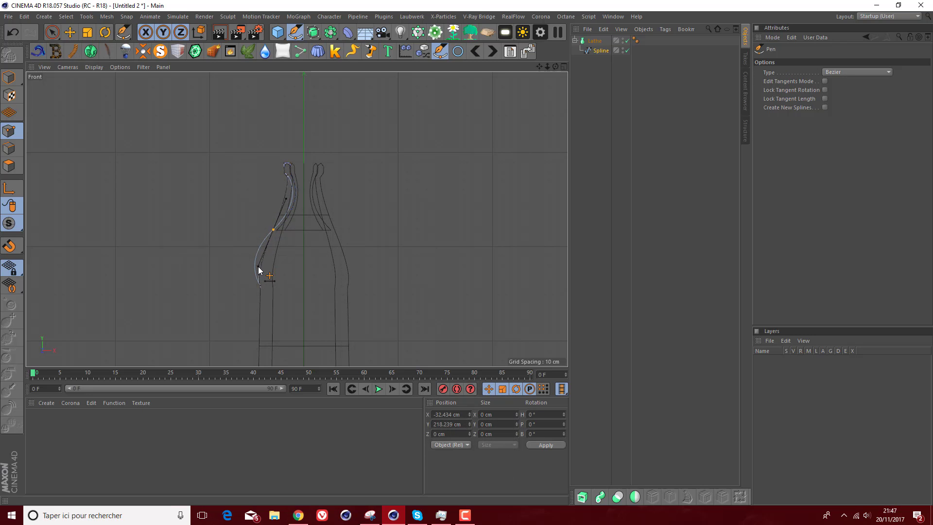
{"action": "key", "text": "F1"}
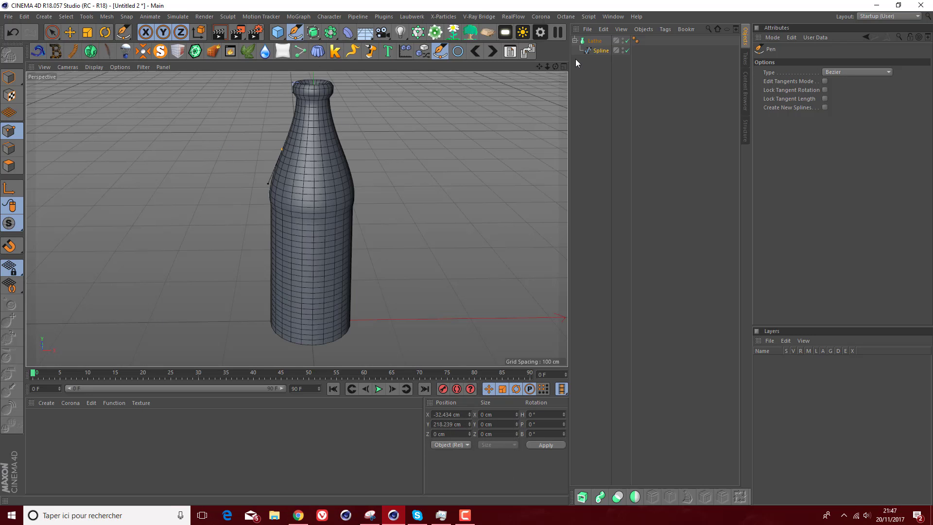
{"action": "left_click_drag", "start_coordinate": [556, 66], "coordinate": [529, 65]}
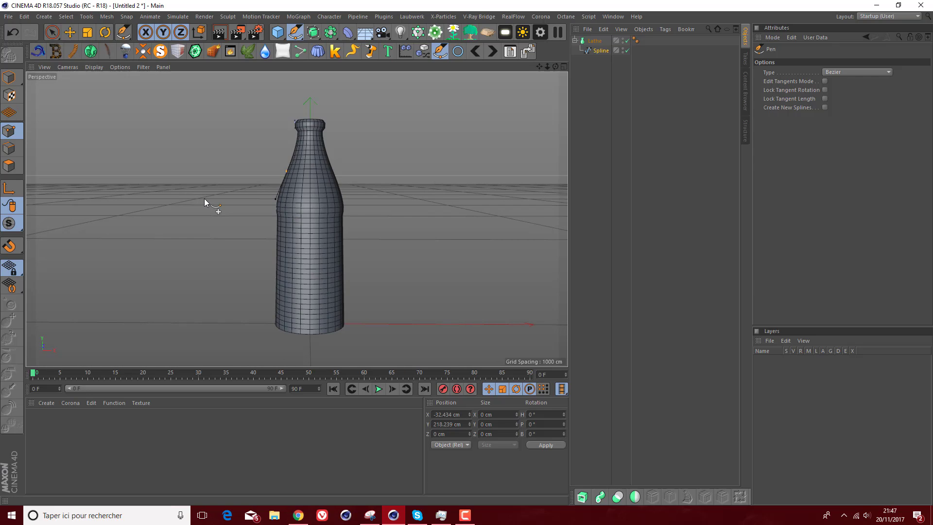
- Move the spline's outer bottom point inward along X to about -45.2 cm to narrow the bottle's base
{"action": "left_click", "coordinate": [273, 325]}
{"action": "left_click", "coordinate": [73, 33]}
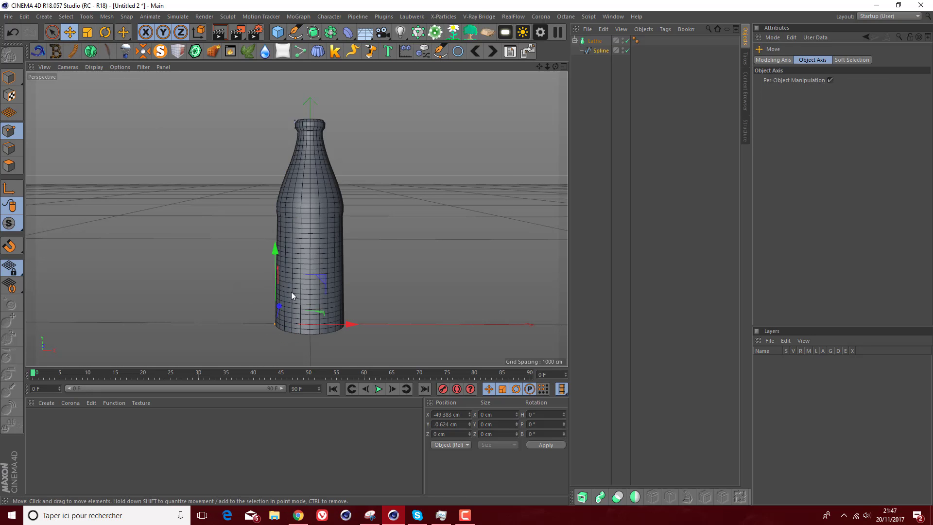
{"action": "left_click_drag", "start_coordinate": [329, 322], "coordinate": [334, 326]}
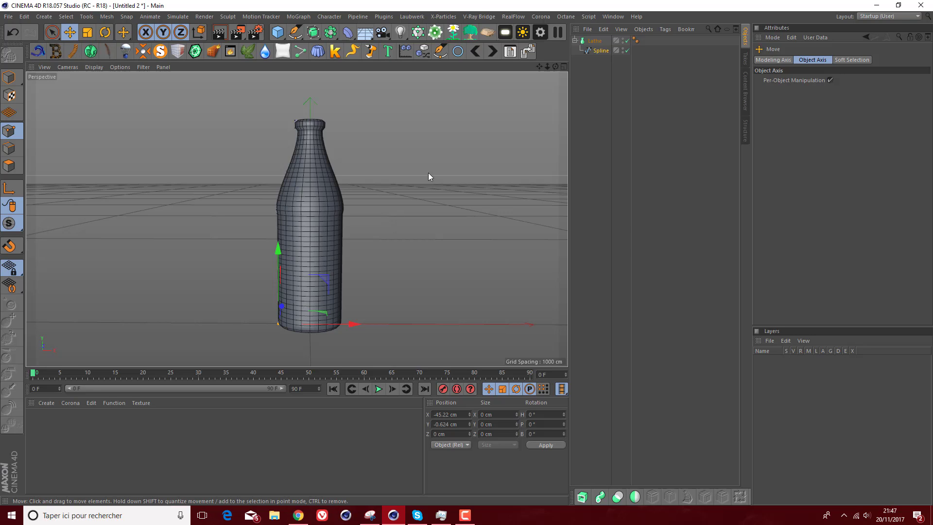
- Set the Lathe generator's Subdivision to 6
{"action": "left_click", "coordinate": [595, 41]}
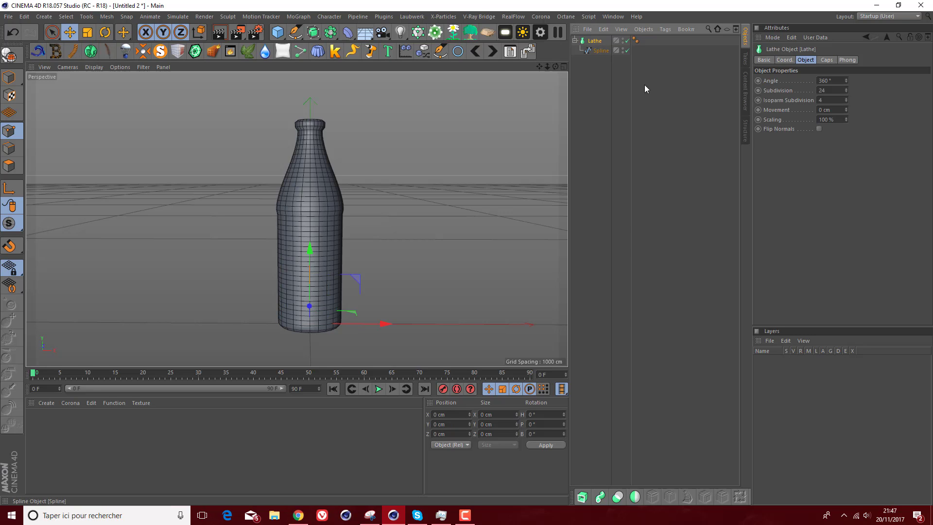
{"action": "left_click", "coordinate": [826, 90]}
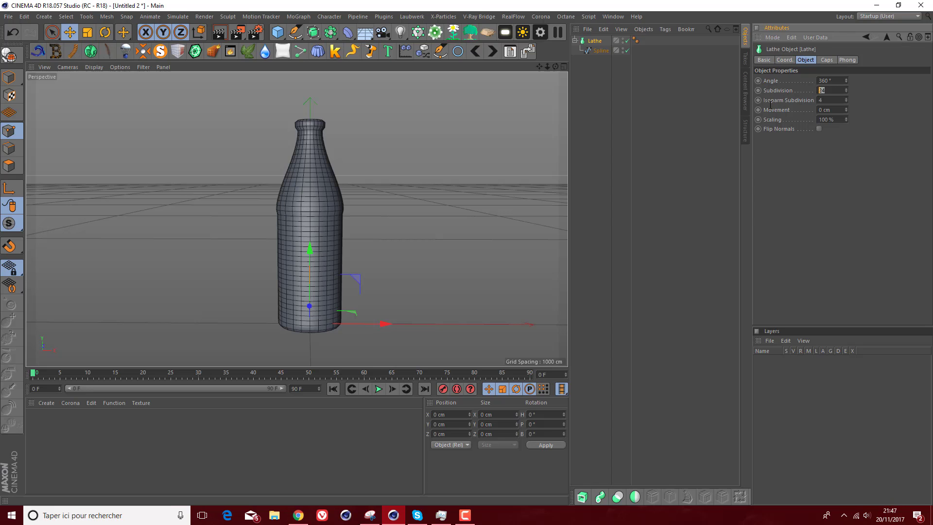
{"action": "type", "text": "6"}
{"action": "key", "text": "Return"}
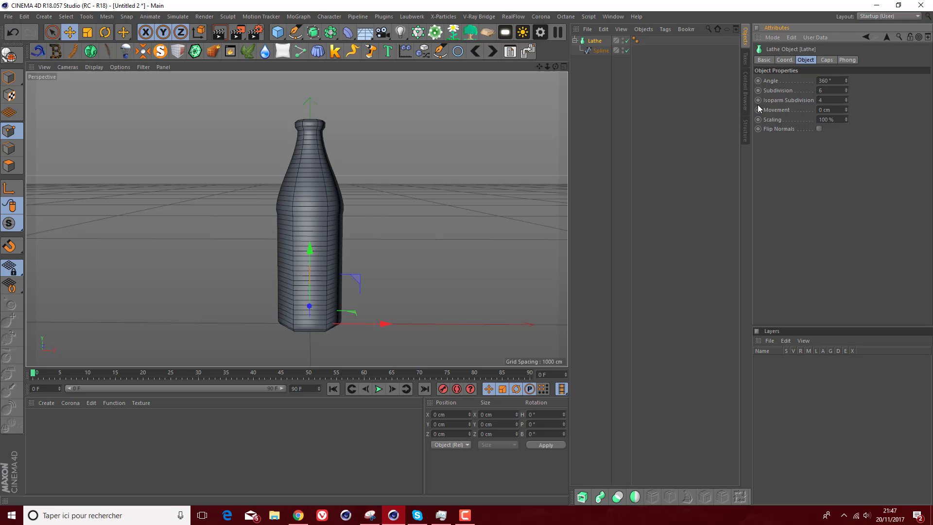
{"action": "left_click_drag", "start_coordinate": [555, 67], "coordinate": [535, 60]}
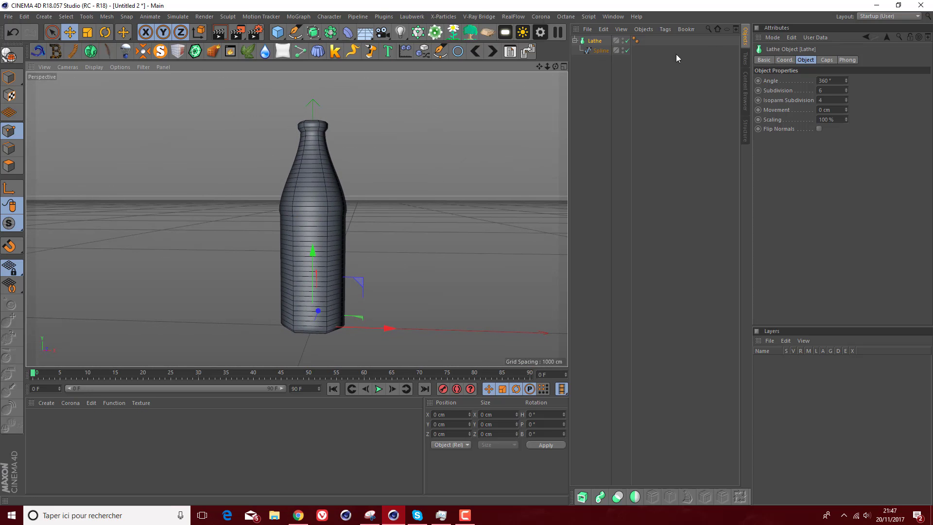
{"action": "left_click", "coordinate": [846, 101]}
{"action": "left_click", "coordinate": [847, 101]}
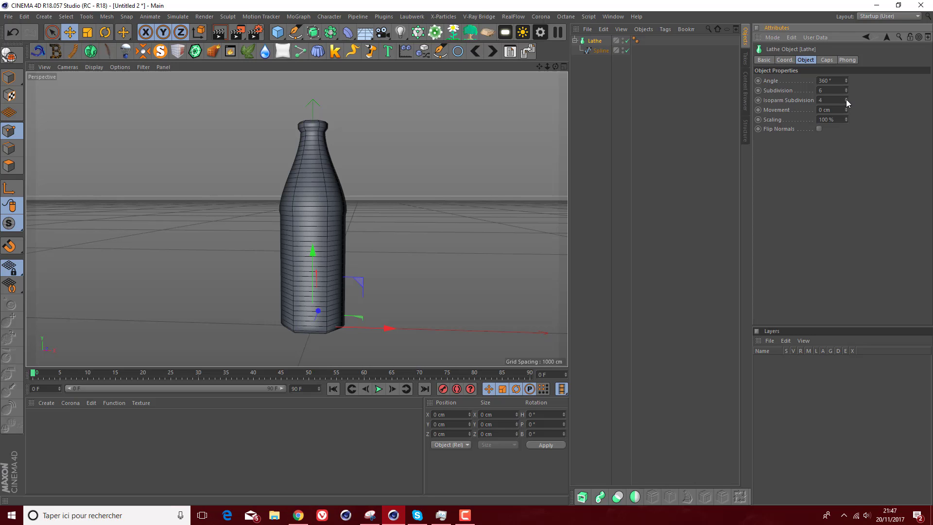
- Add a Subdivision Surface, make the Lathe its child, and inspect the bottle's mouth and side profile
{"action": "left_click", "coordinate": [576, 41]}
{"action": "left_click", "coordinate": [313, 32]}
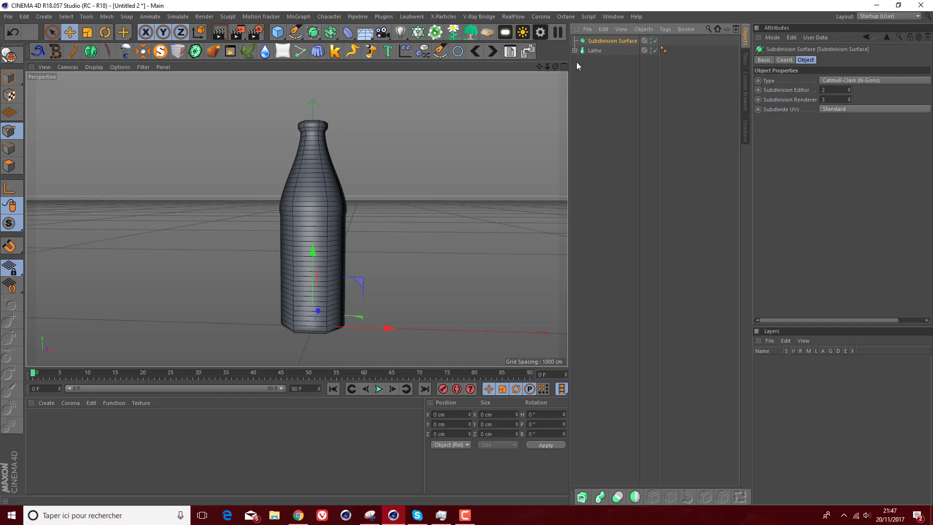
{"action": "left_click_drag", "start_coordinate": [591, 54], "coordinate": [599, 43]}
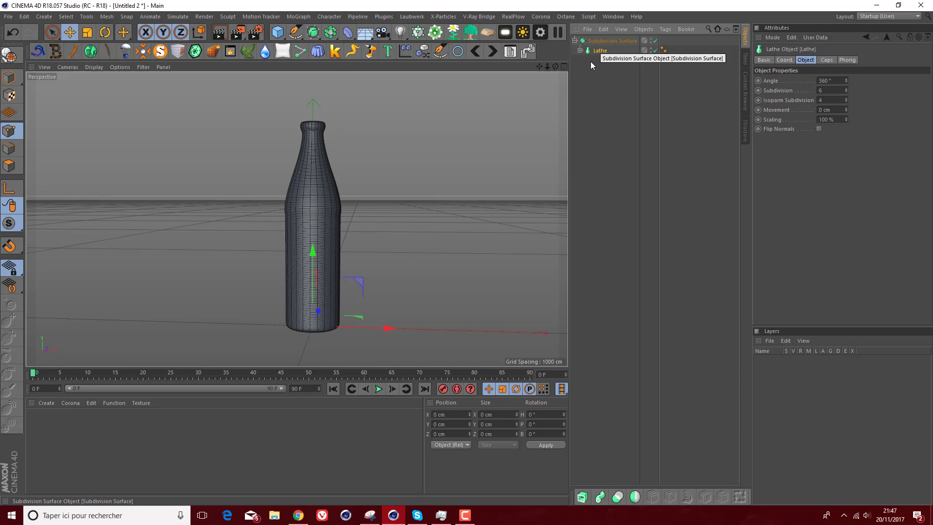
{"action": "left_click", "coordinate": [600, 90]}
{"action": "left_click_drag", "start_coordinate": [555, 65], "coordinate": [555, 97]}
{"action": "scroll", "coordinate": [293, 100], "scroll_direction": "up", "scroll_amount": 7}
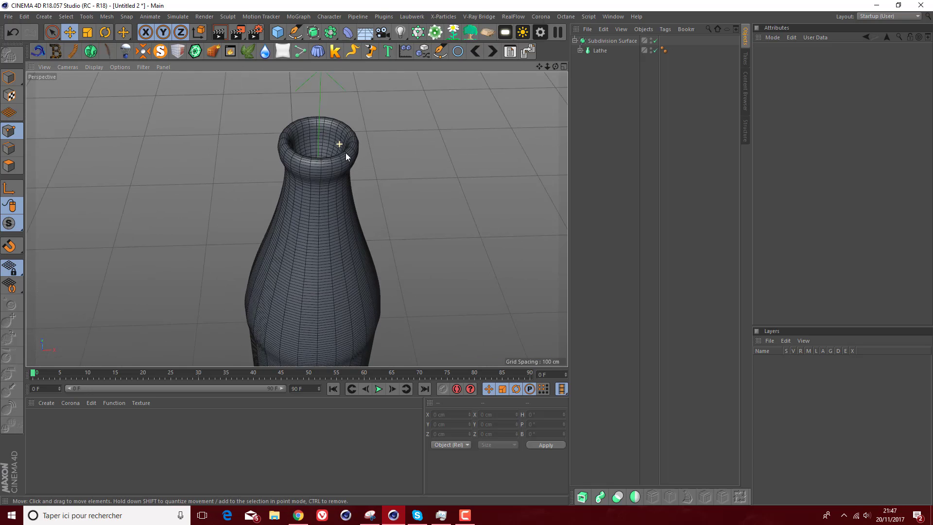
{"action": "scroll", "coordinate": [311, 149], "scroll_direction": "up", "scroll_amount": 5}
{"action": "scroll", "coordinate": [311, 150], "scroll_direction": "down", "scroll_amount": 10}
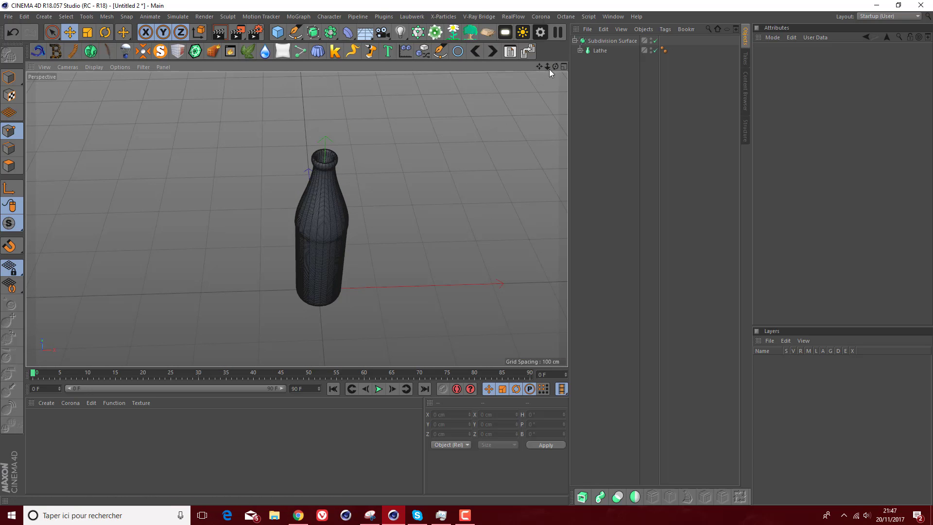
{"action": "left_click_drag", "start_coordinate": [556, 67], "coordinate": [557, 22]}
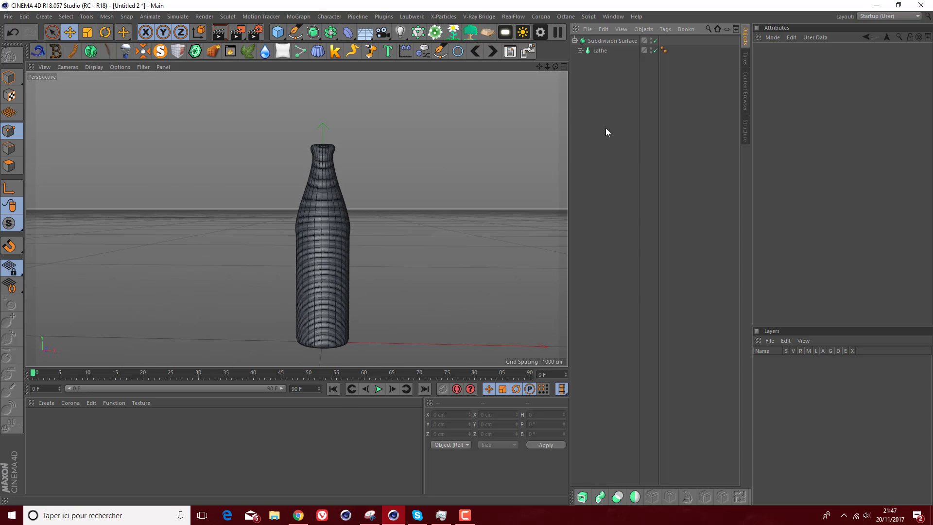
- Compare the bottle with the Subdivision Surface disabled and enabled, examining the faceting and smoothing from a raised view and from the side
{"action": "left_click", "coordinate": [655, 41]}
{"action": "left_click", "coordinate": [603, 50]}
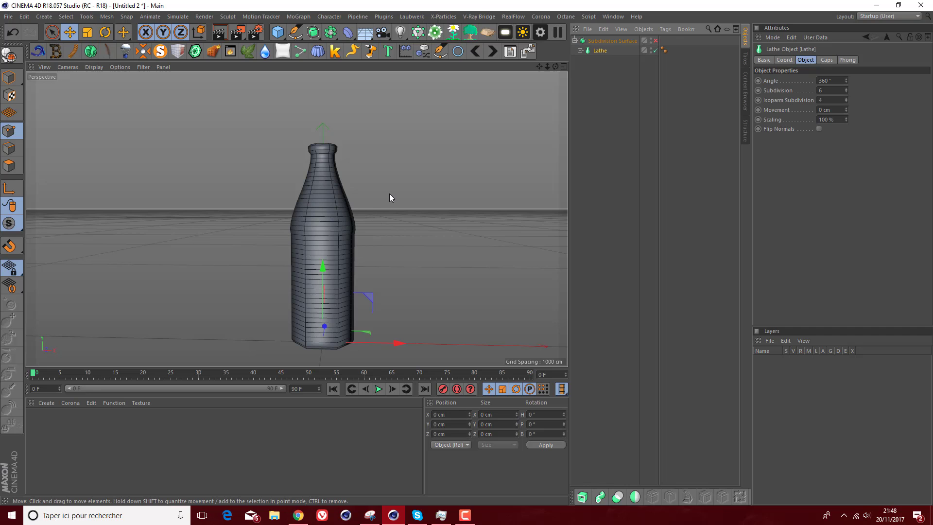
{"action": "left_click_drag", "start_coordinate": [555, 66], "coordinate": [520, 119]}
{"action": "left_click", "coordinate": [656, 41]}
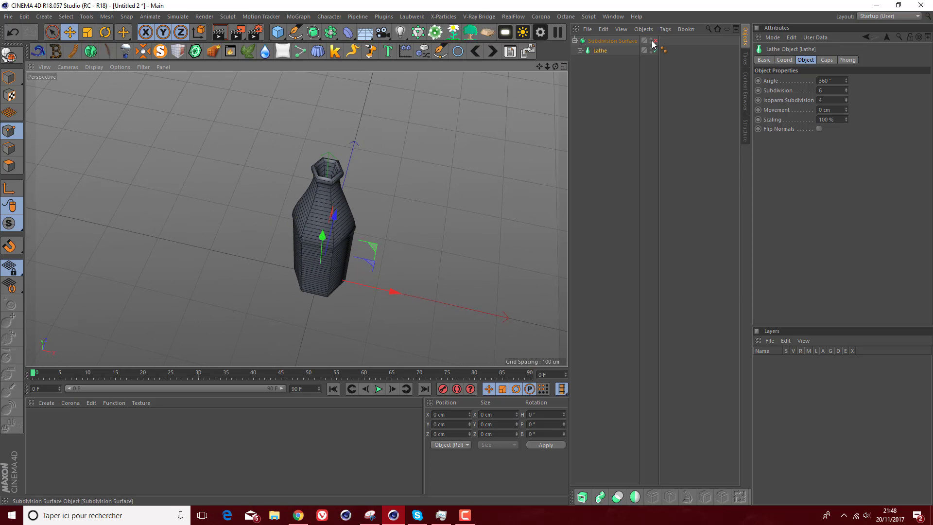
{"action": "scroll", "coordinate": [324, 207], "scroll_direction": "up", "scroll_amount": 2}
{"action": "scroll", "coordinate": [325, 212], "scroll_direction": "up", "scroll_amount": 2}
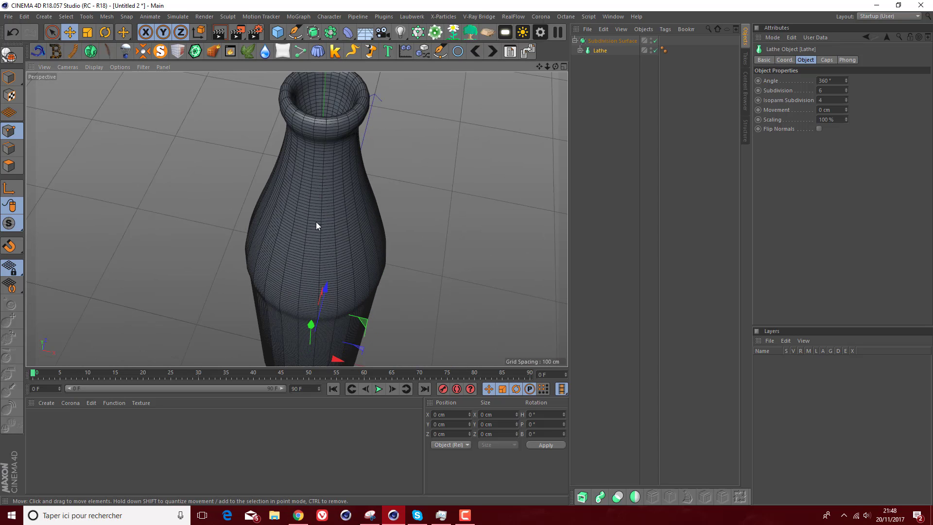
{"action": "scroll", "coordinate": [317, 224], "scroll_direction": "down", "scroll_amount": 4}
{"action": "left_click_drag", "start_coordinate": [556, 67], "coordinate": [573, 39]}
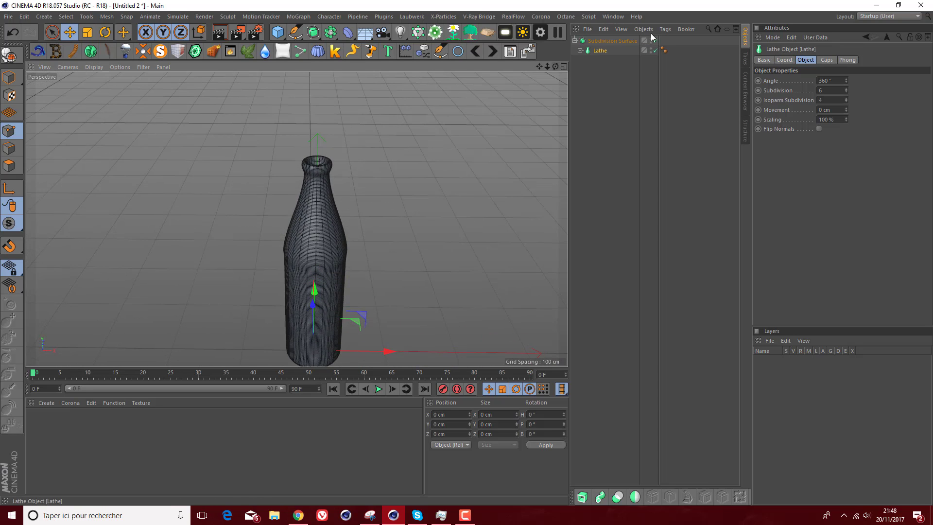
- Disable the Subdivision Surface and convert the Lathe into an editable polygon object
{"action": "left_click", "coordinate": [655, 41]}
{"action": "left_click_drag", "start_coordinate": [540, 67], "coordinate": [542, 5]}
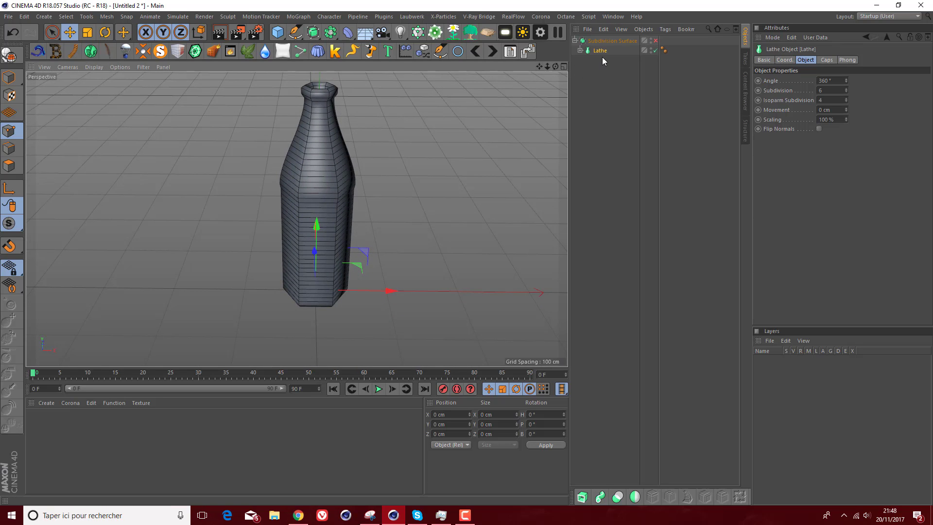
{"action": "left_click", "coordinate": [601, 52]}
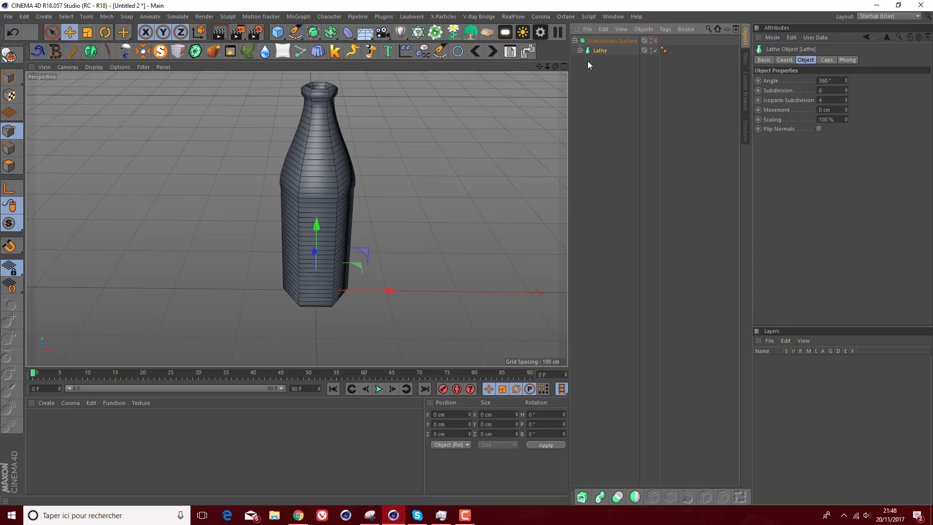
{"action": "key", "text": "c"}
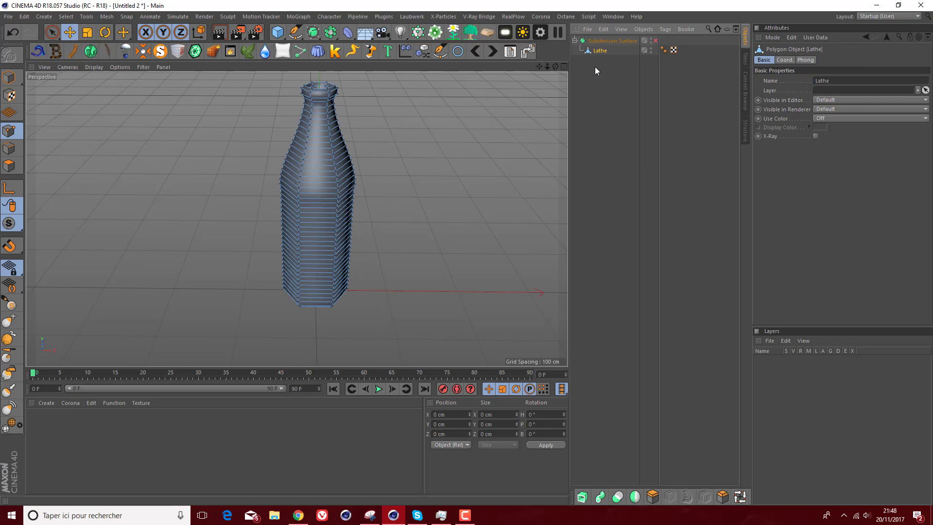
- Try to fill the hexagonal hole at the centre of the bottle's underside by bridging its points
{"action": "left_click_drag", "start_coordinate": [556, 67], "coordinate": [559, 10]}
{"action": "scroll", "coordinate": [314, 284], "scroll_direction": "up", "scroll_amount": 1}
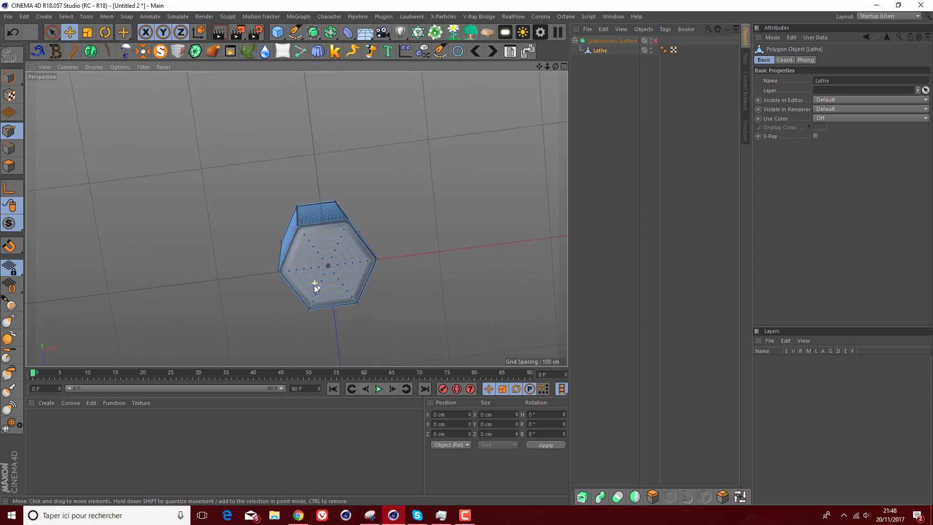
{"action": "scroll", "coordinate": [314, 284], "scroll_direction": "up", "scroll_amount": 4}
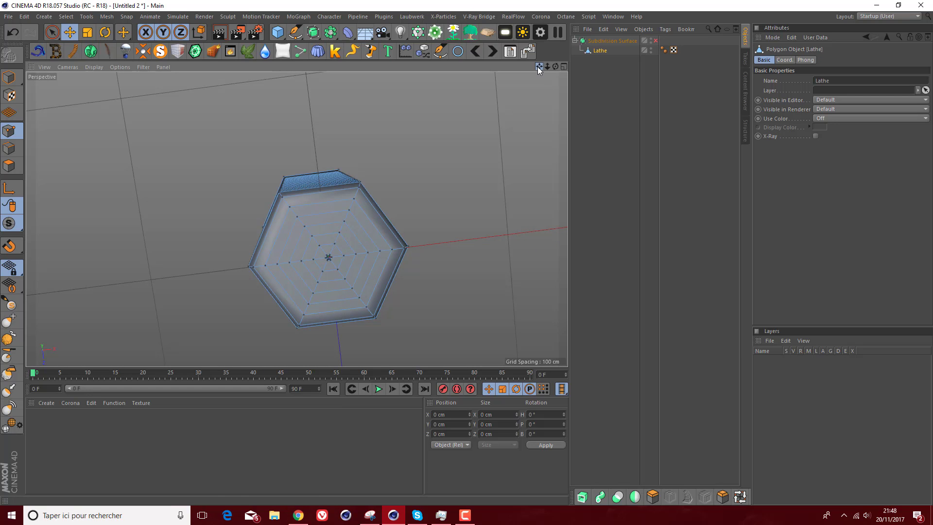
{"action": "scroll", "coordinate": [302, 213], "scroll_direction": "up", "scroll_amount": 10}
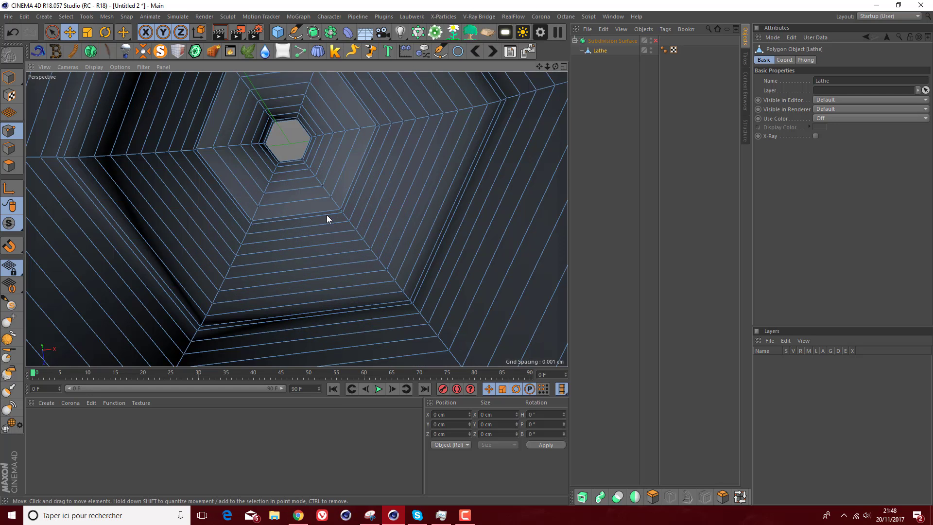
{"action": "scroll", "coordinate": [327, 216], "scroll_direction": "down", "scroll_amount": 5}
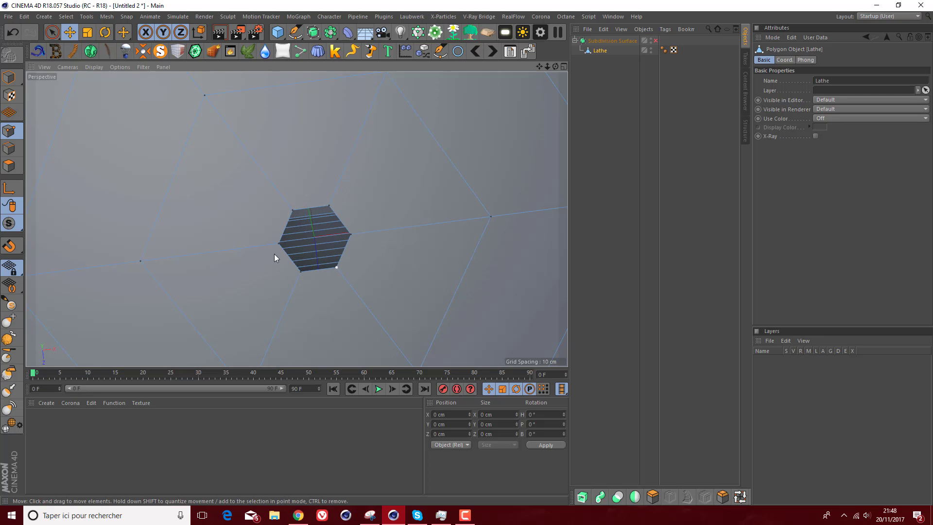
{"action": "left_click", "coordinate": [294, 209]}
{"action": "right_click", "coordinate": [301, 222]}
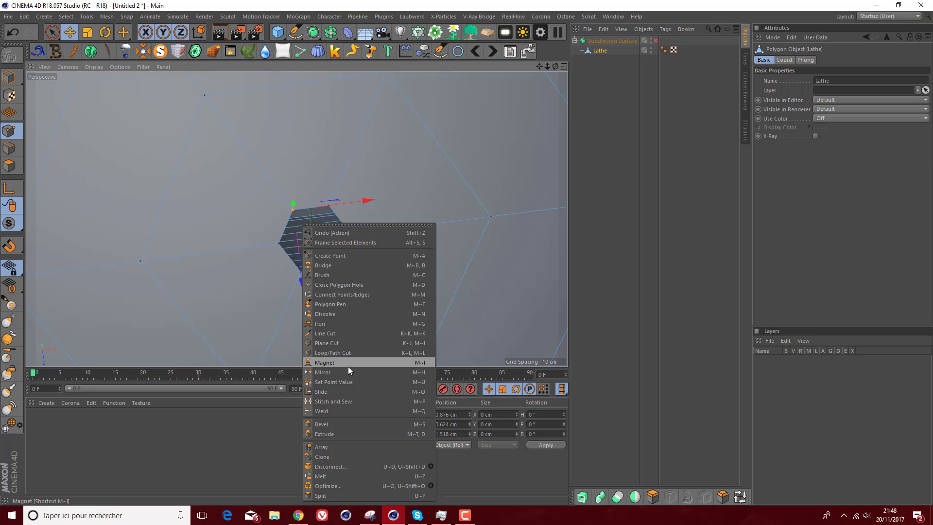
{"action": "left_click", "coordinate": [331, 266]}
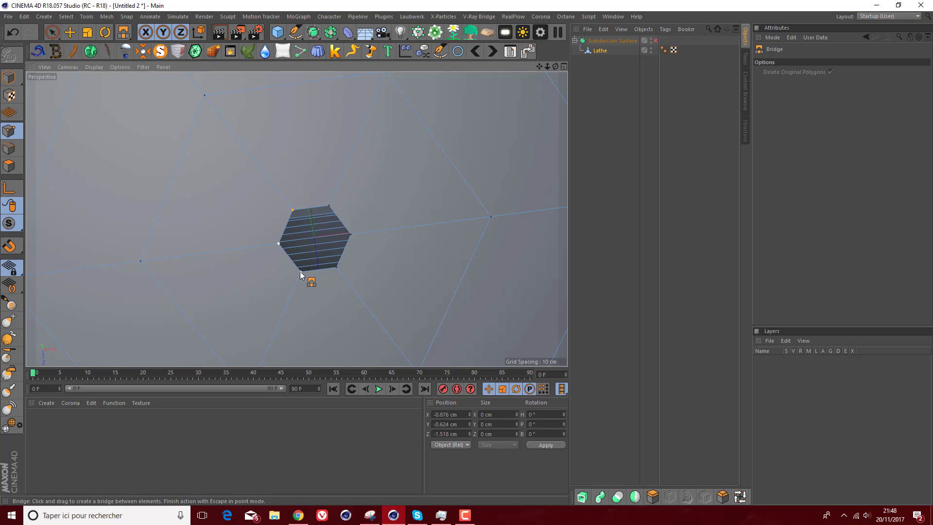
{"action": "left_click_drag", "start_coordinate": [336, 266], "coordinate": [329, 206]}
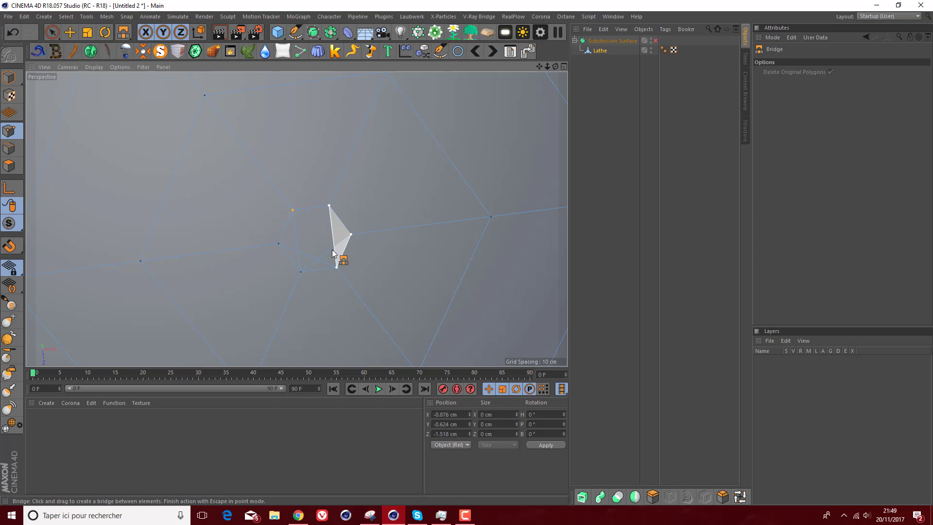
{"action": "right_click", "coordinate": [324, 229]}
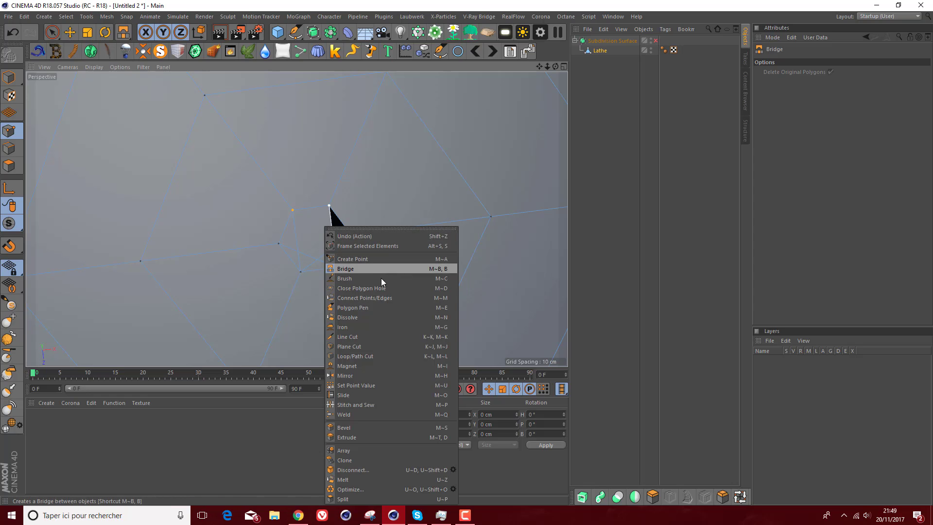
{"action": "left_click", "coordinate": [374, 289]}
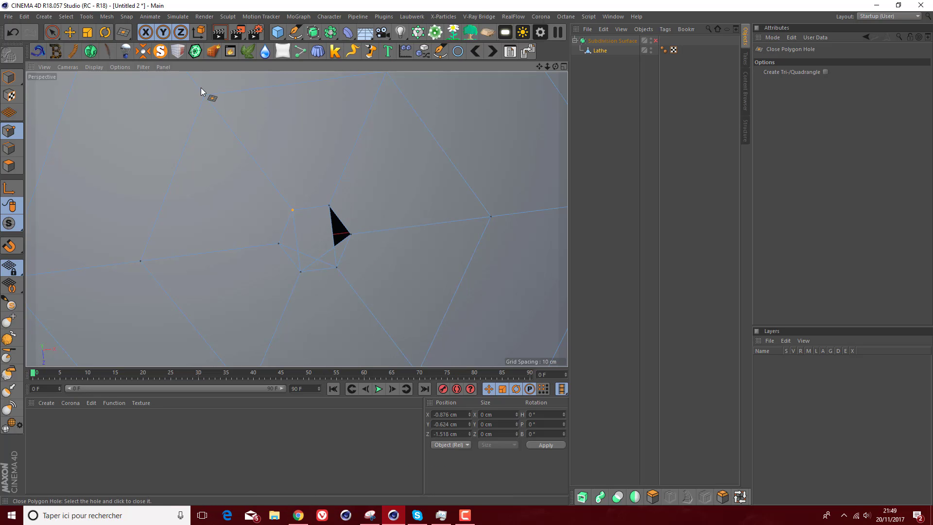
- Undo the bridged polygons across the hole in the bottle's base
{"action": "key", "text": "ctrl+z"}
{"action": "key", "text": "ctrl+z"}
{"action": "key", "text": "ctrl+z"}
{"action": "key", "text": "ctrl+z"}
{"action": "key", "text": "ctrl+z"}
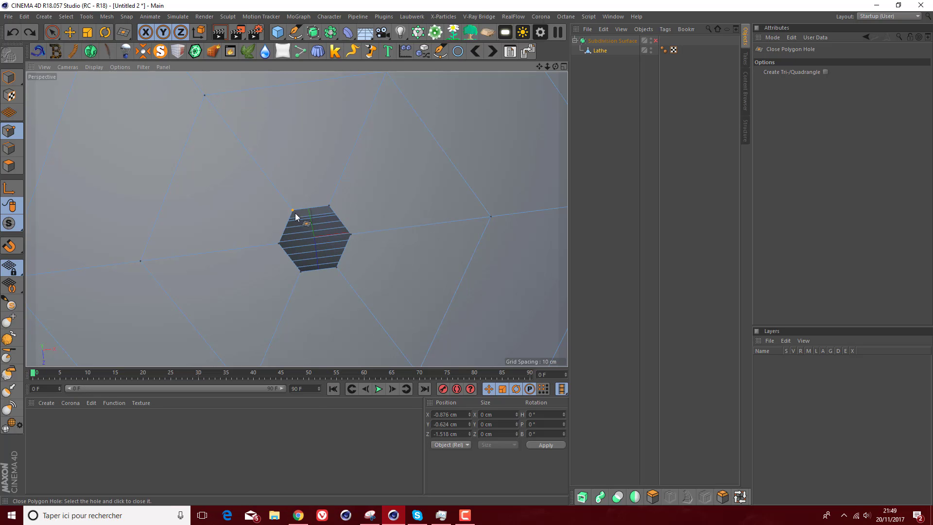
- Fill the hexagonal hole at the centre of the base with Close Polygon Hole and check the underside in Model mode
{"action": "right_click", "coordinate": [298, 229]}
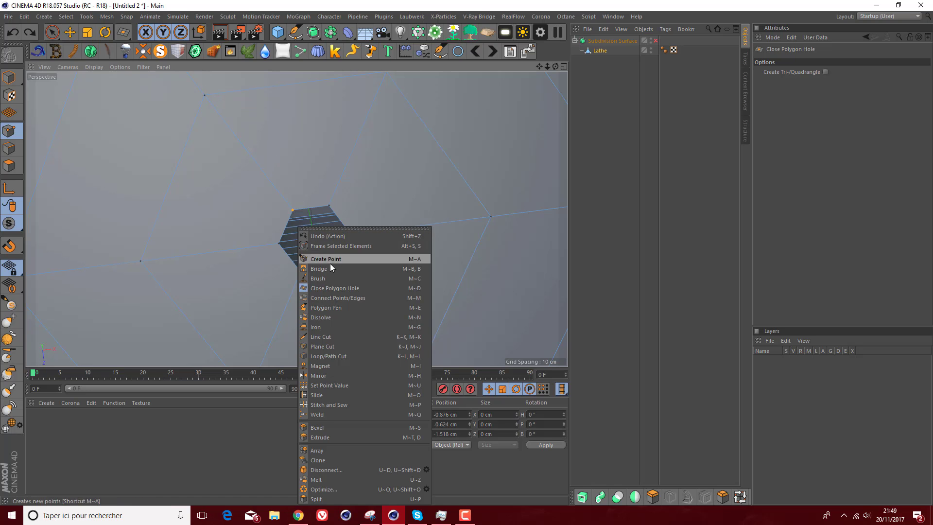
{"action": "left_click", "coordinate": [327, 289]}
{"action": "left_click", "coordinate": [313, 214]}
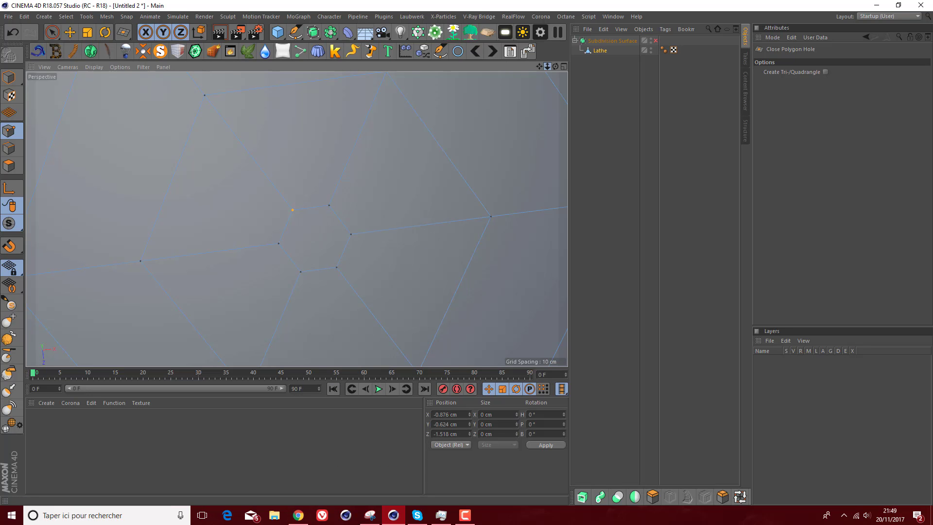
{"action": "scroll", "coordinate": [295, 217], "scroll_direction": "down", "scroll_amount": 5}
{"action": "scroll", "coordinate": [295, 216], "scroll_direction": "up", "scroll_amount": 4}
{"action": "left_click", "coordinate": [9, 76]}
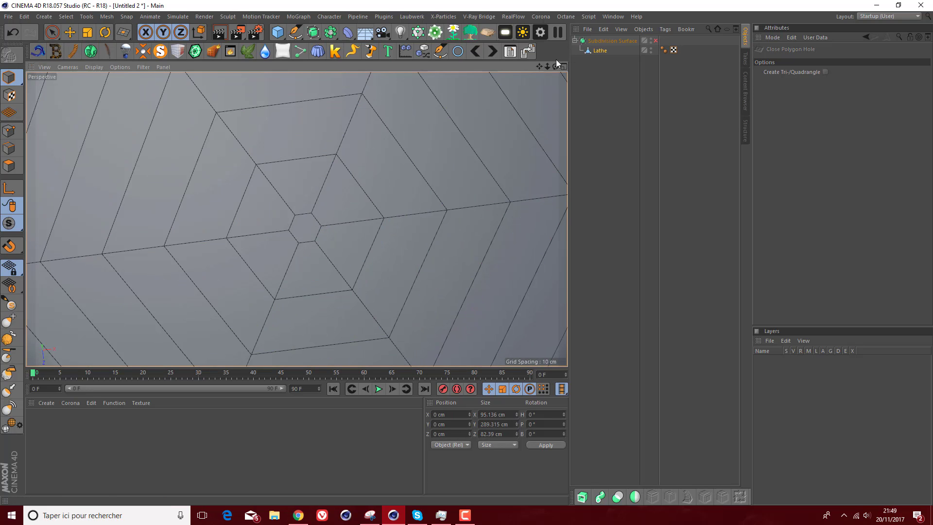
{"action": "scroll", "coordinate": [297, 219], "scroll_direction": "down", "scroll_amount": 5}
{"action": "scroll", "coordinate": [298, 219], "scroll_direction": "up", "scroll_amount": 1}
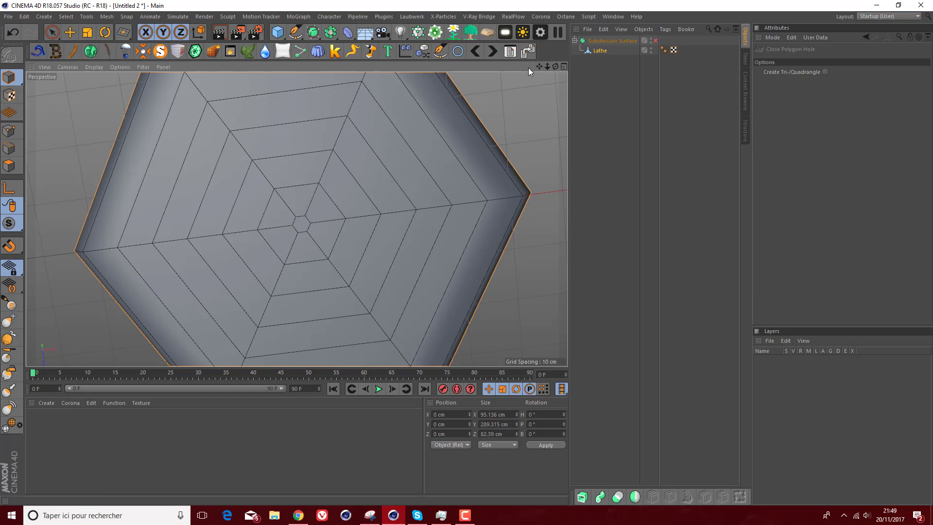
{"action": "left_click_drag", "start_coordinate": [539, 66], "coordinate": [536, 100]}
{"action": "left_click_drag", "start_coordinate": [548, 66], "coordinate": [205, 222]}
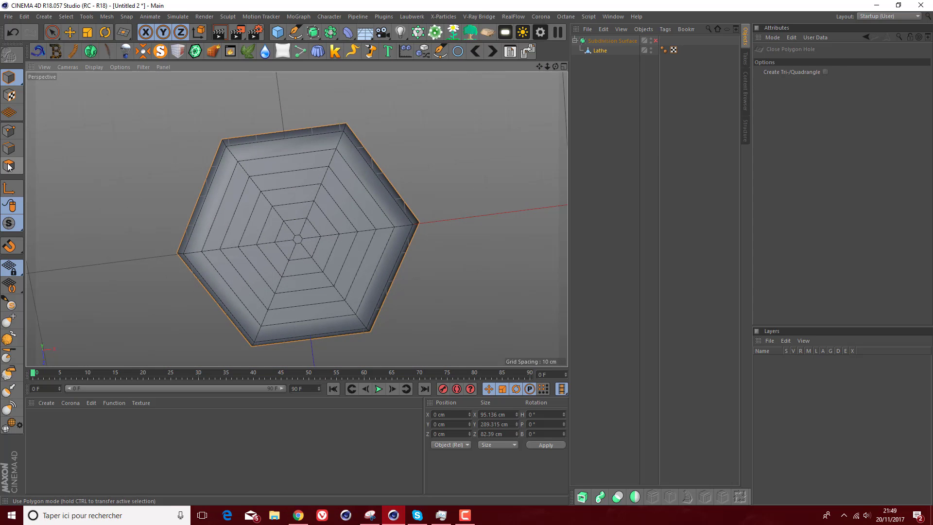
- In Polygon mode, select the lower-right triangular sector of the base with Live Selection and melt it into one polygon
{"action": "left_click", "coordinate": [52, 31]}
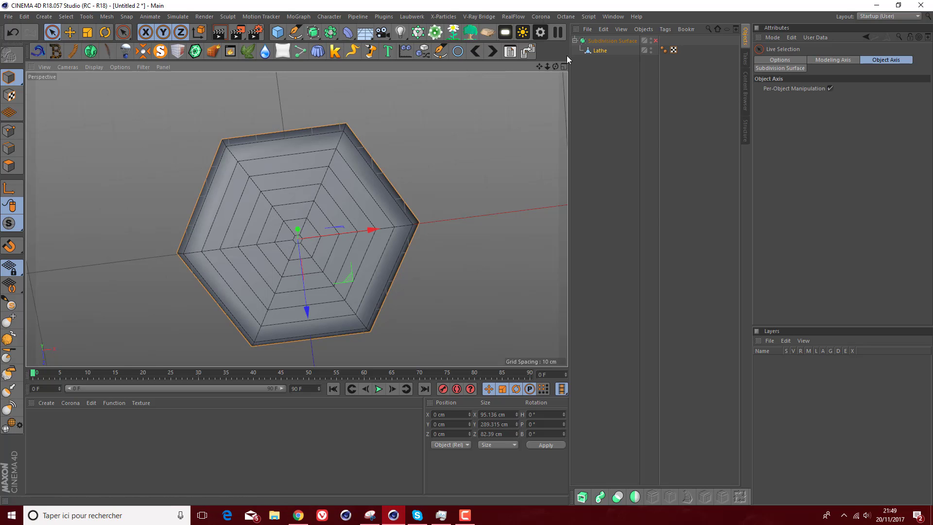
{"action": "left_click_drag", "start_coordinate": [556, 67], "coordinate": [537, 10]}
{"action": "left_click", "coordinate": [601, 52]}
{"action": "left_click", "coordinate": [9, 166]}
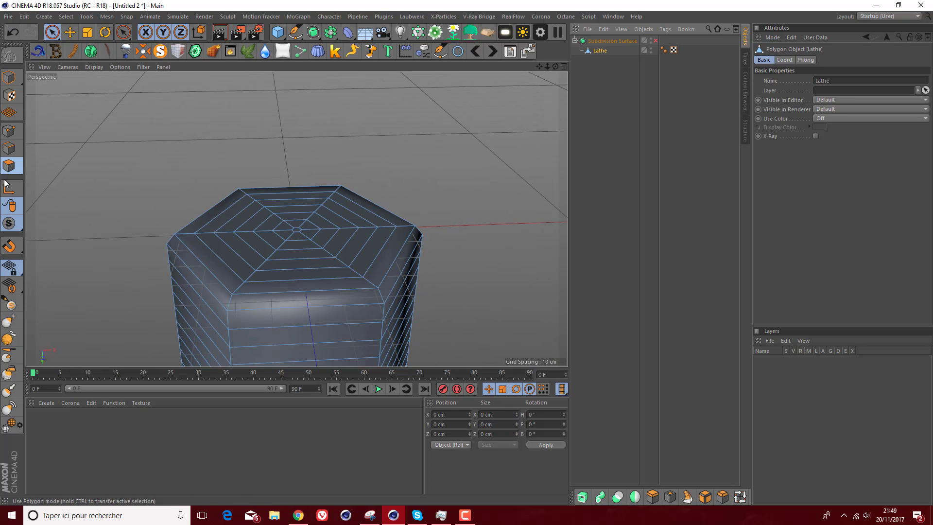
{"action": "left_click_drag", "start_coordinate": [555, 67], "coordinate": [570, 111]}
{"action": "mouse_move", "coordinate": [384, 279]}
{"action": "left_mouse_down"}
{"action": "mouse_move", "coordinate": [342, 269]}
{"action": "mouse_move", "coordinate": [310, 246]}
{"action": "left_mouse_up"}
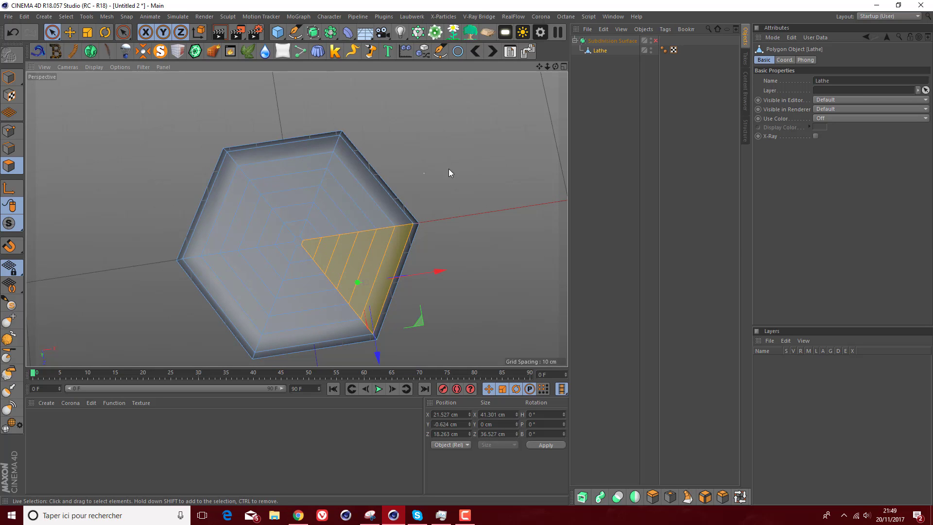
{"action": "left_click_drag", "start_coordinate": [556, 66], "coordinate": [541, 50]}
{"action": "right_click", "coordinate": [342, 254]}
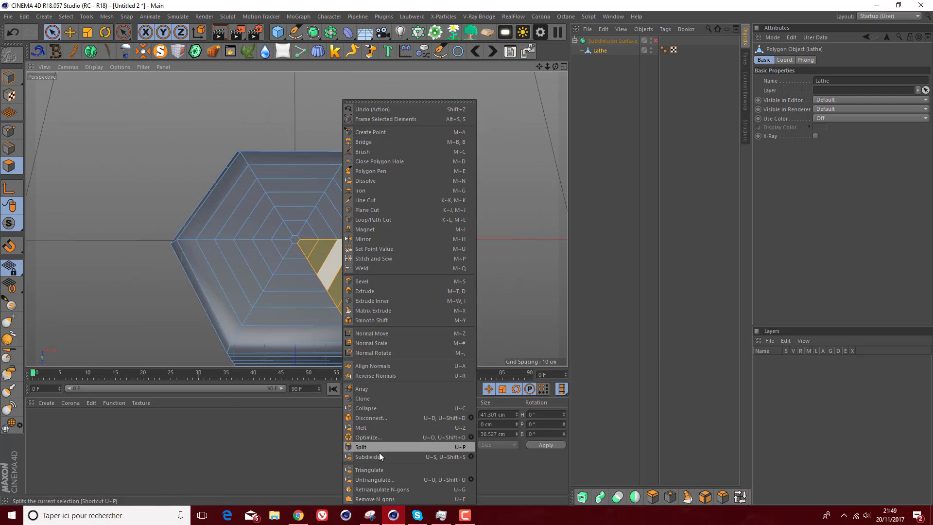
{"action": "left_click", "coordinate": [354, 418]}
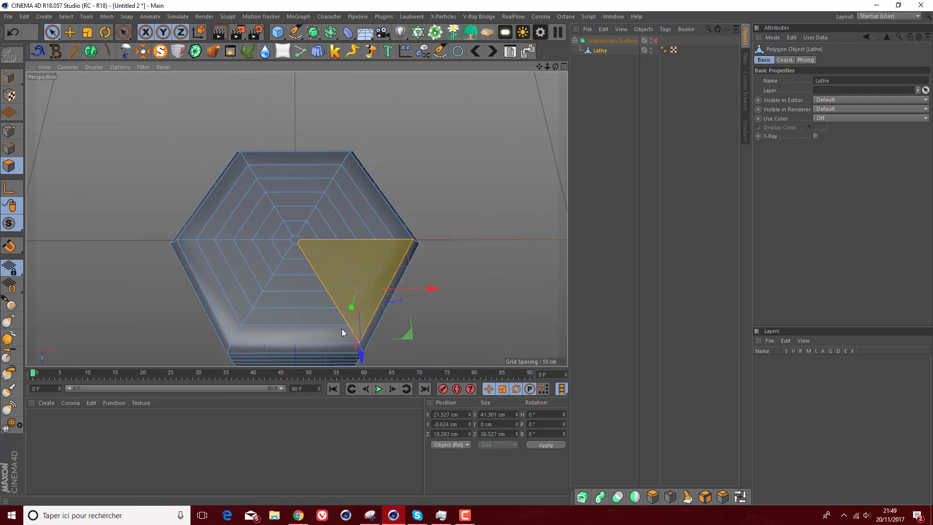
- Melt the upper-right and upper-middle triangular sectors of the base, each into a single polygon
{"action": "left_click", "coordinate": [347, 222]}
{"action": "right_click", "coordinate": [313, 231]}
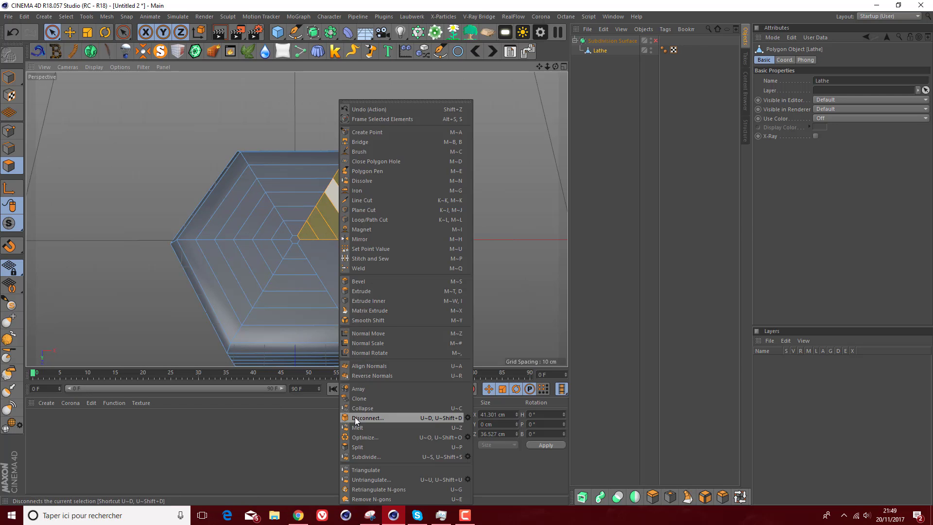
{"action": "left_click", "coordinate": [355, 417]}
{"action": "left_click", "coordinate": [295, 161]}
{"action": "right_click", "coordinate": [294, 162]}
{"action": "left_click", "coordinate": [313, 429]}
- Select the upper-left triangular sector of the base and melt its polygons into one, undoing the mistaken Split
{"action": "left_click_drag", "start_coordinate": [283, 233], "coordinate": [229, 186]}
{"action": "right_click", "coordinate": [228, 186]}
{"action": "left_click", "coordinate": [264, 446]}
{"action": "key", "text": "ctrl+z"}
{"action": "right_click", "coordinate": [238, 294]}
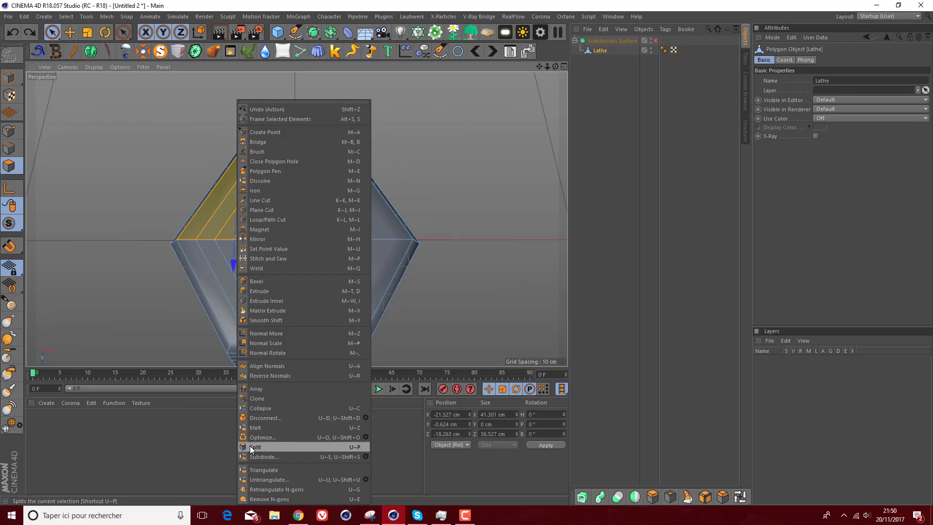
{"action": "left_click", "coordinate": [251, 428]}
- Melt the lower-left and lower-middle triangular sectors of the base, each into a single polygon
{"action": "left_click_drag", "start_coordinate": [212, 285], "coordinate": [278, 248]}
{"action": "right_click", "coordinate": [260, 259]}
{"action": "left_click", "coordinate": [290, 427]}
{"action": "left_click_drag", "start_coordinate": [292, 335], "coordinate": [298, 255]}
{"action": "right_click", "coordinate": [298, 255]}
{"action": "left_click", "coordinate": [324, 428]}
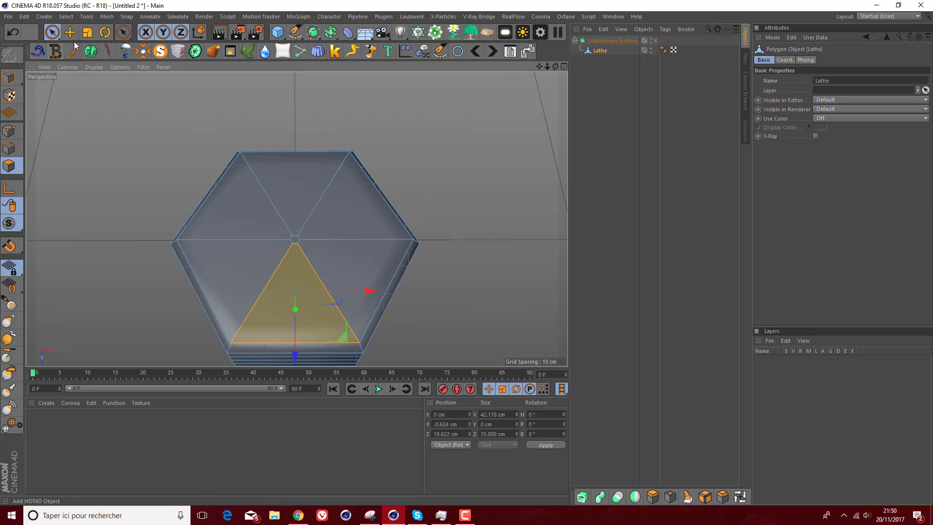
- Select all six triangular sectors of the base with Live Selection
{"action": "left_click", "coordinate": [740, 496]}
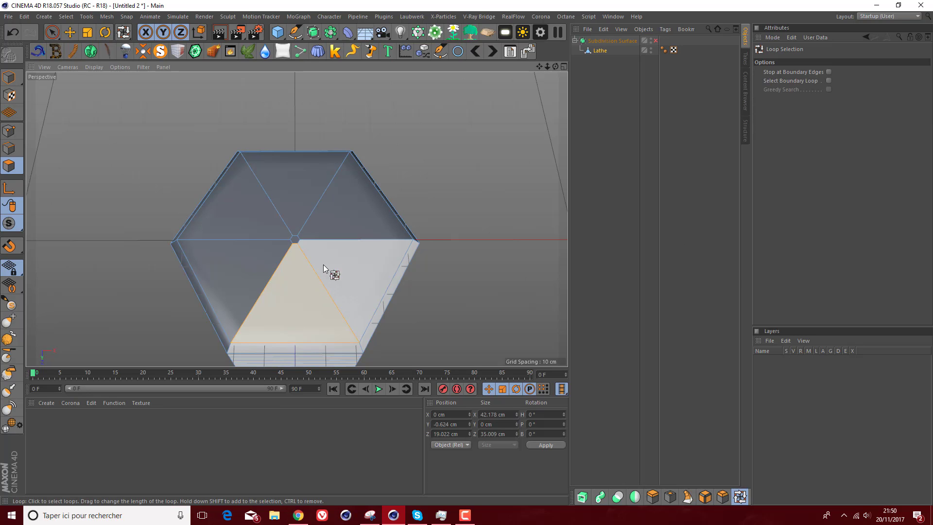
{"action": "left_click", "coordinate": [52, 32]}
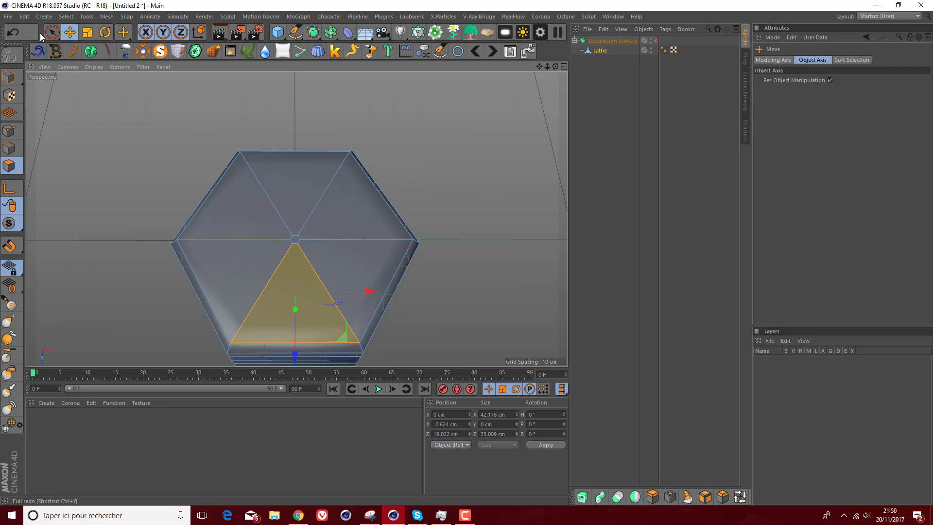
{"action": "mouse_move", "coordinate": [270, 271]}
{"action": "left_mouse_down"}
{"action": "mouse_move", "coordinate": [257, 223]}
{"action": "mouse_move", "coordinate": [350, 258]}
{"action": "mouse_move", "coordinate": [287, 286]}
{"action": "left_mouse_up"}
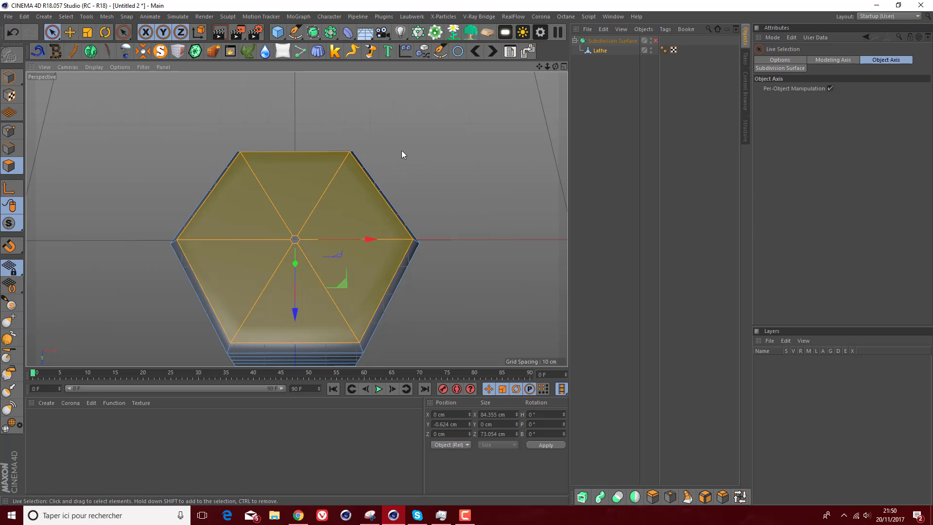
- Inset the six selected base sectors individually by 0.5 cm with Extrude Inner
{"action": "right_click", "coordinate": [433, 171]}
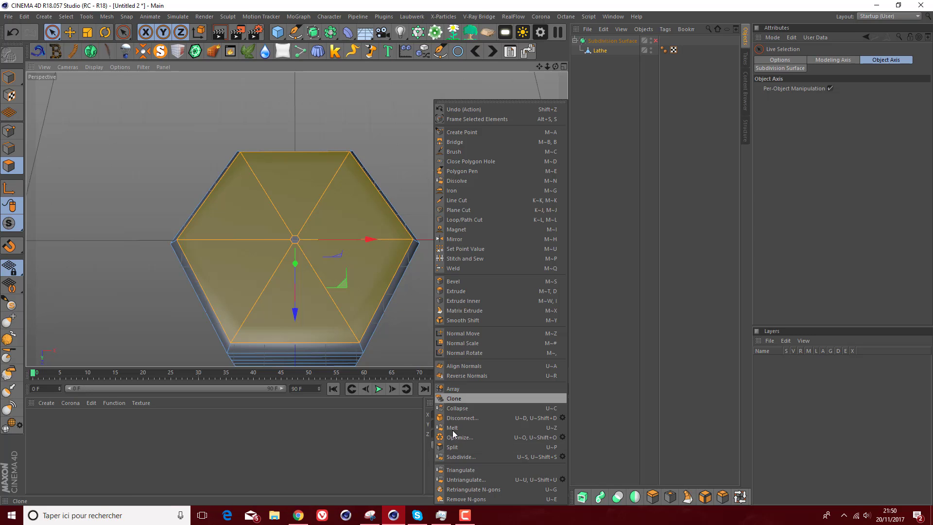
{"action": "left_click", "coordinate": [454, 301]}
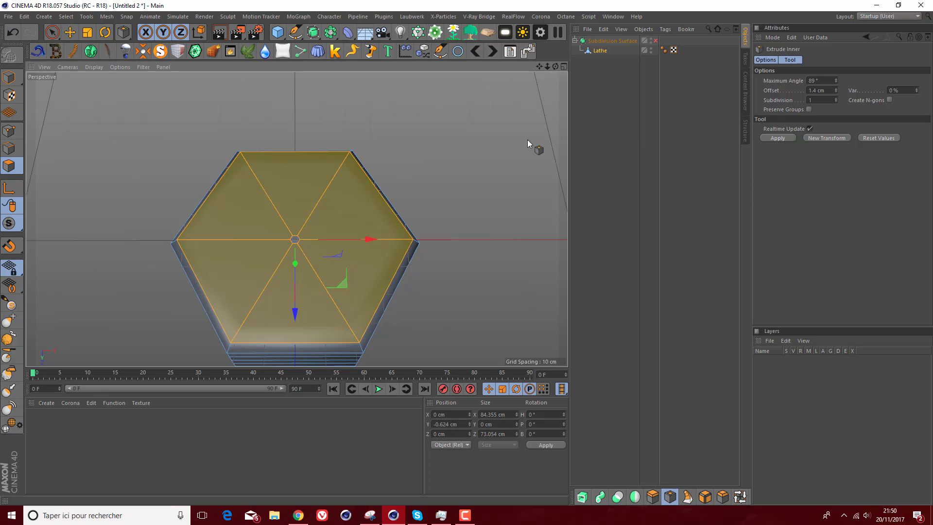
{"action": "left_click_drag", "start_coordinate": [495, 135], "coordinate": [497, 136]}
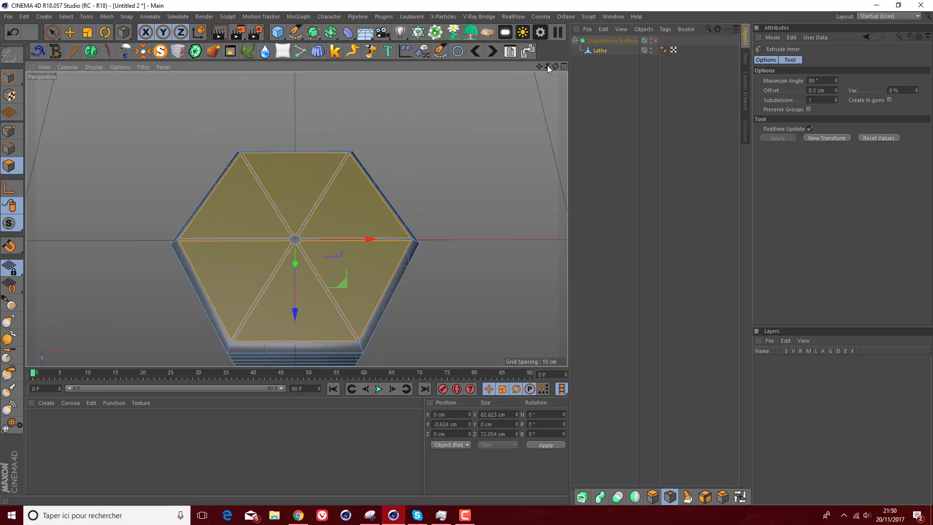
- Move the inset base polygons outward to Y -25.199 cm and scale them down to about 70.7 × 61.7 cm
{"action": "left_click_drag", "start_coordinate": [547, 66], "coordinate": [569, 30]}
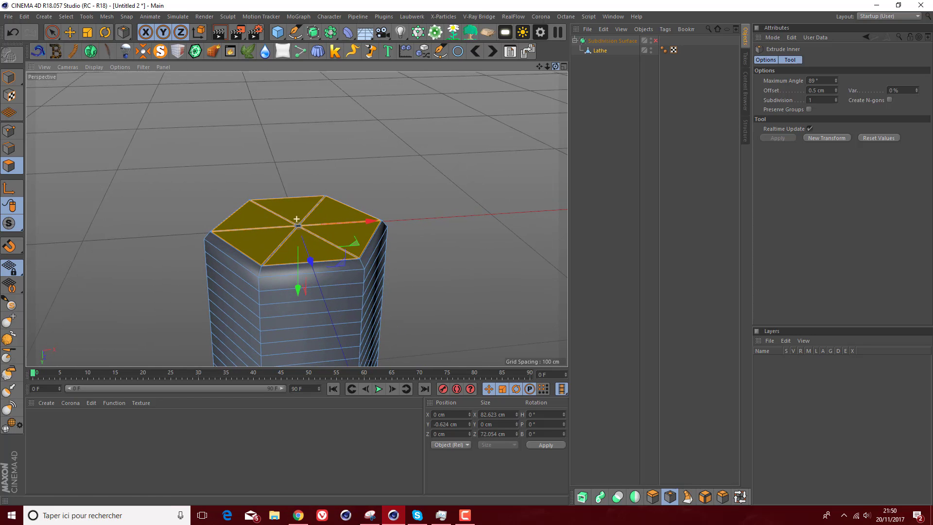
{"action": "left_click", "coordinate": [70, 32]}
{"action": "left_click_drag", "start_coordinate": [297, 288], "coordinate": [295, 239]}
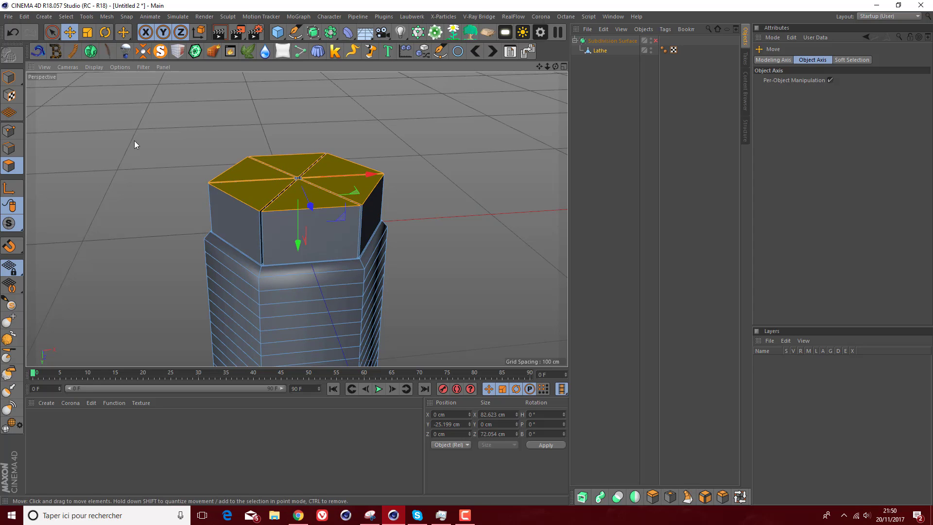
{"action": "left_click", "coordinate": [88, 32]}
{"action": "left_click_drag", "start_coordinate": [354, 190], "coordinate": [285, 187]}
{"action": "left_click_drag", "start_coordinate": [556, 67], "coordinate": [532, 85]}
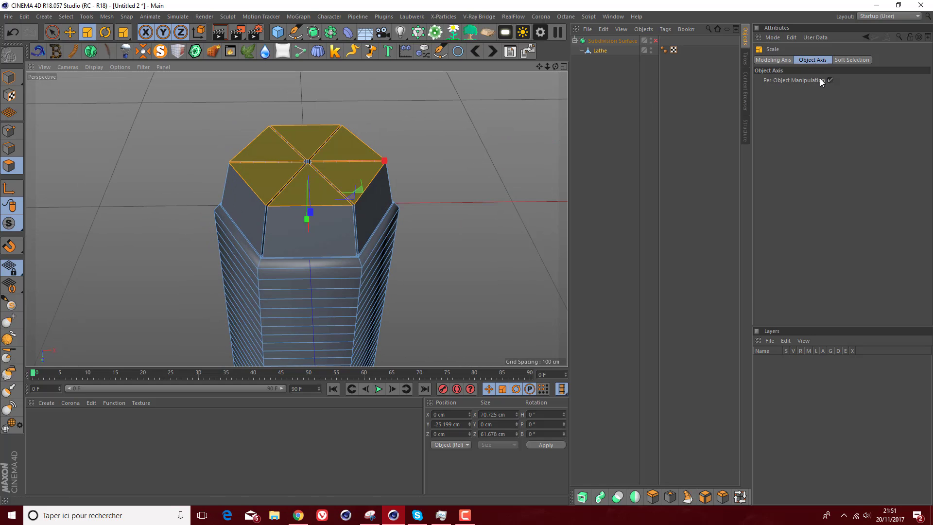
- Enable Soft Selection with the Surface option for scaling, try scaling the raised base polygons and undo it
{"action": "left_click", "coordinate": [773, 59]}
{"action": "left_click", "coordinate": [837, 60]}
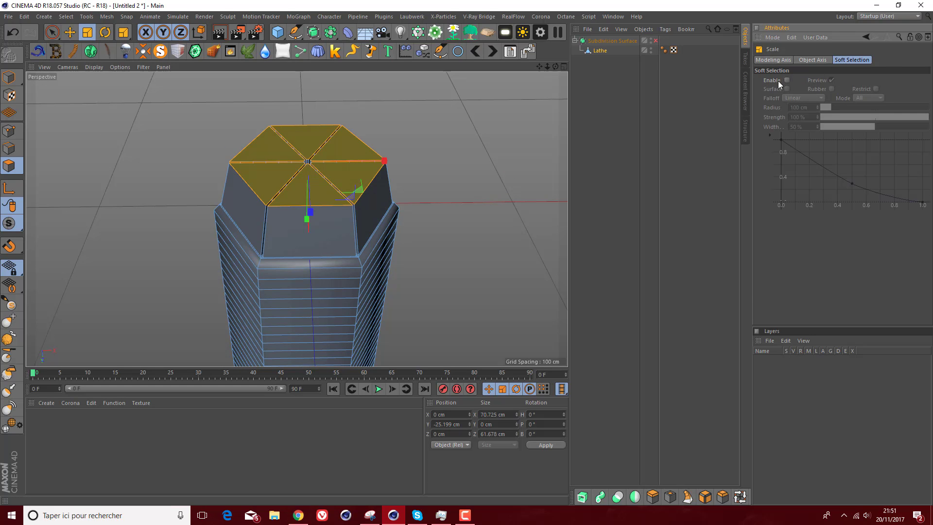
{"action": "left_click", "coordinate": [787, 80]}
{"action": "left_click", "coordinate": [787, 89]}
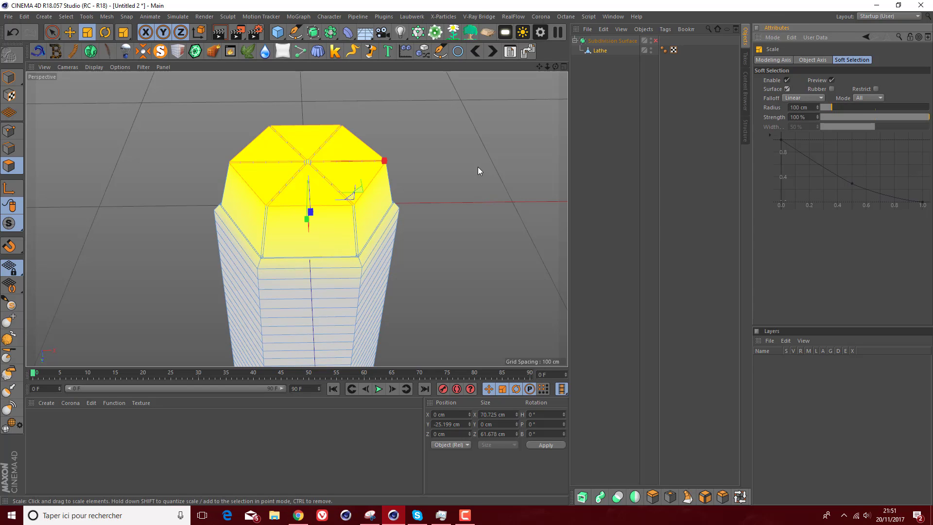
{"action": "left_click_drag", "start_coordinate": [478, 167], "coordinate": [428, 167]}
{"action": "left_click", "coordinate": [12, 38]}
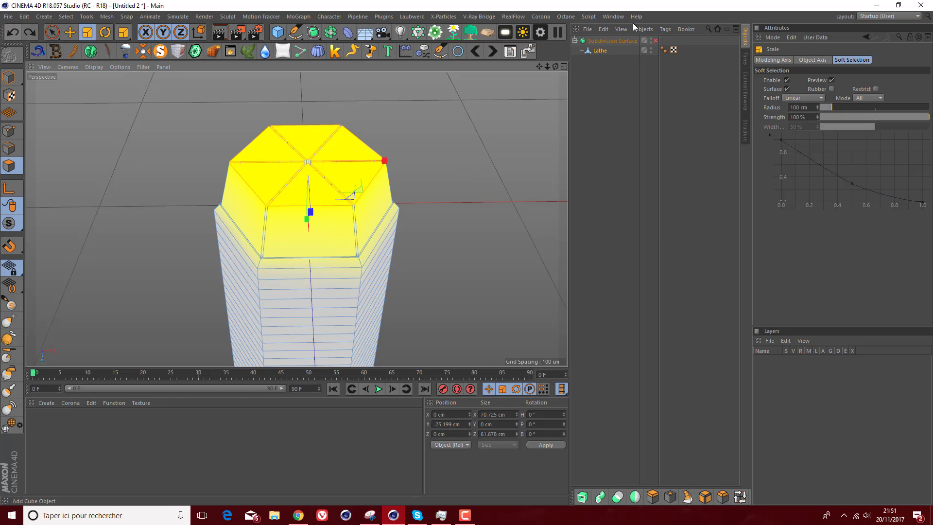
- Turn off Per-Object Manipulation, try scaling the raised base polygons again, and undo the attempt
{"action": "left_click", "coordinate": [813, 61]}
{"action": "left_click", "coordinate": [829, 80]}
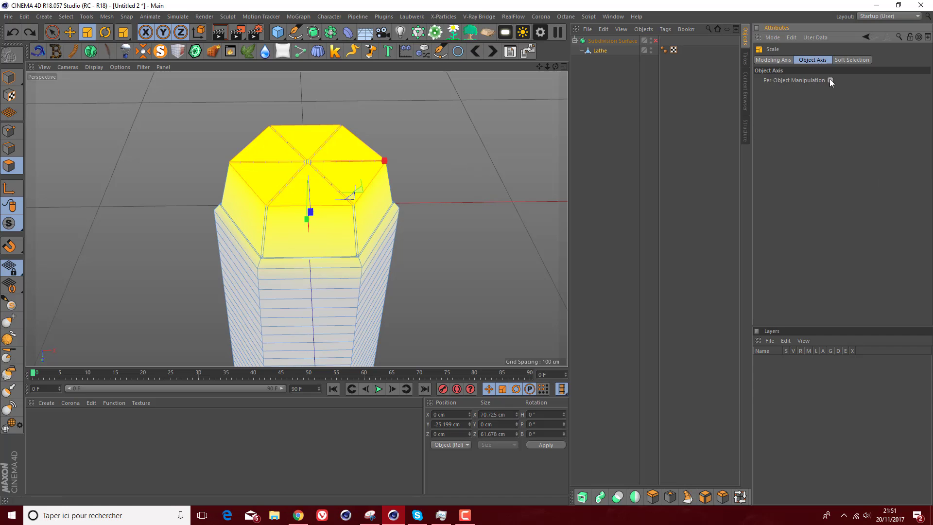
{"action": "left_click_drag", "start_coordinate": [493, 95], "coordinate": [410, 109]}
{"action": "left_click", "coordinate": [13, 34]}
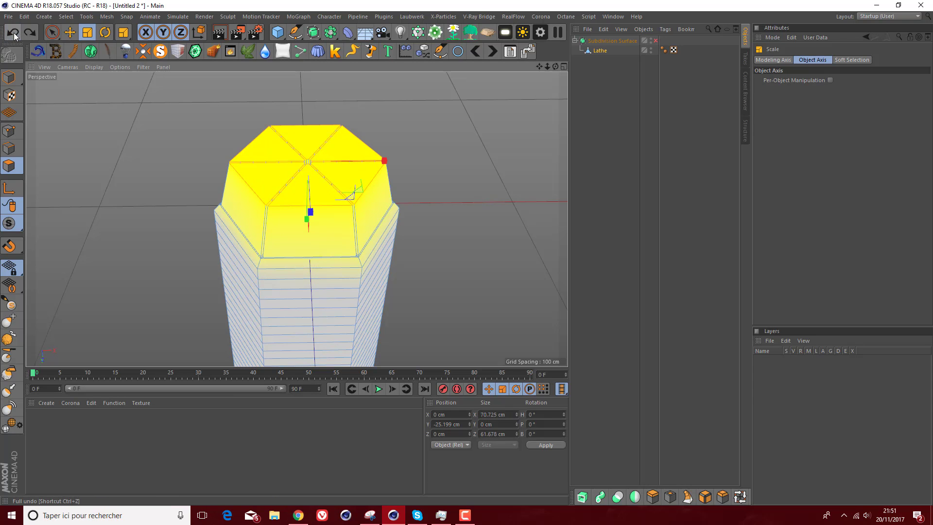
{"action": "left_click", "coordinate": [10, 35]}
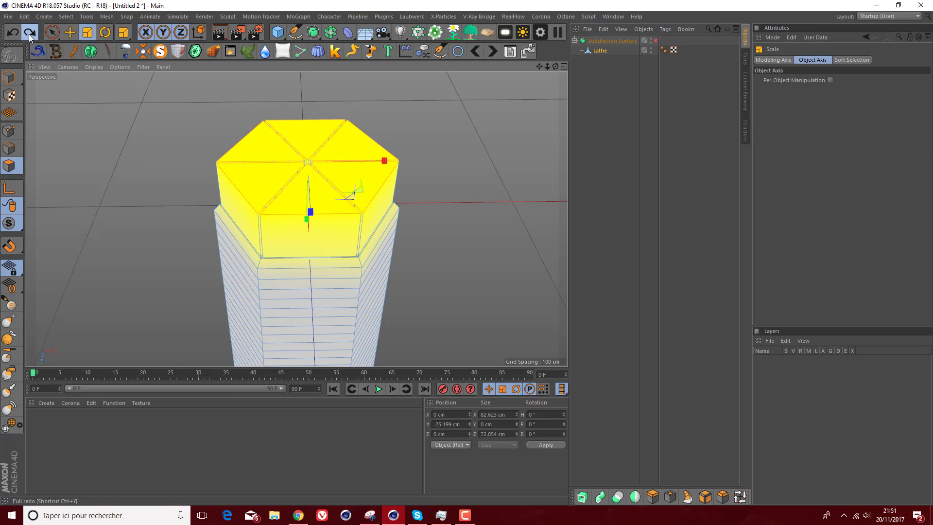
{"action": "left_click", "coordinate": [29, 34]}
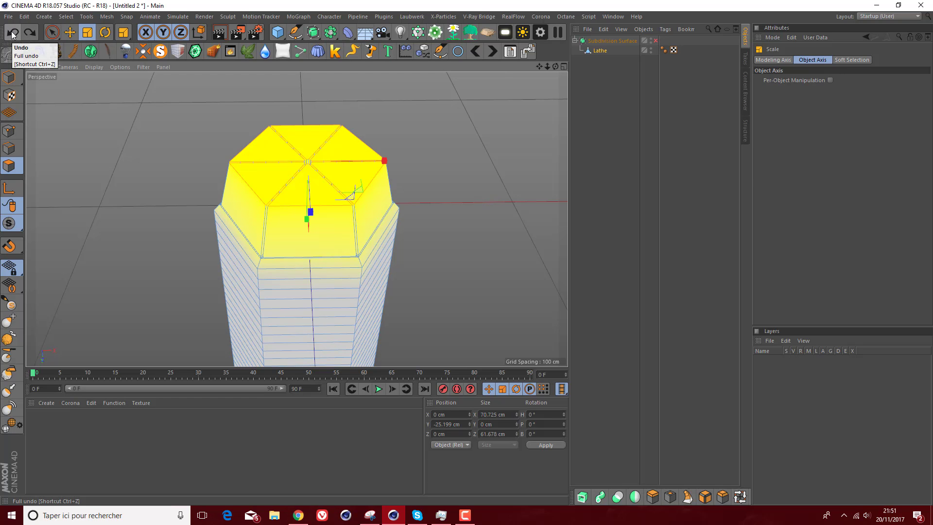
- Undo the scaling, outward move and inset of the six base polygons
{"action": "left_click_drag", "start_coordinate": [556, 67], "coordinate": [535, 64]}
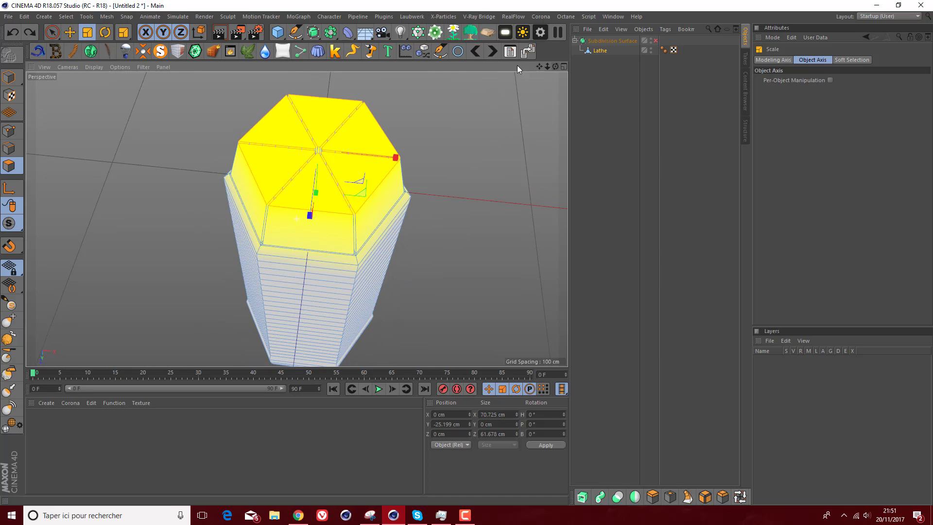
{"action": "left_click", "coordinate": [12, 32]}
{"action": "left_click", "coordinate": [13, 32]}
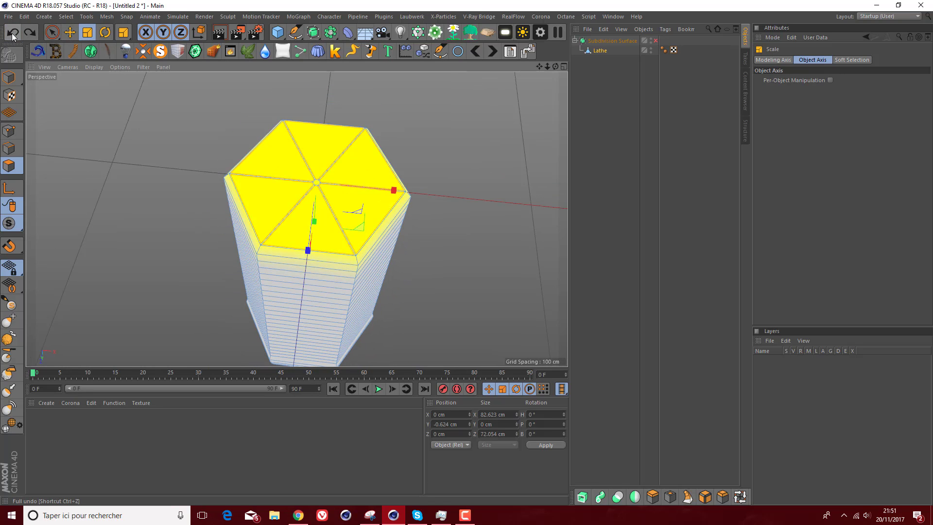
- Disable Soft Selection for the Scale tool
{"action": "left_click", "coordinate": [789, 60]}
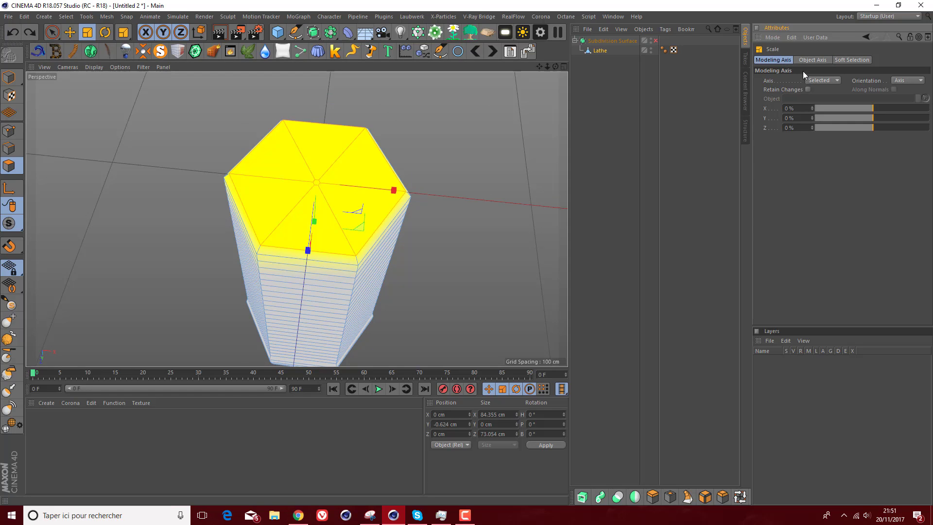
{"action": "left_click", "coordinate": [838, 60]}
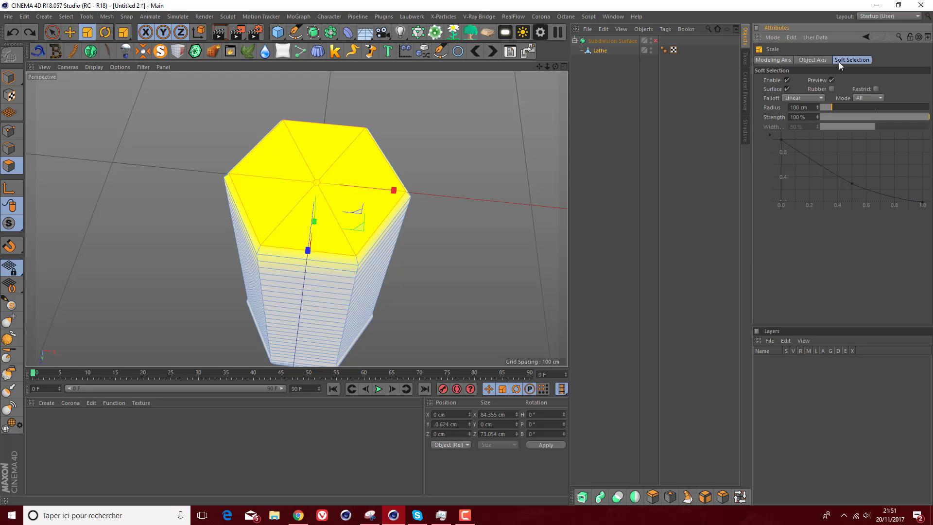
{"action": "left_click", "coordinate": [787, 80]}
{"action": "left_click", "coordinate": [812, 60]}
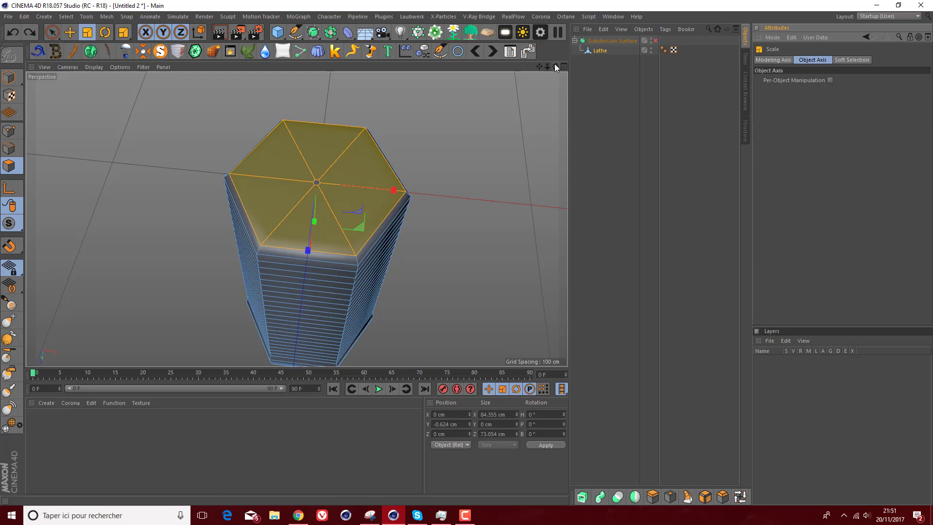
- Try the Bevel tool on the base polygons, then undo back to all six sectors being selected
{"action": "left_click_drag", "start_coordinate": [555, 66], "coordinate": [571, 43]}
{"action": "scroll", "coordinate": [364, 200], "scroll_direction": "up", "scroll_amount": 4}
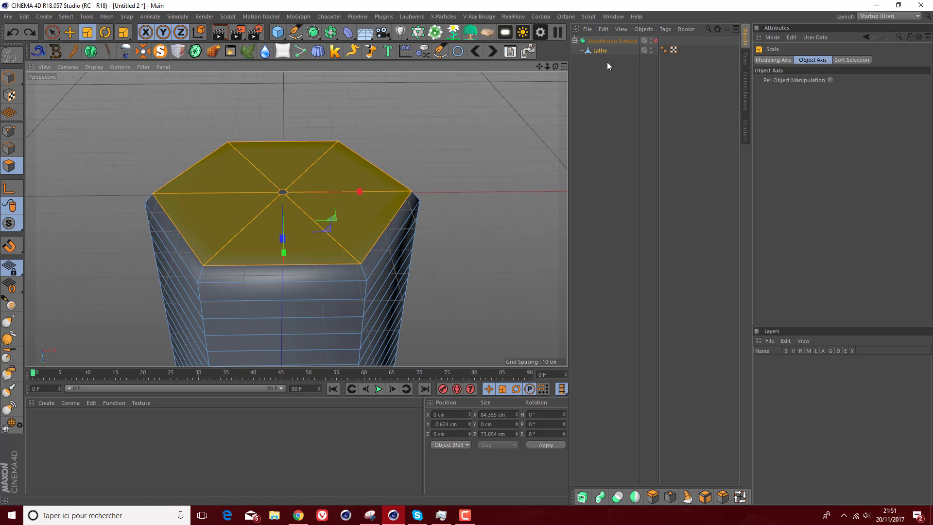
{"action": "left_click", "coordinate": [722, 496]}
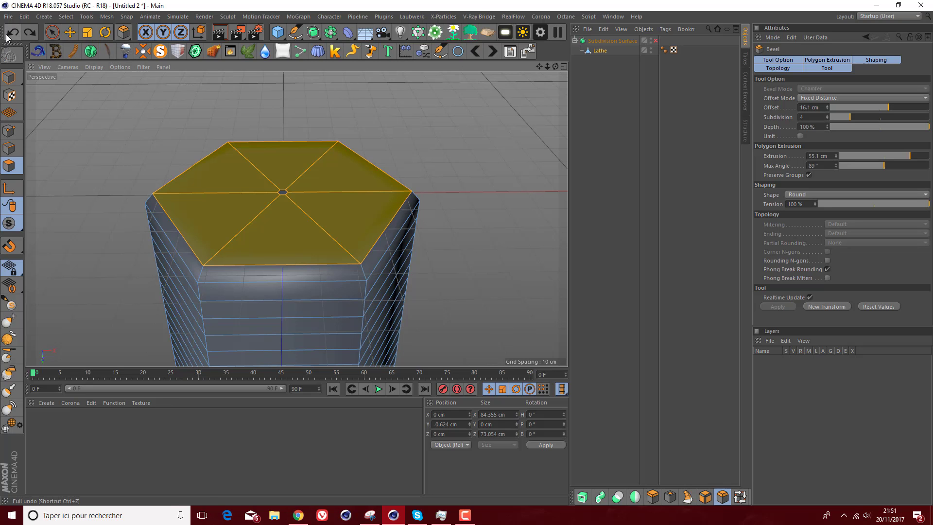
{"action": "left_click", "coordinate": [282, 233]}
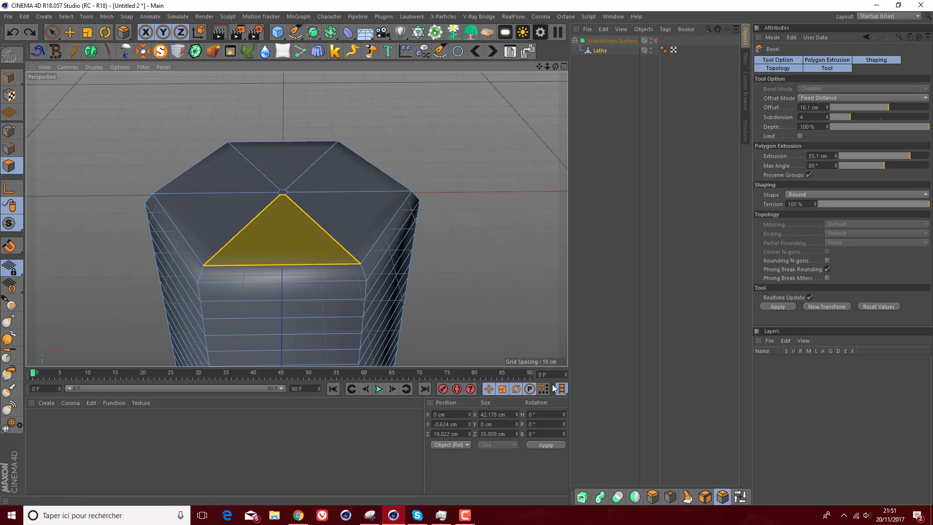
{"action": "left_click", "coordinate": [28, 31]}
- Inset each of the six base sectors by 0.5 cm with Extrude Inner and inspect the centre up close
{"action": "left_click", "coordinate": [670, 496]}
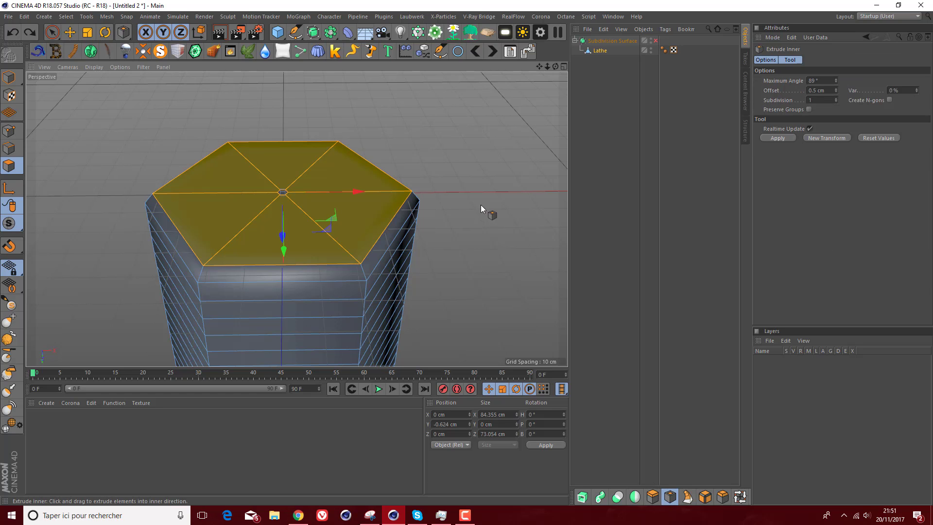
{"action": "left_click_drag", "start_coordinate": [480, 205], "coordinate": [485, 205]}
{"action": "scroll", "coordinate": [284, 202], "scroll_direction": "up", "scroll_amount": 5}
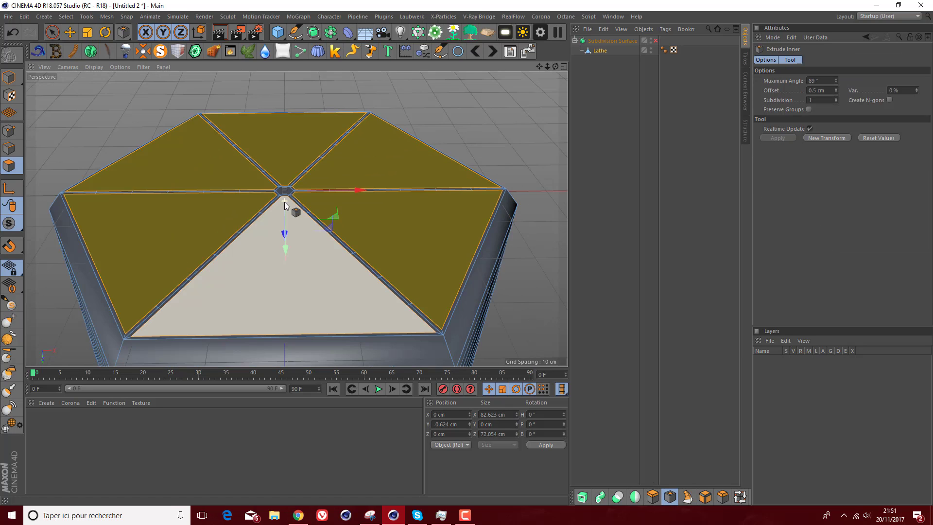
{"action": "scroll", "coordinate": [285, 203], "scroll_direction": "up", "scroll_amount": 3}
{"action": "left_click_drag", "start_coordinate": [548, 67], "coordinate": [534, 67]}
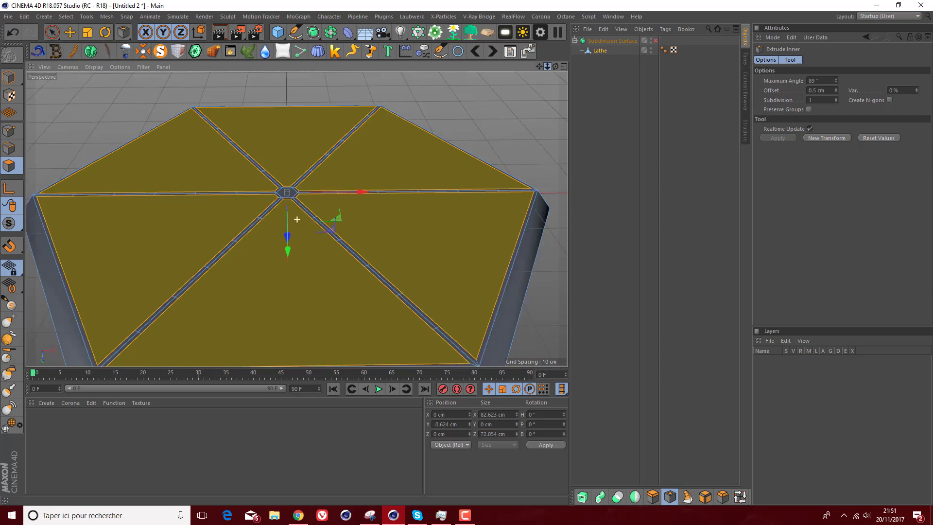
- Try beveling the inset base polygons with a 4.98 cm offset and extrusion and 4 subdivisions, and undo it
{"action": "scroll", "coordinate": [297, 219], "scroll_direction": "down", "scroll_amount": 3}
{"action": "left_click", "coordinate": [723, 497]}
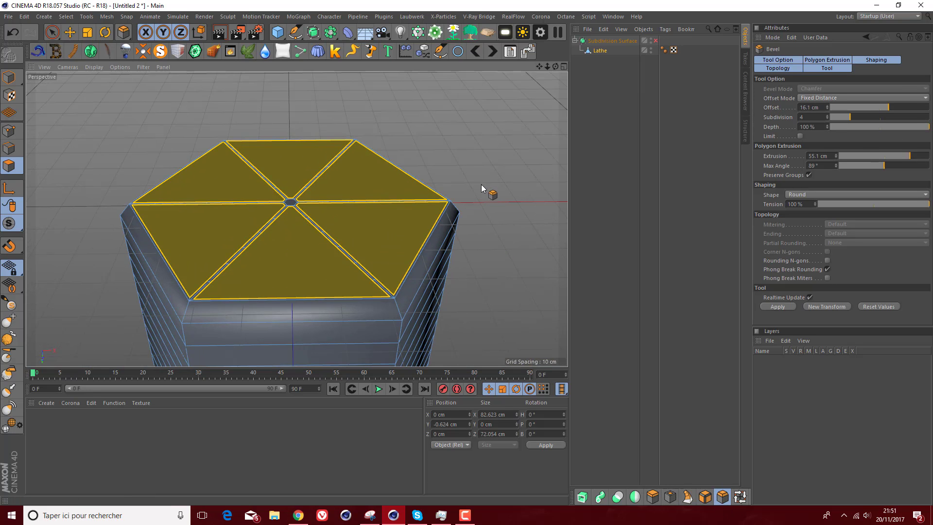
{"action": "left_click_drag", "start_coordinate": [485, 158], "coordinate": [532, 158]}
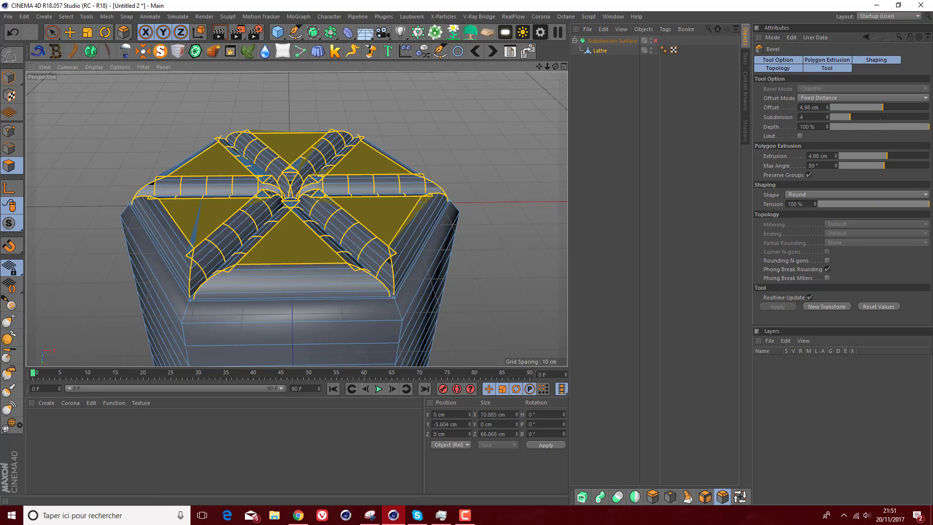
{"action": "scroll", "coordinate": [382, 265], "scroll_direction": "up", "scroll_amount": 4}
{"action": "scroll", "coordinate": [370, 253], "scroll_direction": "down", "scroll_amount": 8}
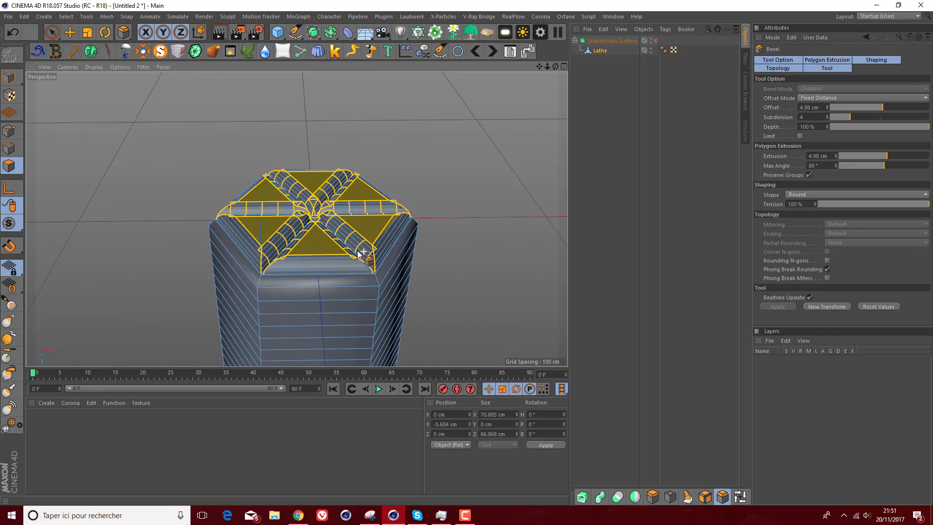
{"action": "scroll", "coordinate": [356, 250], "scroll_direction": "up", "scroll_amount": 4}
{"action": "left_click", "coordinate": [13, 32]}
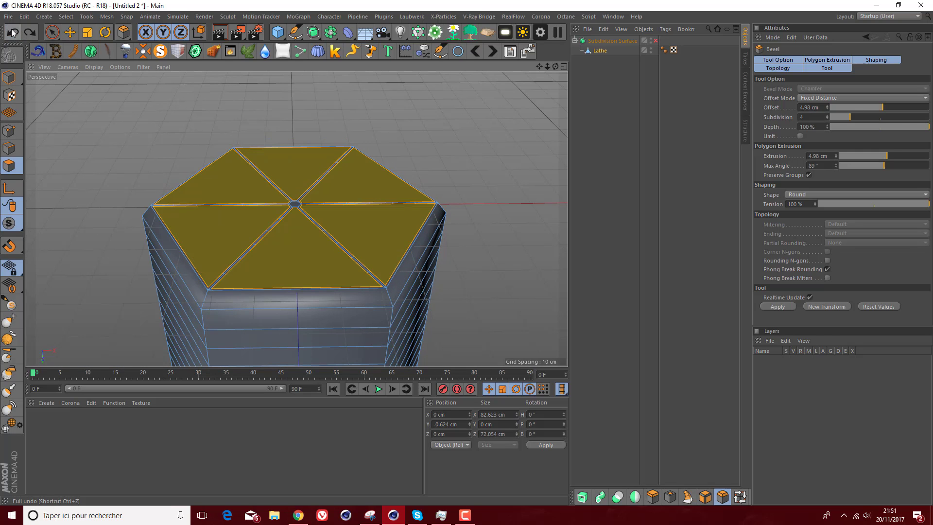
- In Points mode, select all points of the bottle and run Optimize on them
{"action": "left_click", "coordinate": [9, 131]}
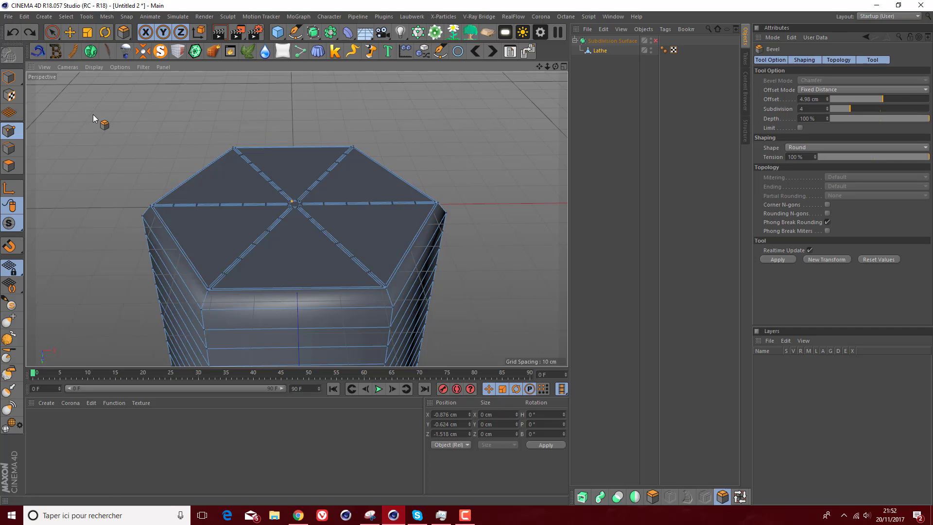
{"action": "key", "text": "ctrl+a"}
{"action": "right_click", "coordinate": [104, 102]}
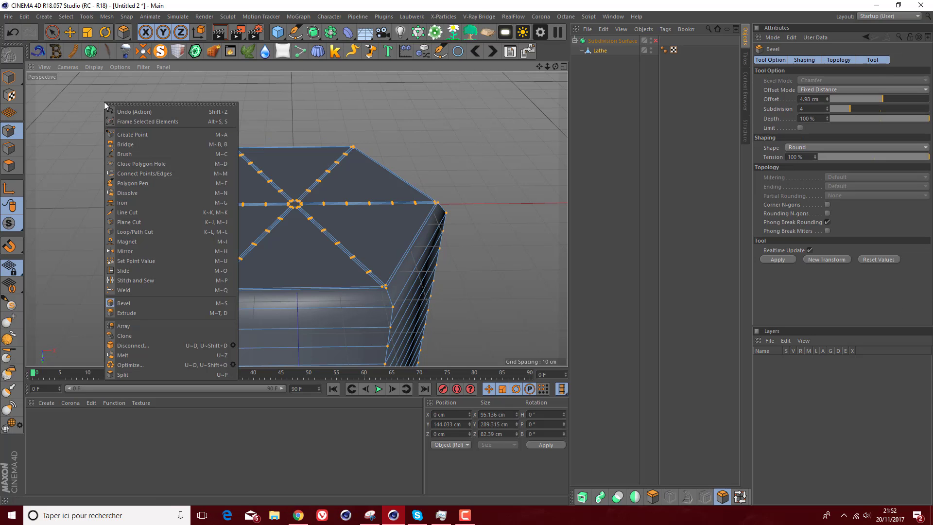
{"action": "left_click", "coordinate": [129, 365]}
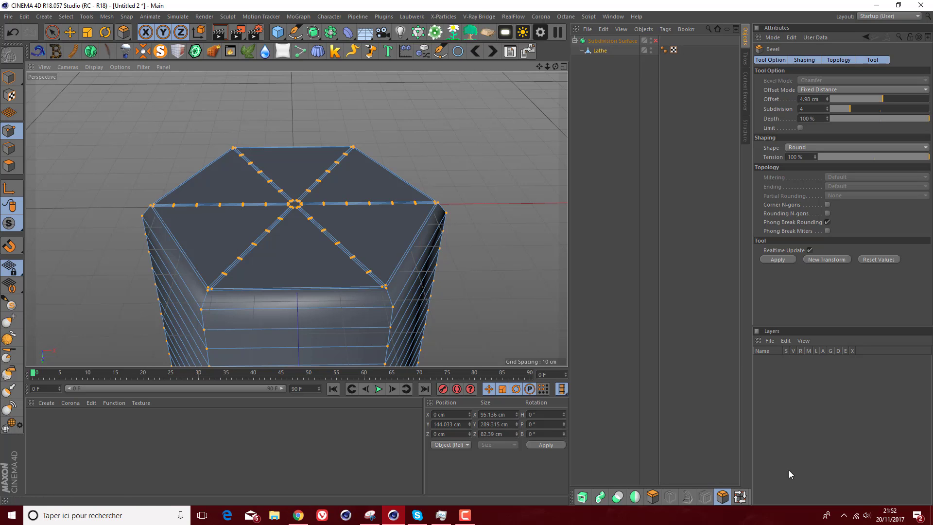
- Try beveling all points of the bottle with an offset of about 4.9 cm and 4 subdivisions, and undo it
{"action": "left_click_drag", "start_coordinate": [463, 157], "coordinate": [488, 157]}
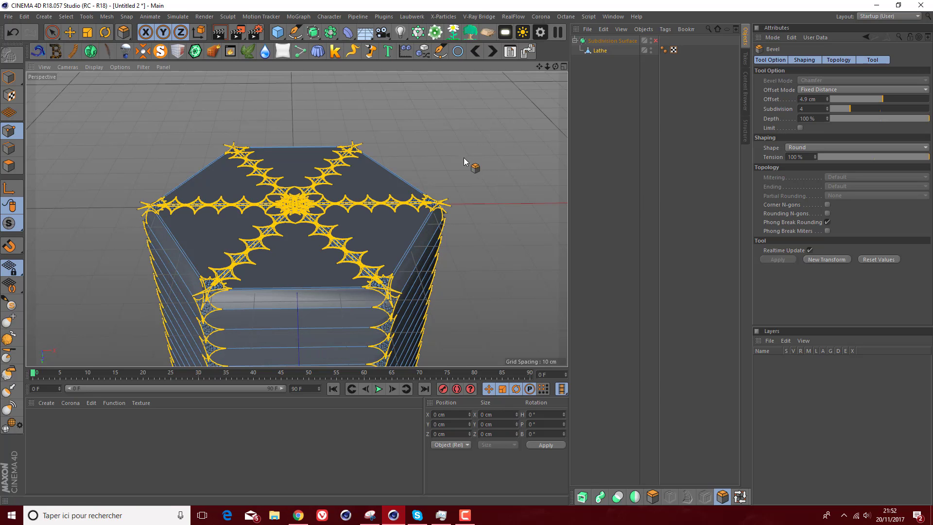
{"action": "key", "text": "ctrl+z"}
- In Polygons mode, try beveling the six base sectors with a 4.5 cm offset and extrusion, and undo it
{"action": "left_click", "coordinate": [8, 165]}
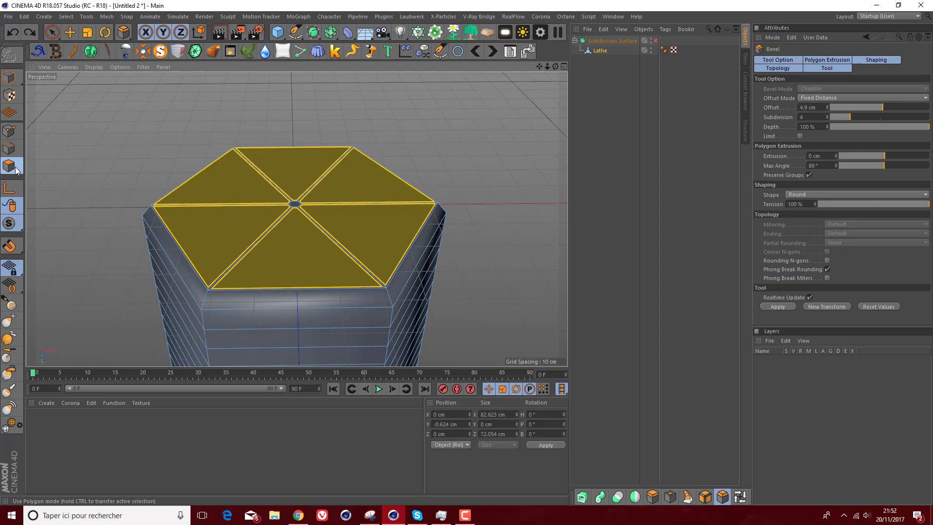
{"action": "left_click_drag", "start_coordinate": [170, 141], "coordinate": [192, 141]}
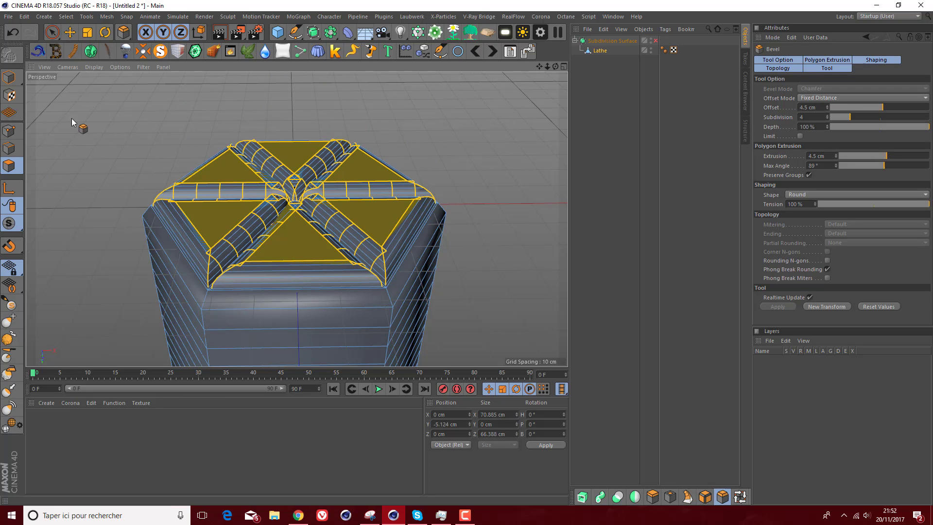
{"action": "left_click", "coordinate": [11, 33]}
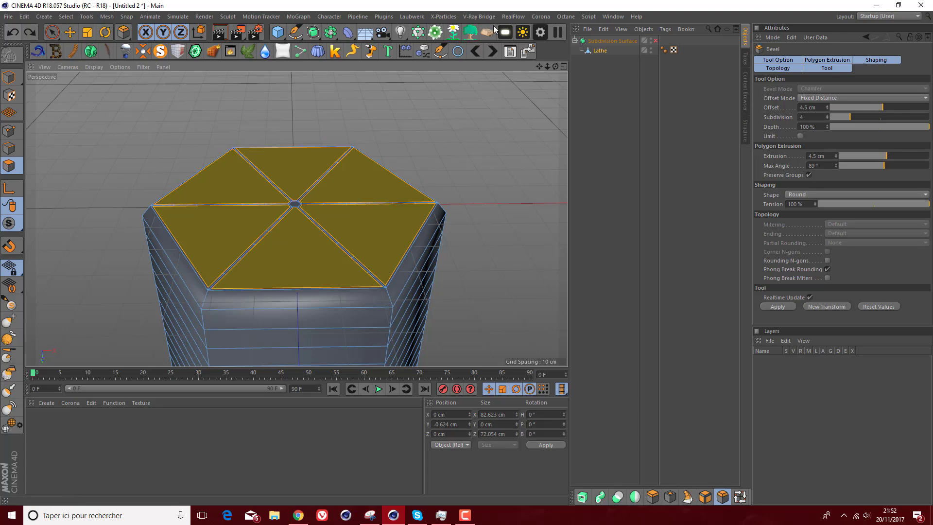
- Try a Matrix Extrude on the six base sectors with 8 steps and a 5.05 cm move, and undo it
{"action": "left_click_drag", "start_coordinate": [556, 66], "coordinate": [550, 23]}
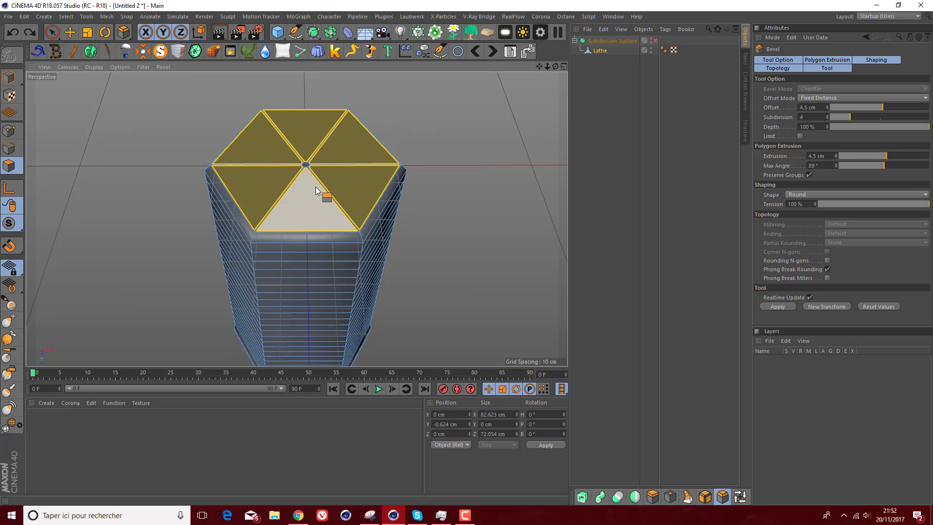
{"action": "scroll", "coordinate": [323, 187], "scroll_direction": "up", "scroll_amount": 5}
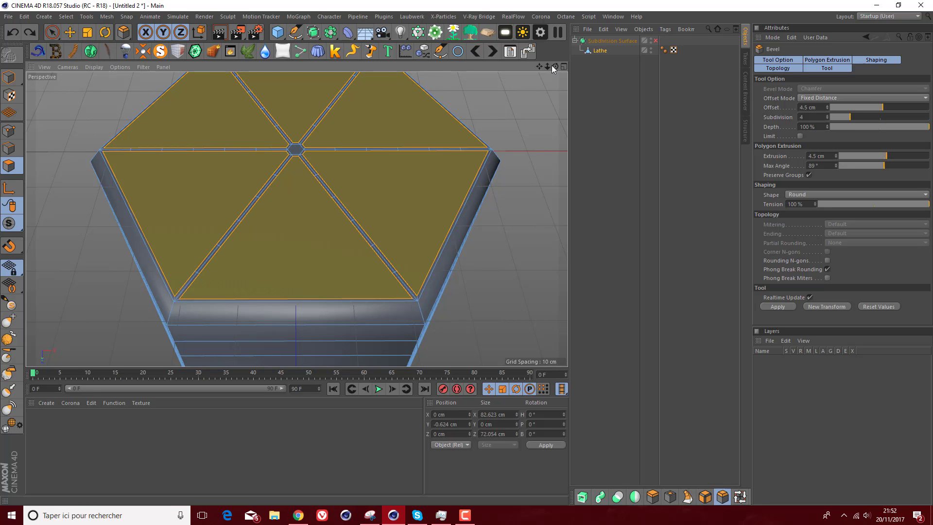
{"action": "left_click_drag", "start_coordinate": [553, 66], "coordinate": [535, 67]}
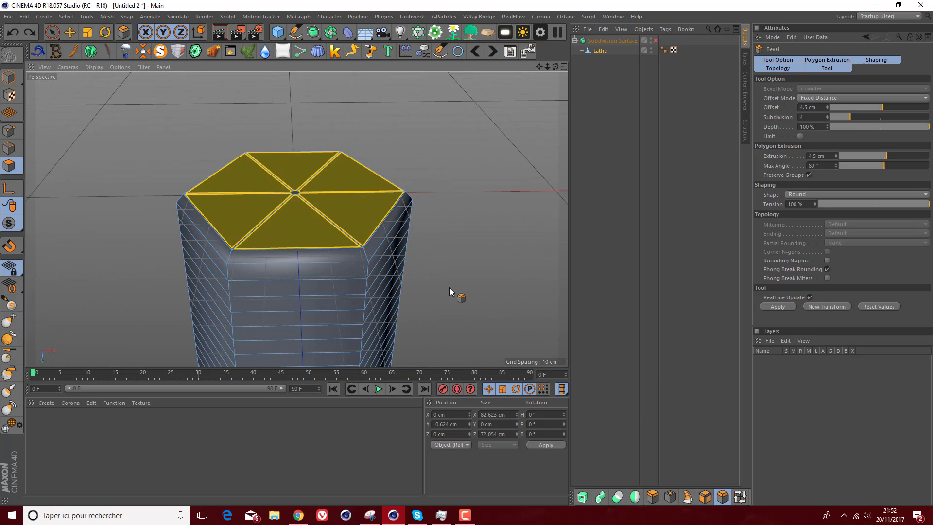
{"action": "left_click", "coordinate": [687, 496]}
{"action": "mouse_move", "coordinate": [504, 312]}
{"action": "left_mouse_down"}
{"action": "mouse_move", "coordinate": [520, 312]}
{"action": "mouse_move", "coordinate": [510, 312]}
{"action": "left_mouse_up"}
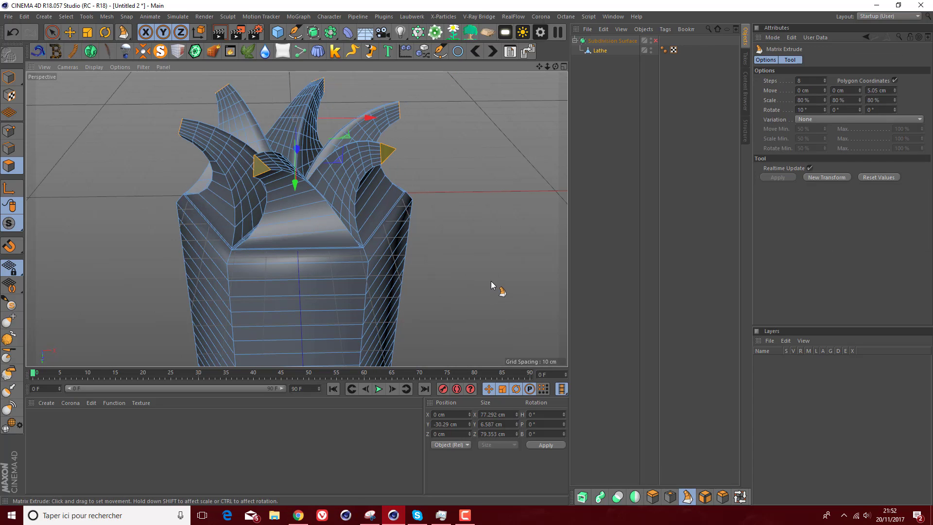
{"action": "key", "text": "ctrl+z"}
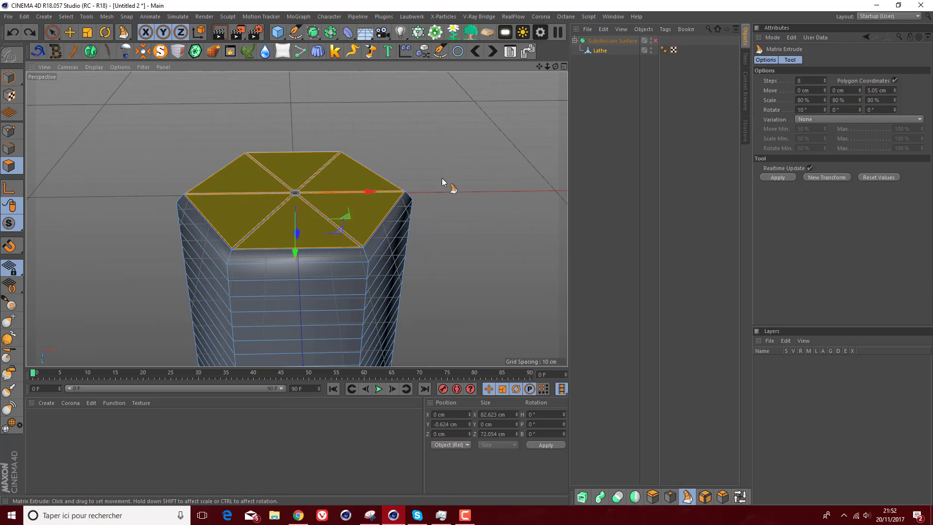
- Matrix Extrude the six base sectors in 3 steps with a 10 cm move along the third axis
{"action": "right_click", "coordinate": [456, 189]}
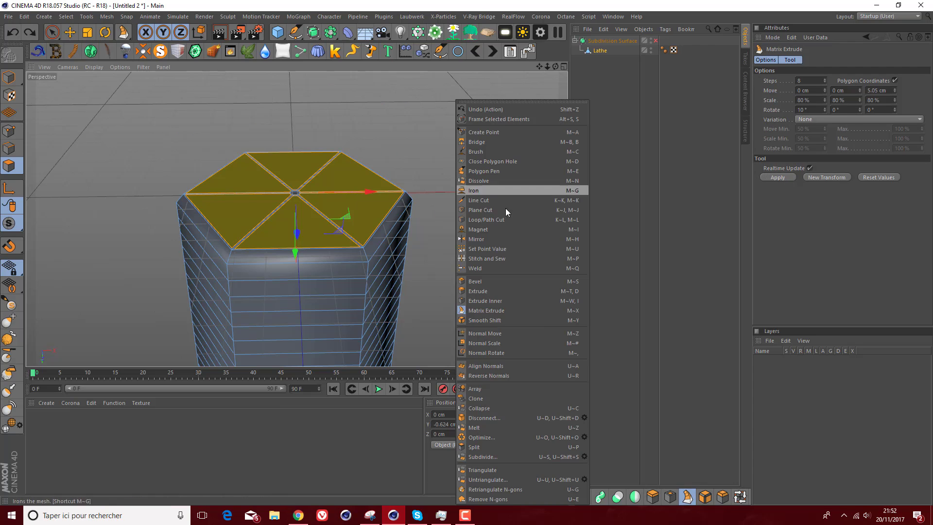
{"action": "left_click", "coordinate": [482, 313]}
{"action": "left_click_drag", "start_coordinate": [448, 211], "coordinate": [452, 210]}
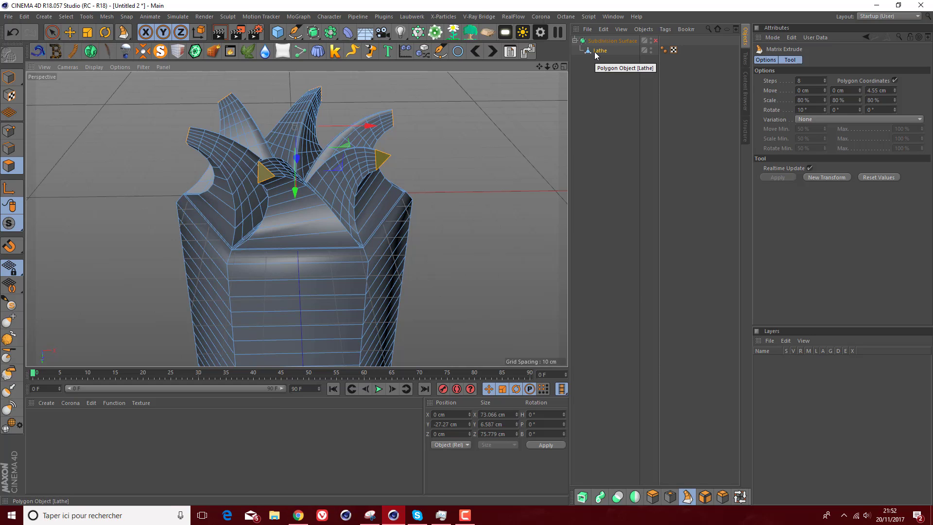
{"action": "left_click_drag", "start_coordinate": [811, 82], "coordinate": [760, 93]}
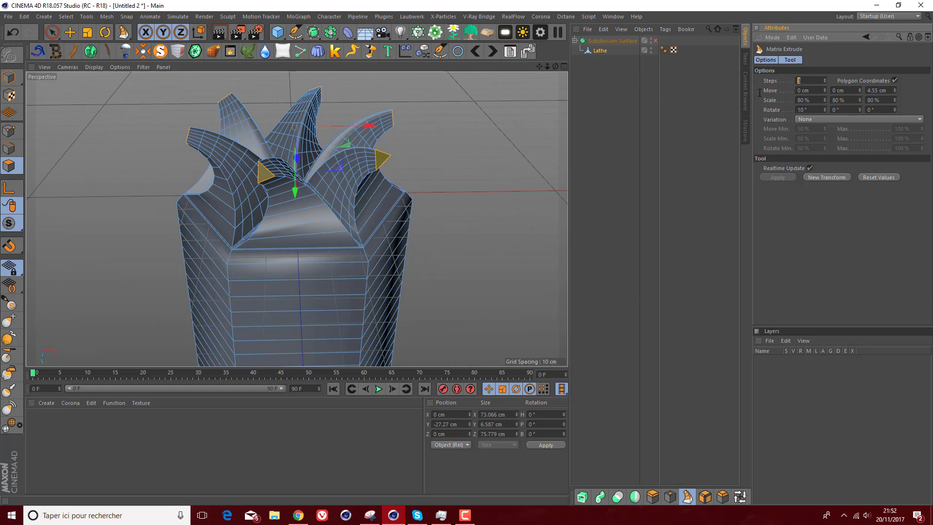
{"action": "type", "text": "3"}
{"action": "key", "text": "Return"}
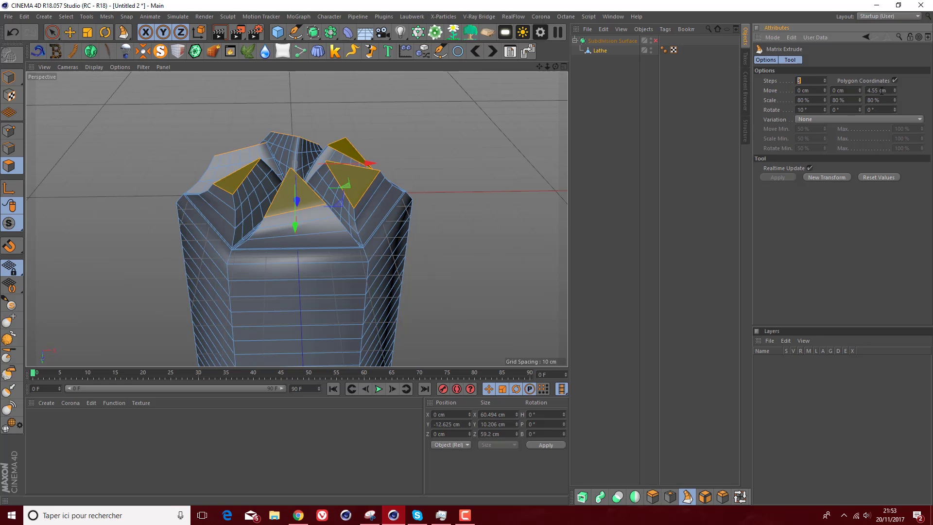
{"action": "type", "text": "6"}
{"action": "key", "text": "Return"}
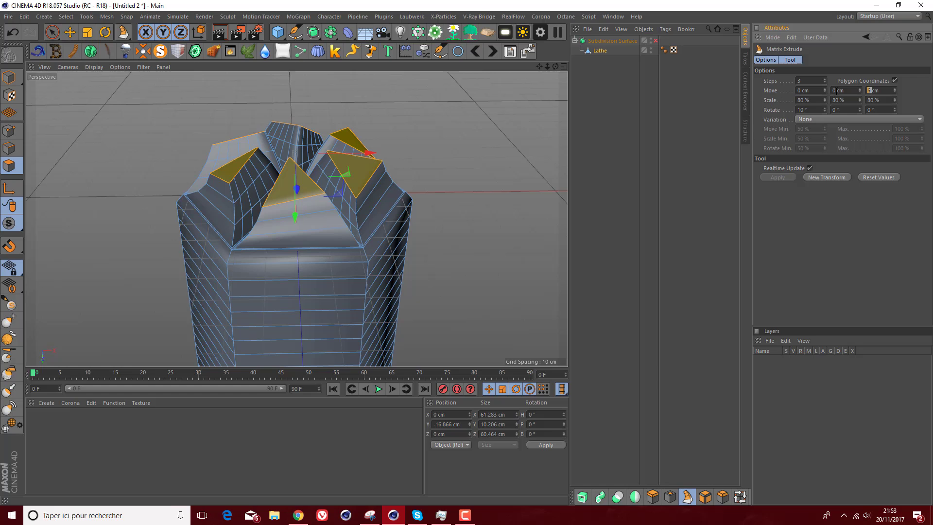
{"action": "type", "text": "10"}
{"action": "key", "text": "Return"}
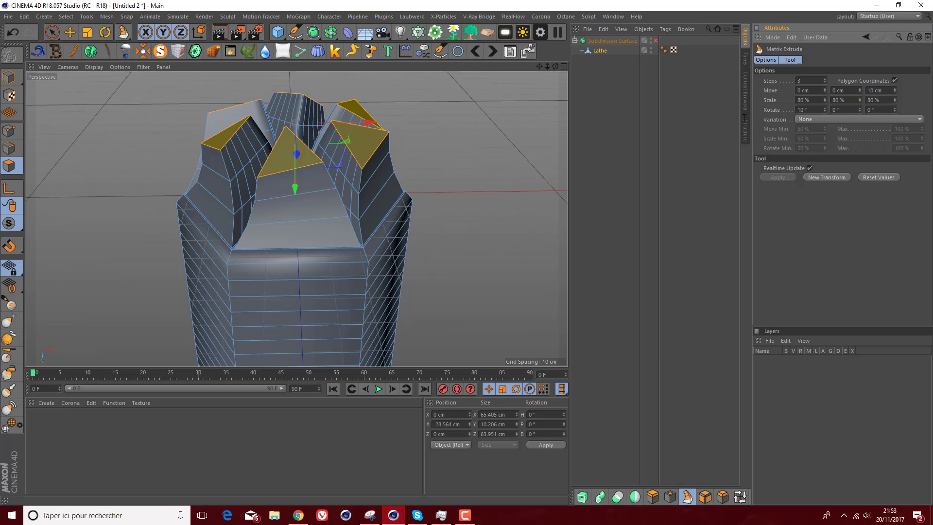
- Set the Matrix Extrude rotation to 0° on all three axes
{"action": "left_click_drag", "start_coordinate": [744, 118], "coordinate": [716, 115]}
{"action": "type", "text": "0"}
{"action": "key", "text": "Return"}
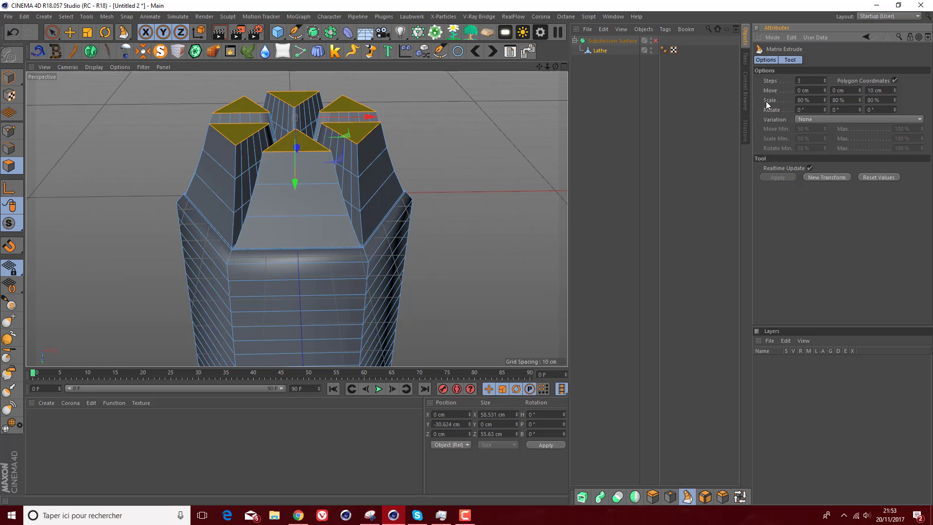
{"action": "left_click_drag", "start_coordinate": [859, 112], "coordinate": [779, 116]}
{"action": "type", "text": "0"}
{"action": "key", "text": "Return"}
{"action": "left_click_drag", "start_coordinate": [894, 109], "coordinate": [885, 109]}
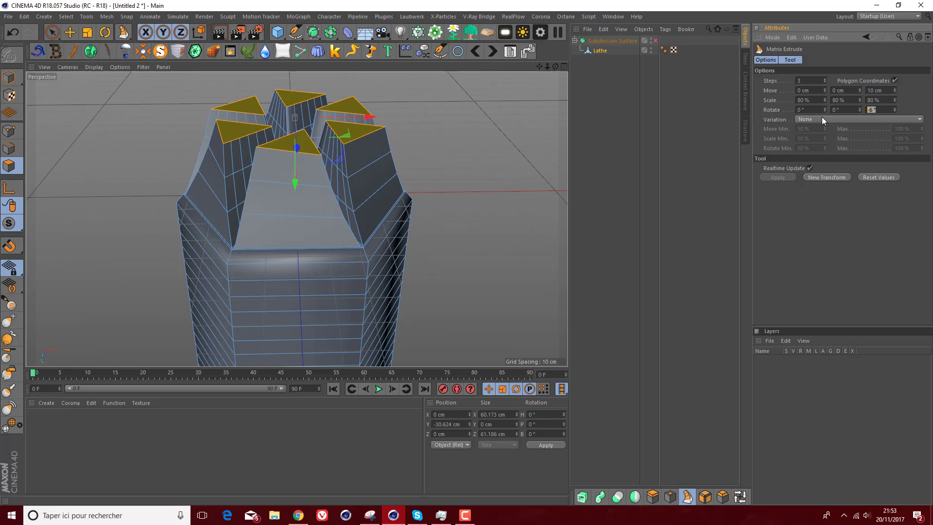
{"action": "type", "text": "0"}
{"action": "key", "text": "Return"}
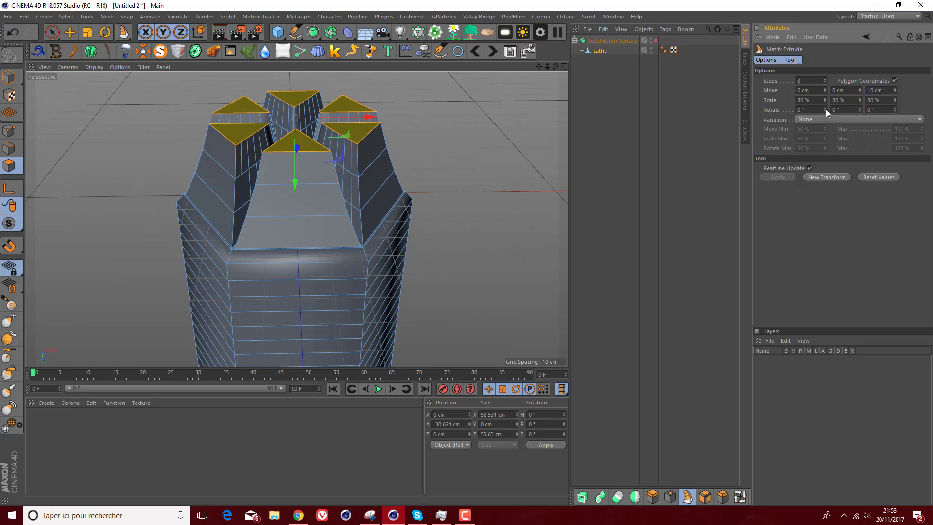
- Try a 1° first-axis rotation on the Matrix Extrude, then undo back to the flat sectors and reapply it with 0° rotation
{"action": "mouse_move", "coordinate": [826, 109]}
{"action": "left_mouse_down"}
{"action": "mouse_move", "coordinate": [826, 128]}
{"action": "mouse_move", "coordinate": [826, 108]}
{"action": "left_mouse_up"}
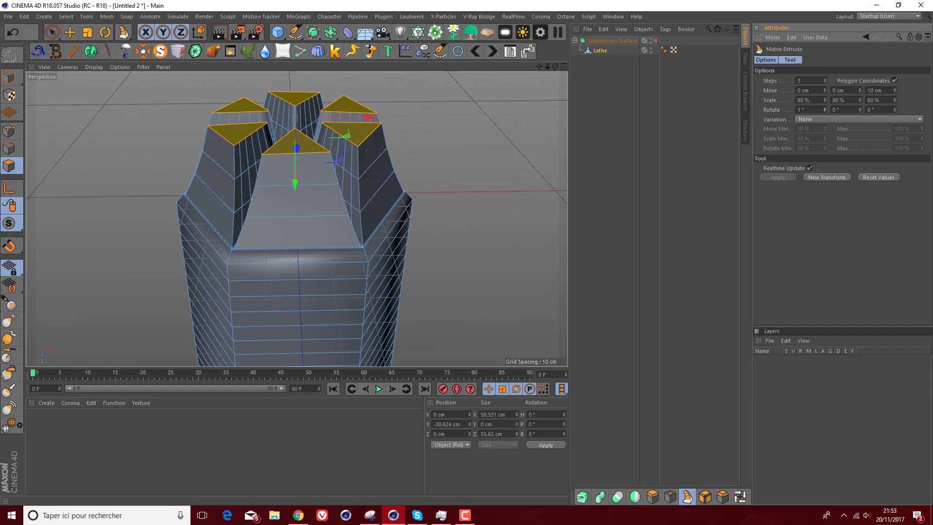
{"action": "left_click", "coordinate": [14, 31]}
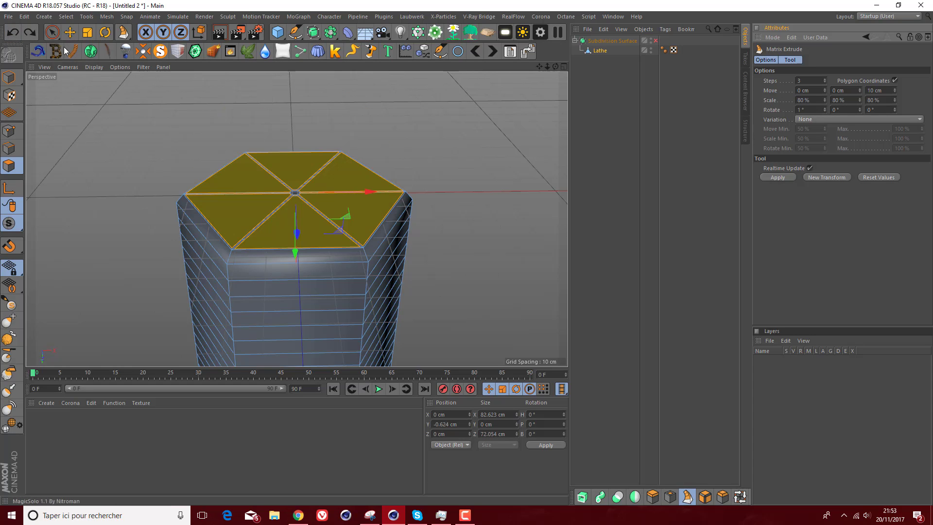
{"action": "left_click", "coordinate": [31, 32]}
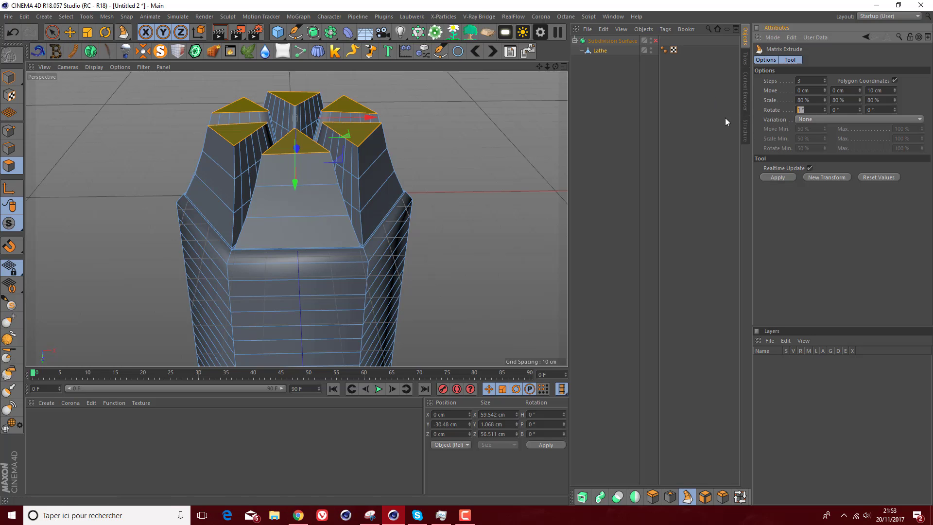
{"action": "type", "text": "0"}
{"action": "key", "text": "Return"}
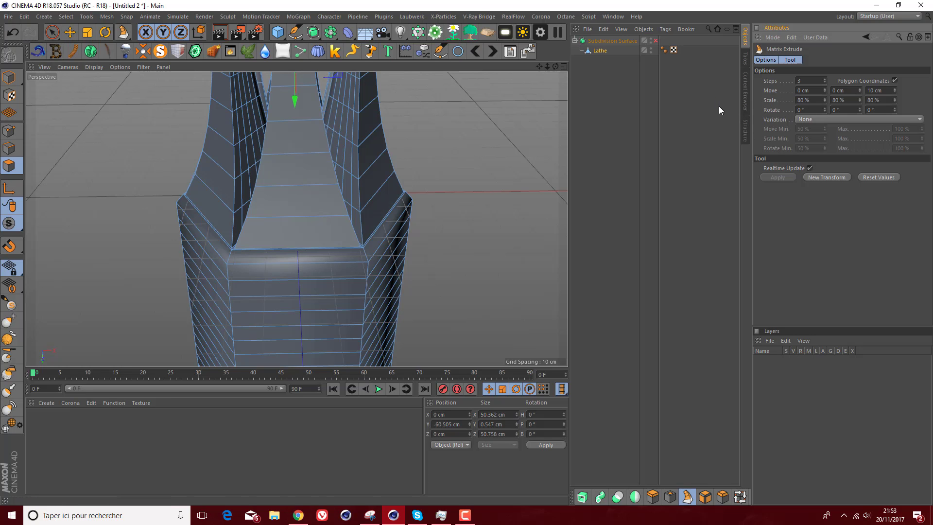
{"action": "left_click", "coordinate": [12, 33]}
{"action": "left_click", "coordinate": [12, 32]}
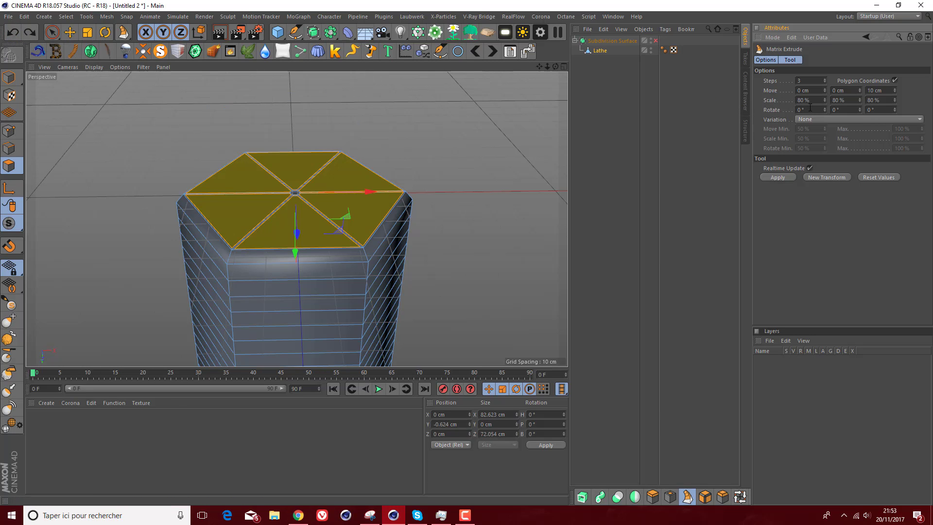
{"action": "key", "text": "Return"}
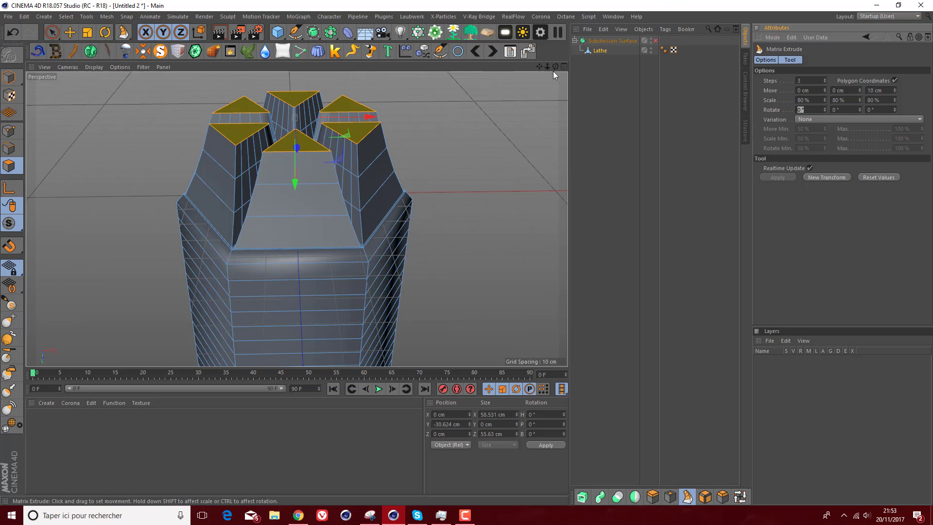
- Scale the six extruded end polygons inward to about 84.7% in the XZ plane
{"action": "mouse_move", "coordinate": [547, 67]}
{"action": "left_mouse_down"}
{"action": "mouse_move", "coordinate": [510, 67]}
{"action": "mouse_move", "coordinate": [536, 67]}
{"action": "mouse_move", "coordinate": [556, 116]}
{"action": "mouse_move", "coordinate": [543, 63]}
{"action": "left_mouse_up"}
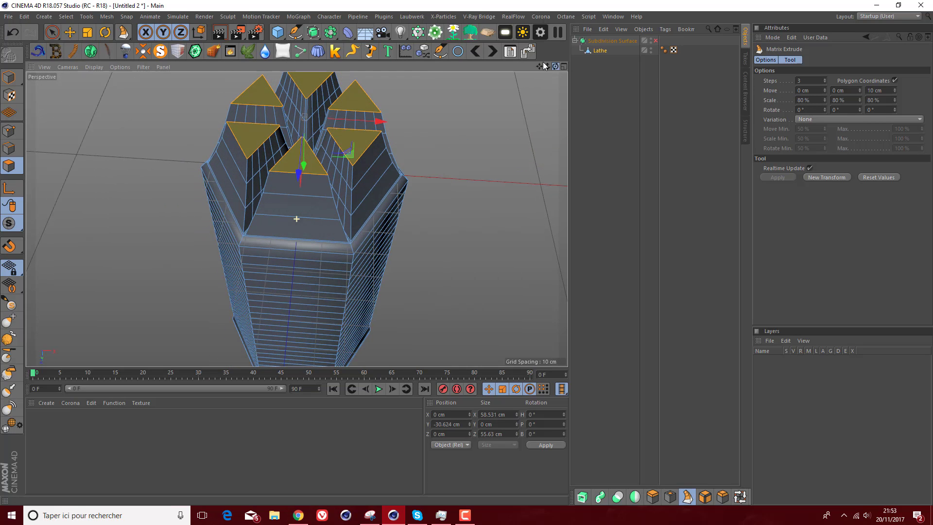
{"action": "left_click", "coordinate": [86, 33]}
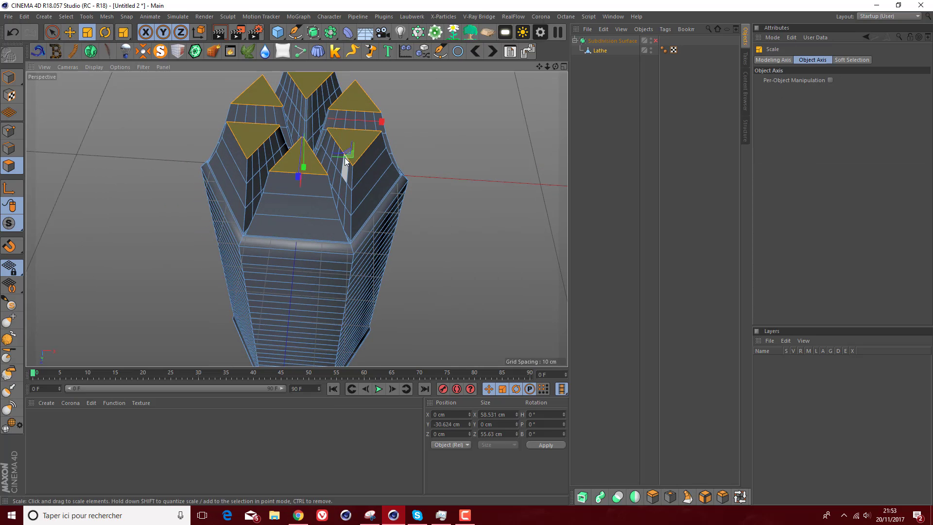
{"action": "left_click_drag", "start_coordinate": [349, 156], "coordinate": [257, 141]}
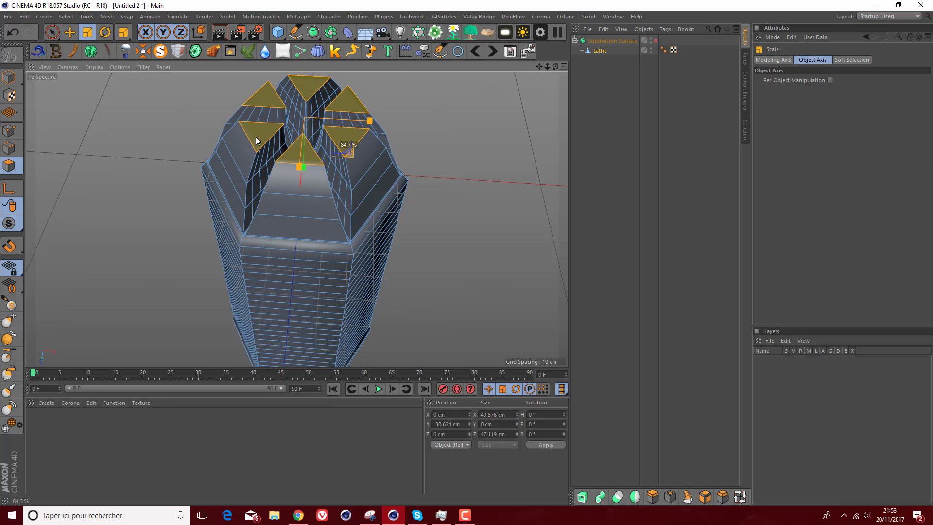
- Enable the Subdivision Surface and examine the smoothed feet and the seam between the base and the bottle body
{"action": "left_click_drag", "start_coordinate": [555, 67], "coordinate": [596, 186]}
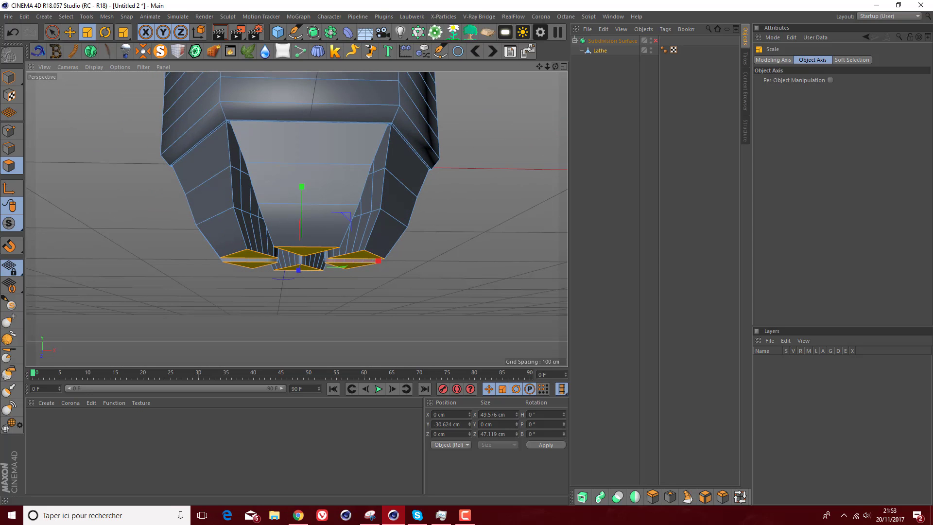
{"action": "left_click_drag", "start_coordinate": [548, 66], "coordinate": [578, 81]}
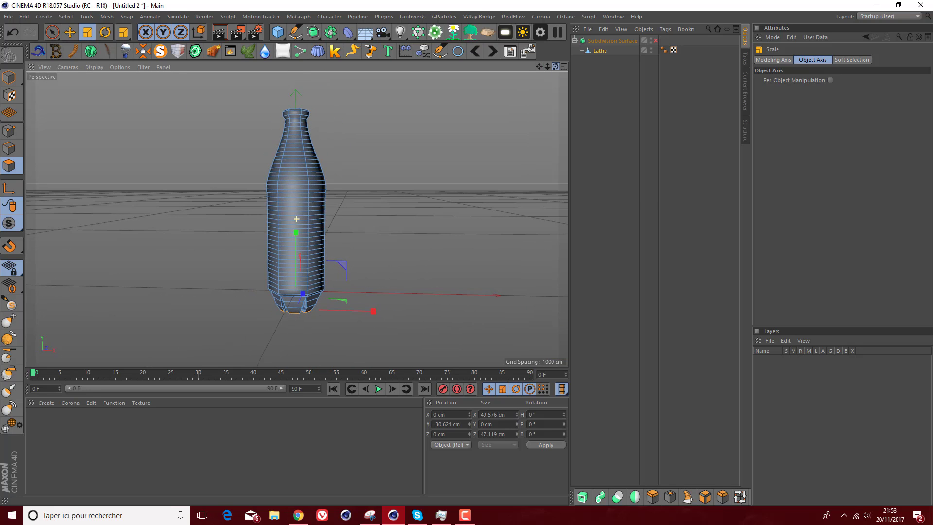
{"action": "left_click", "coordinate": [655, 42]}
{"action": "left_click", "coordinate": [577, 174]}
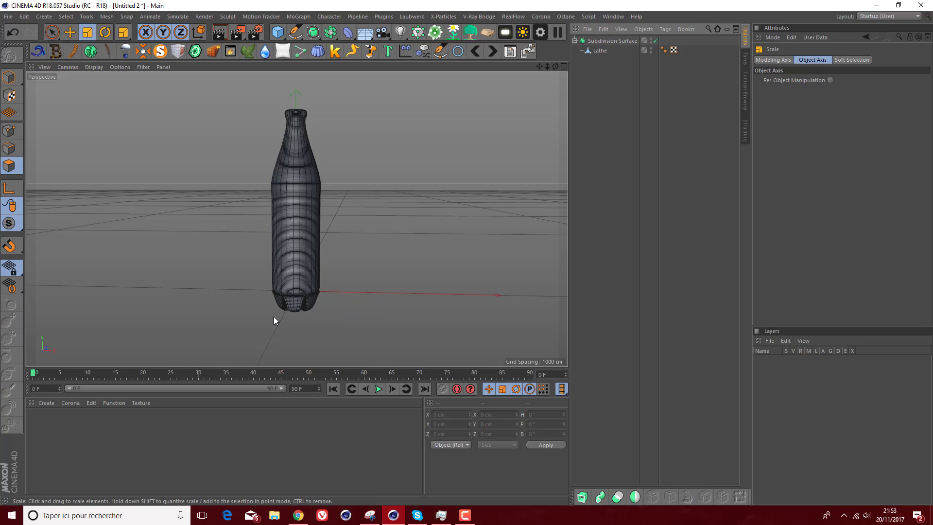
{"action": "scroll", "coordinate": [282, 296], "scroll_direction": "up", "scroll_amount": 10}
{"action": "scroll", "coordinate": [289, 291], "scroll_direction": "up", "scroll_amount": 8}
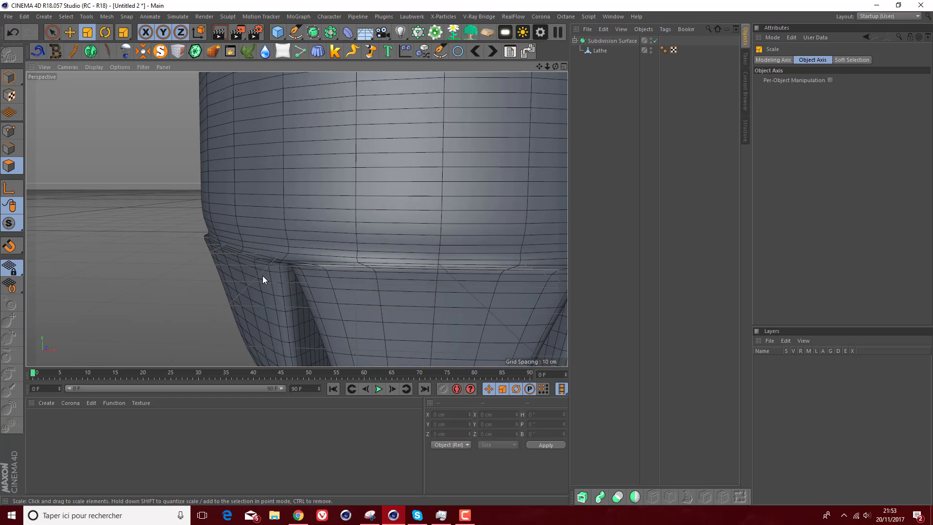
{"action": "scroll", "coordinate": [319, 250], "scroll_direction": "down", "scroll_amount": 15}
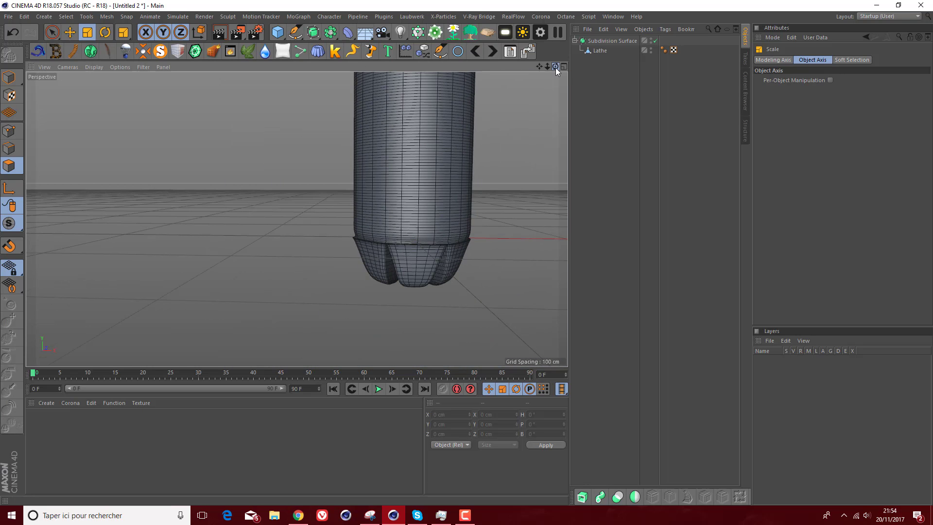
{"action": "left_click_drag", "start_coordinate": [555, 68], "coordinate": [482, 117]}
- Disable the Subdivision Surface, select the bottle mesh and examine the corner where a foot meets the body
{"action": "left_click", "coordinate": [655, 41]}
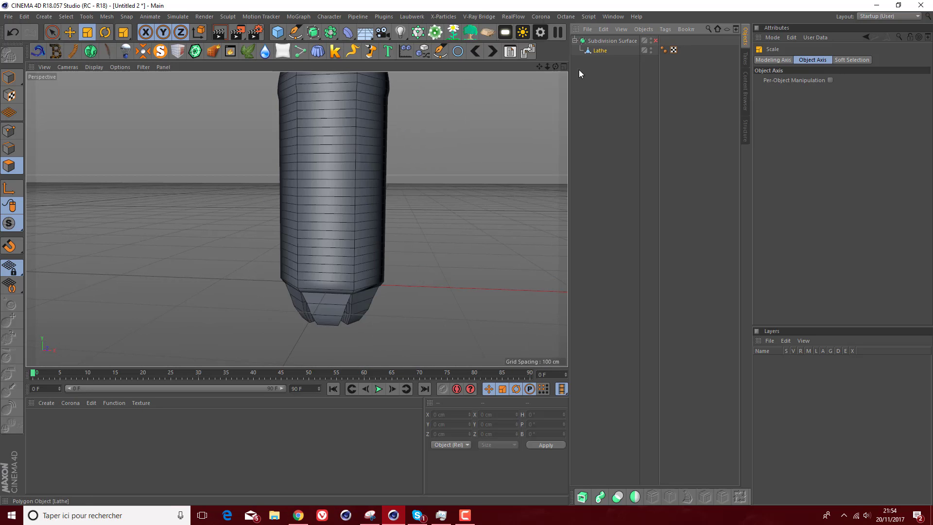
{"action": "scroll", "coordinate": [375, 281], "scroll_direction": "up", "scroll_amount": 8}
{"action": "left_click_drag", "start_coordinate": [556, 66], "coordinate": [543, 41]}
{"action": "scroll", "coordinate": [237, 261], "scroll_direction": "up", "scroll_amount": 3}
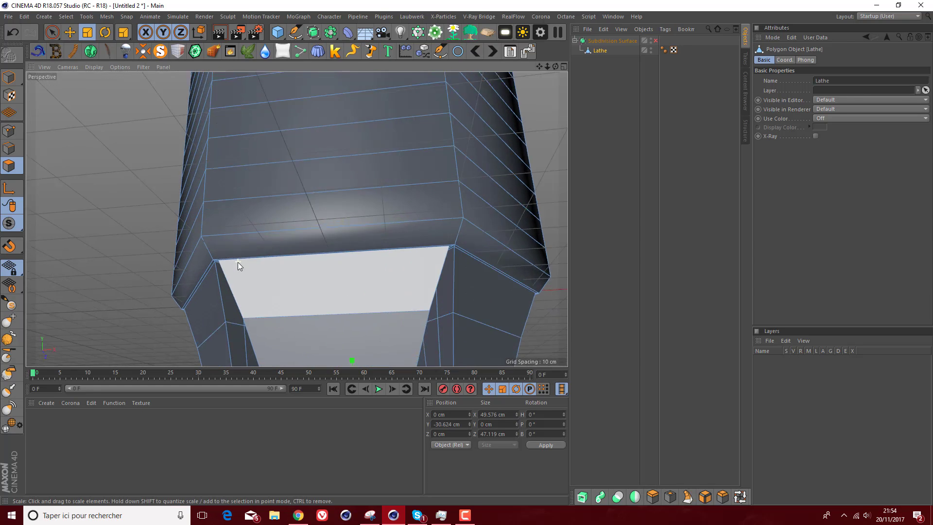
{"action": "scroll", "coordinate": [238, 262], "scroll_direction": "up", "scroll_amount": 9}
{"action": "scroll", "coordinate": [217, 246], "scroll_direction": "down", "scroll_amount": 6}
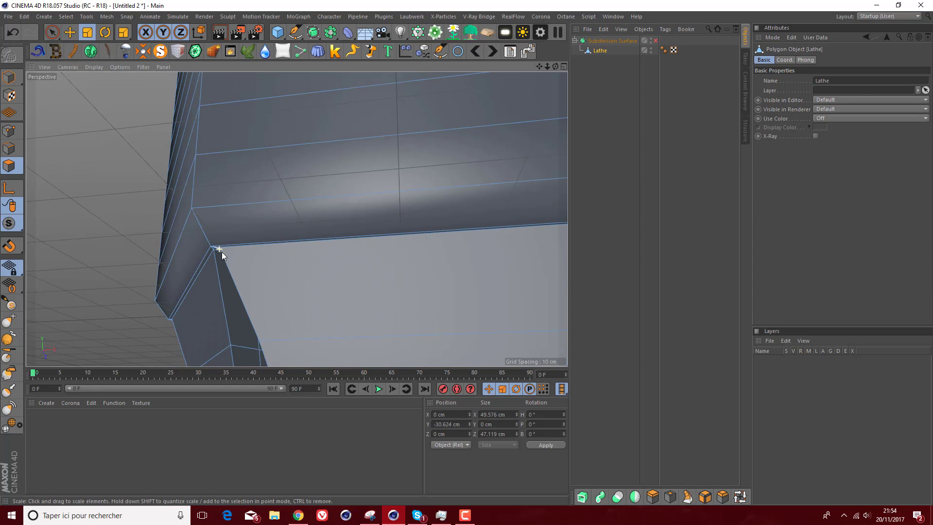
- Select the edge loop around the body just above the feet and scale it inward to about 95.4% in the XZ plane
{"action": "scroll", "coordinate": [221, 252], "scroll_direction": "down", "scroll_amount": 5}
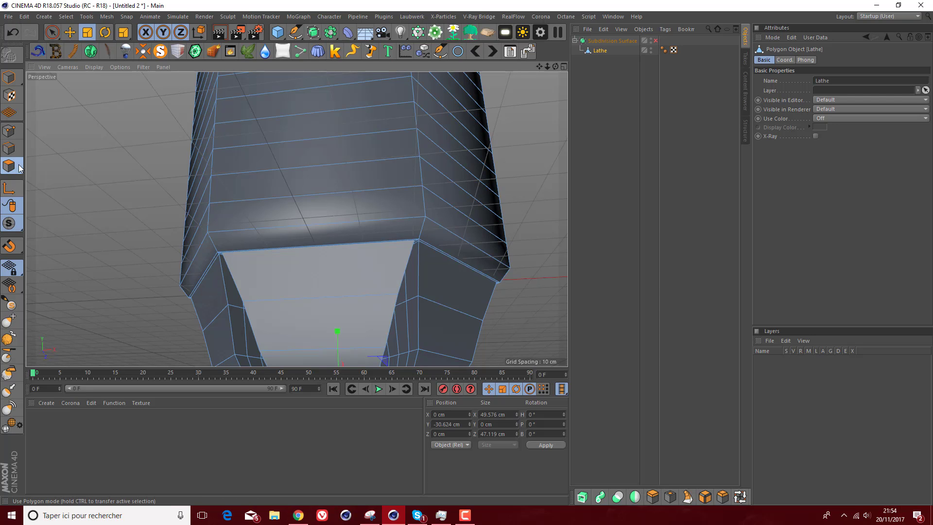
{"action": "left_click", "coordinate": [9, 149]}
{"action": "left_click", "coordinate": [430, 248]}
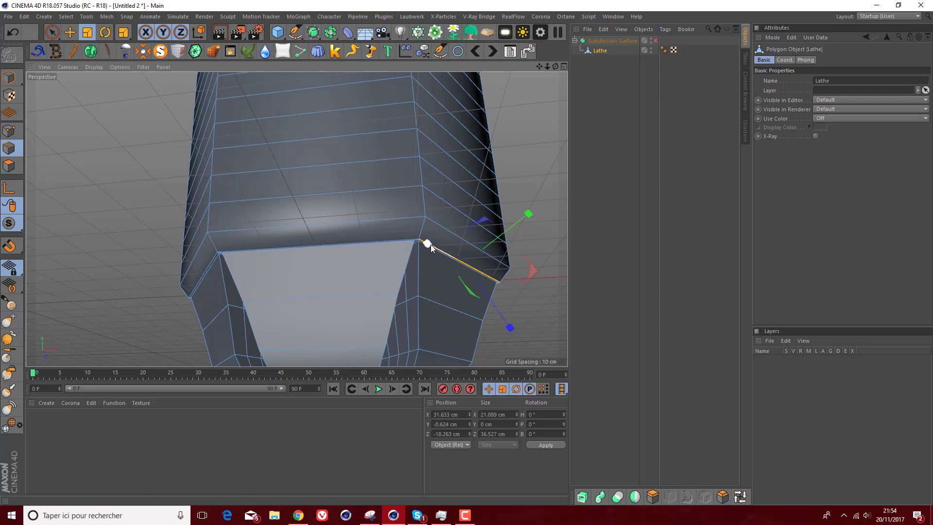
{"action": "left_click", "coordinate": [745, 495]}
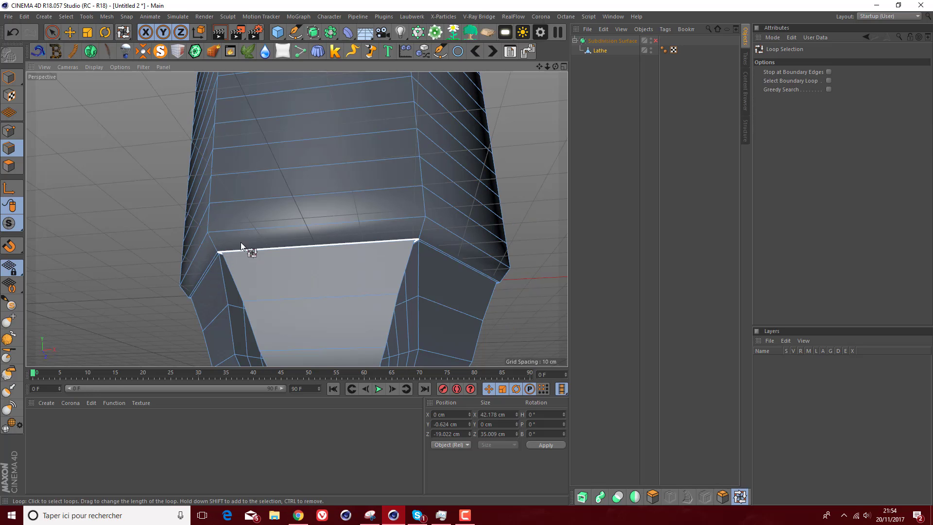
{"action": "left_click_drag", "start_coordinate": [556, 67], "coordinate": [467, 57]}
{"action": "left_click_drag", "start_coordinate": [224, 224], "coordinate": [317, 213], "text": "alt"}
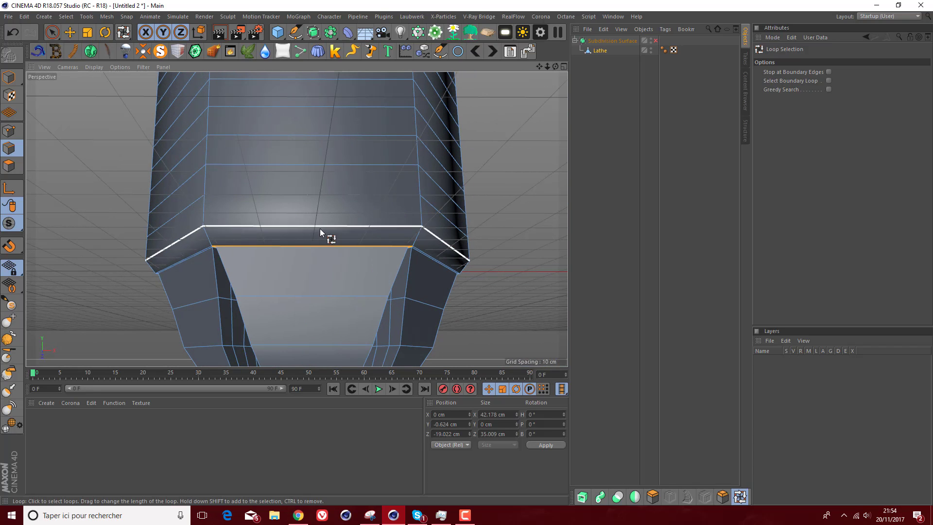
{"action": "left_click", "coordinate": [320, 229]}
{"action": "left_click", "coordinate": [87, 33]}
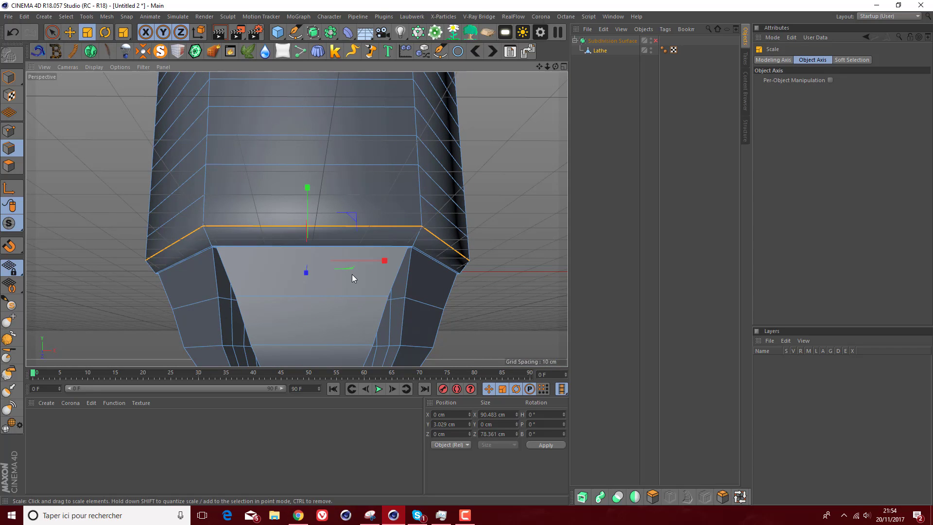
{"action": "left_click_drag", "start_coordinate": [352, 274], "coordinate": [329, 273]}
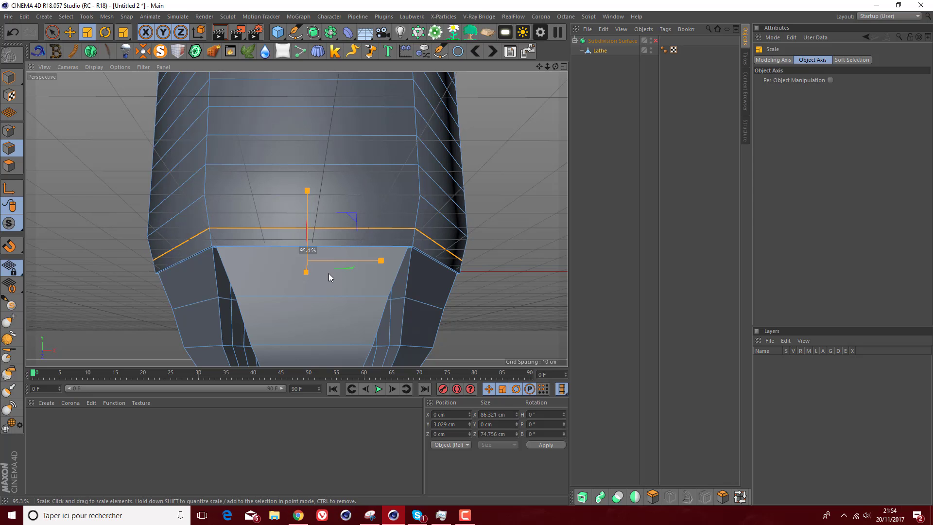
- Preview the narrowed loop with the Subdivision Surface enabled, then undo back to the unsmoothed mesh
{"action": "left_click", "coordinate": [655, 41]}
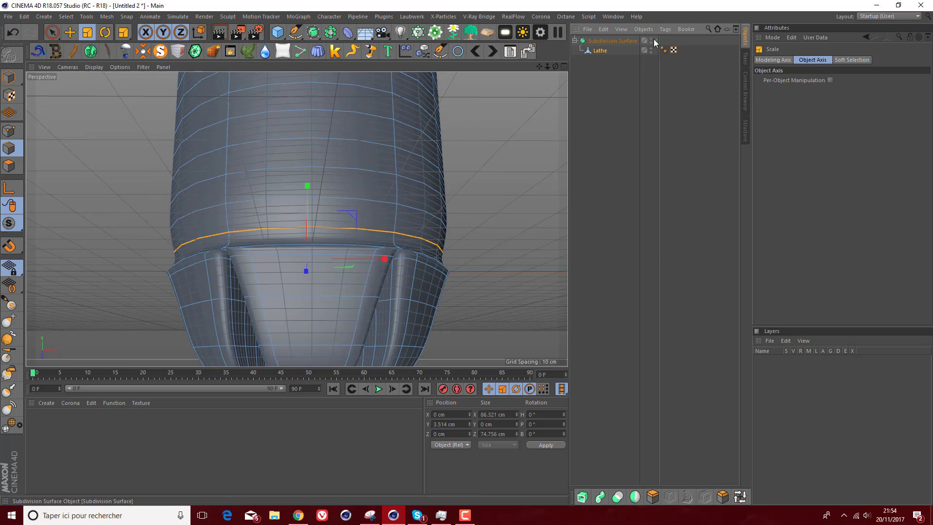
{"action": "left_click", "coordinate": [12, 32]}
{"action": "scroll", "coordinate": [360, 266], "scroll_direction": "up", "scroll_amount": 5}
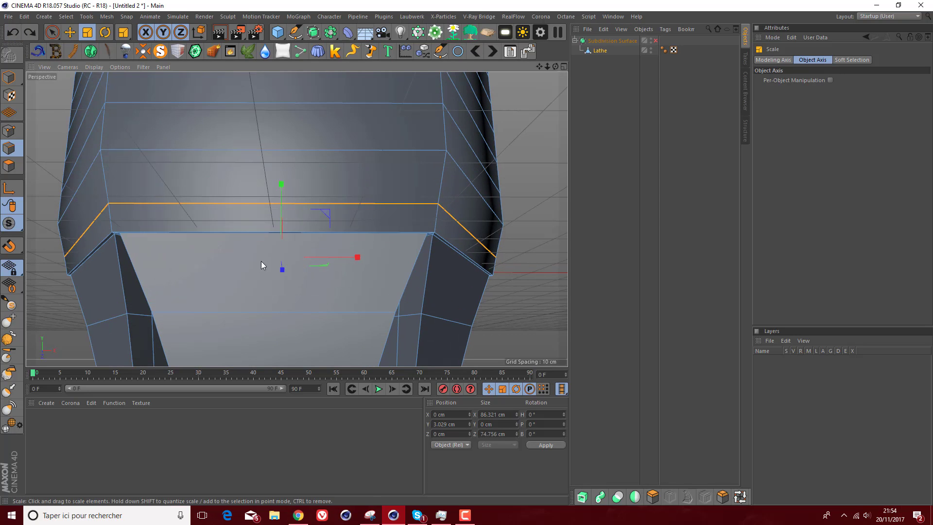
- Select the upper edges of the feet all around the bottle and lower them to about Y -4.951 cm
{"action": "mouse_move", "coordinate": [555, 66]}
{"action": "left_mouse_down"}
{"action": "mouse_move", "coordinate": [491, 66]}
{"action": "mouse_move", "coordinate": [494, 58]}
{"action": "mouse_move", "coordinate": [549, 74]}
{"action": "left_mouse_up"}
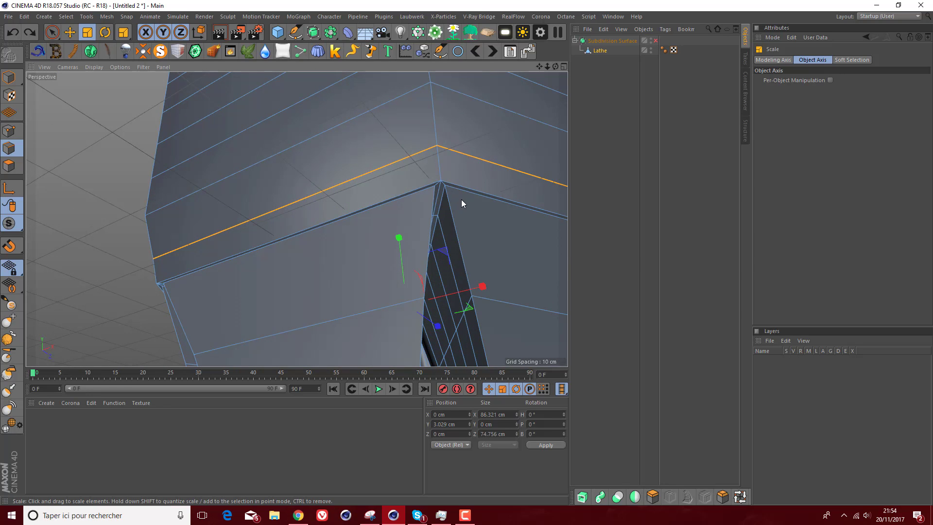
{"action": "left_click", "coordinate": [454, 188]}
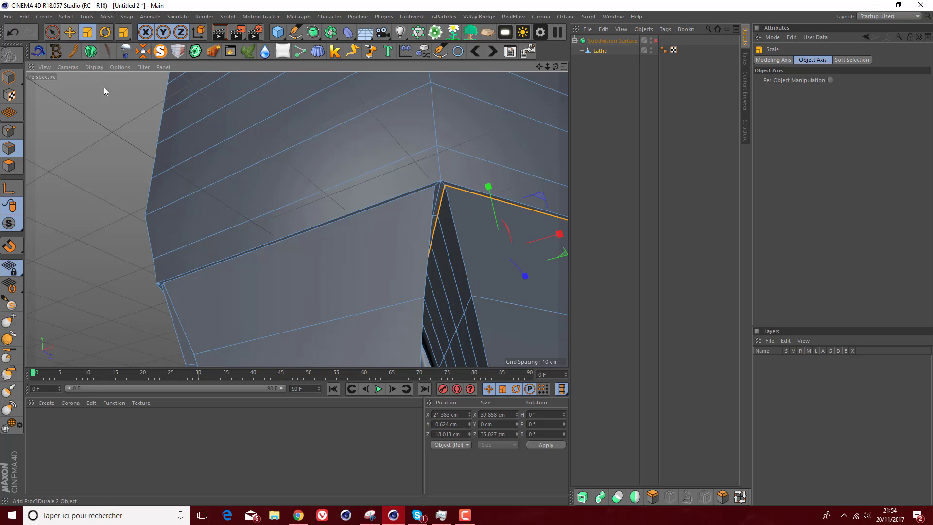
{"action": "left_click", "coordinate": [70, 32]}
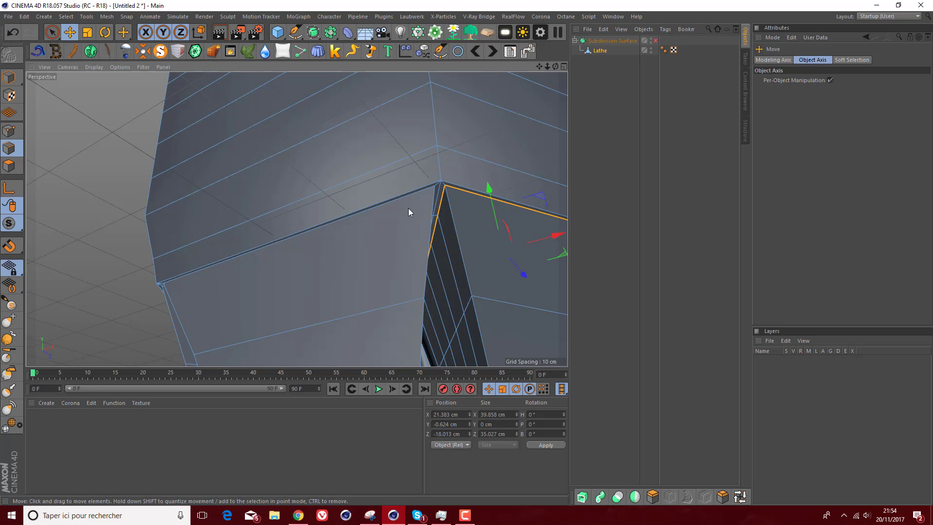
{"action": "left_click", "coordinate": [419, 191], "text": "shift"}
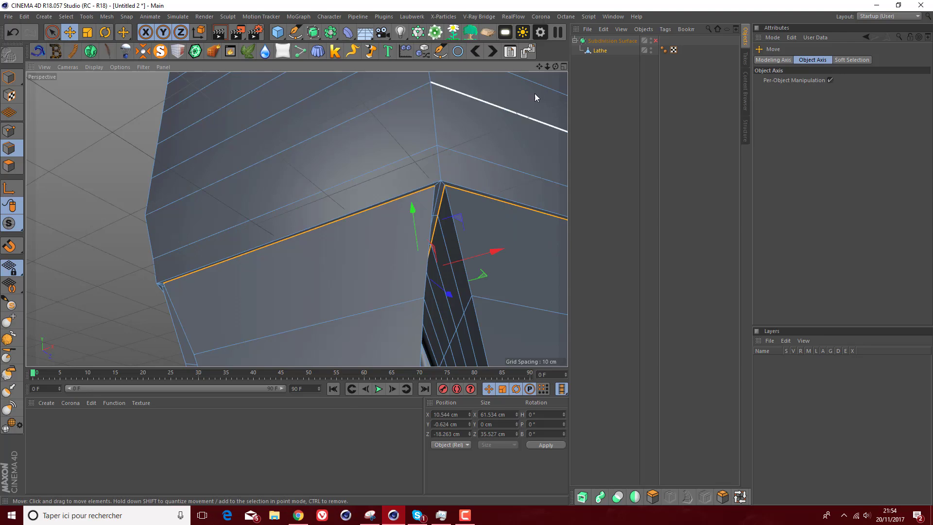
{"action": "left_click_drag", "start_coordinate": [535, 93], "coordinate": [297, 220], "text": "alt"}
{"action": "left_click_drag", "start_coordinate": [555, 68], "coordinate": [297, 219]}
{"action": "scroll", "coordinate": [374, 143], "scroll_direction": "up", "scroll_amount": 4}
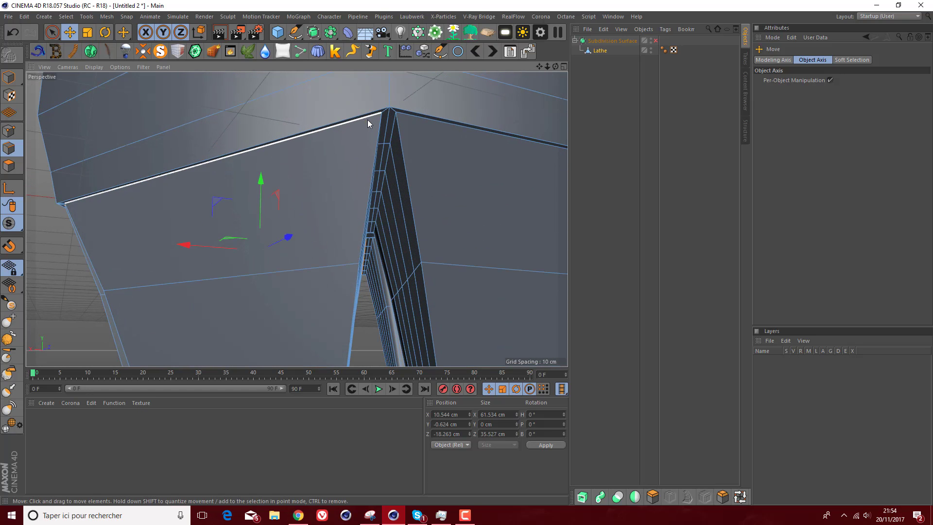
{"action": "left_click", "coordinate": [368, 120], "text": "shift"}
{"action": "left_click_drag", "start_coordinate": [540, 66], "coordinate": [491, 69]}
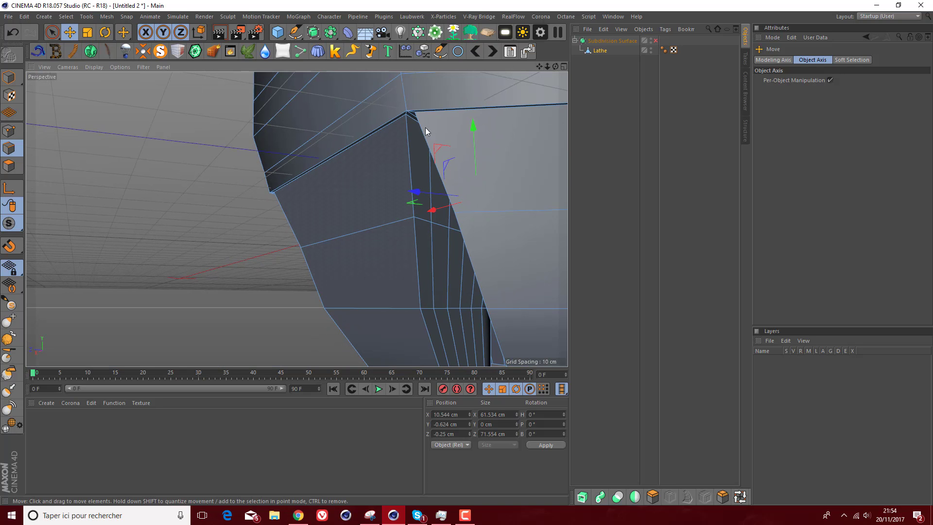
{"action": "left_click", "coordinate": [410, 117], "text": "shift"}
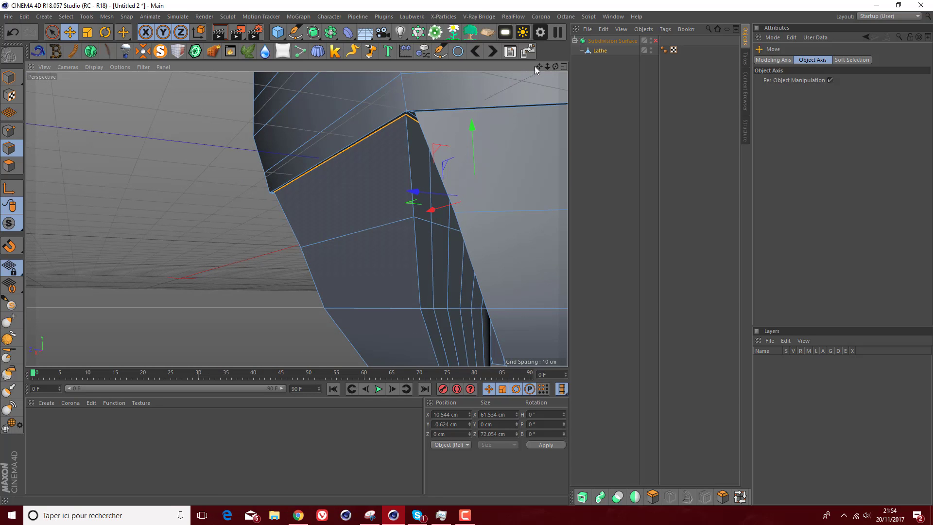
{"action": "left_click_drag", "start_coordinate": [556, 67], "coordinate": [651, 67]}
{"action": "left_click", "coordinate": [214, 113], "text": "shift"}
{"action": "left_click_drag", "start_coordinate": [452, 105], "coordinate": [453, 120]}
- Check the lowered edges with the Subdivision Surface enabled, then disable it and reselect the bottle mesh
{"action": "left_click", "coordinate": [656, 40]}
{"action": "left_click_drag", "start_coordinate": [555, 67], "coordinate": [491, 67]}
{"action": "left_click", "coordinate": [600, 51]}
{"action": "left_click", "coordinate": [656, 41]}
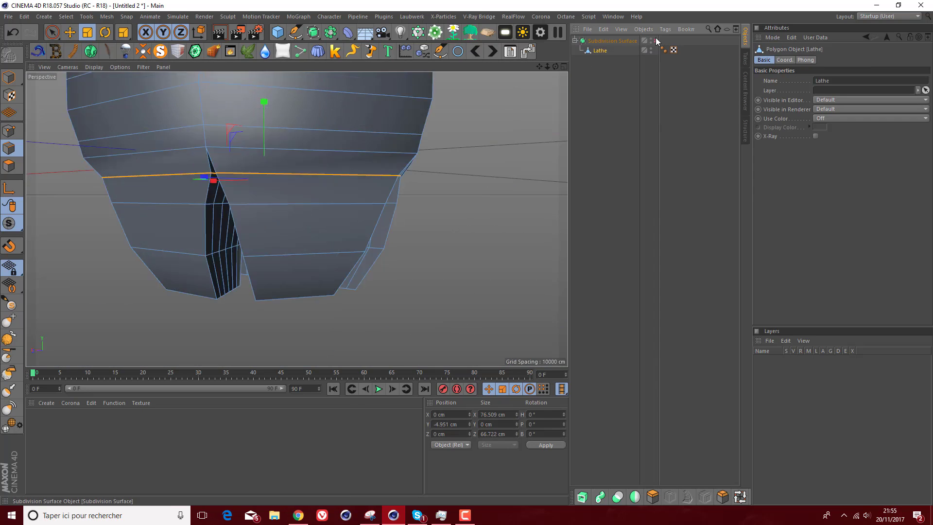
- Select the edge loop where the feet meet the body and raise it to about Y 6.235 cm with smoothing enabled
{"action": "key", "text": "u"}
{"action": "key", "text": "l"}
{"action": "left_click", "coordinate": [272, 148]}
{"action": "left_click", "coordinate": [194, 148], "text": "shift"}
{"action": "left_click_drag", "start_coordinate": [556, 67], "coordinate": [491, 67]}
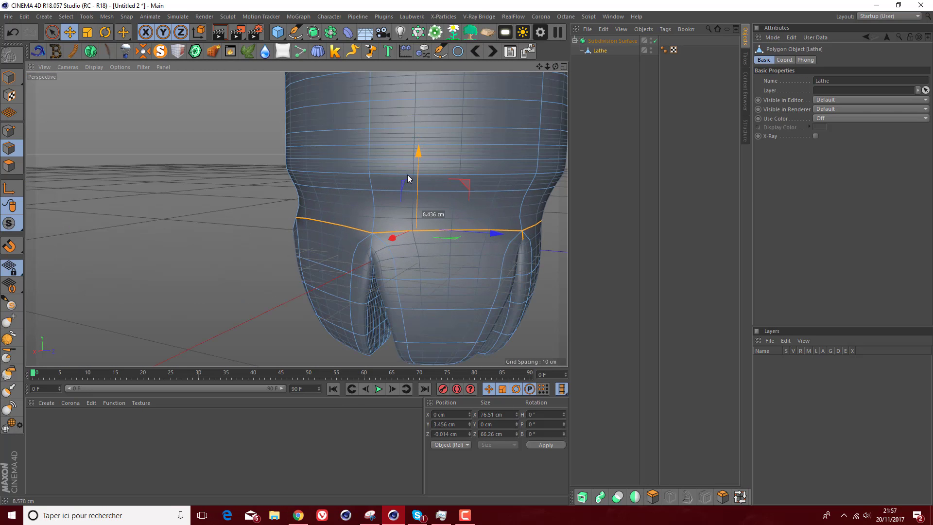
- Deselect everything and examine the whole smoothed bottle, its seam and its feet from several angles
{"action": "left_click_drag", "start_coordinate": [547, 67], "coordinate": [538, 65]}
{"action": "left_click", "coordinate": [597, 95]}
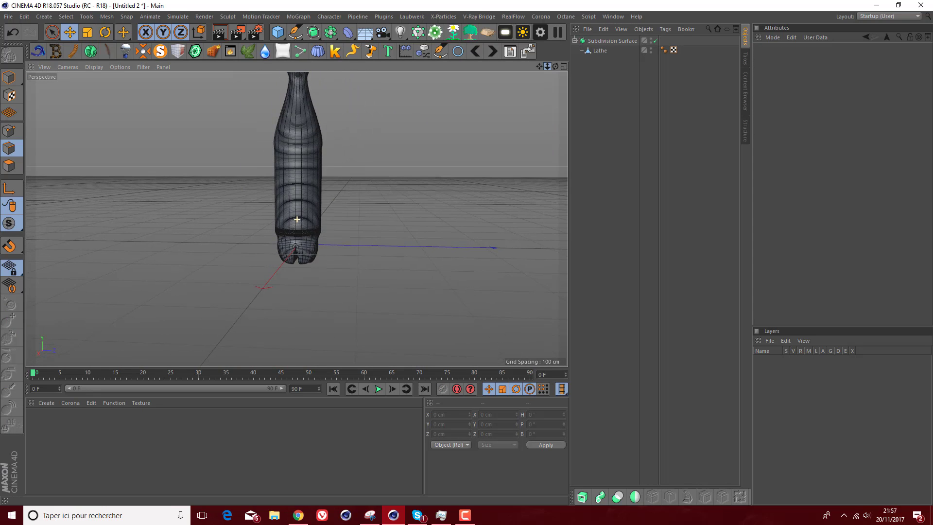
{"action": "scroll", "coordinate": [250, 294], "scroll_direction": "up", "scroll_amount": 6}
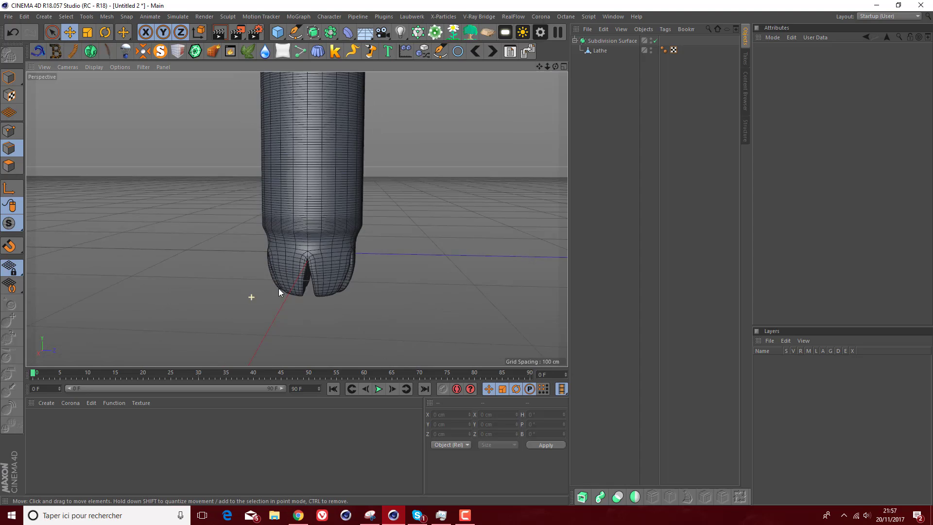
{"action": "left_click_drag", "start_coordinate": [555, 66], "coordinate": [535, 70]}
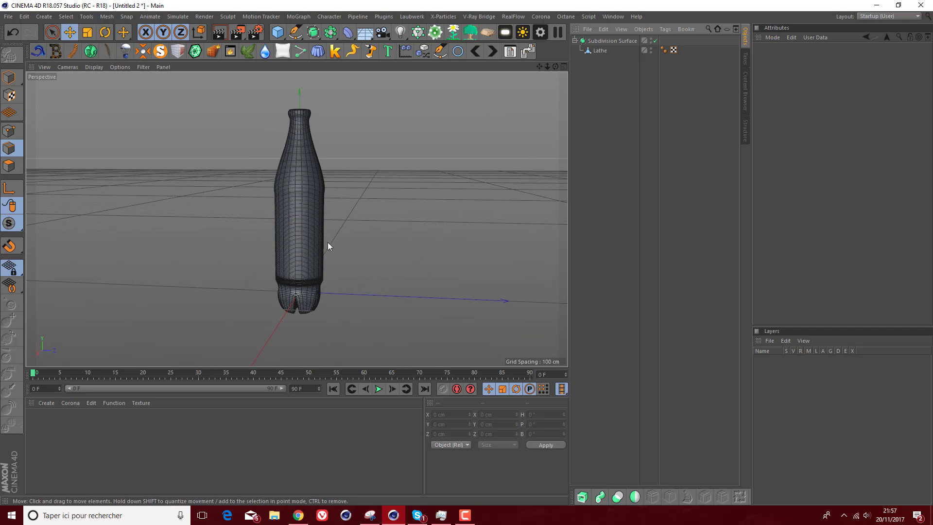
{"action": "scroll", "coordinate": [283, 304], "scroll_direction": "up", "scroll_amount": 10}
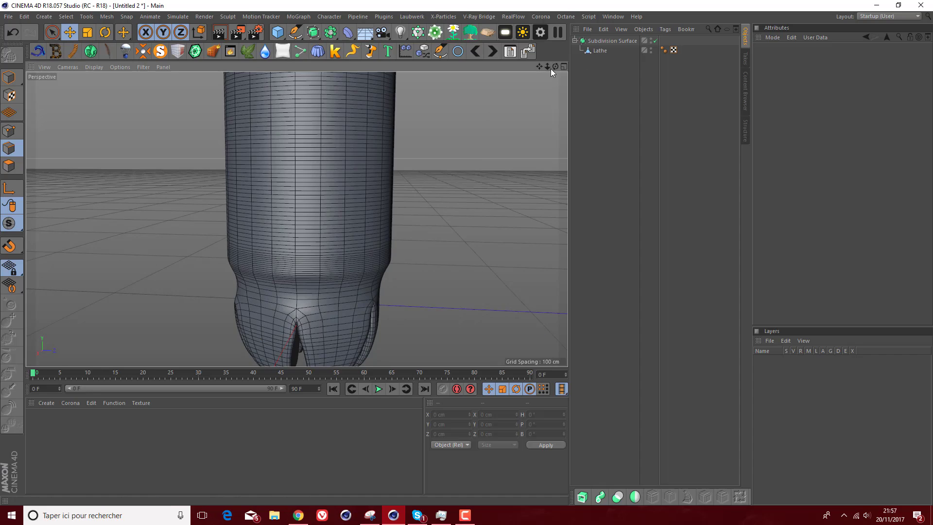
{"action": "mouse_move", "coordinate": [554, 66]}
{"action": "left_mouse_down"}
{"action": "mouse_move", "coordinate": [549, 51]}
{"action": "mouse_move", "coordinate": [566, 93]}
{"action": "mouse_move", "coordinate": [554, 67]}
{"action": "mouse_move", "coordinate": [520, 73]}
{"action": "mouse_move", "coordinate": [559, 31]}
{"action": "mouse_move", "coordinate": [571, 70]}
{"action": "mouse_move", "coordinate": [576, 63]}
{"action": "mouse_move", "coordinate": [556, 67]}
{"action": "left_mouse_up"}
- Try to shift the bottle's six foot end polygons about 10.239 cm along X, then undo the move
{"action": "left_click", "coordinate": [600, 51]}
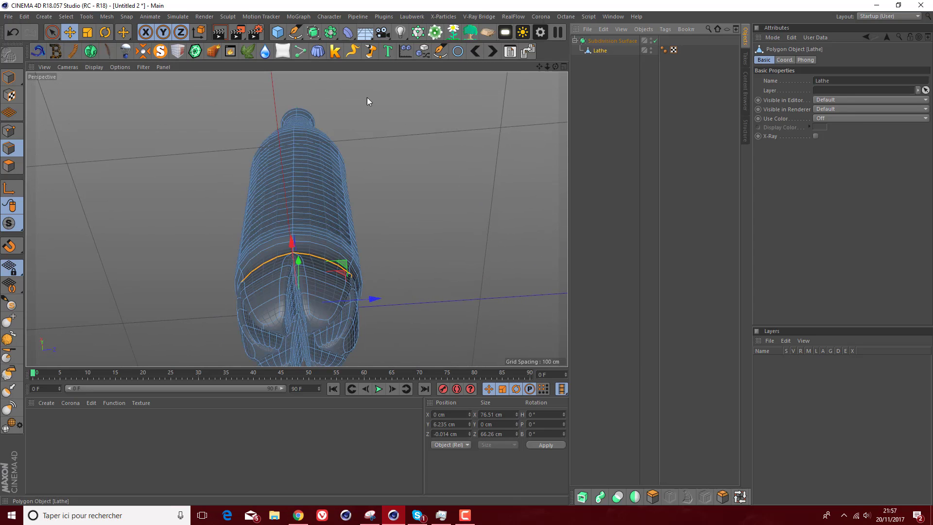
{"action": "left_click", "coordinate": [8, 165]}
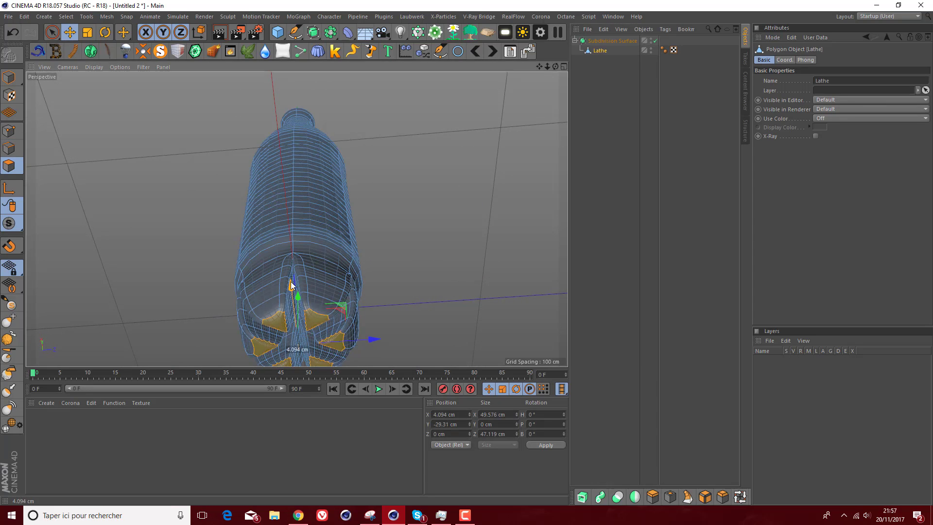
{"action": "left_click_drag", "start_coordinate": [294, 291], "coordinate": [292, 279]}
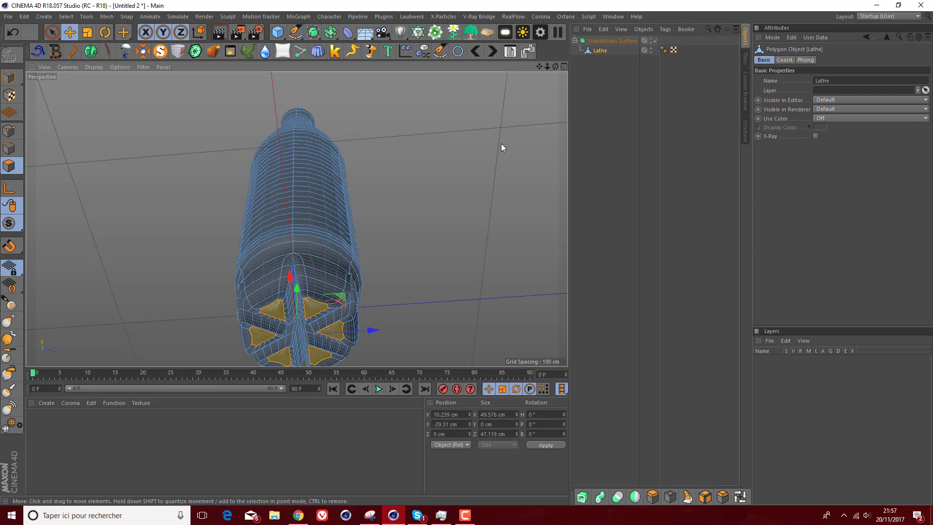
{"action": "left_click_drag", "start_coordinate": [555, 67], "coordinate": [573, 114]}
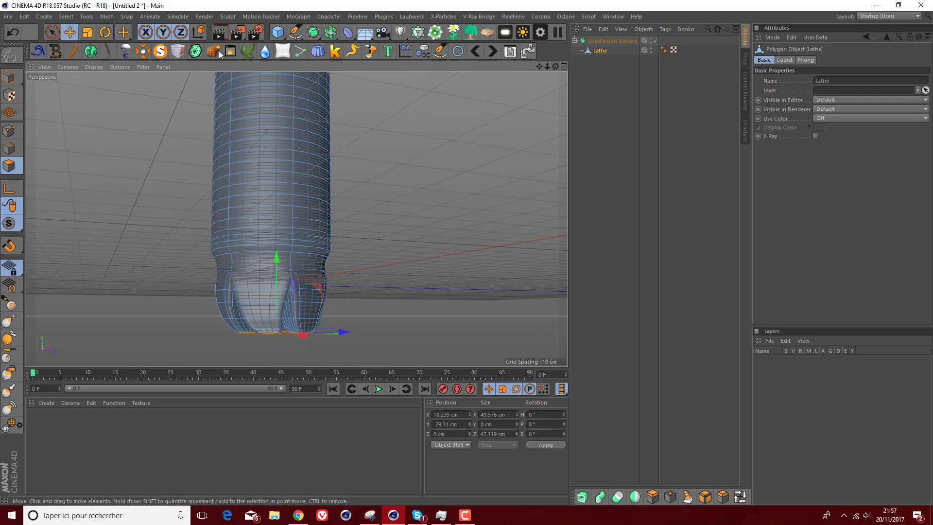
{"action": "left_click", "coordinate": [13, 32]}
- Raise the six foot end polygons to about Y -17.706 cm and inspect the shortened feet on the bottle
{"action": "left_click_drag", "start_coordinate": [270, 263], "coordinate": [269, 243]}
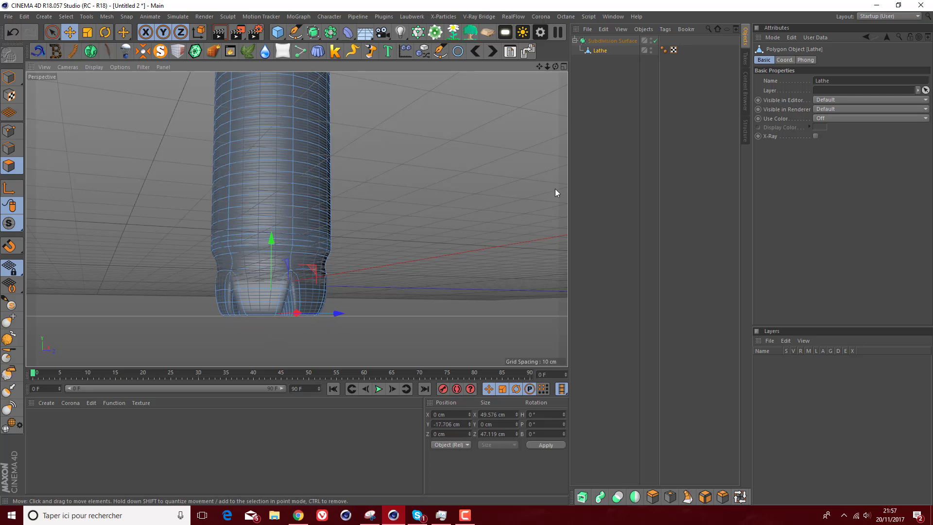
{"action": "left_click", "coordinate": [576, 140]}
{"action": "left_click_drag", "start_coordinate": [555, 67], "coordinate": [561, 135]}
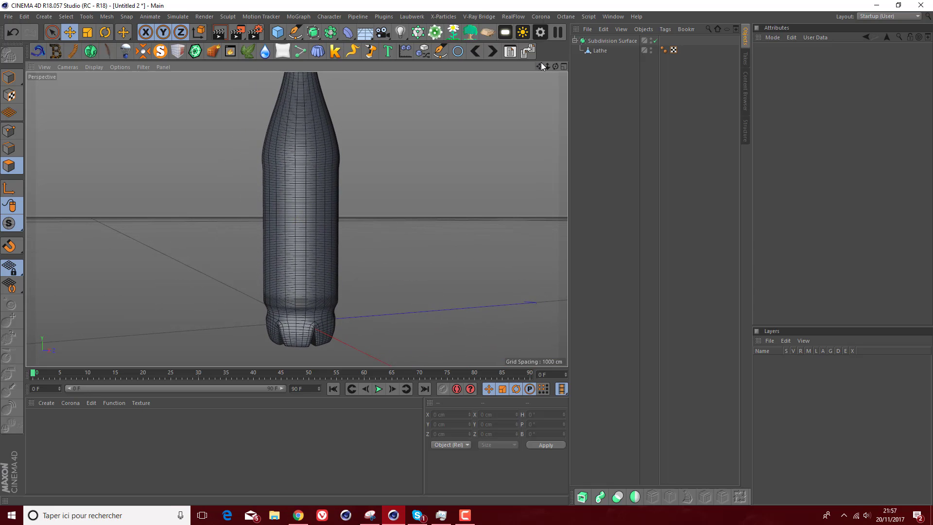
{"action": "left_click_drag", "start_coordinate": [546, 66], "coordinate": [525, 67]}
{"action": "left_click", "coordinate": [593, 50]}
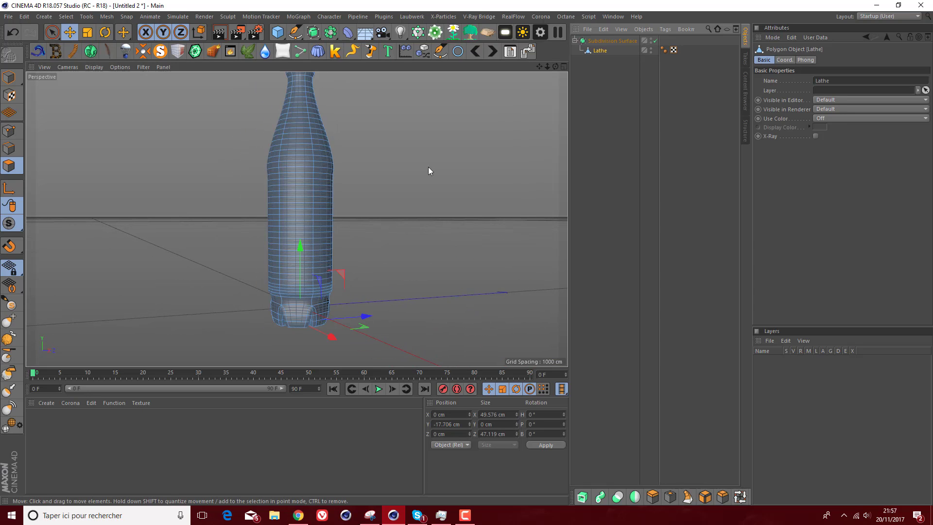
{"action": "scroll", "coordinate": [275, 305], "scroll_direction": "up", "scroll_amount": 4}
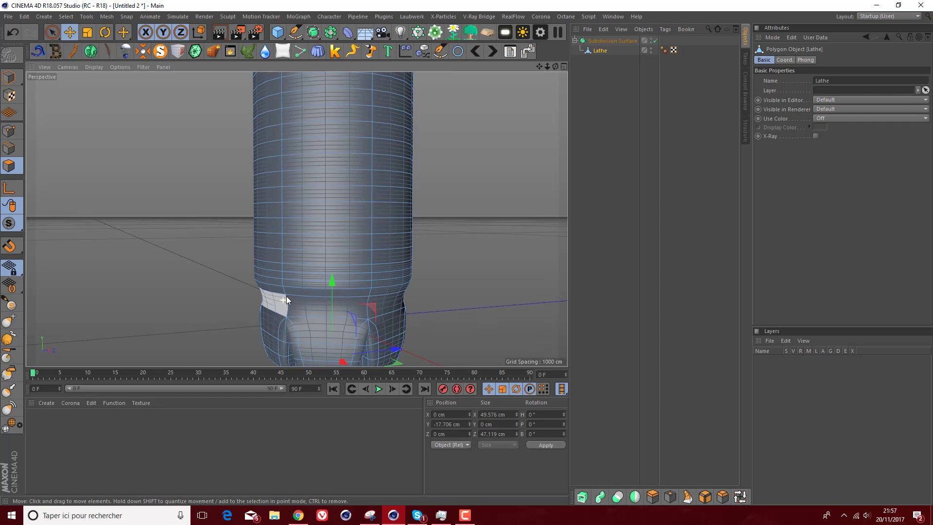
- Set the Subdivision Surface to OpenSubdiv Catmull-Clark with Edge and Corner boundary interpolation, Smooth triangle subdivision and Uniform edge crease
{"action": "left_click", "coordinate": [618, 42]}
{"action": "scroll", "coordinate": [847, 79], "scroll_direction": "down", "scroll_amount": 1}
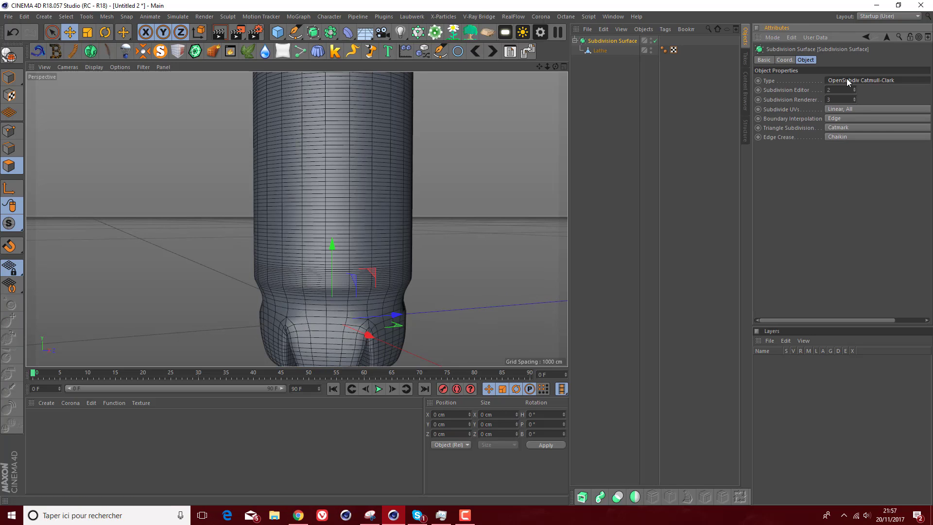
{"action": "scroll", "coordinate": [847, 80], "scroll_direction": "up", "scroll_amount": 1}
{"action": "scroll", "coordinate": [847, 79], "scroll_direction": "down", "scroll_amount": 1}
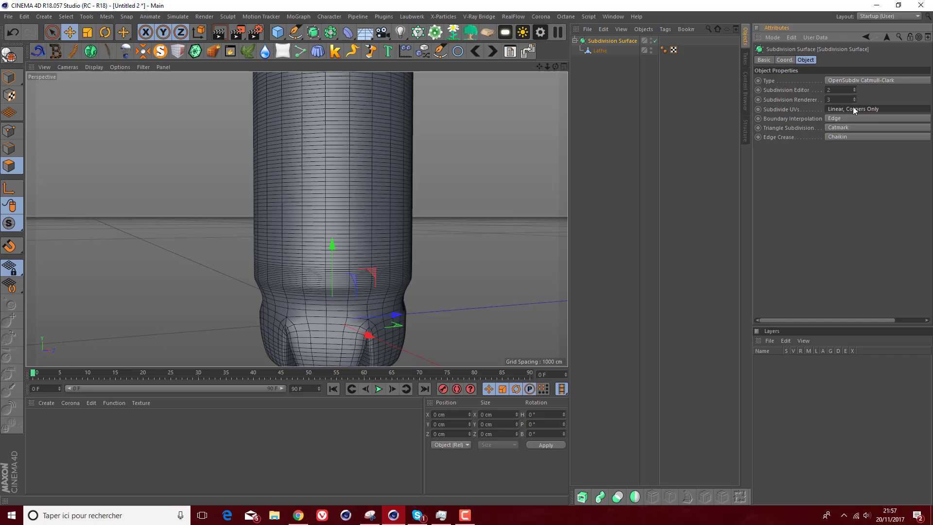
{"action": "scroll", "coordinate": [855, 109], "scroll_direction": "up", "scroll_amount": 5}
{"action": "scroll", "coordinate": [850, 118], "scroll_direction": "down", "scroll_amount": 1}
{"action": "scroll", "coordinate": [848, 125], "scroll_direction": "down", "scroll_amount": 1}
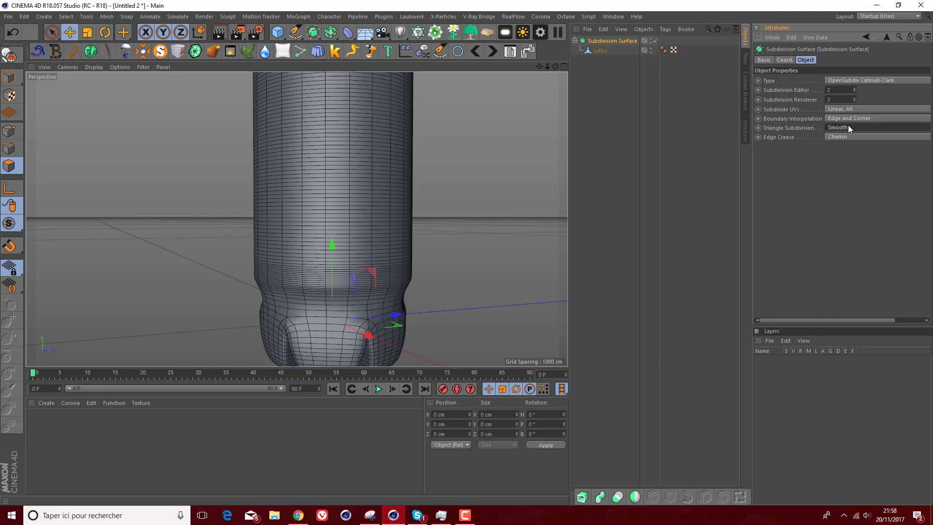
{"action": "scroll", "coordinate": [845, 139], "scroll_direction": "up", "scroll_amount": 1}
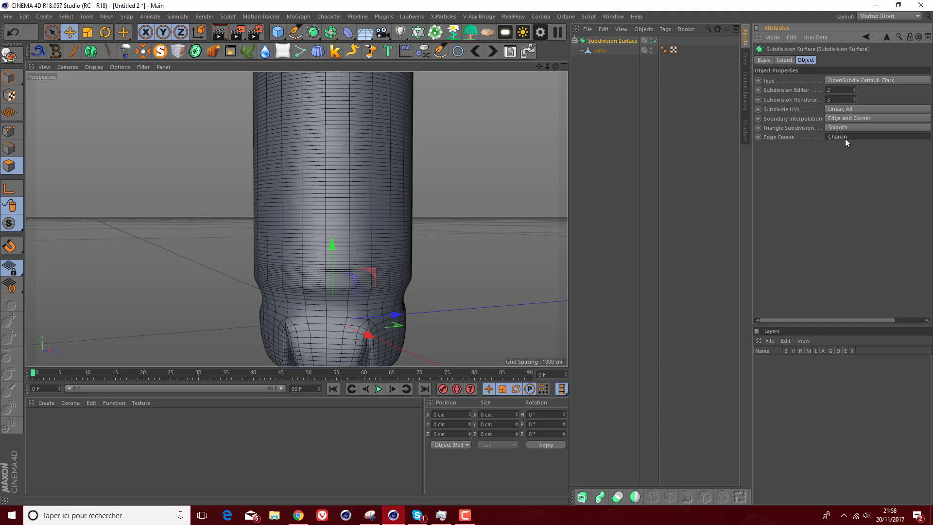
{"action": "scroll", "coordinate": [845, 139], "scroll_direction": "up", "scroll_amount": 1}
{"action": "left_click_drag", "start_coordinate": [555, 67], "coordinate": [296, 219]}
{"action": "left_click_drag", "start_coordinate": [296, 219], "coordinate": [296, 219], "text": "alt"}
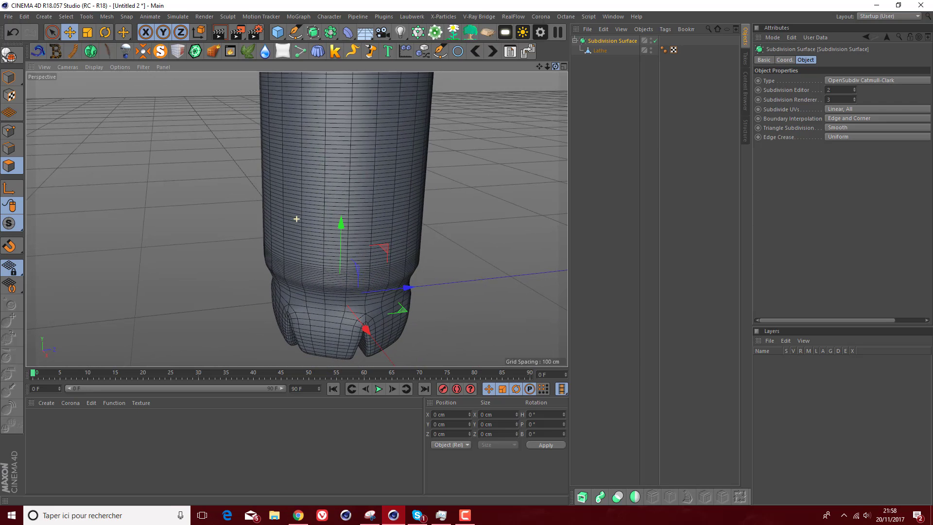
{"action": "left_click_drag", "start_coordinate": [555, 67], "coordinate": [535, 68]}
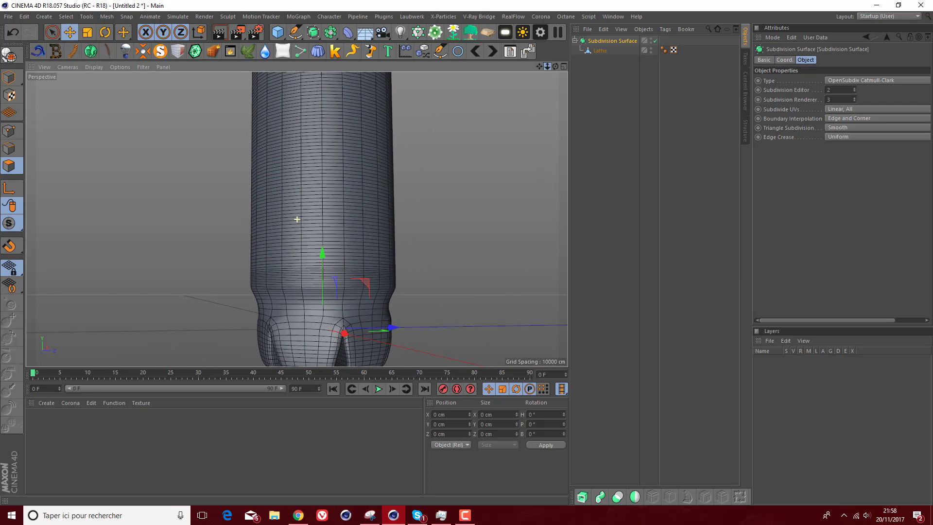
- Lower the Lathe's selected edge loop just above the feet to about Y 4.283 cm
{"action": "left_click", "coordinate": [600, 51]}
{"action": "left_click", "coordinate": [9, 148]}
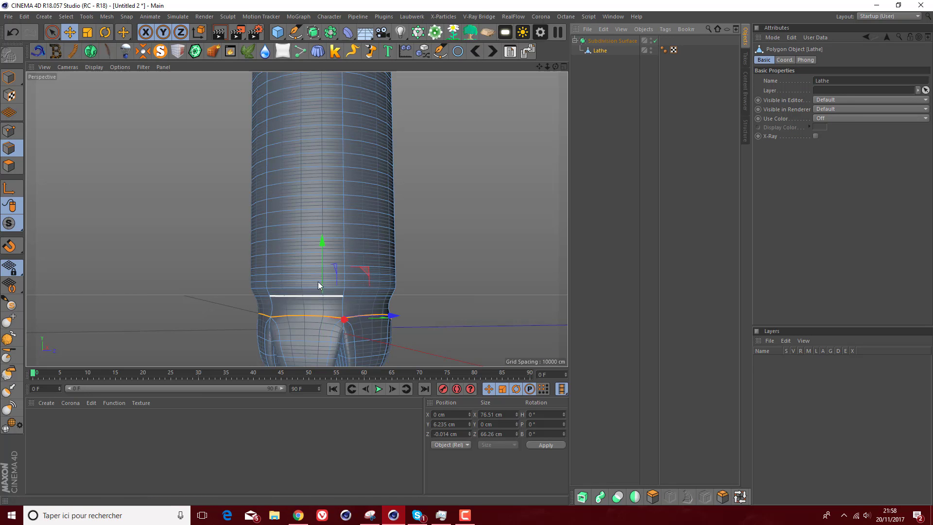
{"action": "mouse_move", "coordinate": [321, 254]}
{"action": "left_mouse_down"}
{"action": "mouse_move", "coordinate": [321, 274]}
{"action": "mouse_move", "coordinate": [319, 250]}
{"action": "left_mouse_up"}
- Try to widen the loop above the feet to about 85.998 × 74.476 cm and lower it to about Y 3.729 cm, then undo both changes
{"action": "left_click", "coordinate": [90, 32]}
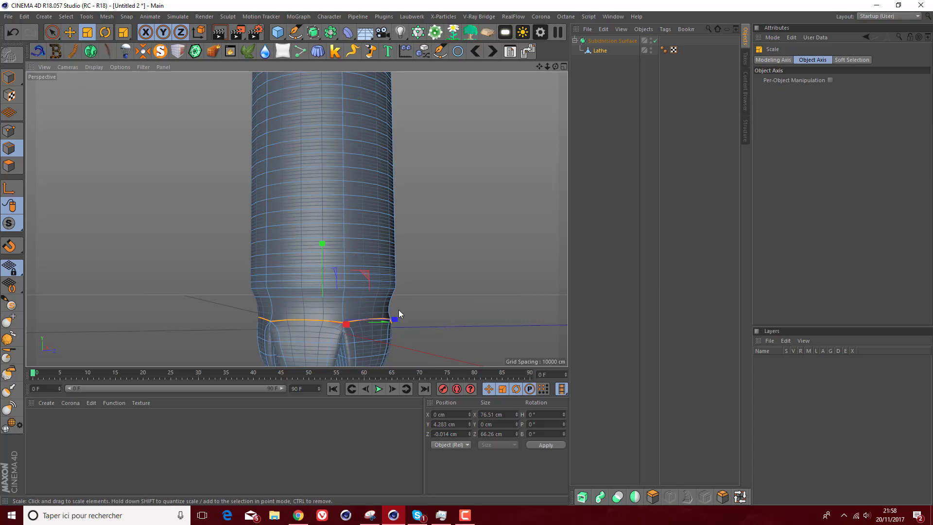
{"action": "left_click_drag", "start_coordinate": [398, 310], "coordinate": [473, 330]}
{"action": "left_click", "coordinate": [70, 33]}
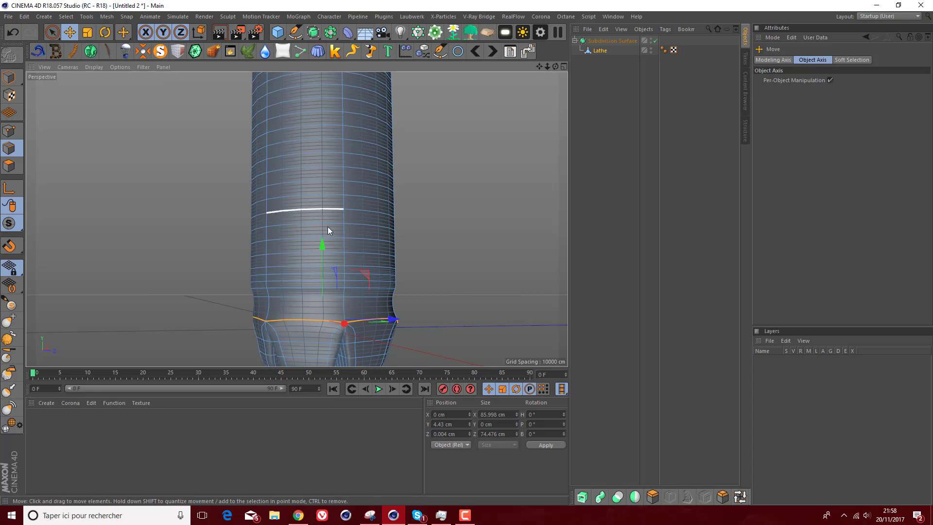
{"action": "mouse_move", "coordinate": [321, 251]}
{"action": "left_mouse_down"}
{"action": "mouse_move", "coordinate": [320, 238]}
{"action": "mouse_move", "coordinate": [316, 256]}
{"action": "left_mouse_up"}
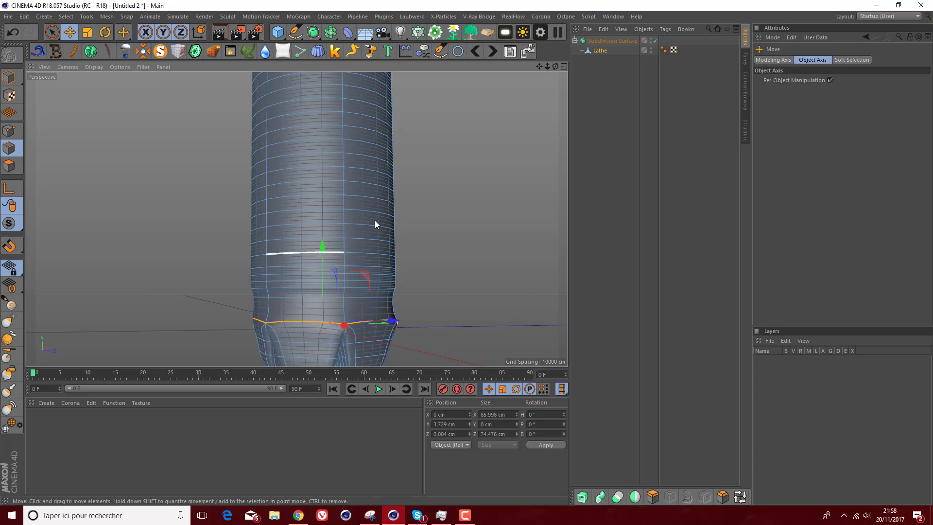
{"action": "left_click", "coordinate": [601, 177]}
{"action": "left_click", "coordinate": [12, 33]}
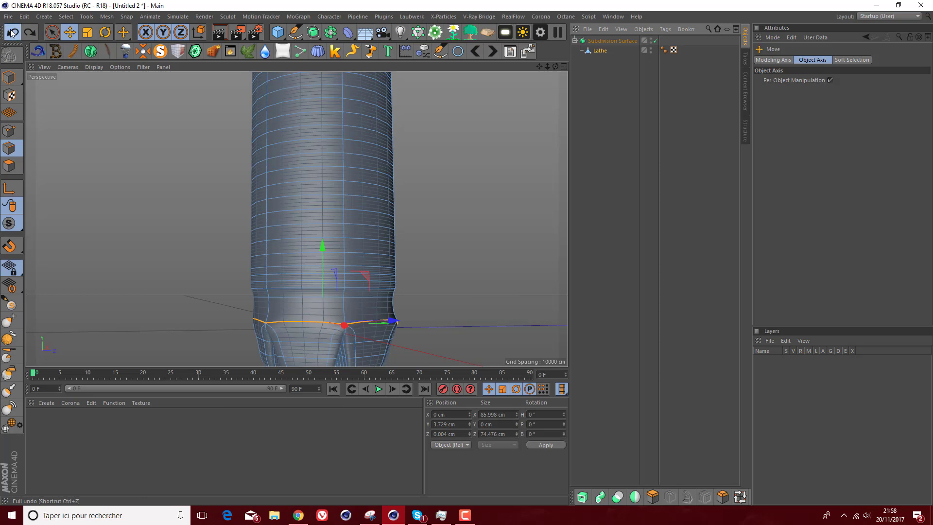
{"action": "left_click", "coordinate": [12, 33]}
{"action": "left_click", "coordinate": [12, 33]}
- Deselect everything, view the whole bottle and switch the viewport to smooth shading without wireframe lines
{"action": "left_click_drag", "start_coordinate": [548, 66], "coordinate": [296, 219]}
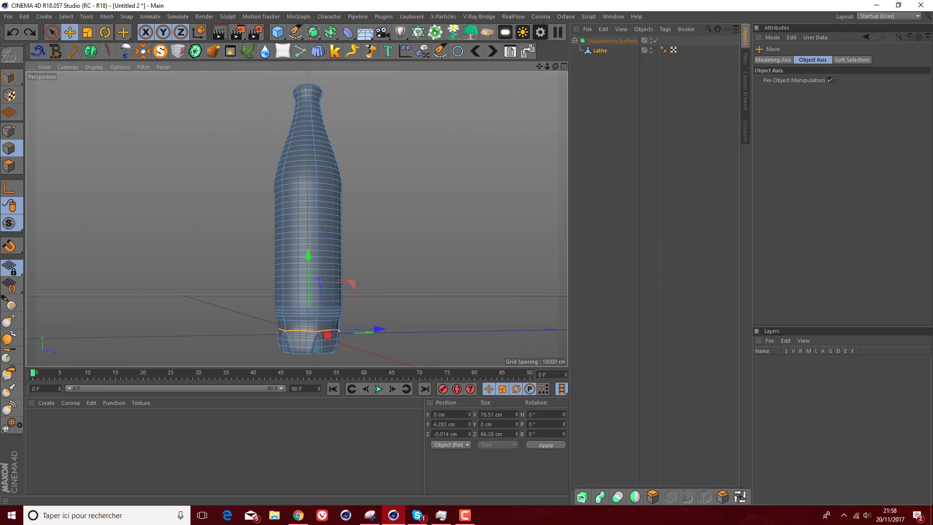
{"action": "left_click_drag", "start_coordinate": [555, 67], "coordinate": [297, 219]}
{"action": "left_click", "coordinate": [615, 100]}
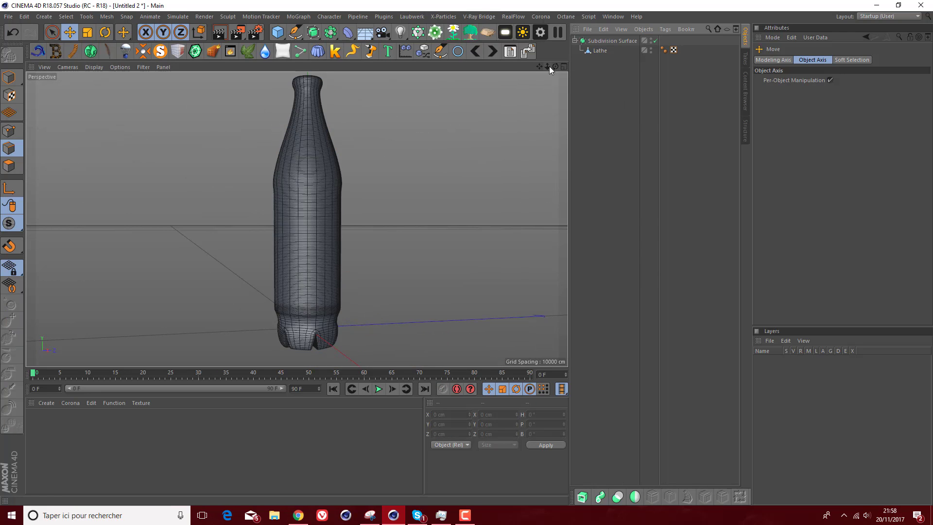
{"action": "left_click_drag", "start_coordinate": [549, 67], "coordinate": [297, 219]}
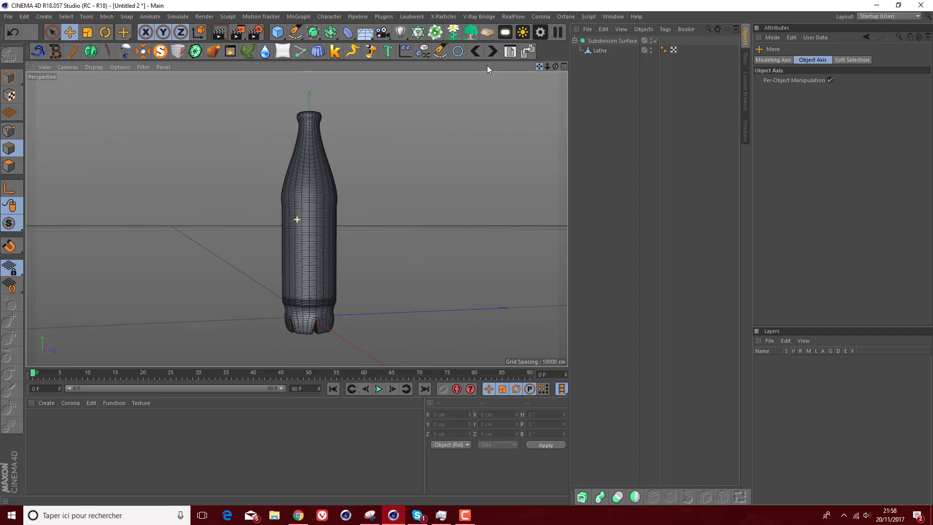
{"action": "left_click", "coordinate": [94, 67]}
{"action": "left_click", "coordinate": [95, 81]}
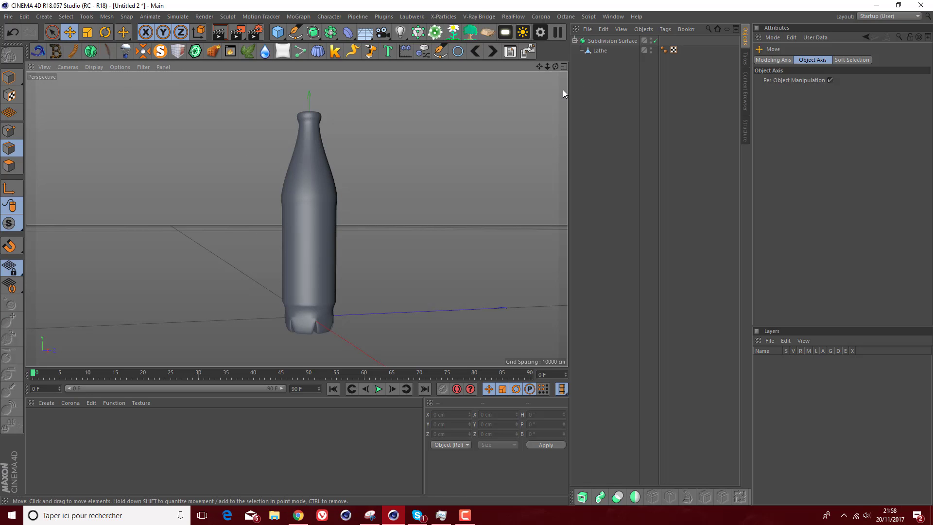
- With the Subdivision Surface turned off, raise the Lathe's top rim edge loop to about Y 297.494 cm
{"action": "left_click_drag", "start_coordinate": [556, 67], "coordinate": [537, 96]}
{"action": "scroll", "coordinate": [311, 126], "scroll_direction": "up", "scroll_amount": 8}
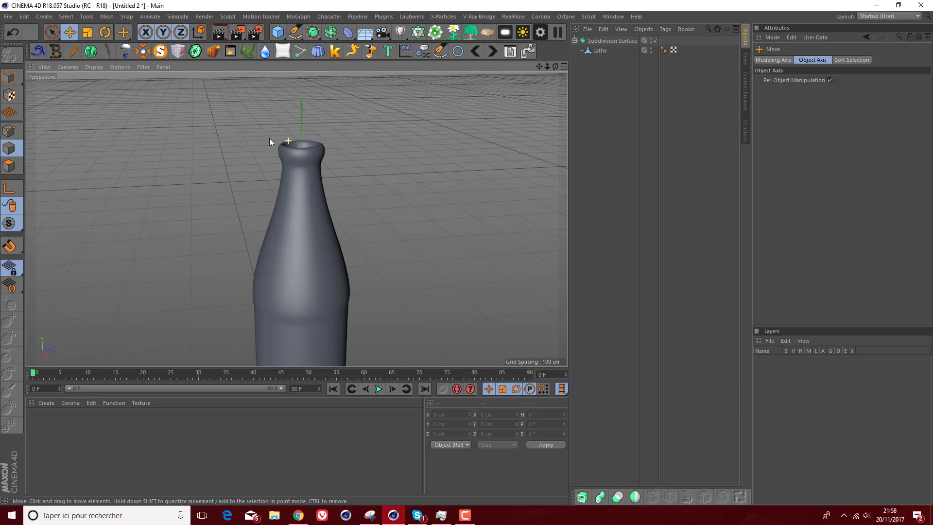
{"action": "left_click", "coordinate": [598, 50]}
{"action": "scroll", "coordinate": [302, 138], "scroll_direction": "up", "scroll_amount": 3}
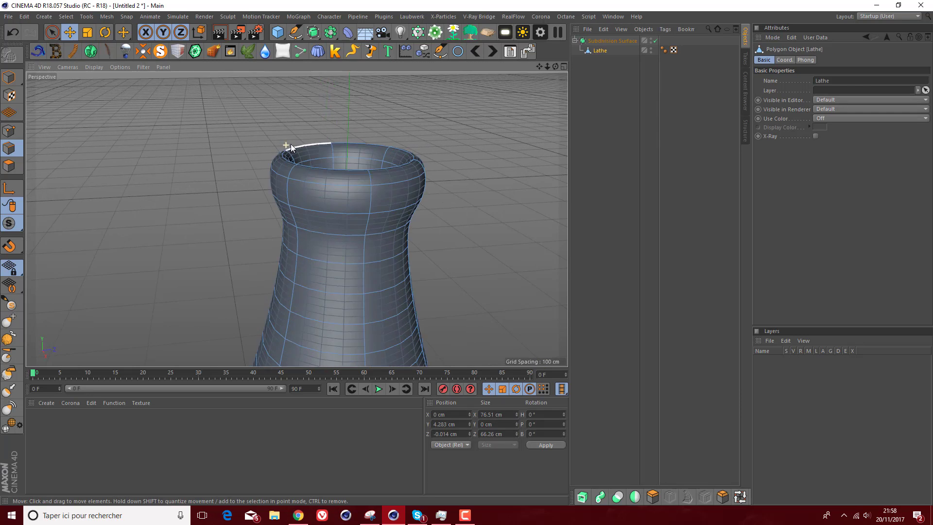
{"action": "left_click", "coordinate": [656, 41]}
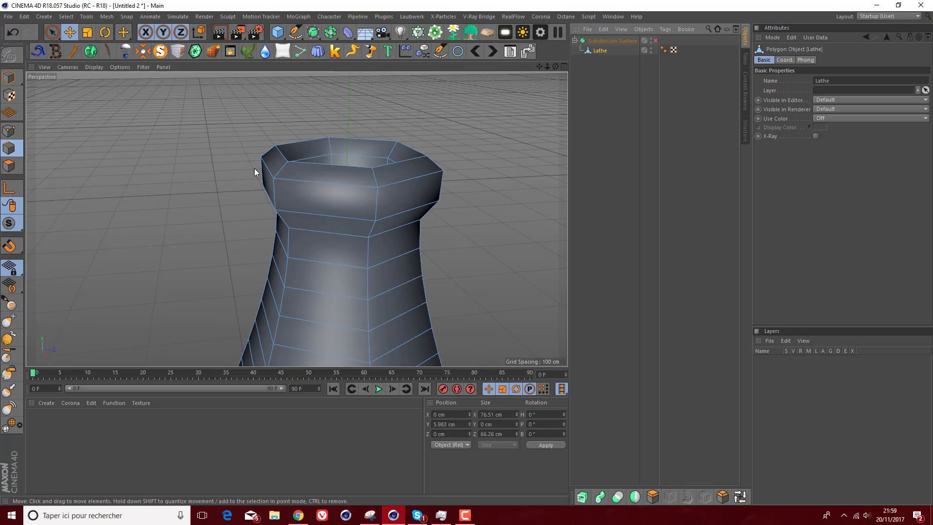
{"action": "double_click", "coordinate": [280, 155]}
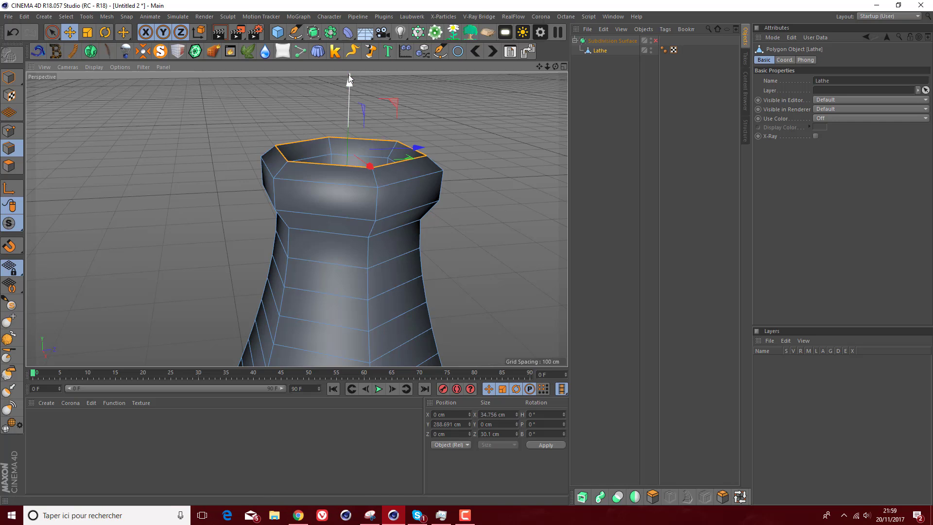
{"action": "mouse_move", "coordinate": [349, 75]}
{"action": "left_mouse_down"}
{"action": "mouse_move", "coordinate": [348, 39]}
{"action": "mouse_move", "coordinate": [349, 80]}
{"action": "left_mouse_up"}
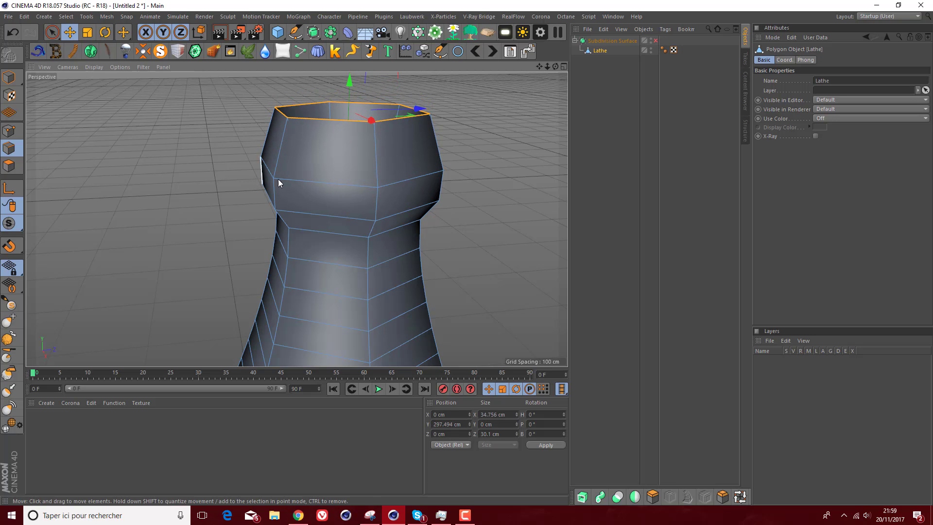
- Turn the Subdivision Surface back on, adjust the height of the loop below the rim and inspect the bottle's mouth
{"action": "double_click", "coordinate": [279, 179]}
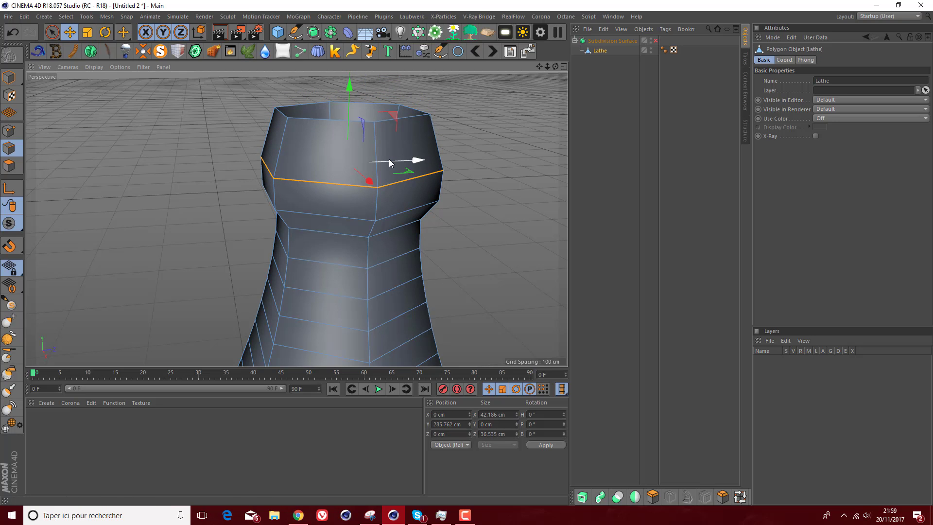
{"action": "left_click", "coordinate": [654, 39]}
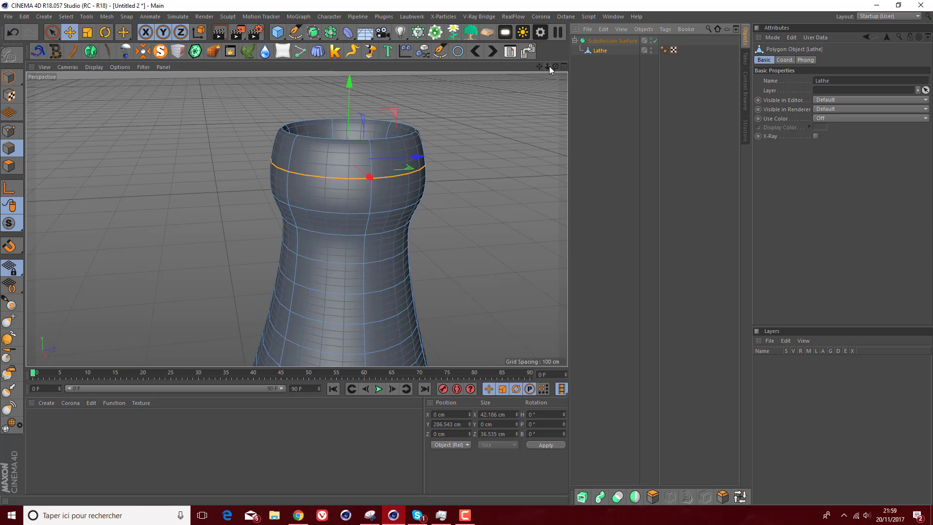
{"action": "left_click_drag", "start_coordinate": [548, 67], "coordinate": [538, 45]}
{"action": "left_click_drag", "start_coordinate": [325, 83], "coordinate": [323, 92]}
{"action": "double_click", "coordinate": [348, 152]}
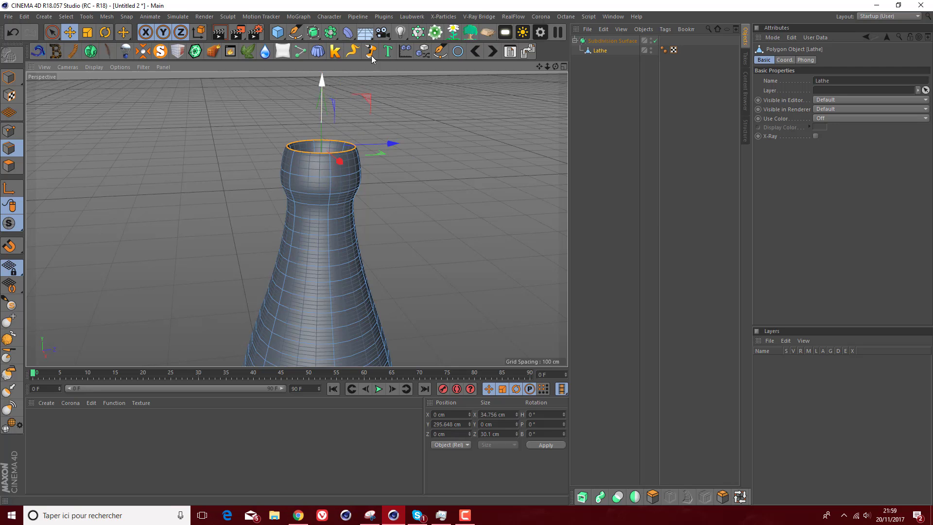
{"action": "left_click_drag", "start_coordinate": [555, 66], "coordinate": [533, 122]}
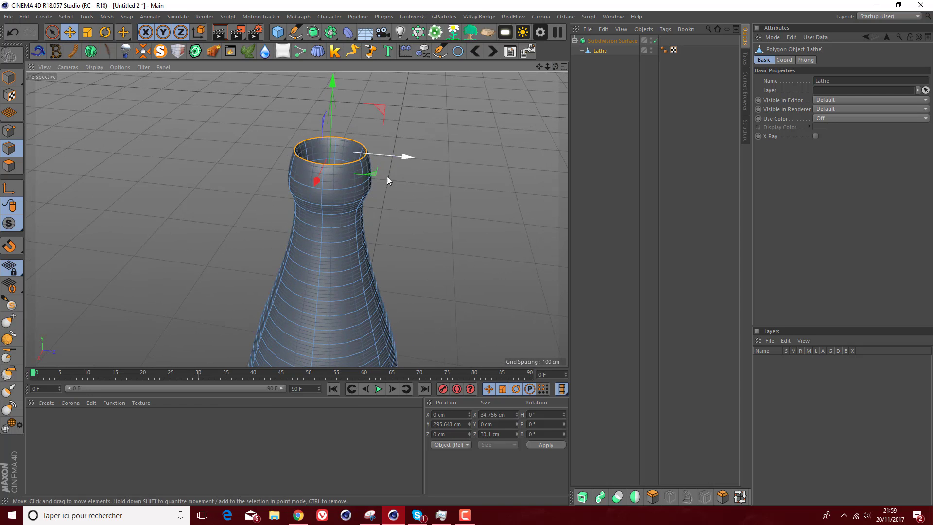
- Add a Helix spline and move it to about Y 294.929 cm and Z 72.597 cm near the bottle's mouth
{"action": "left_click", "coordinate": [296, 33]}
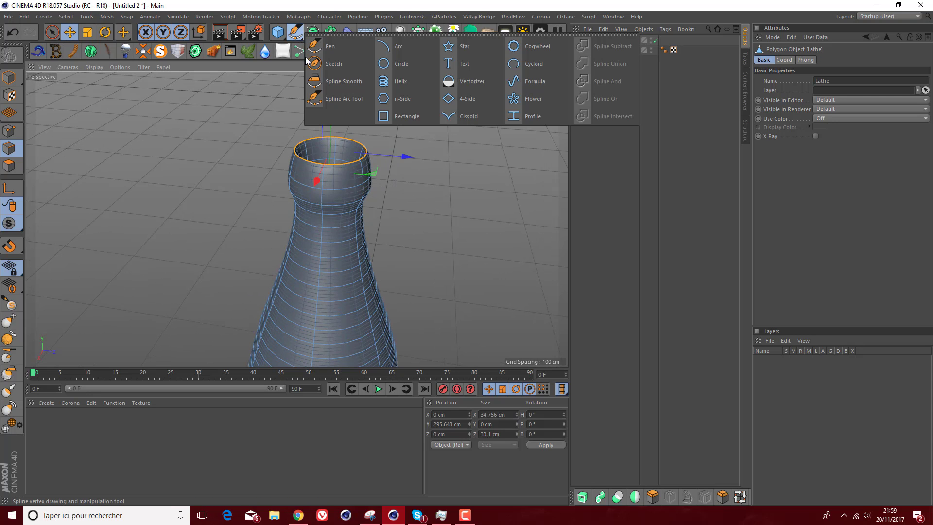
{"action": "left_click", "coordinate": [381, 84]}
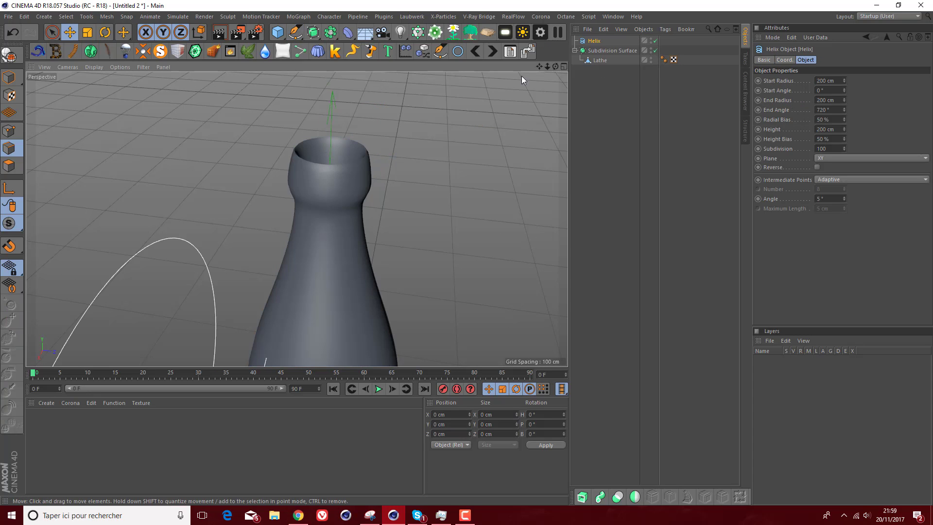
{"action": "left_click_drag", "start_coordinate": [548, 66], "coordinate": [461, 92]}
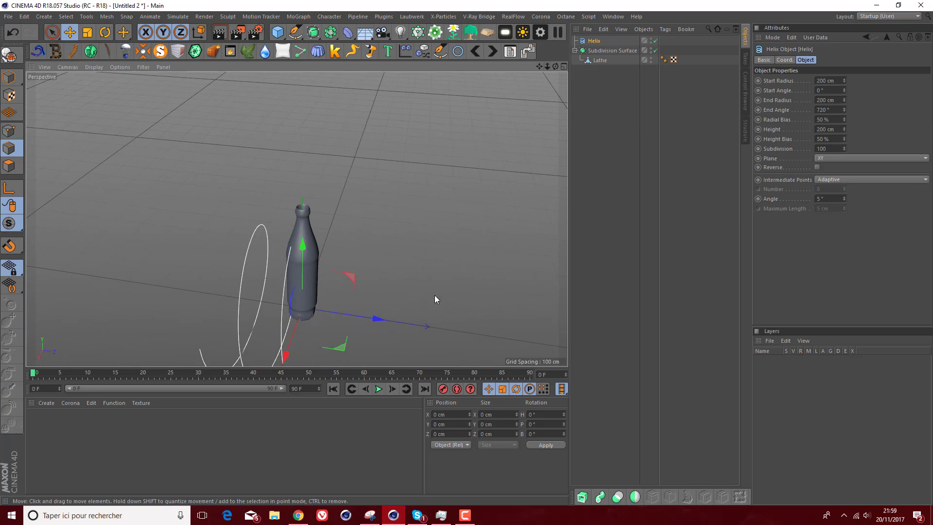
{"action": "left_click", "coordinate": [9, 77]}
{"action": "left_click_drag", "start_coordinate": [304, 263], "coordinate": [298, 146]}
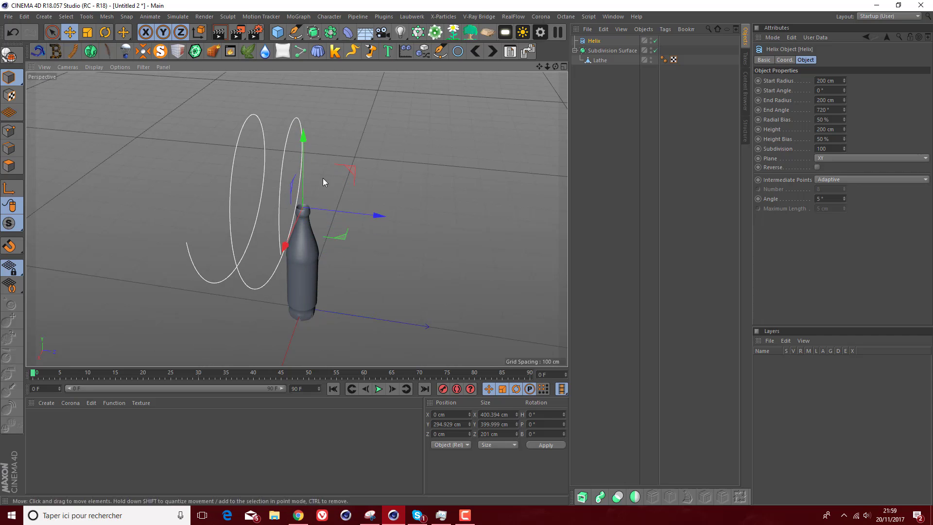
{"action": "left_click_drag", "start_coordinate": [351, 214], "coordinate": [396, 225]}
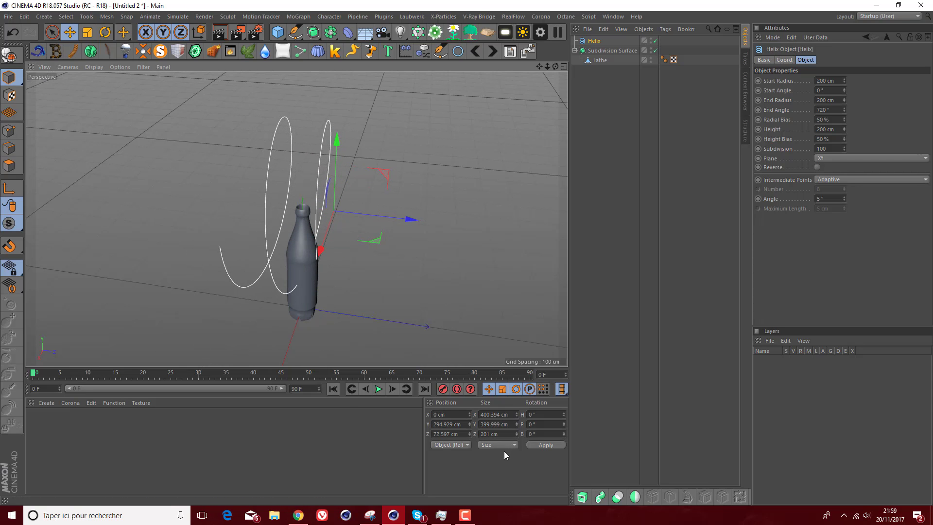
- Try to rotate the helix freely to a pitch of about -14.56°, then undo the rotation
{"action": "left_click", "coordinate": [88, 33]}
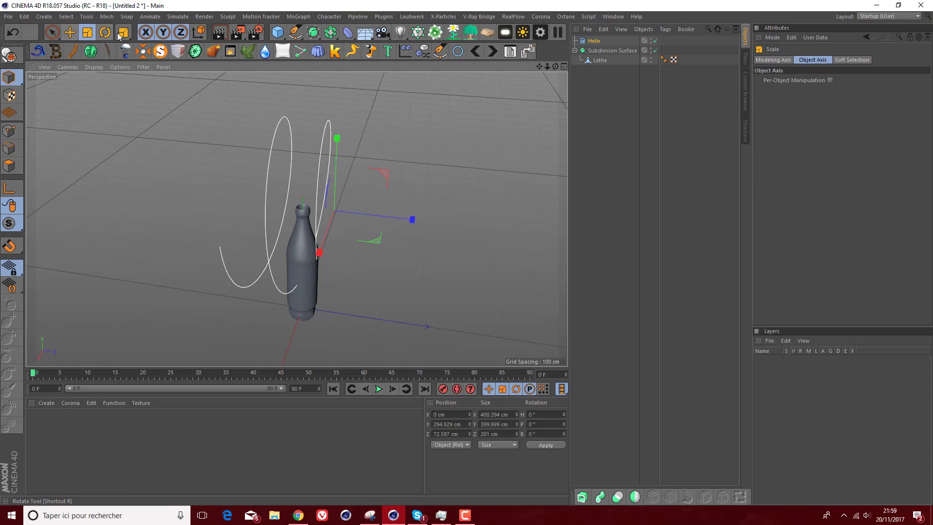
{"action": "left_click", "coordinate": [105, 33]}
{"action": "left_click_drag", "start_coordinate": [363, 182], "coordinate": [395, 217]}
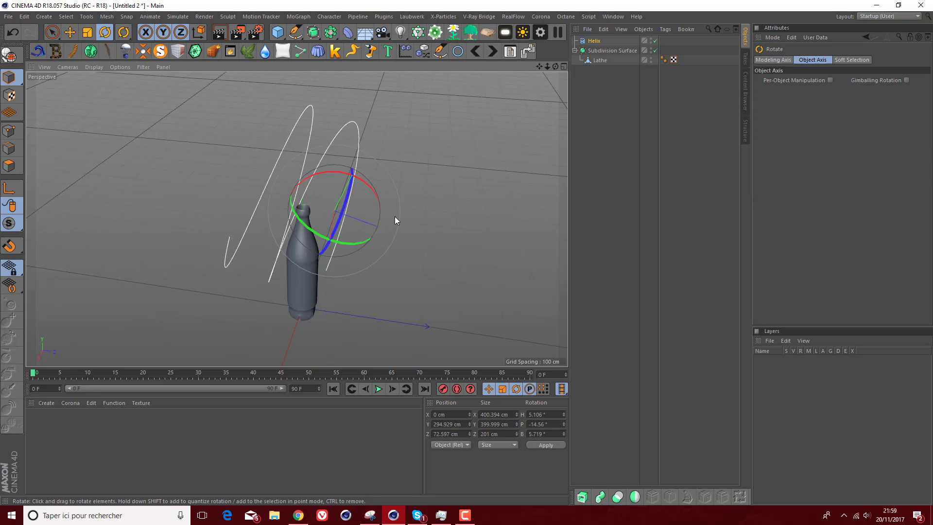
{"action": "key", "text": "ctrl+z"}
{"action": "left_click", "coordinate": [13, 32]}
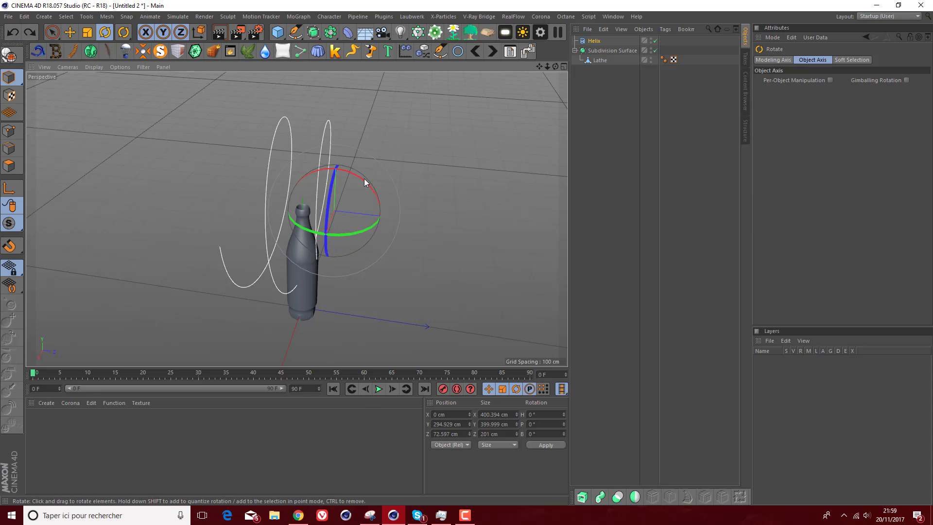
- Rotate the helix about its pitch axis and set the pitch to 90° to stand its coils around the bottle
{"action": "left_click_drag", "start_coordinate": [358, 177], "coordinate": [401, 214]}
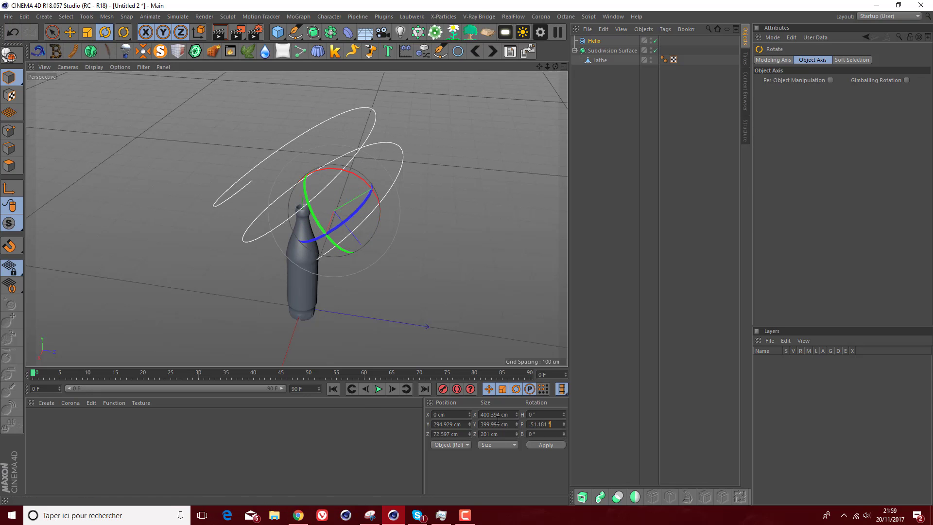
{"action": "type", "text": "90"}
{"action": "key", "text": "Return"}
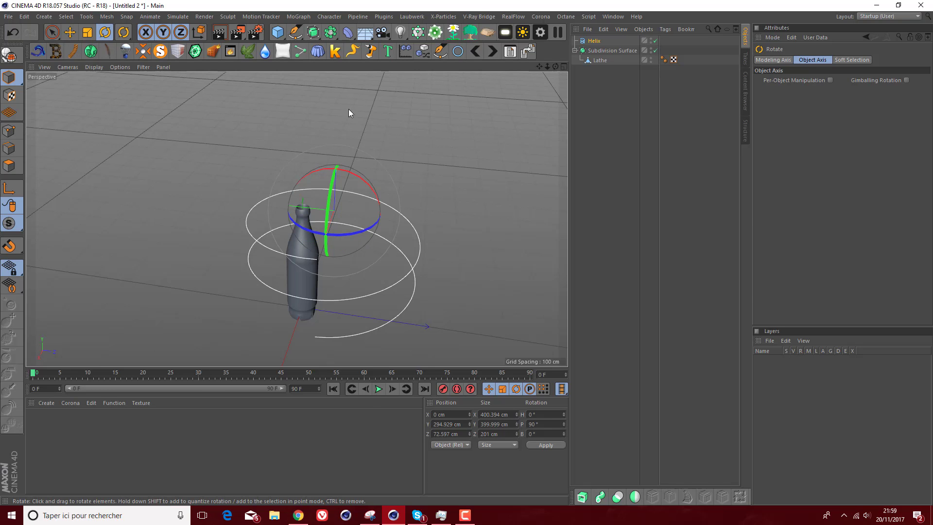
- Centre the helix on the bottle's axis at about Z 0.194 cm, checking the alignment in the top view
{"action": "left_click", "coordinate": [69, 29]}
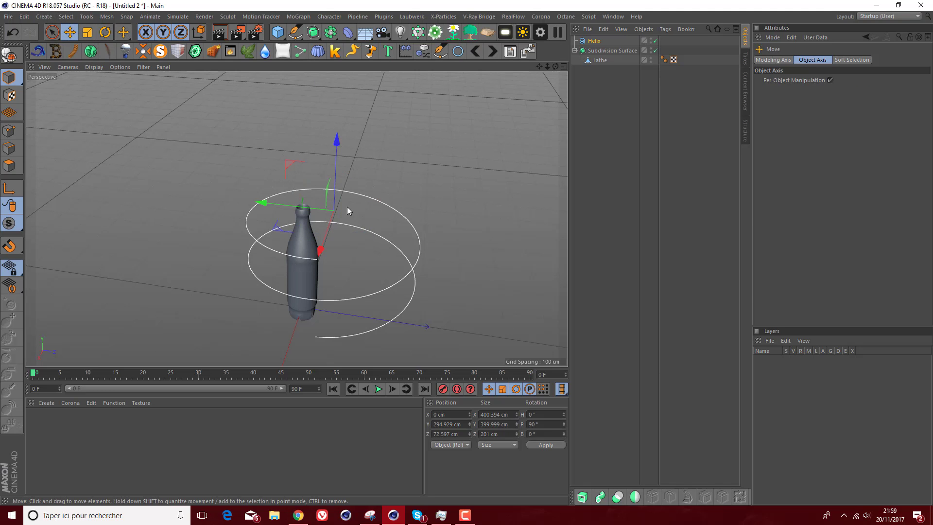
{"action": "left_click_drag", "start_coordinate": [264, 204], "coordinate": [247, 202]}
{"action": "middle_click", "coordinate": [246, 201]}
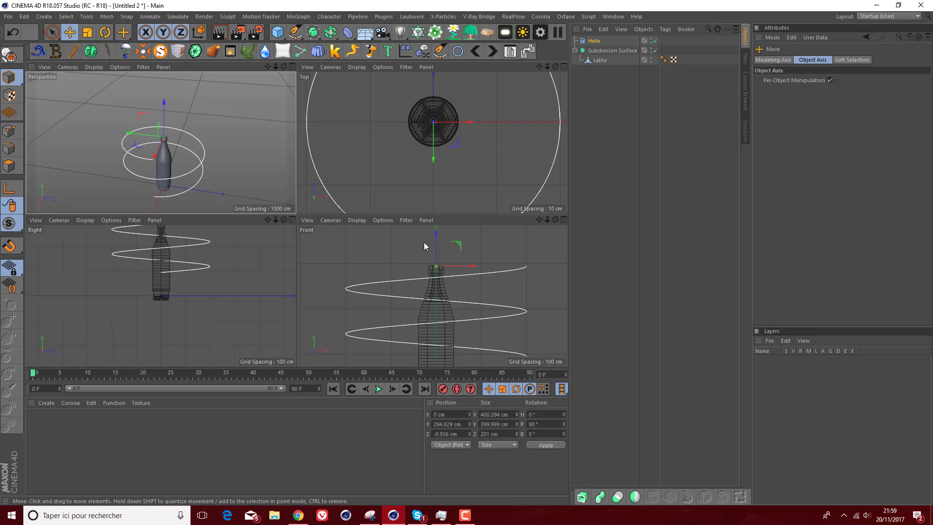
{"action": "scroll", "coordinate": [431, 125], "scroll_direction": "up", "scroll_amount": 8}
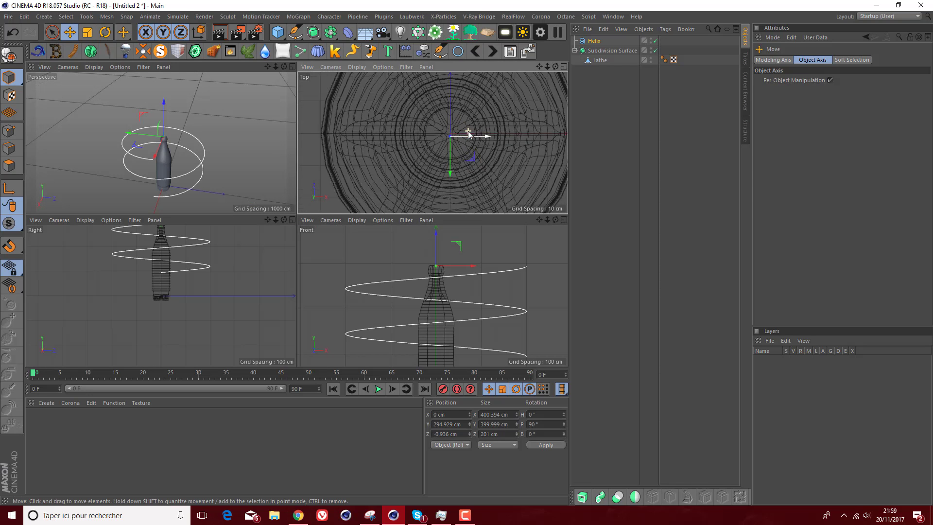
{"action": "left_click_drag", "start_coordinate": [444, 171], "coordinate": [443, 167]}
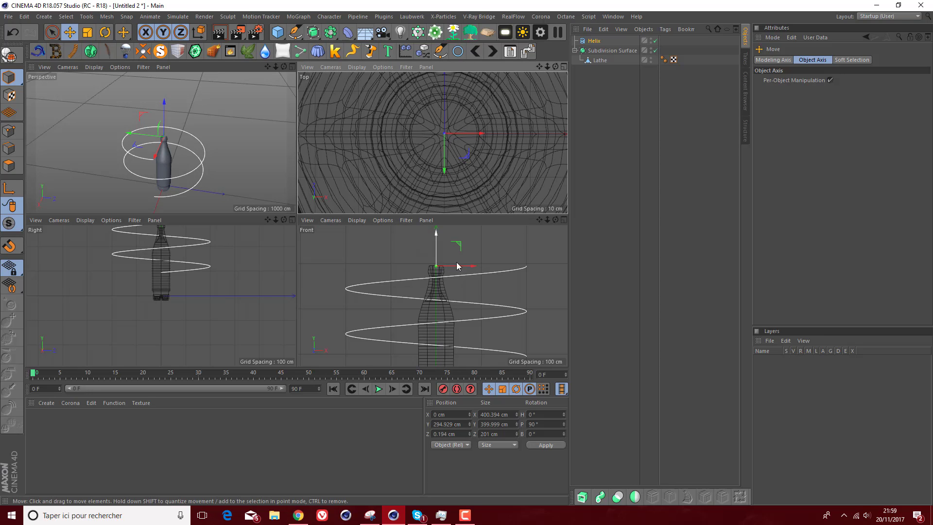
- Scale the helix down to a radius of about 17.354 cm to fit around the bottle's mouth
{"action": "left_click", "coordinate": [88, 32]}
{"action": "left_click_drag", "start_coordinate": [331, 141], "coordinate": [247, 144]}
{"action": "left_click_drag", "start_coordinate": [146, 141], "coordinate": [247, 144], "text": "alt"}
{"action": "scroll", "coordinate": [184, 151], "scroll_direction": "up", "scroll_amount": 4}
{"action": "mouse_move", "coordinate": [283, 66]}
{"action": "left_mouse_down"}
{"action": "mouse_move", "coordinate": [262, 73]}
{"action": "mouse_move", "coordinate": [272, 63]}
{"action": "left_mouse_up"}
{"action": "left_click_drag", "start_coordinate": [187, 141], "coordinate": [184, 98], "text": "alt"}
- Reduce the helix's height to about 8.354 cm and lower it to about Y 291.497 cm on the neck
{"action": "left_click", "coordinate": [594, 41]}
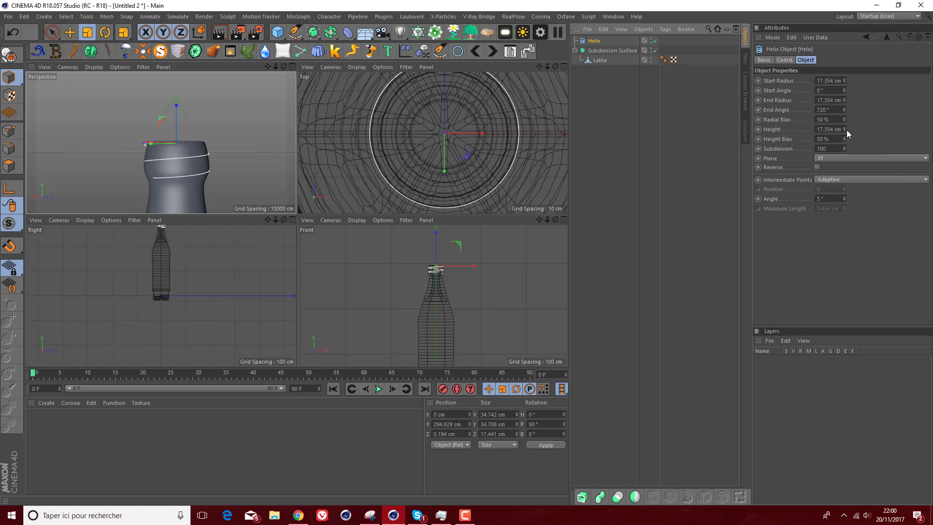
{"action": "left_click_drag", "start_coordinate": [844, 130], "coordinate": [844, 132]}
{"action": "left_click", "coordinate": [70, 32]}
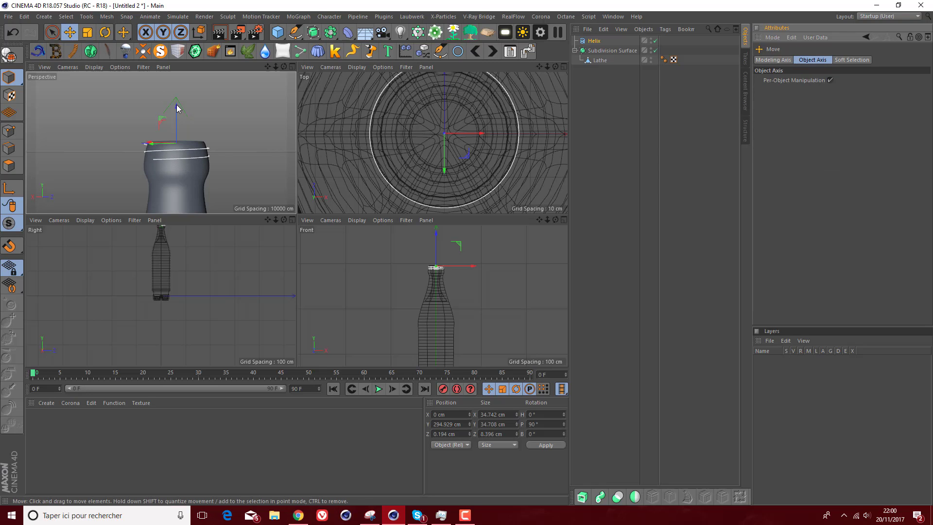
{"action": "left_click_drag", "start_coordinate": [176, 111], "coordinate": [176, 117]}
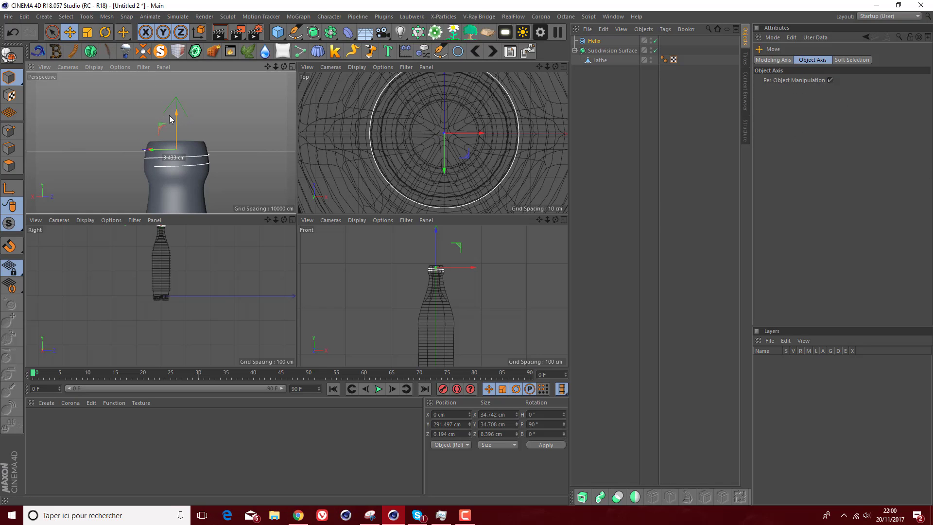
- Examine the helix's fit around the bottle's mouth in the full perspective view and show its object properties
{"action": "middle_click", "coordinate": [168, 148]}
{"action": "middle_click", "coordinate": [199, 200]}
{"action": "middle_click", "coordinate": [178, 186]}
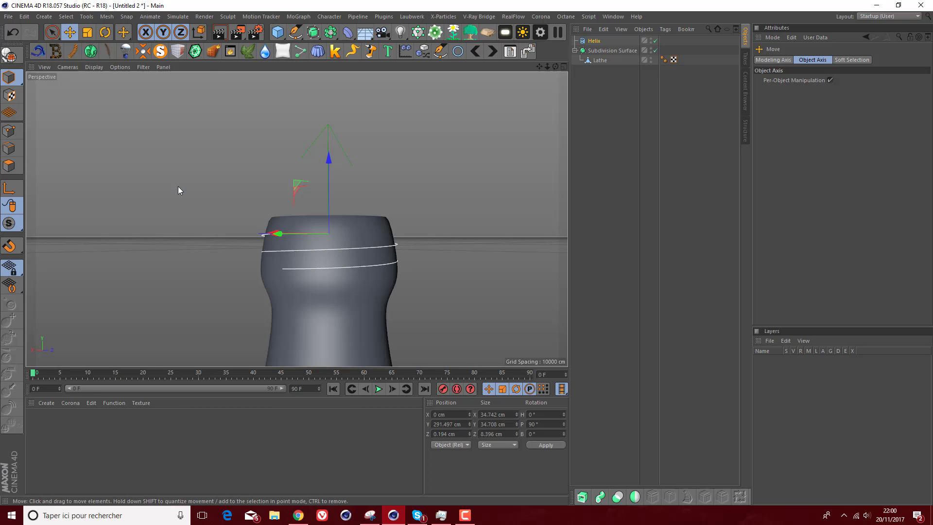
{"action": "left_click_drag", "start_coordinate": [547, 67], "coordinate": [532, 68]}
{"action": "scroll", "coordinate": [297, 219], "scroll_direction": "down", "scroll_amount": 3}
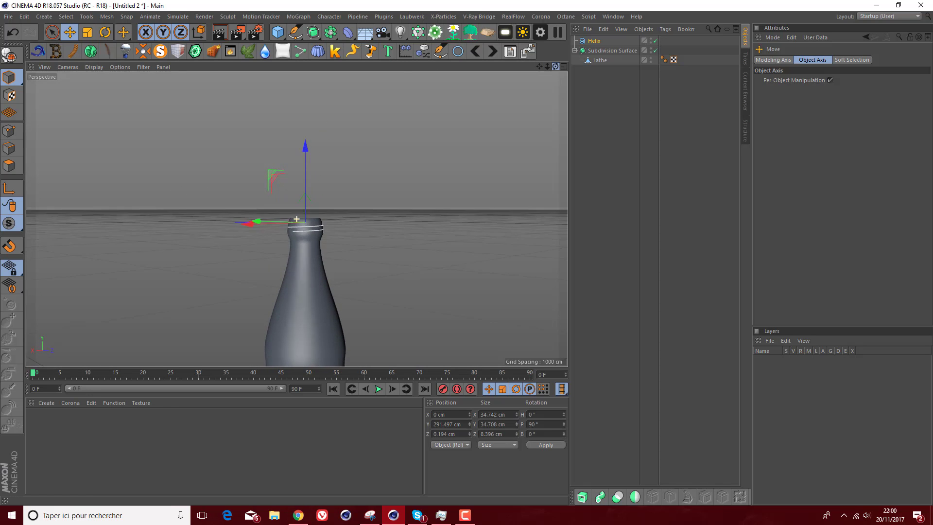
{"action": "left_click_drag", "start_coordinate": [297, 219], "coordinate": [302, 238], "text": "alt"}
{"action": "scroll", "coordinate": [298, 215], "scroll_direction": "up", "scroll_amount": 5}
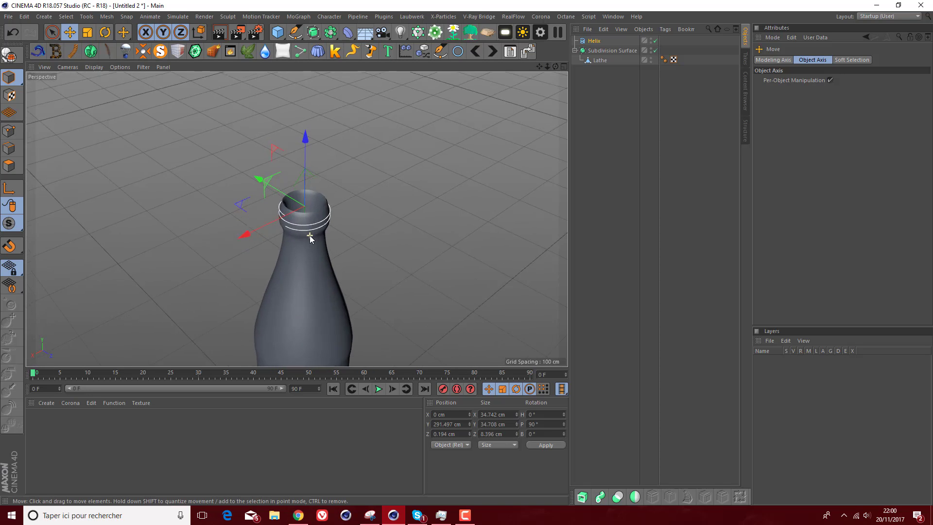
{"action": "scroll", "coordinate": [286, 208], "scroll_direction": "up", "scroll_amount": 2}
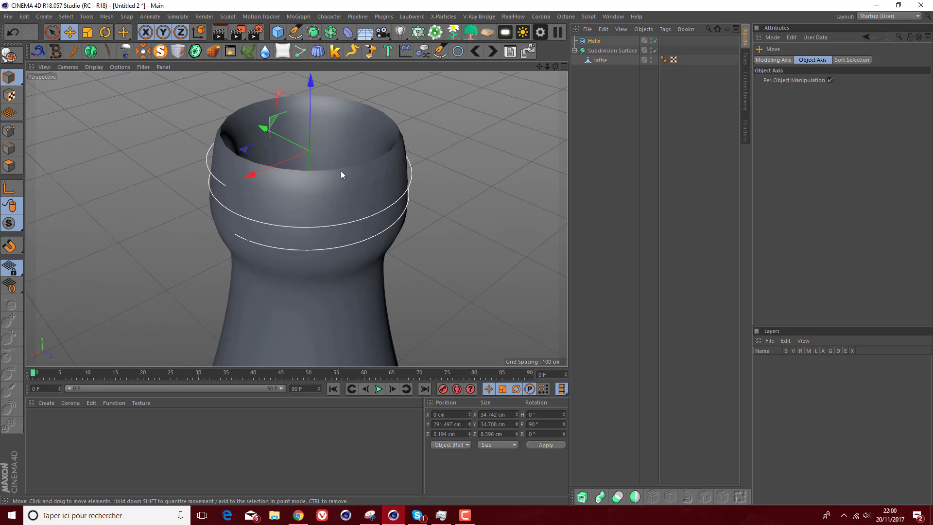
{"action": "left_click", "coordinate": [593, 41]}
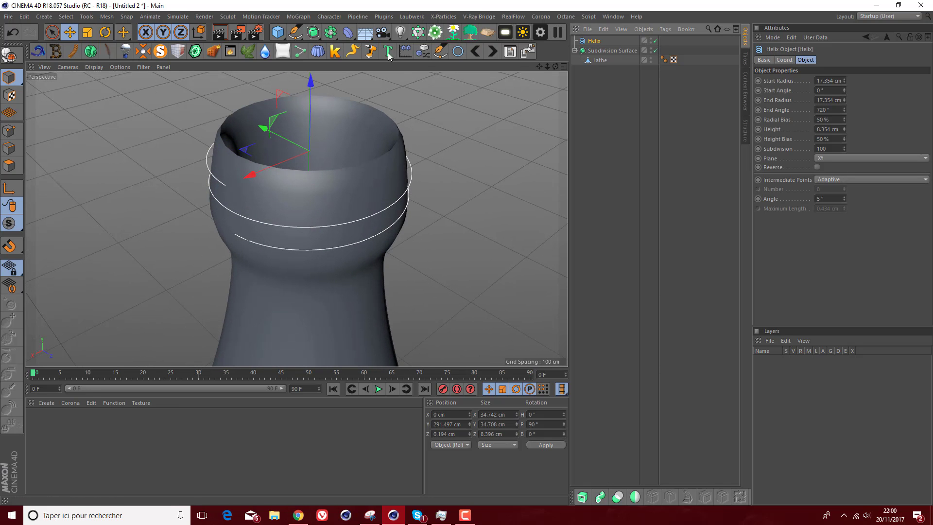
- Add a circle spline with a radius of 1 cm as the bottle thread's cross-section
{"action": "left_click", "coordinate": [459, 50]}
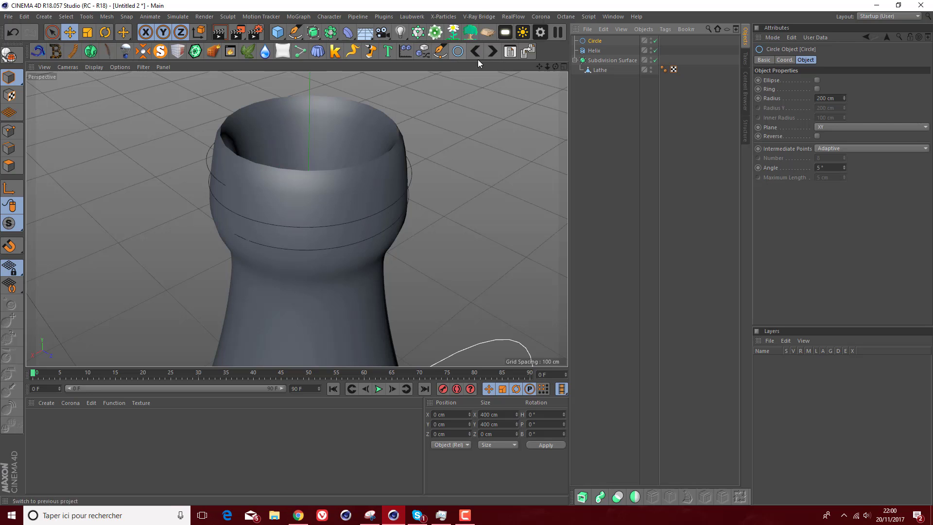
{"action": "left_click", "coordinate": [299, 36]}
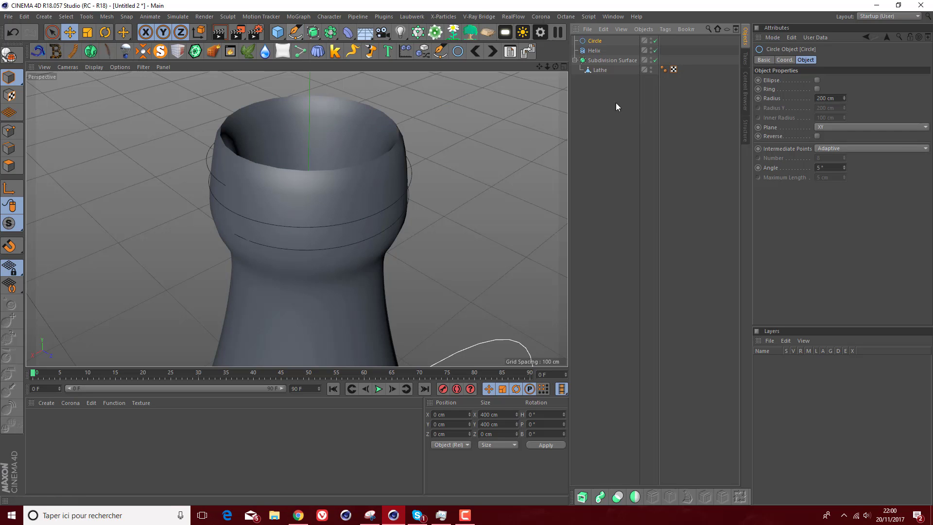
{"action": "double_click", "coordinate": [830, 99]}
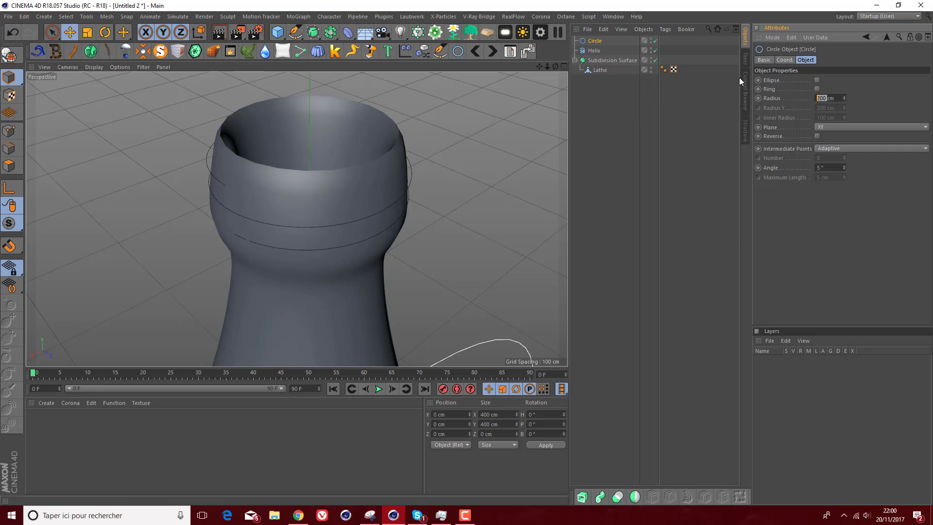
{"action": "type", "text": "1"}
{"action": "key", "text": "Return"}
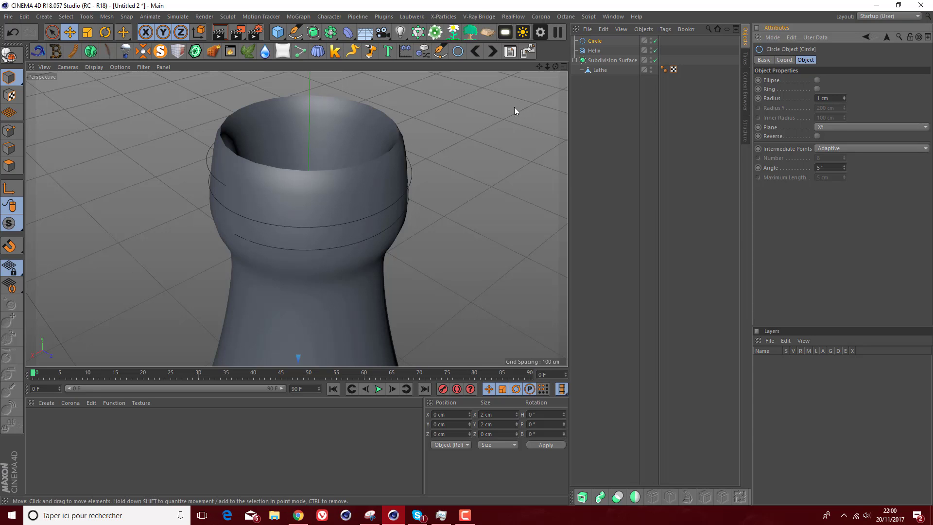
- Create a Sweep and nest the circle and helix inside it, with the circle above the helix
{"action": "left_click", "coordinate": [319, 39]}
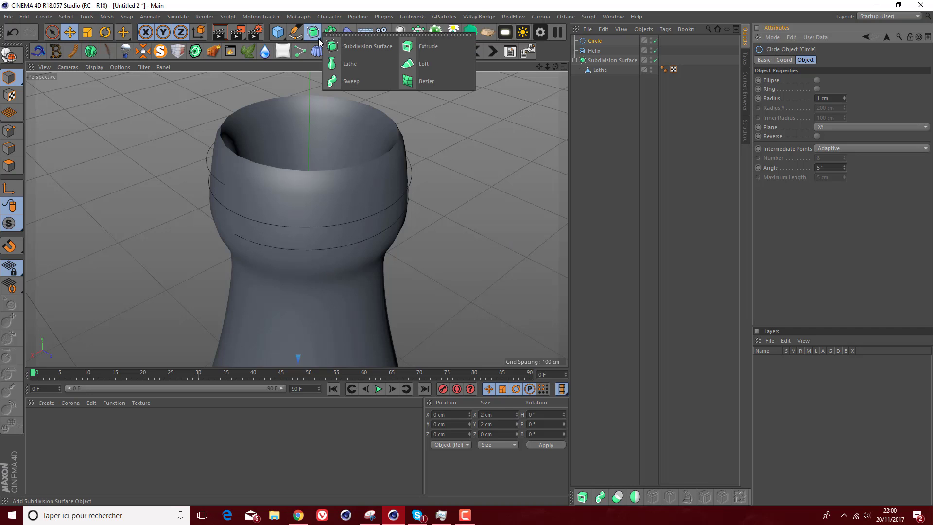
{"action": "left_click", "coordinate": [359, 82]}
{"action": "left_click_drag", "start_coordinate": [602, 50], "coordinate": [589, 62]}
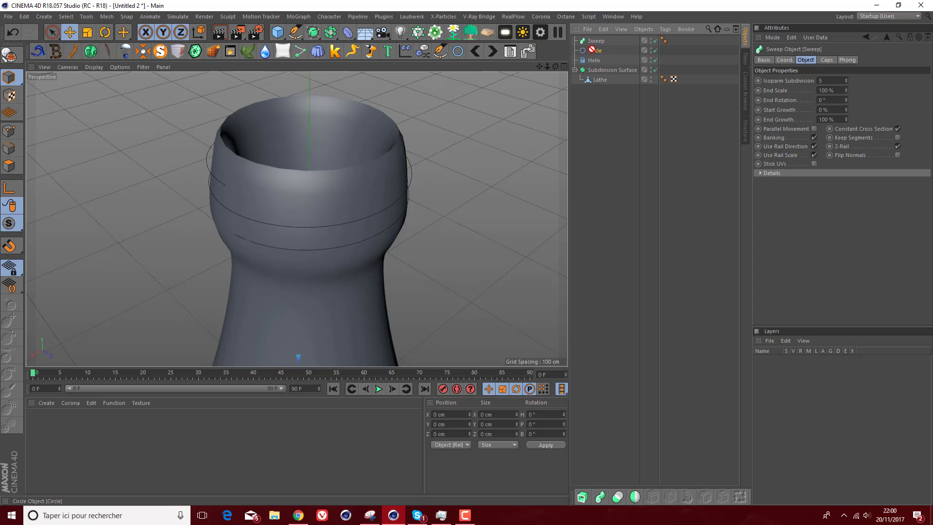
{"action": "left_click", "coordinate": [594, 60]}
{"action": "left_click", "coordinate": [594, 51], "text": "ctrl"}
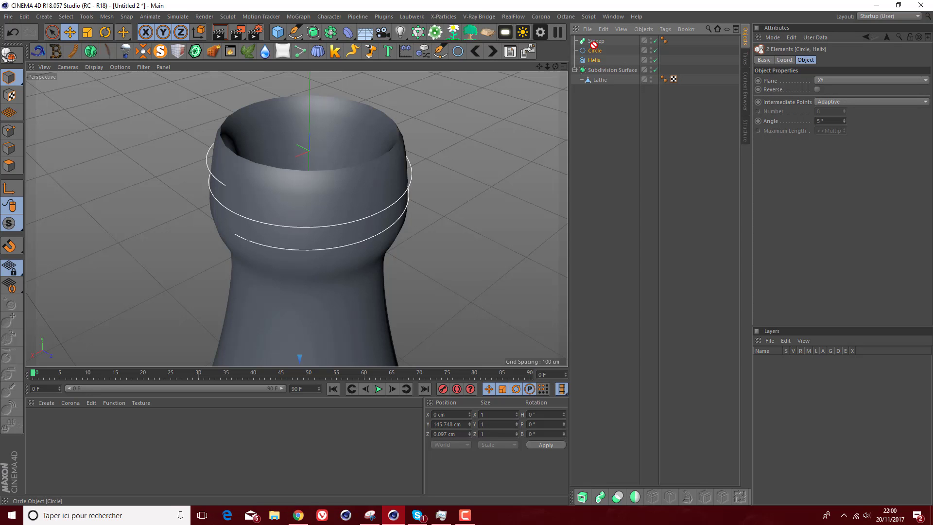
{"action": "left_click_drag", "start_coordinate": [598, 43], "coordinate": [599, 43]}
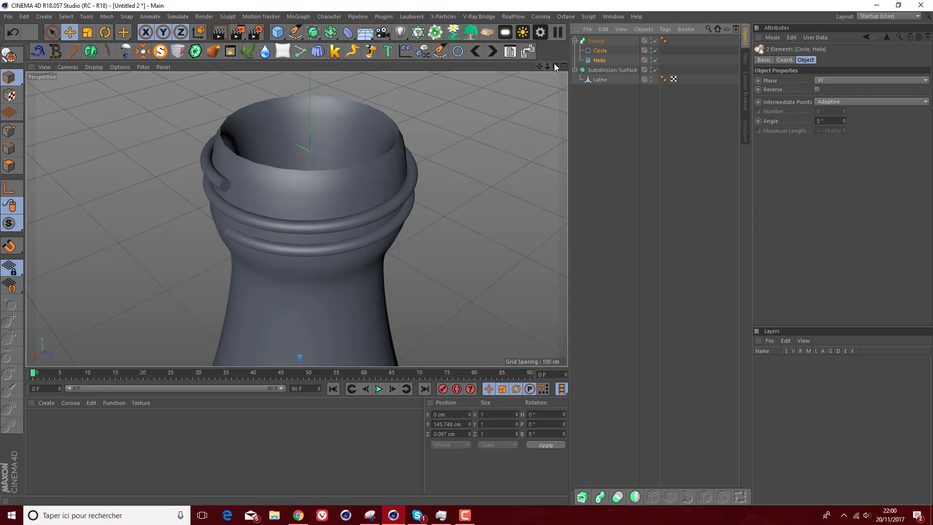
- Reduce the thread's thickness by setting the circle's radius to 0.7 cm
{"action": "left_click_drag", "start_coordinate": [556, 66], "coordinate": [564, 121]}
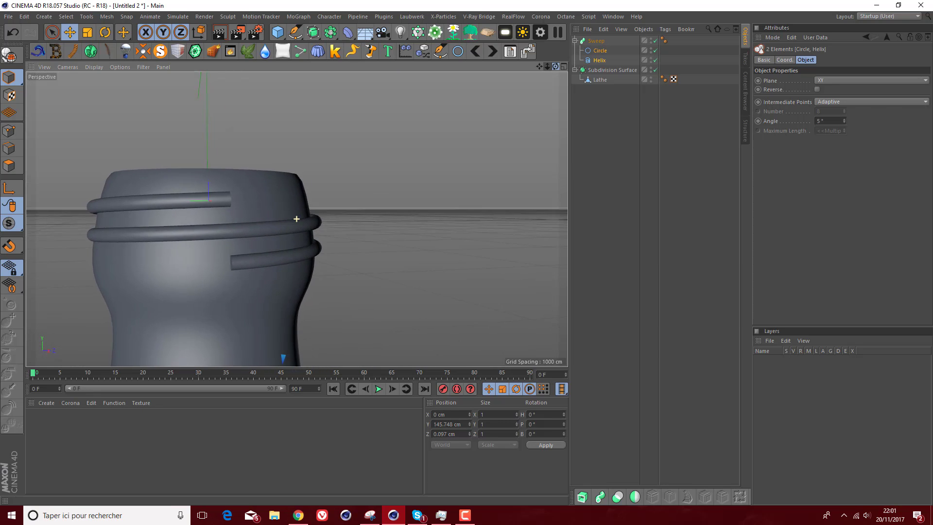
{"action": "left_click_drag", "start_coordinate": [297, 219], "coordinate": [296, 215]}
{"action": "left_click", "coordinate": [600, 50]}
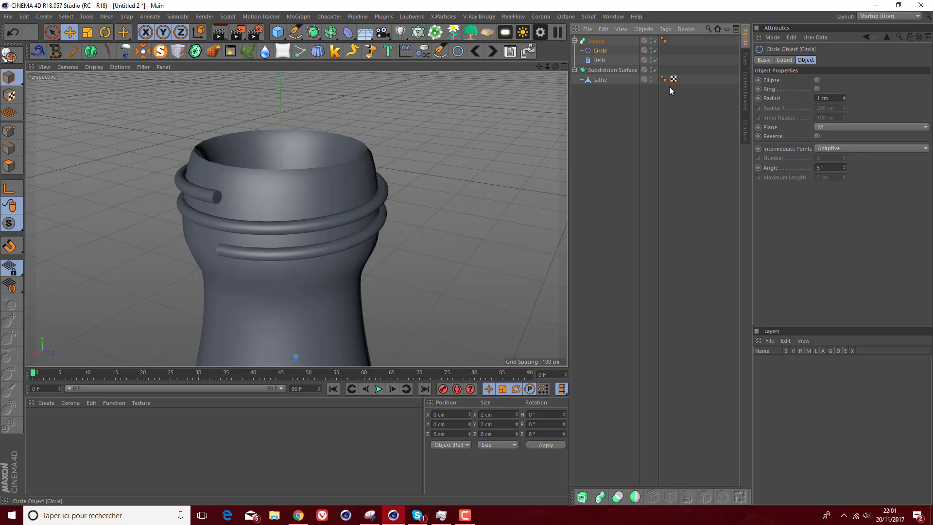
{"action": "double_click", "coordinate": [822, 98]}
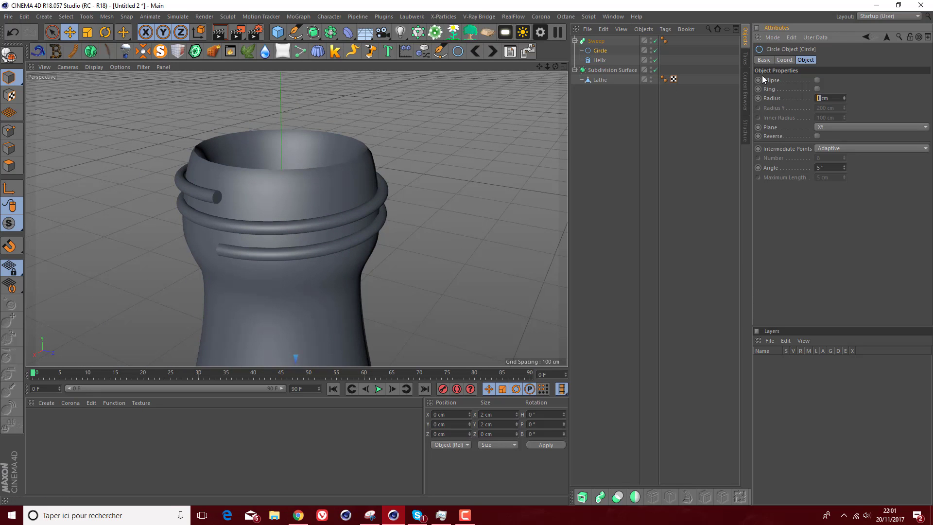
{"action": "type", "text": "0.7"}
{"action": "key", "text": "Return"}
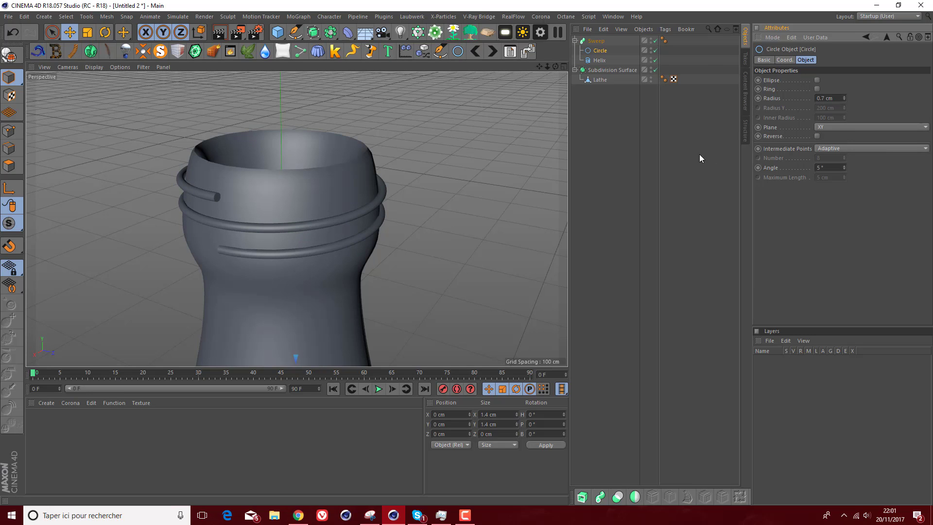
- Set the helix's start radius to 16.354 cm and its start angle to 11°
{"action": "left_click", "coordinate": [602, 61]}
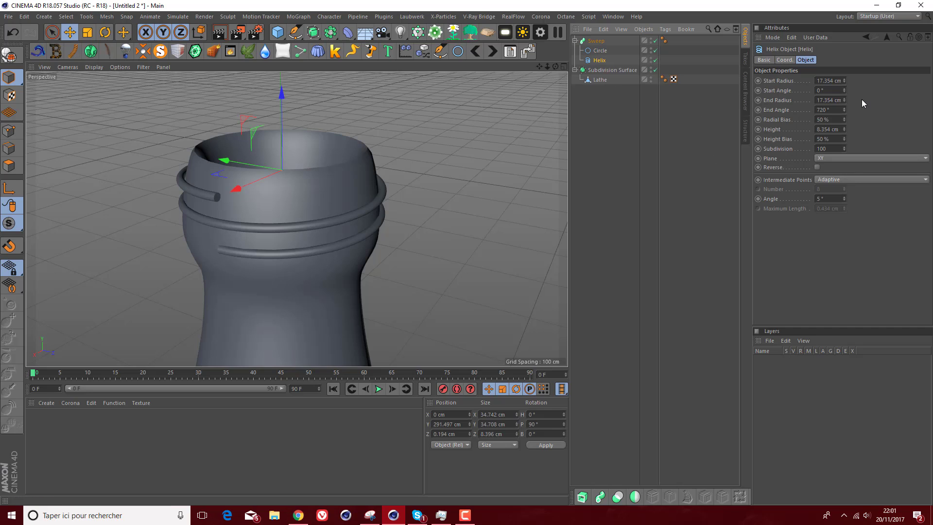
{"action": "left_click_drag", "start_coordinate": [844, 92], "coordinate": [844, 82]}
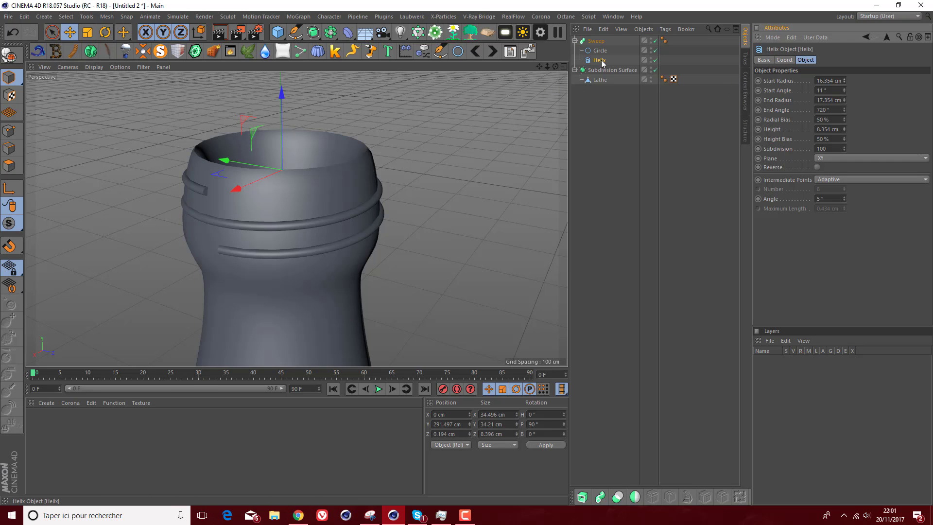
- Try a Fillet Cap on the sweep's start with its radius reduced to 0 cm
{"action": "left_click", "coordinate": [596, 41]}
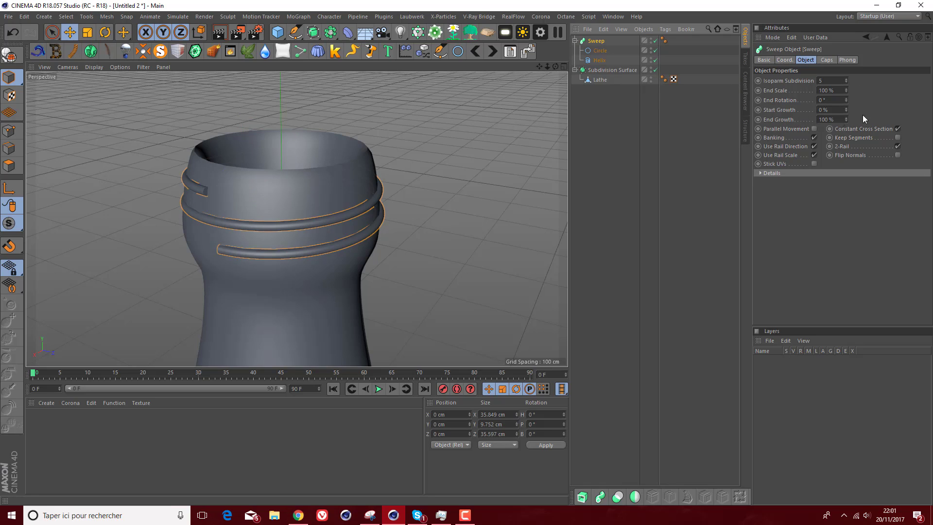
{"action": "left_click", "coordinate": [827, 60]}
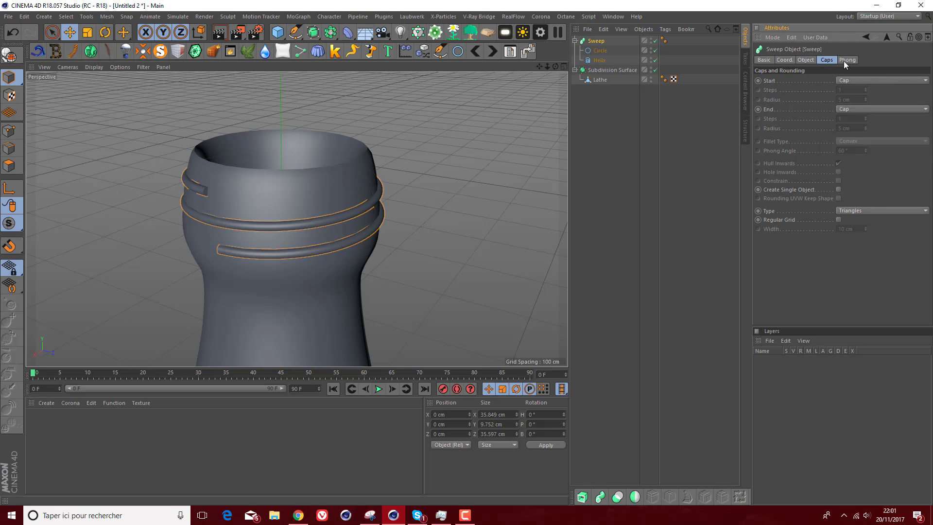
{"action": "left_click", "coordinate": [850, 79]}
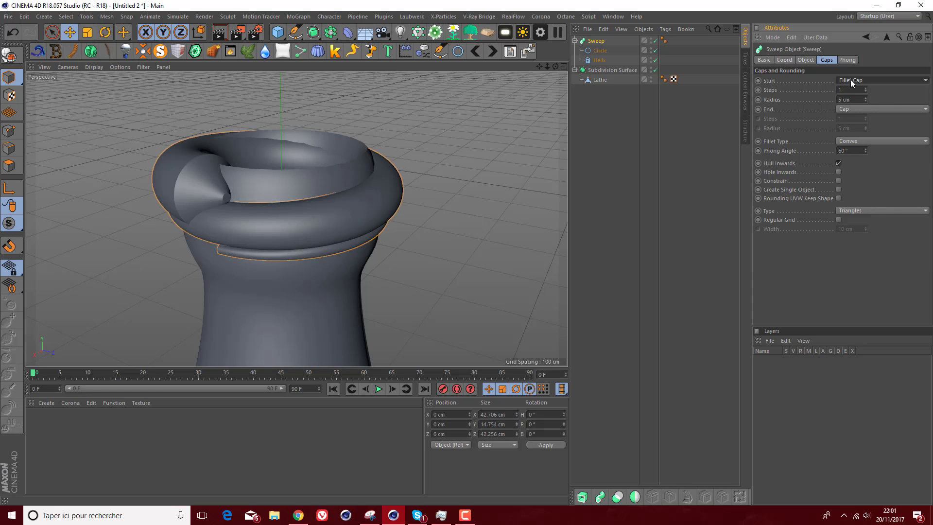
{"action": "scroll", "coordinate": [864, 101], "scroll_direction": "down", "scroll_amount": 3}
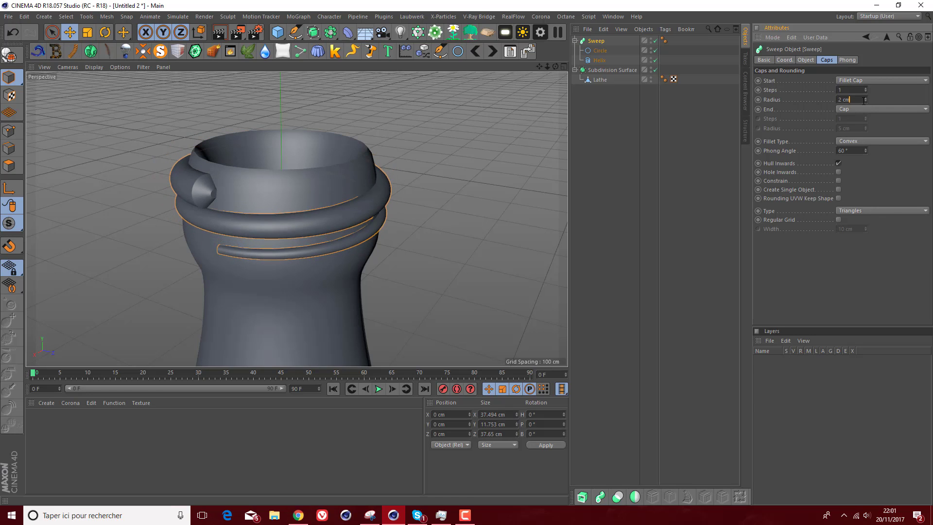
{"action": "scroll", "coordinate": [864, 100], "scroll_direction": "down", "scroll_amount": 1}
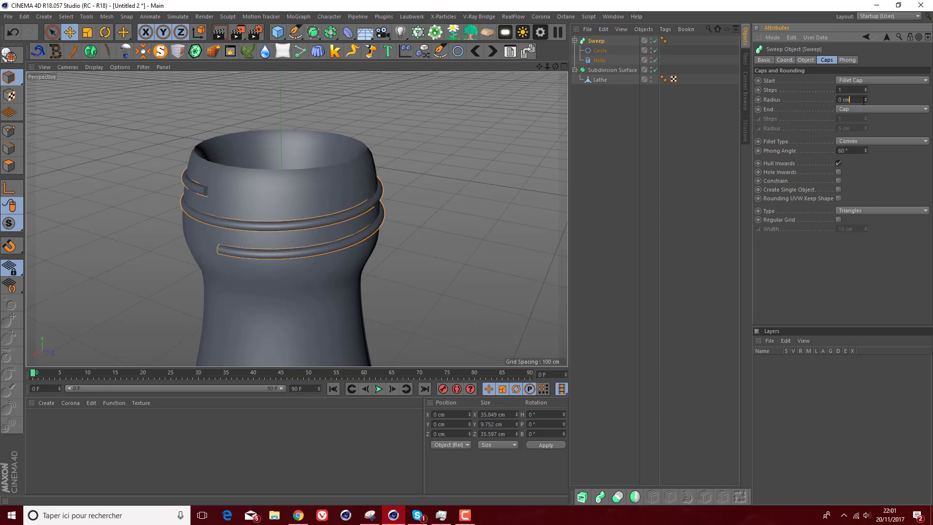
{"action": "scroll", "coordinate": [865, 100], "scroll_direction": "down", "scroll_amount": 1}
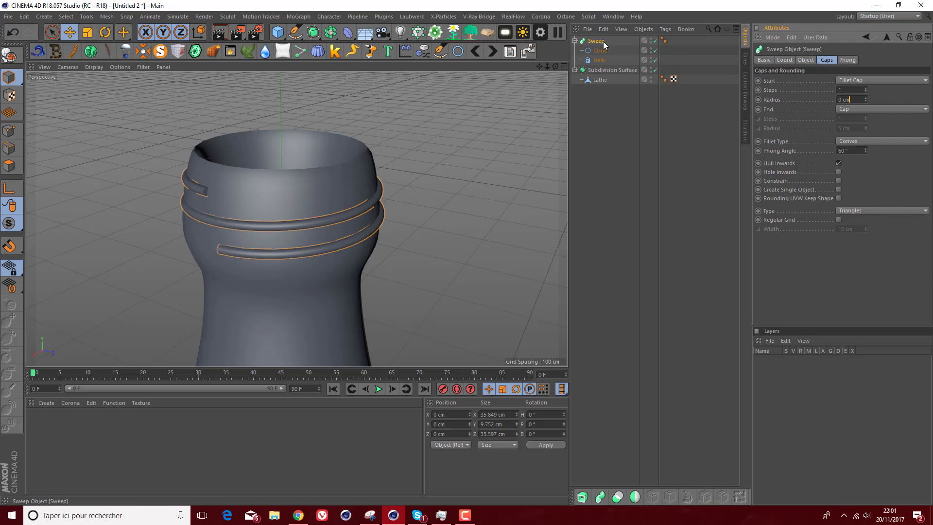
- Move the Sweep under the Subdivision Surface and group it with the Lathe in a null
{"action": "left_click", "coordinate": [577, 41]}
{"action": "left_click_drag", "start_coordinate": [587, 41], "coordinate": [596, 56]}
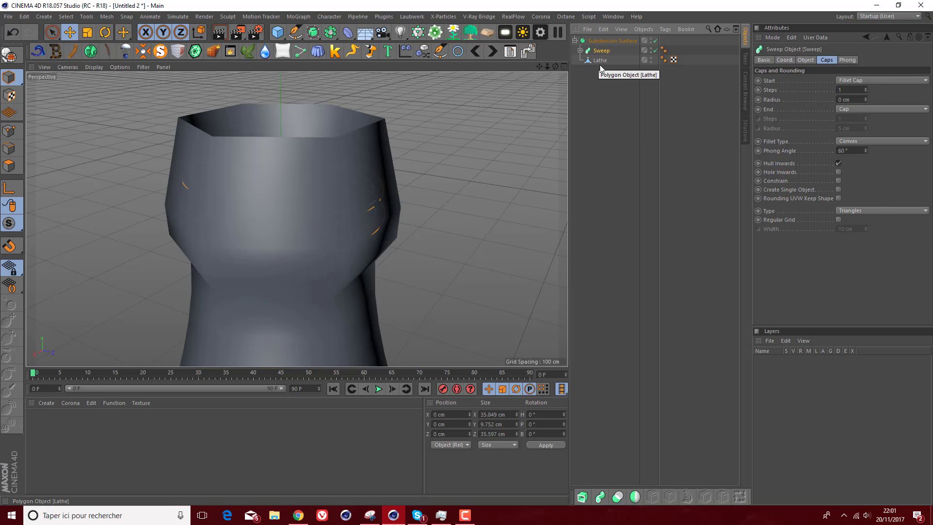
{"action": "left_click", "coordinate": [601, 60]}
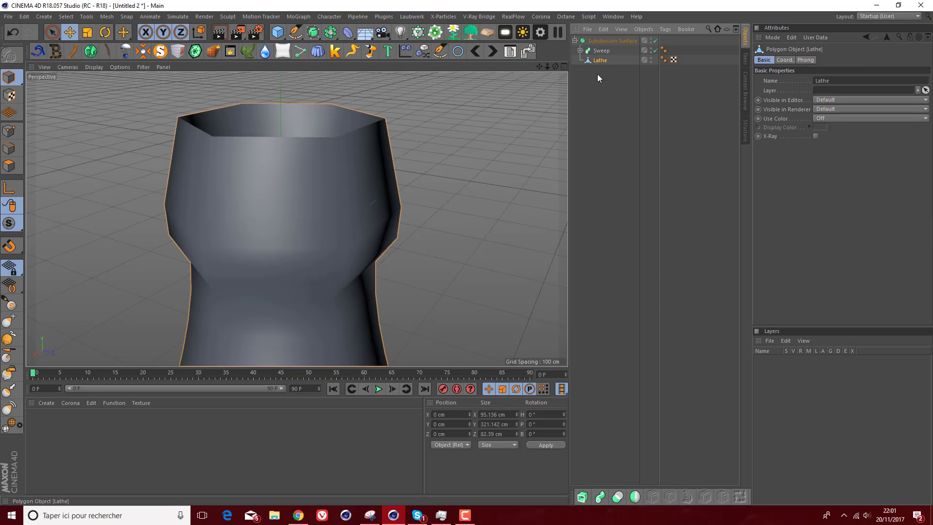
{"action": "left_click", "coordinate": [602, 51], "text": "ctrl"}
{"action": "key", "text": "alt+g"}
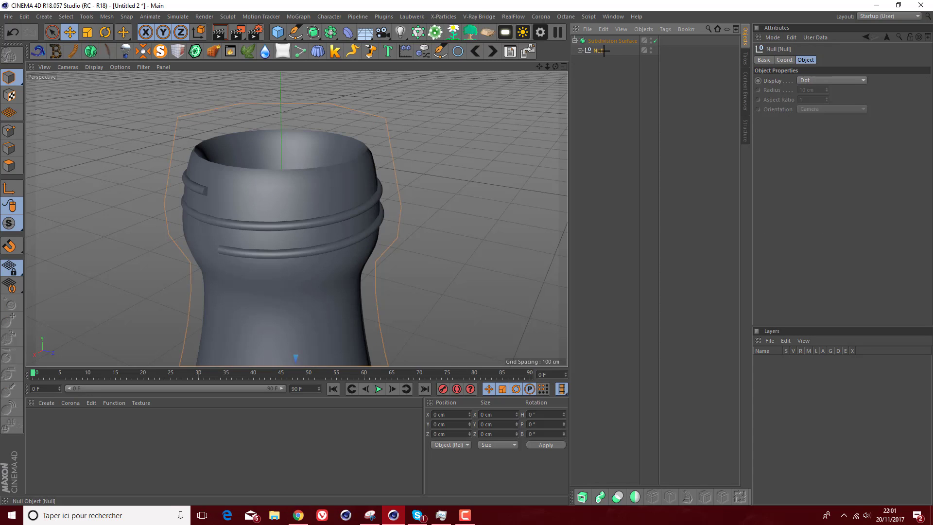
{"action": "left_click", "coordinate": [602, 98]}
{"action": "left_click", "coordinate": [581, 50]}
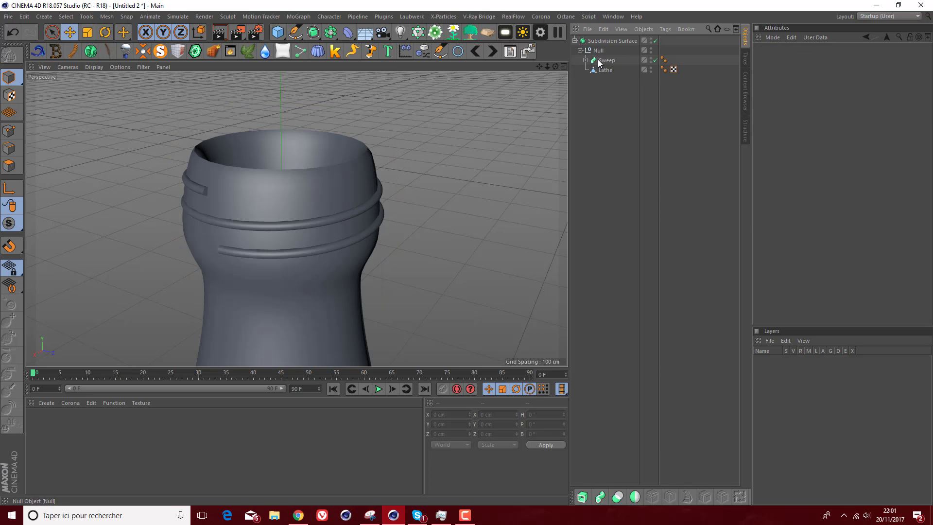
- Show mesh lines over the viewport shading to examine the start of the swept thread
{"action": "left_click", "coordinate": [599, 60]}
{"action": "scroll", "coordinate": [168, 180], "scroll_direction": "up", "scroll_amount": 4}
{"action": "scroll", "coordinate": [222, 198], "scroll_direction": "up", "scroll_amount": 4}
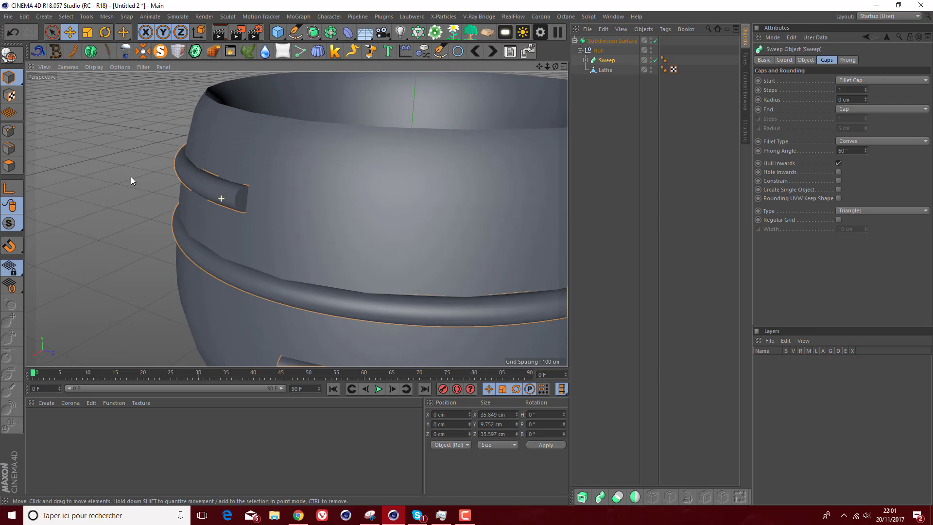
{"action": "left_click", "coordinate": [102, 66]}
{"action": "left_click", "coordinate": [109, 91]}
{"action": "scroll", "coordinate": [237, 196], "scroll_direction": "up", "scroll_amount": 6}
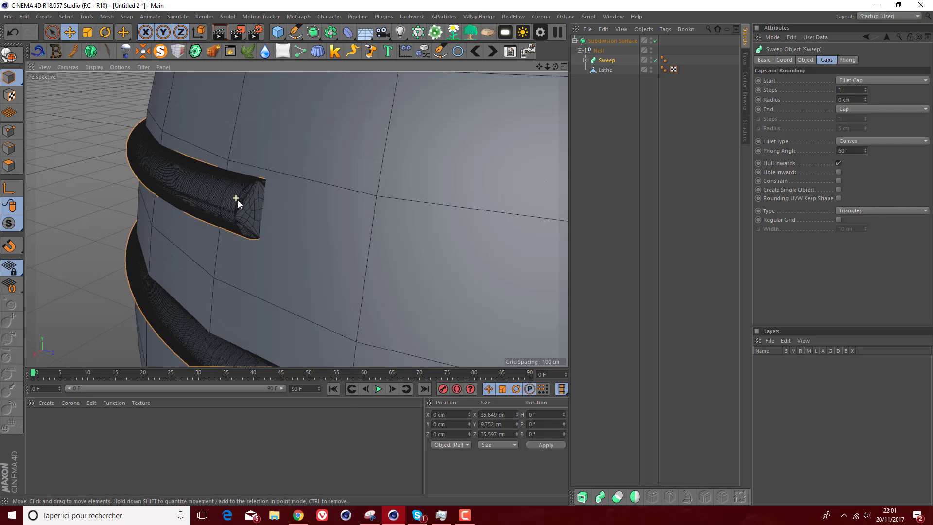
- Toggle the Sweep generator off and back on to check the thread's effect on the bottle neck
{"action": "left_click", "coordinate": [586, 60]}
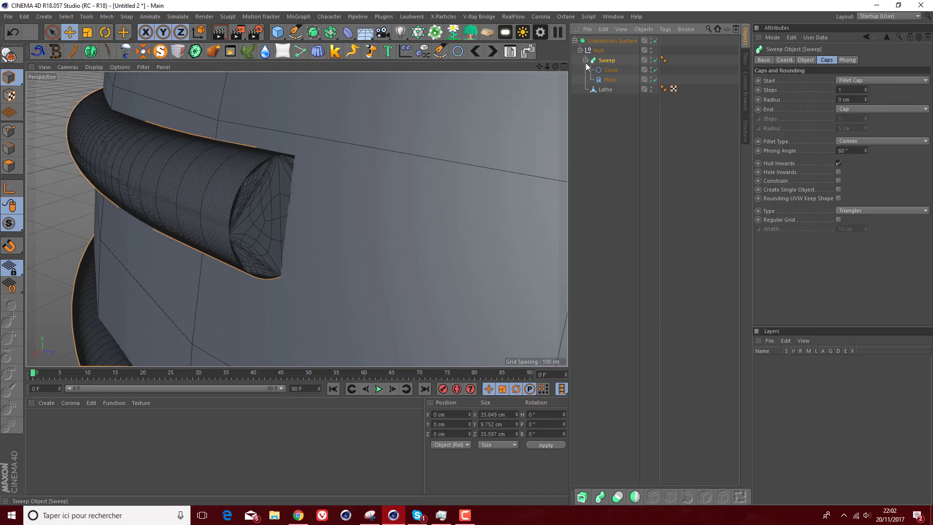
{"action": "left_click", "coordinate": [609, 72]}
{"action": "left_click", "coordinate": [656, 60]}
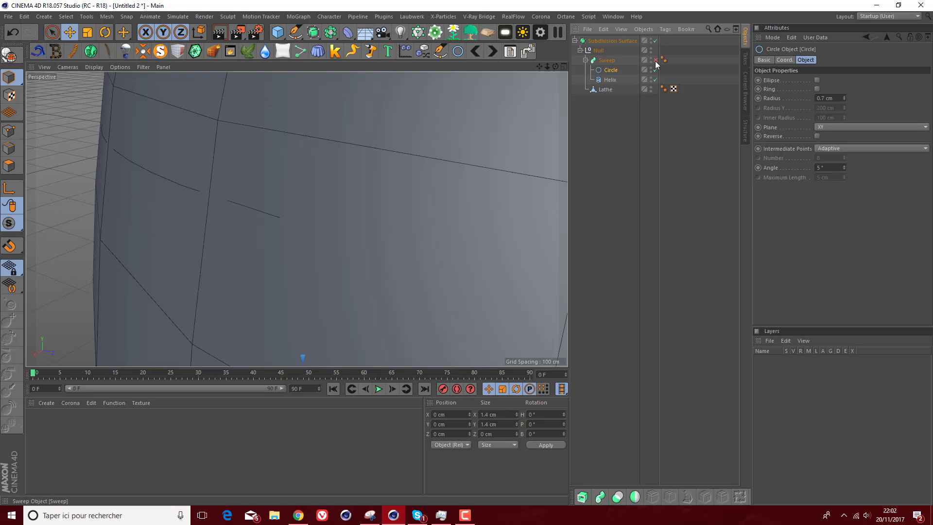
- Try None for the sweep's start cap, then set it to Cap
{"action": "left_click", "coordinate": [606, 60]}
{"action": "left_click", "coordinate": [827, 60]}
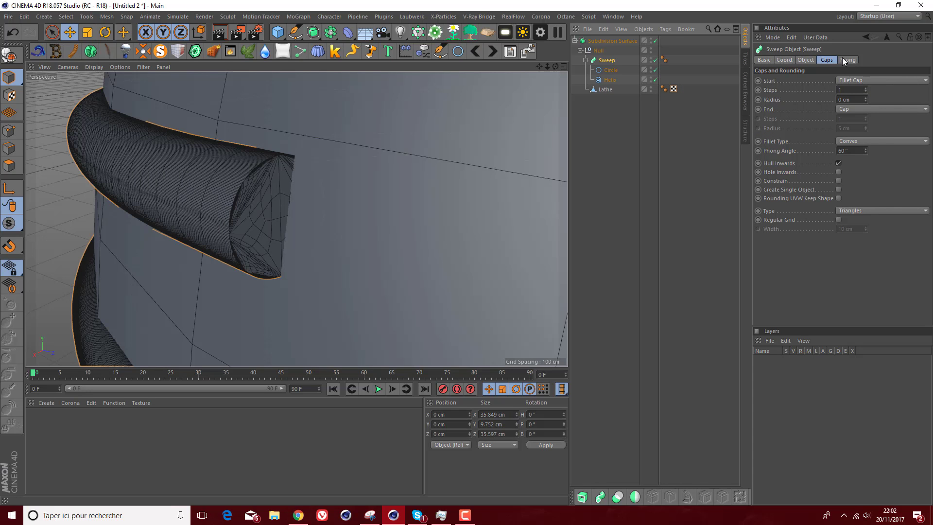
{"action": "left_click", "coordinate": [850, 76]}
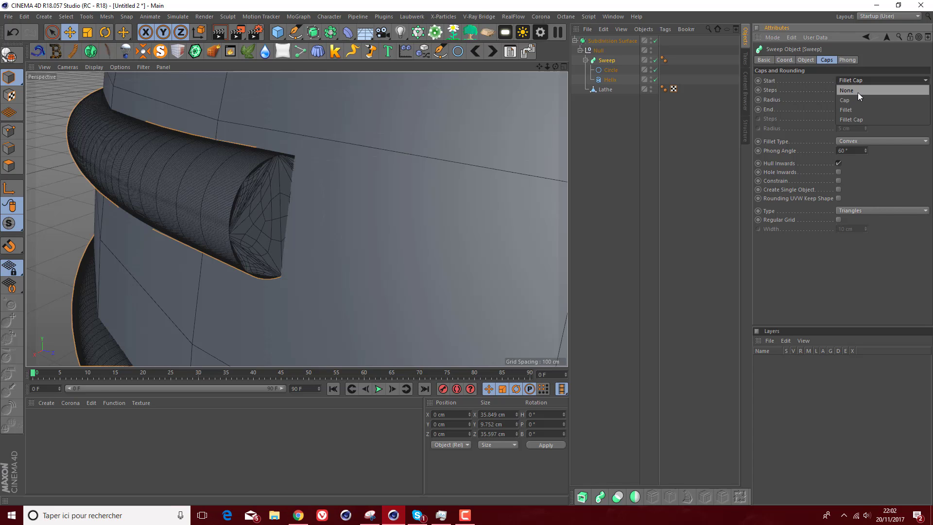
{"action": "left_click", "coordinate": [858, 93]}
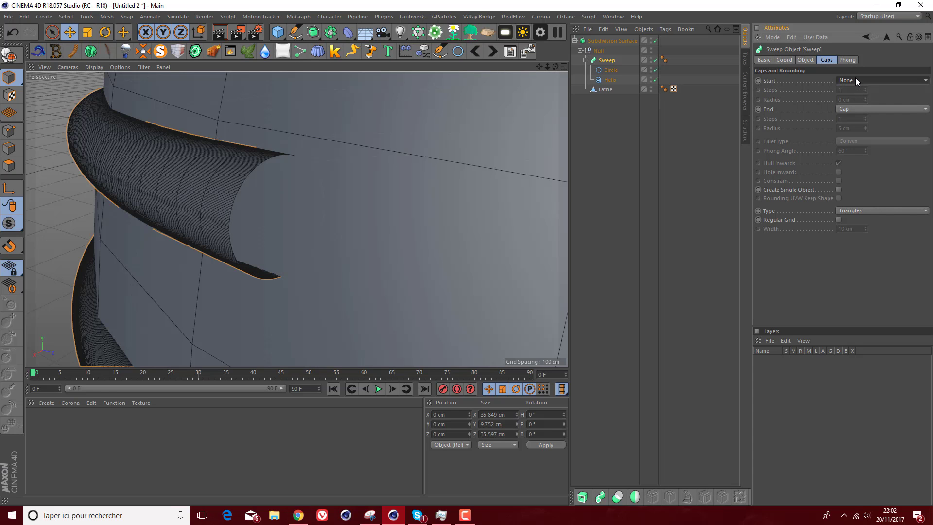
{"action": "scroll", "coordinate": [855, 78], "scroll_direction": "down", "scroll_amount": 1}
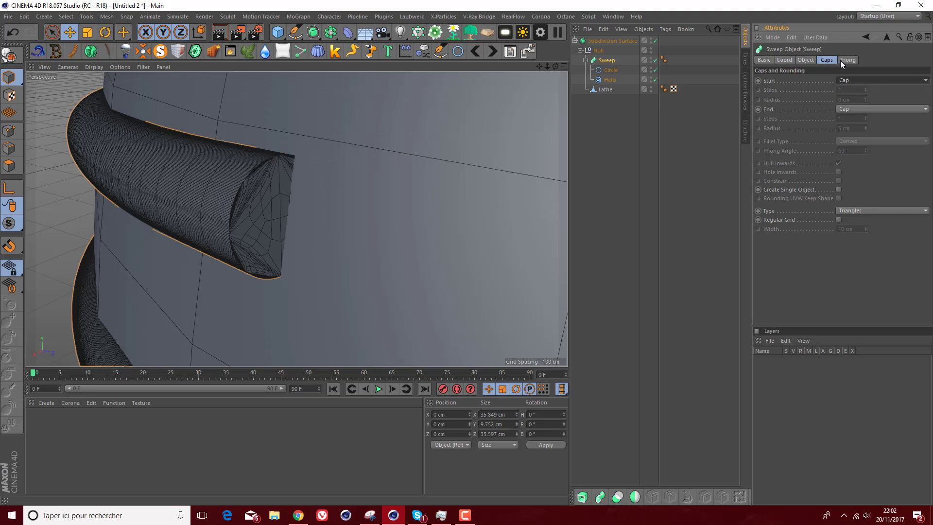
{"action": "left_click", "coordinate": [847, 60]}
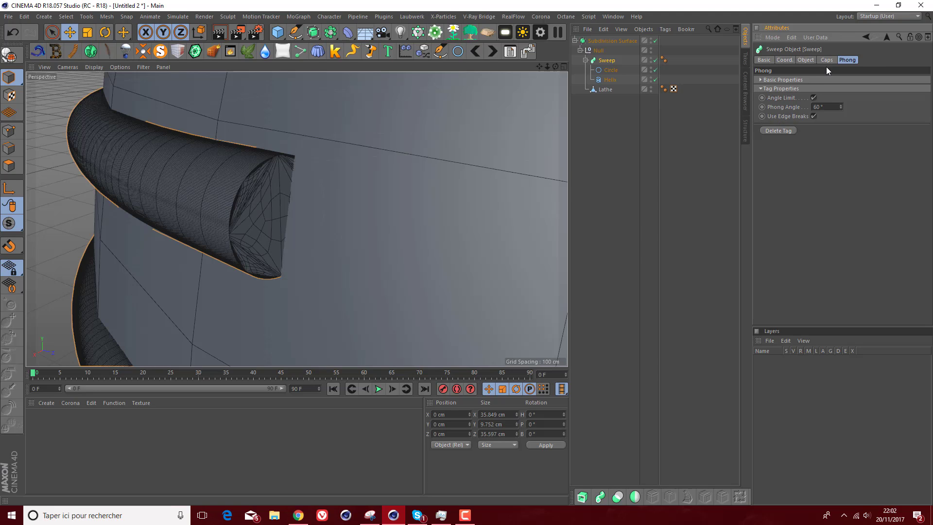
{"action": "left_click", "coordinate": [827, 61]}
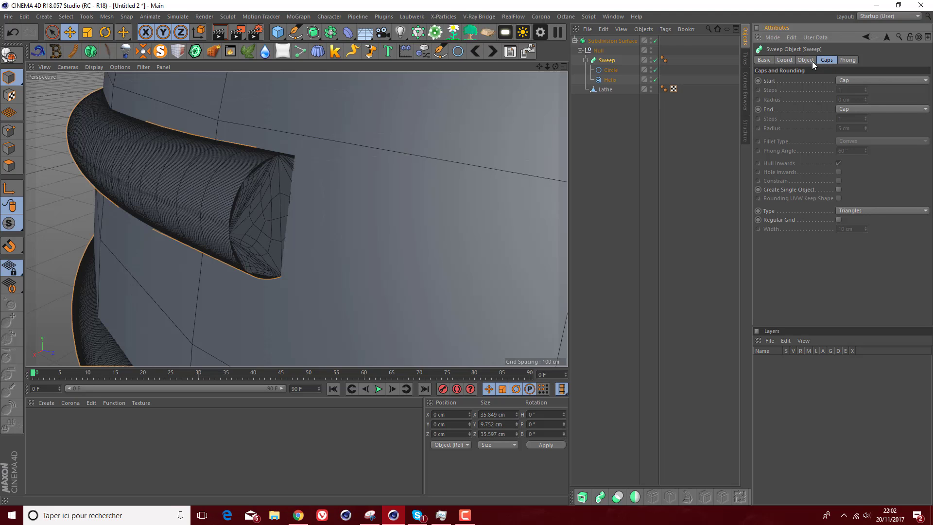
{"action": "left_click", "coordinate": [812, 61]}
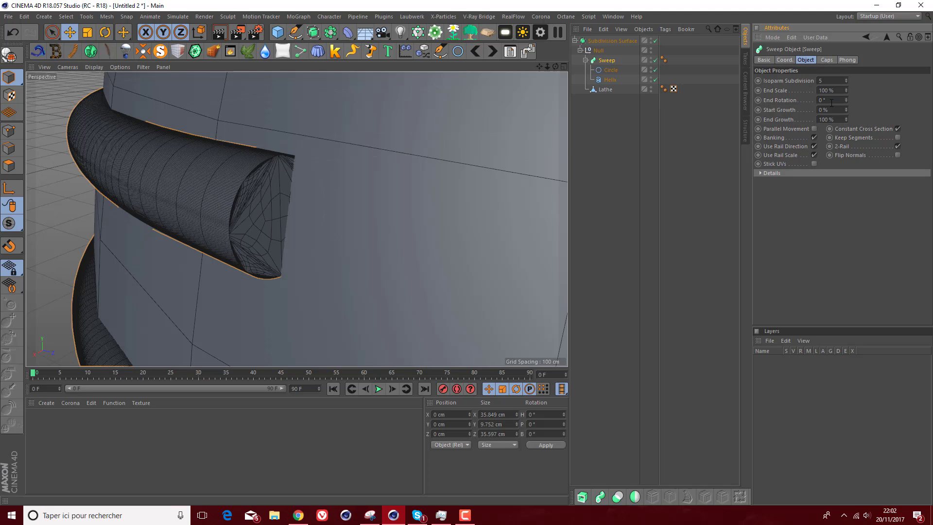
- Try an End Growth of 1% on the Sweep, then set it back to 100%
{"action": "left_click_drag", "start_coordinate": [846, 120], "coordinate": [792, 100]}
{"action": "type", "text": "100"}
{"action": "key", "text": "Return"}
{"action": "left_click_drag", "start_coordinate": [833, 119], "coordinate": [790, 122]}
{"action": "type", "text": "1"}
{"action": "key", "text": "Return"}
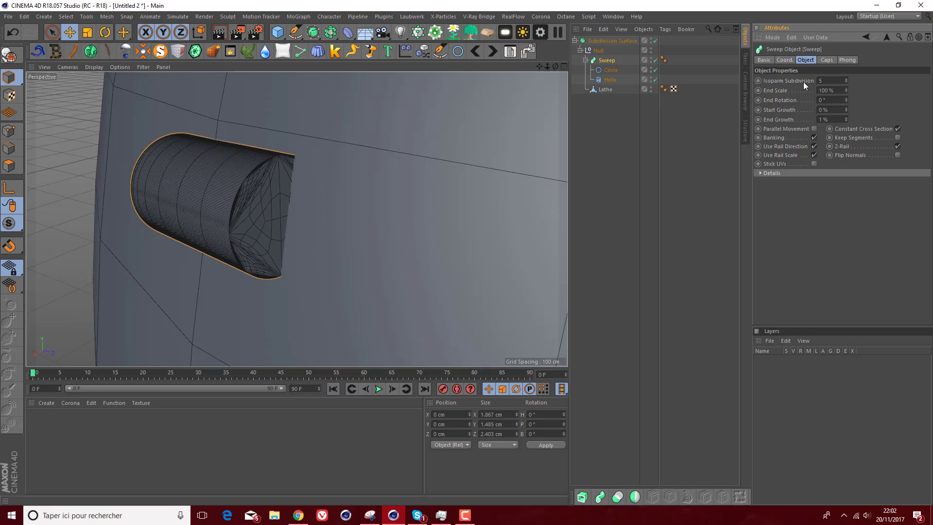
{"action": "left_click_drag", "start_coordinate": [841, 121], "coordinate": [786, 97]}
{"action": "type", "text": "100"}
{"action": "key", "text": "Return"}
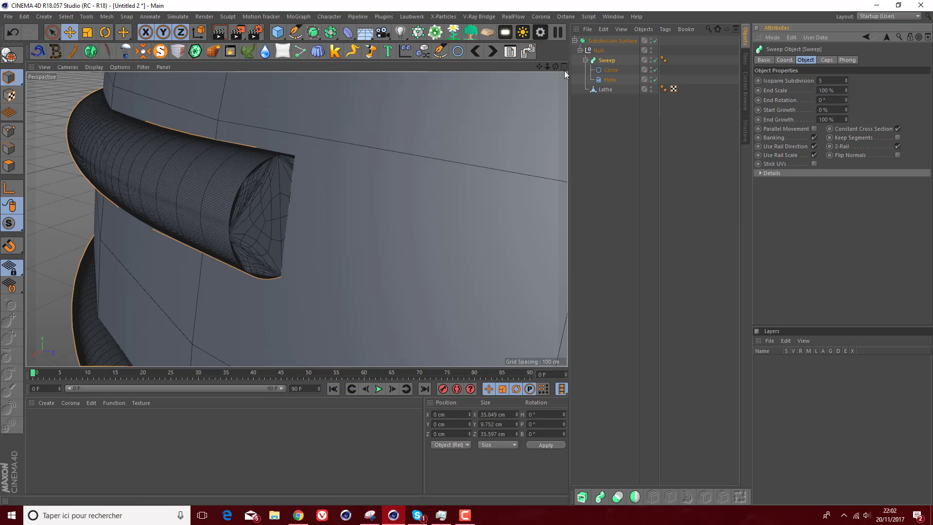
- Try End Scale values of 50% and 33% on the Sweep to taper the thread, then undo both changes
{"action": "scroll", "coordinate": [296, 219], "scroll_direction": "down", "scroll_amount": 10}
{"action": "scroll", "coordinate": [296, 218], "scroll_direction": "up", "scroll_amount": 4}
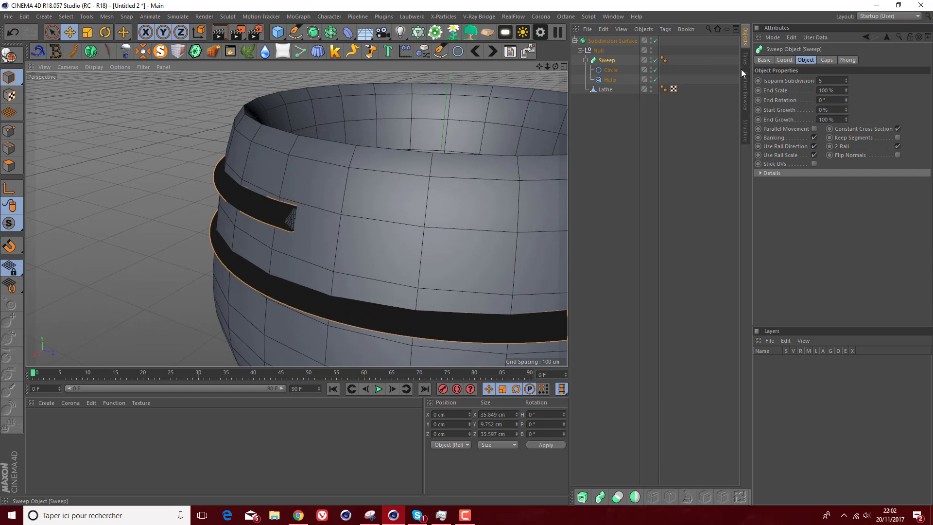
{"action": "double_click", "coordinate": [832, 90]}
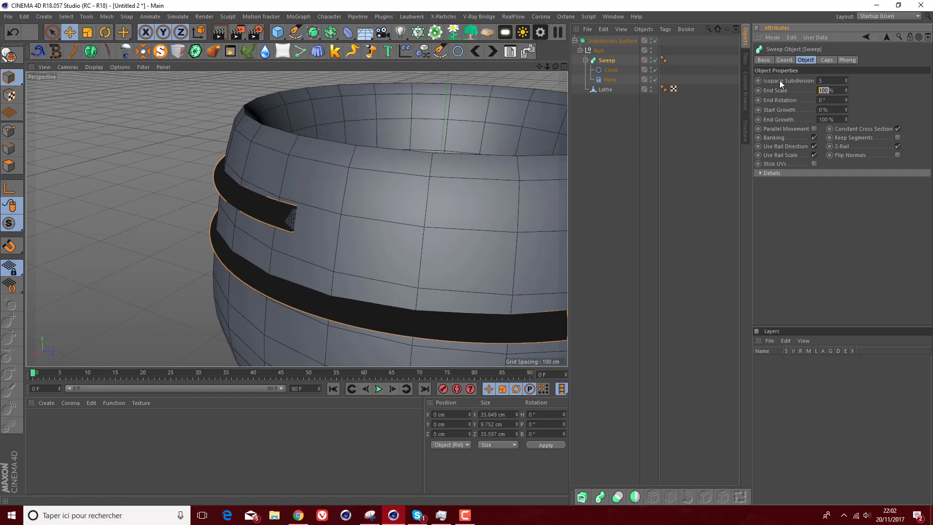
{"action": "type", "text": "50"}
{"action": "key", "text": "Return"}
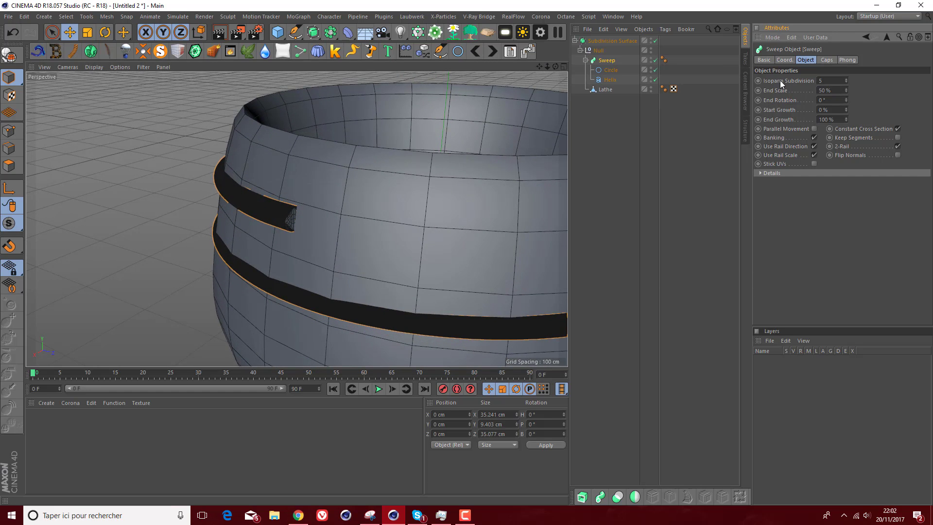
{"action": "double_click", "coordinate": [832, 90]}
{"action": "type", "text": "33"}
{"action": "key", "text": "Return"}
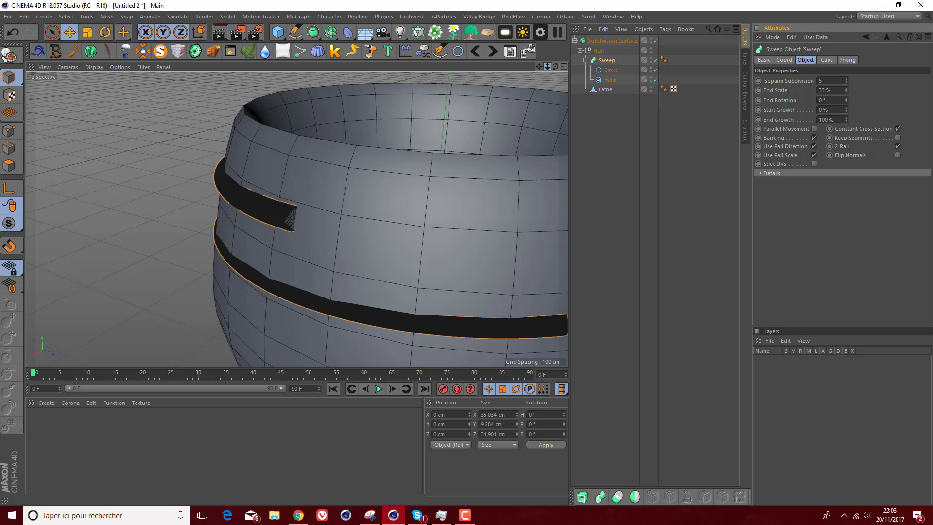
{"action": "scroll", "coordinate": [297, 220], "scroll_direction": "down", "scroll_amount": 5}
{"action": "scroll", "coordinate": [297, 220], "scroll_direction": "up", "scroll_amount": 6}
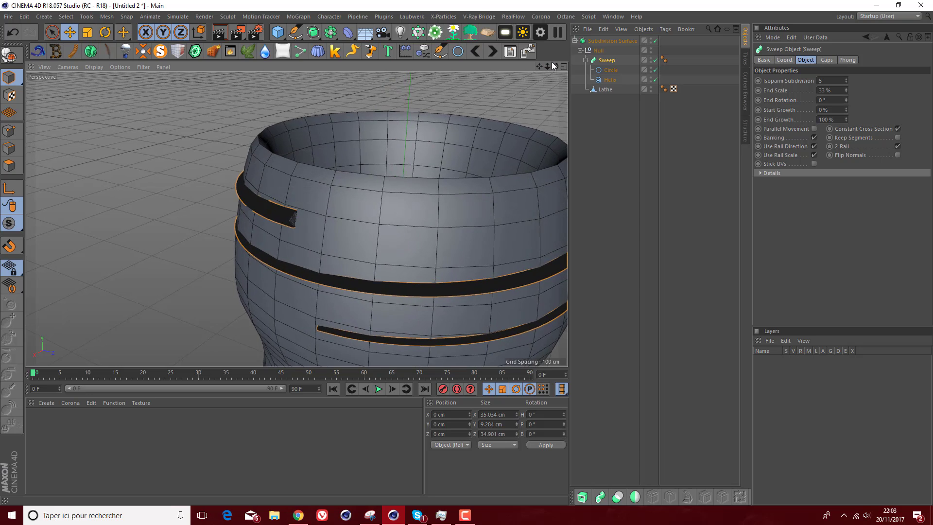
{"action": "left_click_drag", "start_coordinate": [297, 218], "coordinate": [282, 203], "text": "alt"}
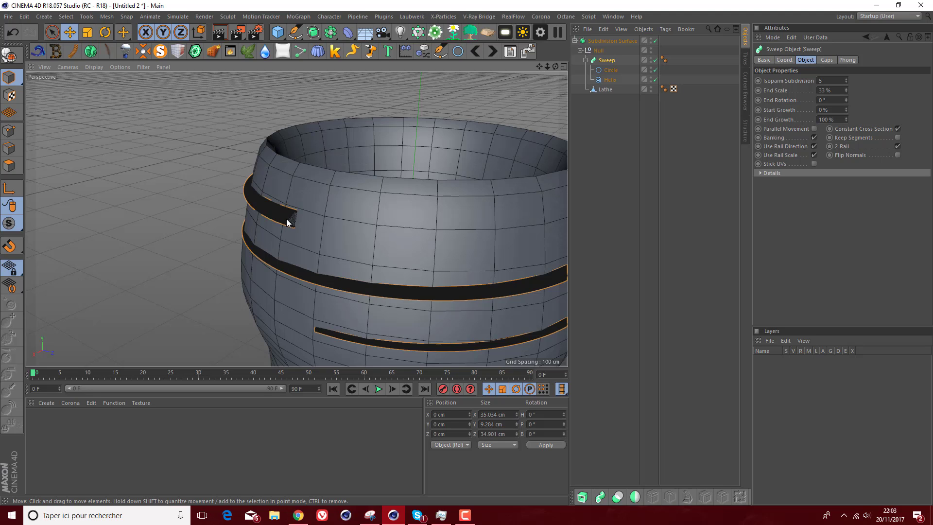
{"action": "left_click", "coordinate": [14, 37]}
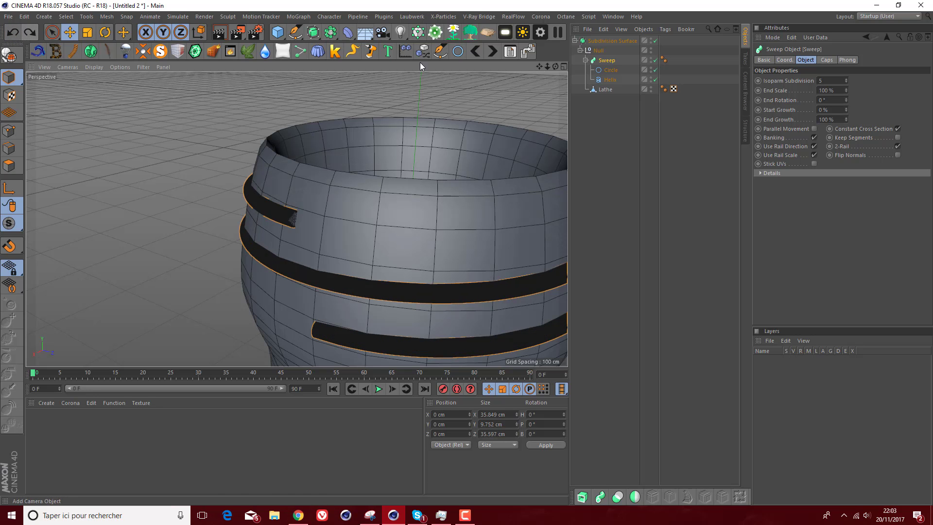
- Examine both ends of the thread around the bottle neck from different angles
{"action": "scroll", "coordinate": [297, 220], "scroll_direction": "down", "scroll_amount": 8}
{"action": "right_click_drag", "start_coordinate": [324, 138], "coordinate": [306, 141], "text": "alt"}
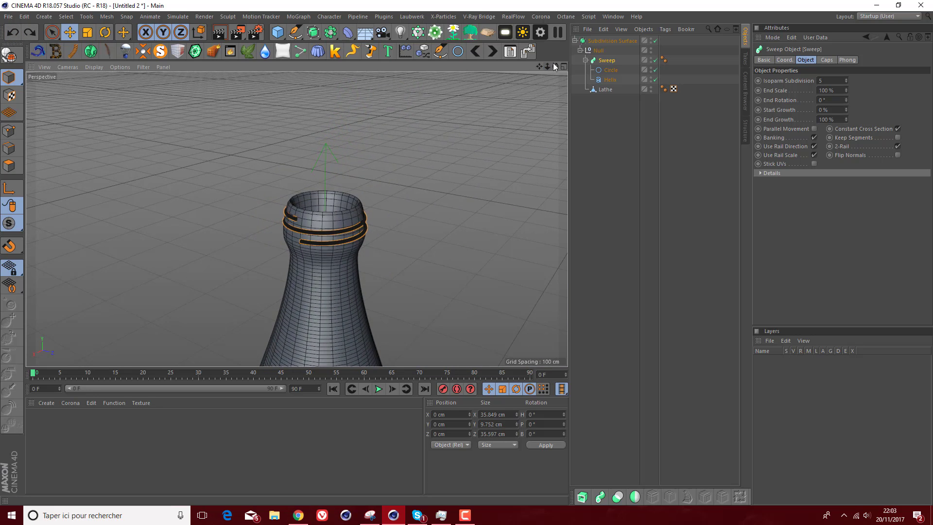
{"action": "mouse_move", "coordinate": [325, 138]}
{"action": "left_mouse_down", "text": "alt"}
{"action": "mouse_move", "coordinate": [354, 97]}
{"action": "mouse_move", "coordinate": [325, 138]}
{"action": "left_mouse_up", "text": "alt"}
{"action": "scroll", "coordinate": [311, 272], "scroll_direction": "up", "scroll_amount": 10}
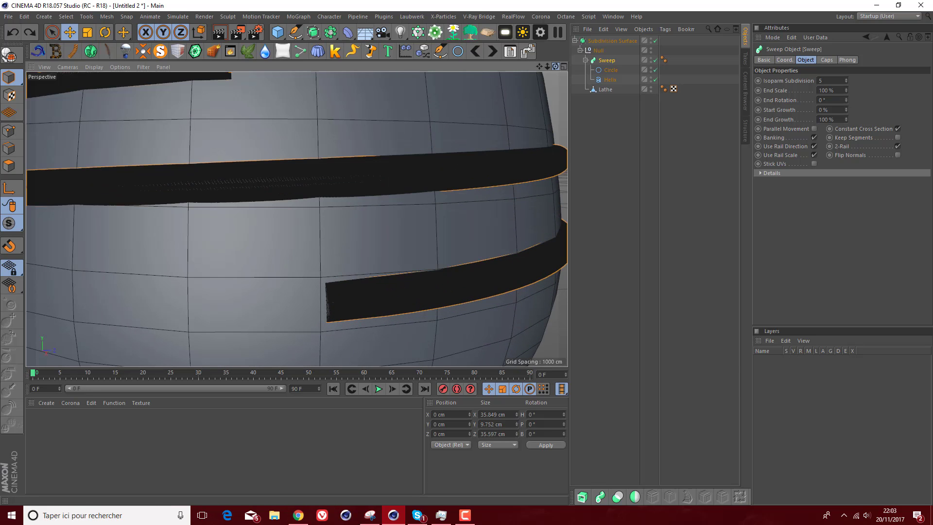
{"action": "left_click_drag", "start_coordinate": [273, 219], "coordinate": [365, 305], "text": "alt"}
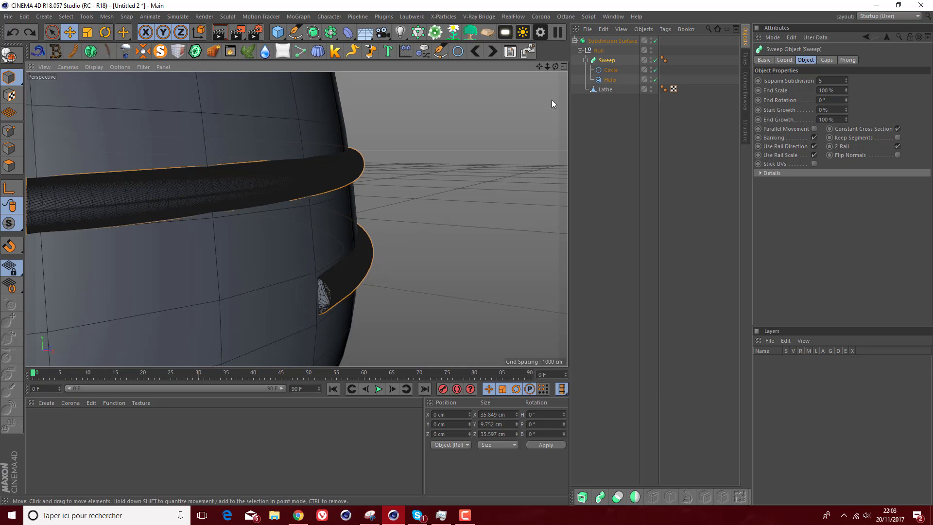
{"action": "left_click_drag", "start_coordinate": [556, 66], "coordinate": [537, 175]}
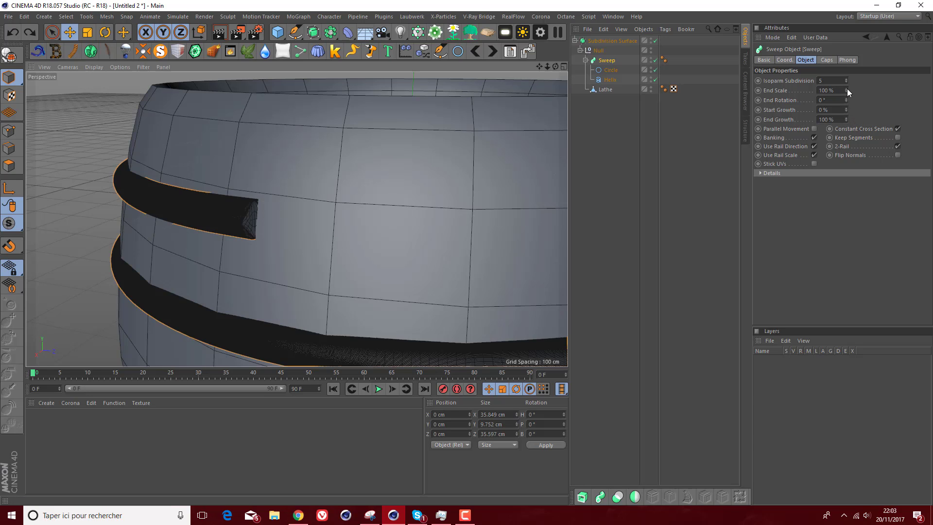
- Try an end radius of 11.354 cm and a start radius of 14.354 cm on the Helix, restoring each original value
{"action": "left_click", "coordinate": [610, 80]}
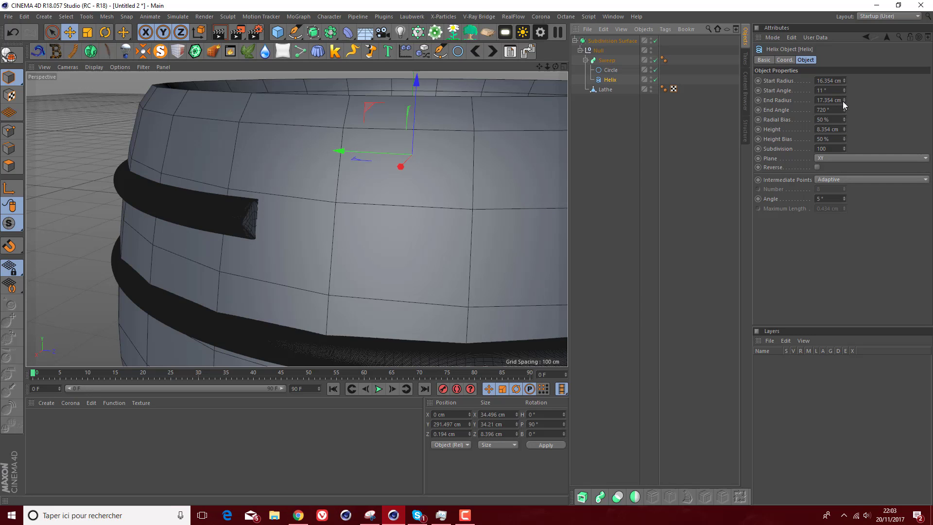
{"action": "left_click", "coordinate": [844, 102]}
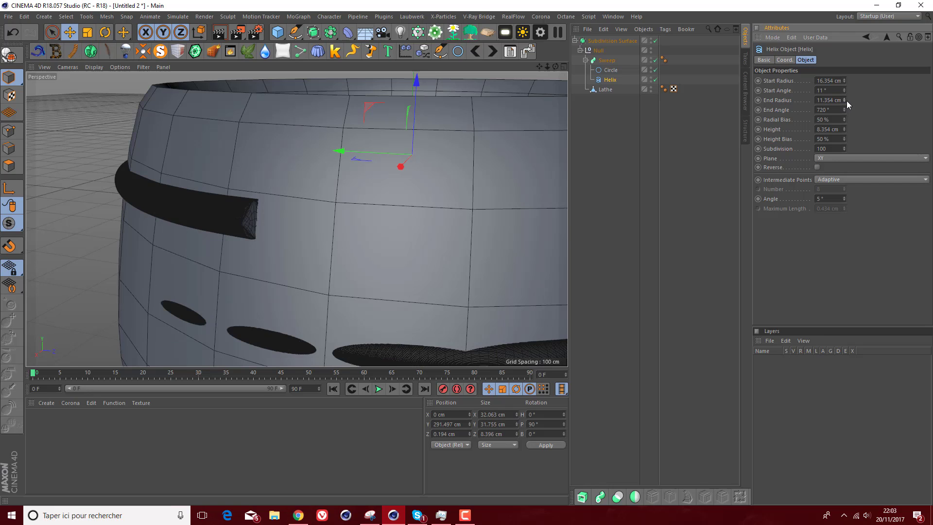
{"action": "left_click_drag", "start_coordinate": [846, 100], "coordinate": [847, 98]}
{"action": "left_click", "coordinate": [844, 81]}
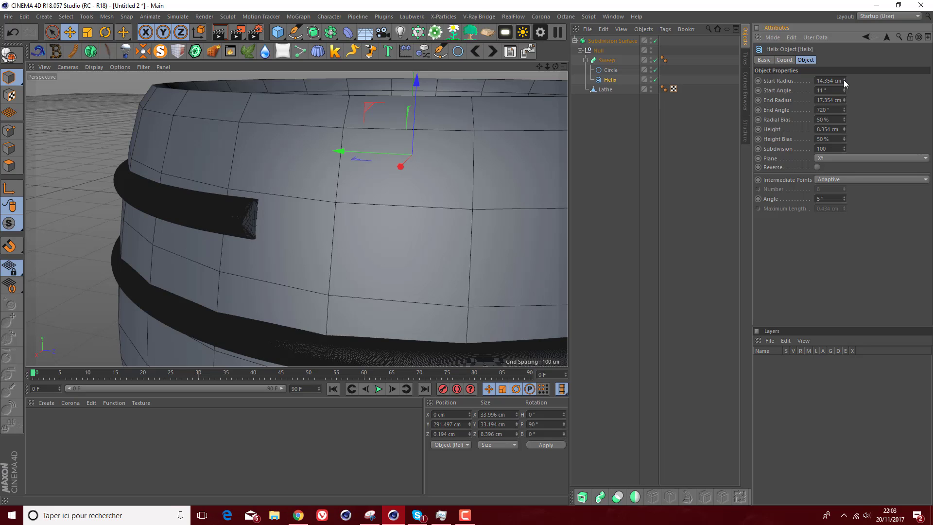
{"action": "left_click", "coordinate": [845, 80]}
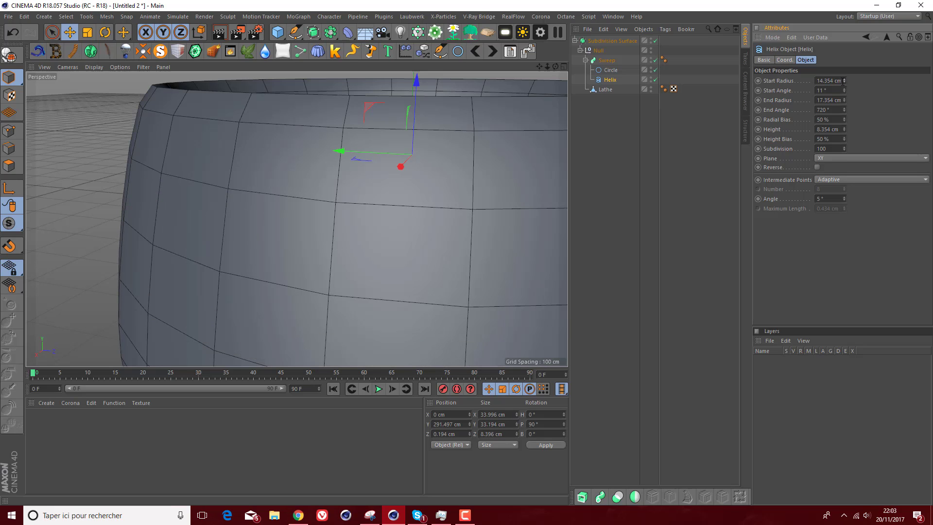
{"action": "key", "text": "ctrl+z"}
{"action": "key", "text": "ctrl+z"}
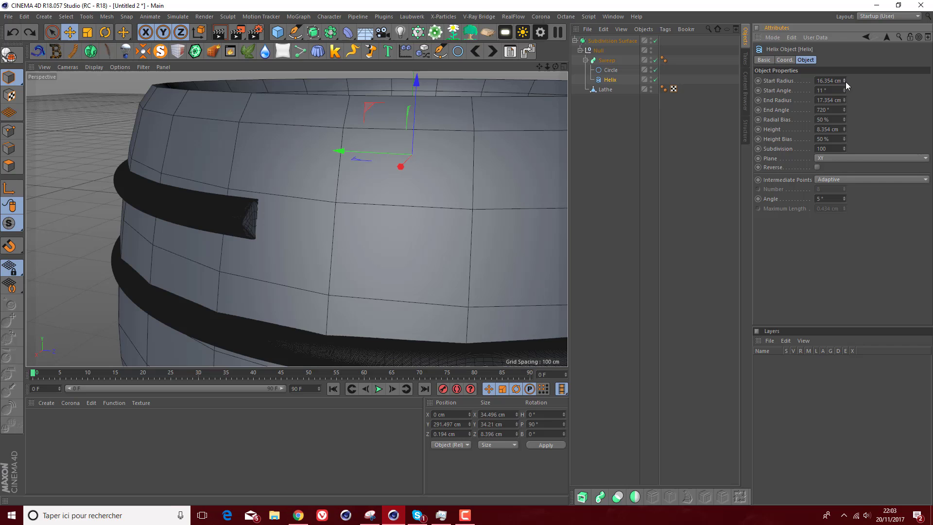
- Move the Sweep out of the Subdivision Surface to the top of the hierarchy and set its End Scale to 101%
{"action": "left_click", "coordinate": [586, 60]}
{"action": "left_click_drag", "start_coordinate": [594, 41], "coordinate": [595, 39]}
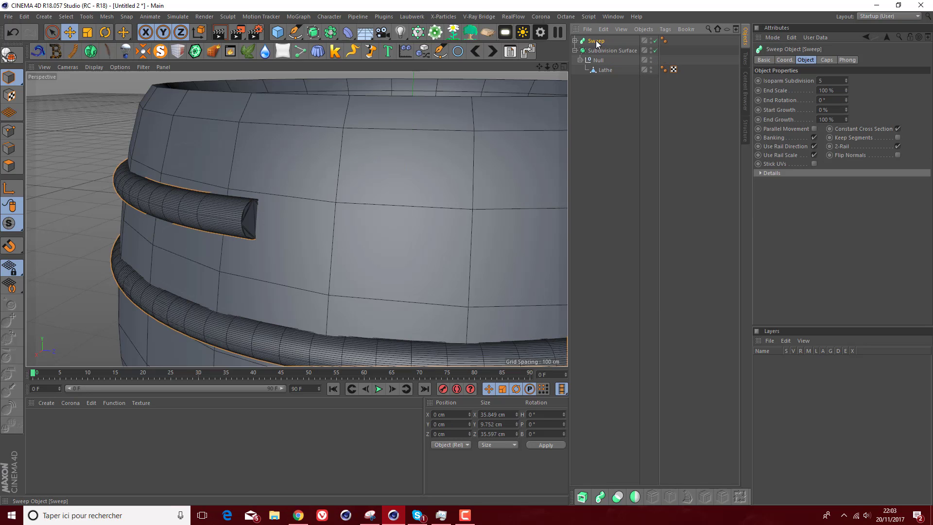
{"action": "left_click", "coordinate": [846, 89]}
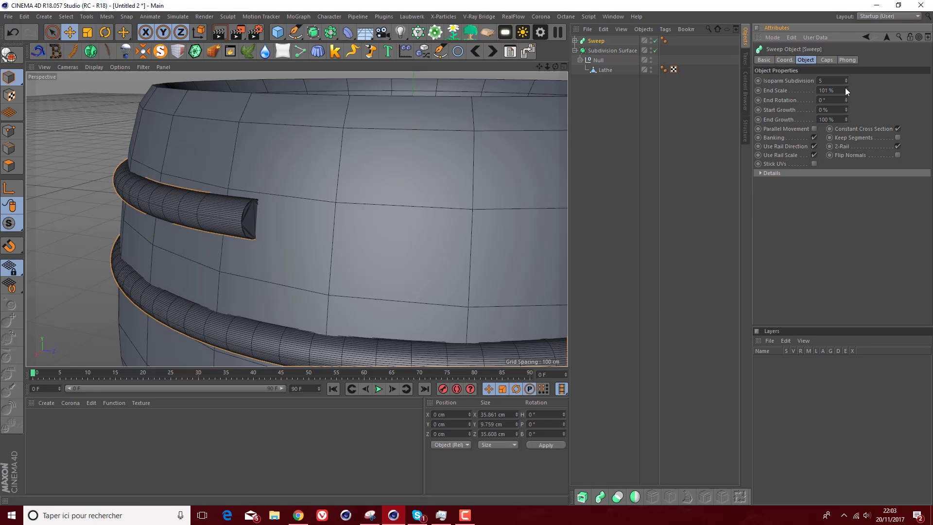
- Set the Helix's start radius to 16 cm and its end angle to 821°
{"action": "left_click", "coordinate": [576, 40]}
{"action": "left_click", "coordinate": [595, 59]}
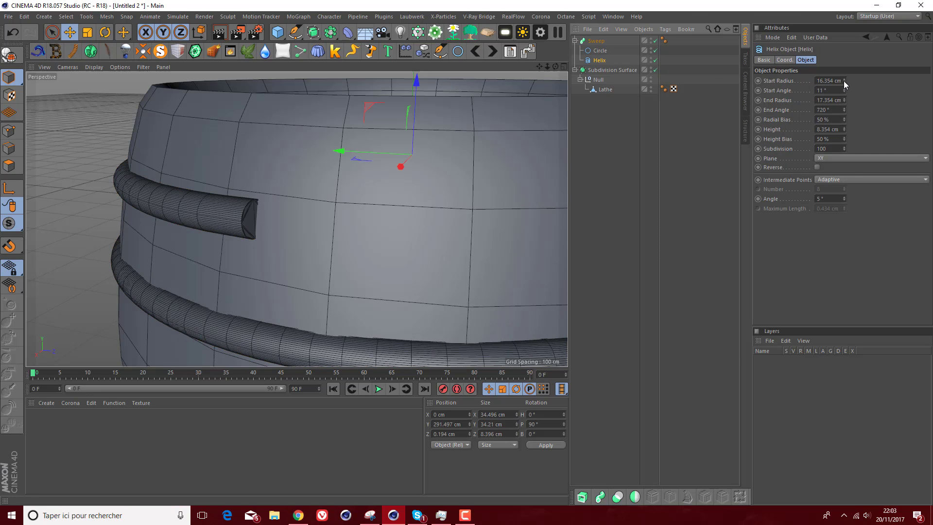
{"action": "left_click", "coordinate": [843, 81]}
{"action": "left_click", "coordinate": [844, 80]}
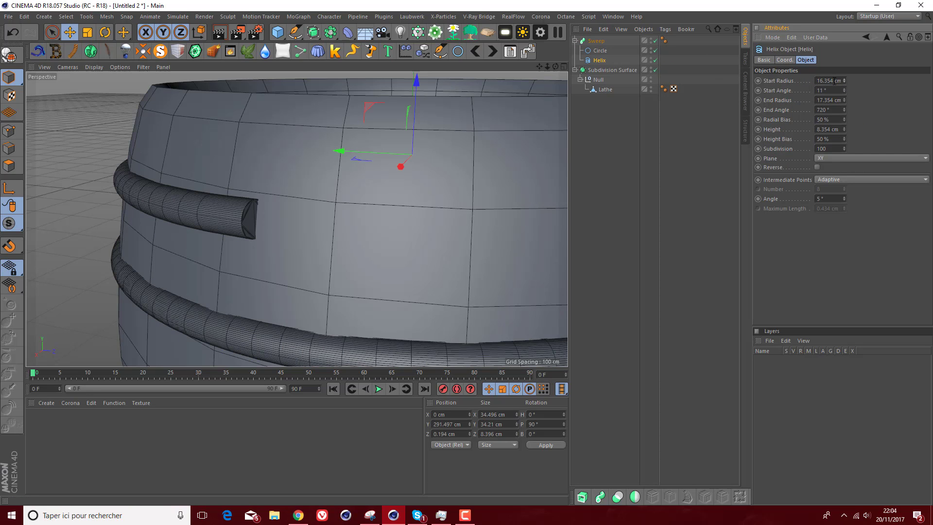
{"action": "left_click_drag", "start_coordinate": [834, 81], "coordinate": [828, 83]}
{"action": "key", "text": "BackSpace"}
{"action": "key", "text": "Return"}
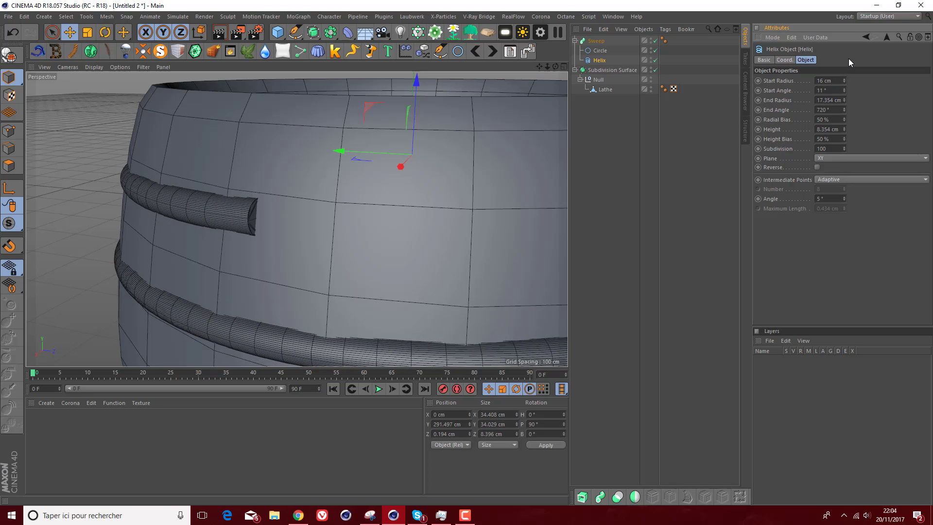
{"action": "left_click_drag", "start_coordinate": [548, 66], "coordinate": [296, 219]}
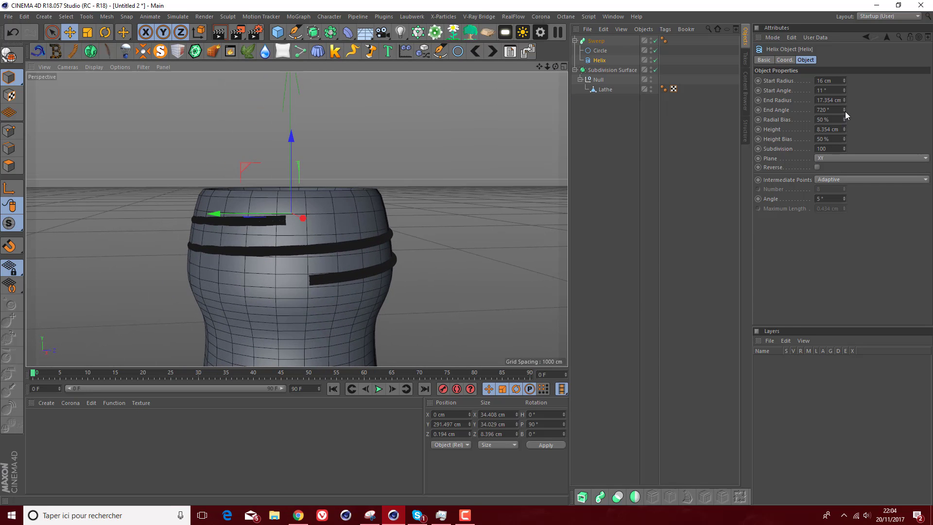
{"action": "mouse_move", "coordinate": [844, 110]}
{"action": "left_mouse_down"}
{"action": "mouse_move", "coordinate": [844, 128]}
{"action": "mouse_move", "coordinate": [845, 102]}
{"action": "left_mouse_up"}
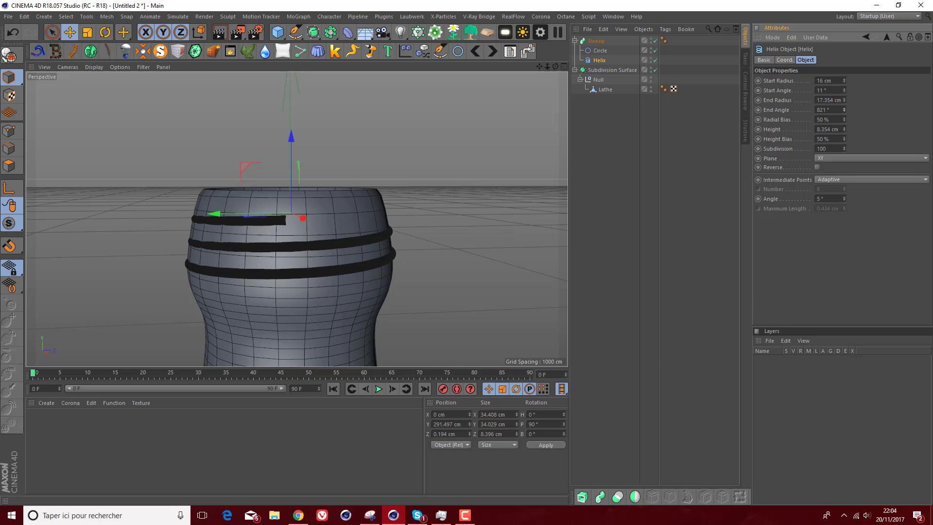
- Render the bottle in the Octane Live Viewer to inspect the thread up close, then pause the render and close the viewer
{"action": "left_click_drag", "start_coordinate": [556, 69], "coordinate": [539, 59]}
{"action": "left_click_drag", "start_coordinate": [547, 66], "coordinate": [535, 79]}
{"action": "left_click_drag", "start_coordinate": [396, 185], "coordinate": [611, 158]}
{"action": "left_click", "coordinate": [417, 182]}
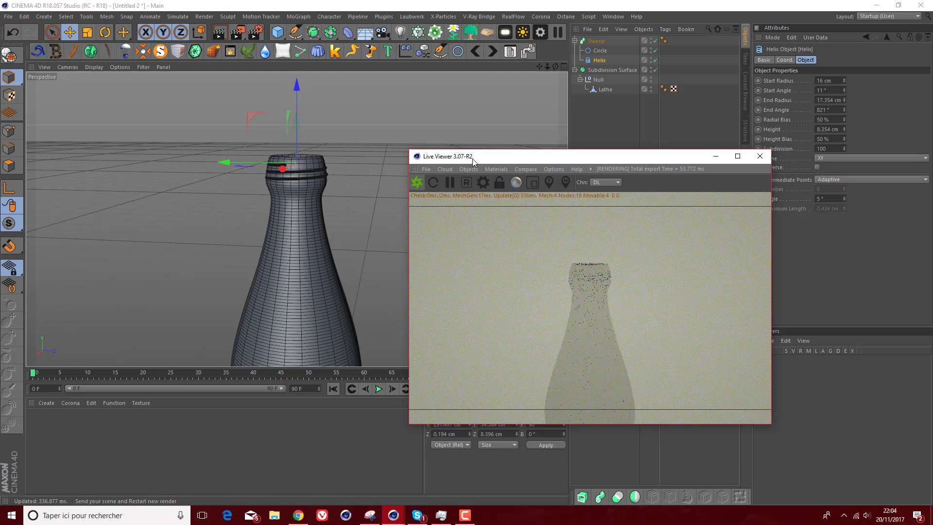
{"action": "scroll", "coordinate": [327, 168], "scroll_direction": "up", "scroll_amount": 8}
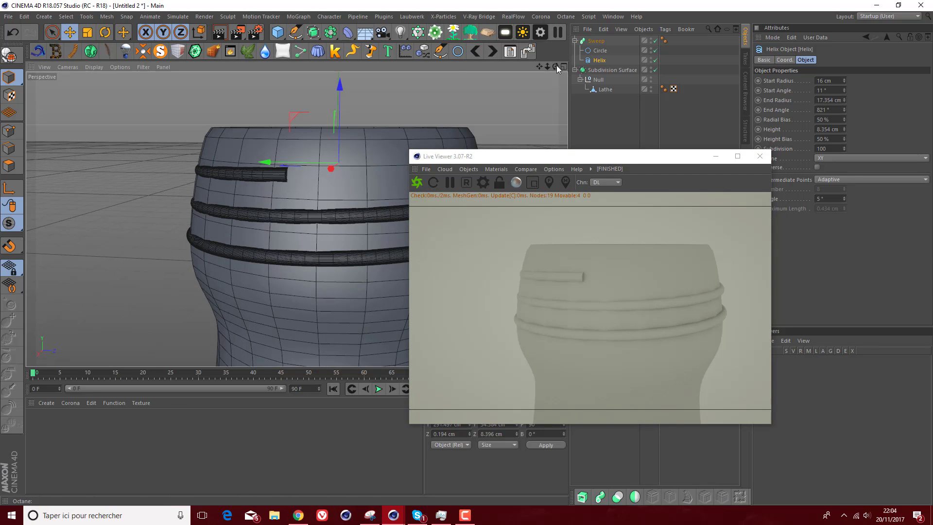
{"action": "left_click_drag", "start_coordinate": [555, 66], "coordinate": [392, 139]}
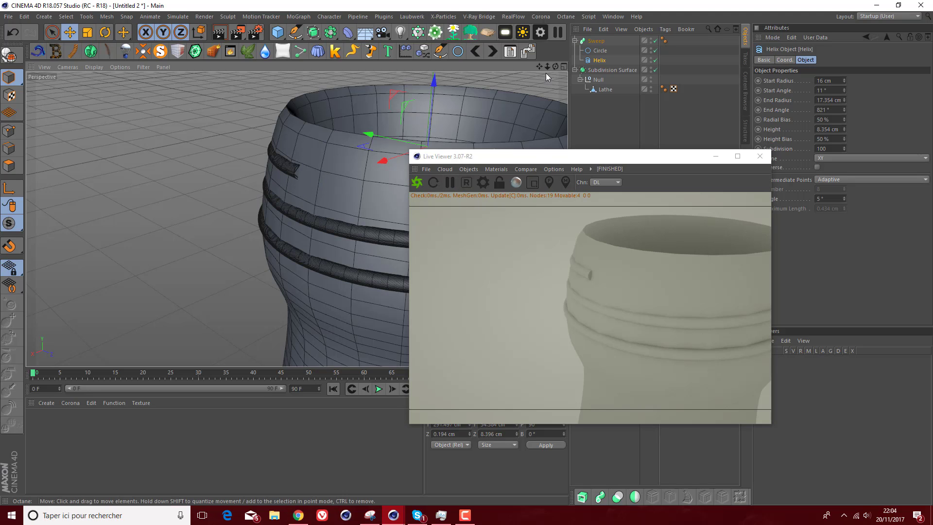
{"action": "left_click_drag", "start_coordinate": [548, 67], "coordinate": [530, 89]}
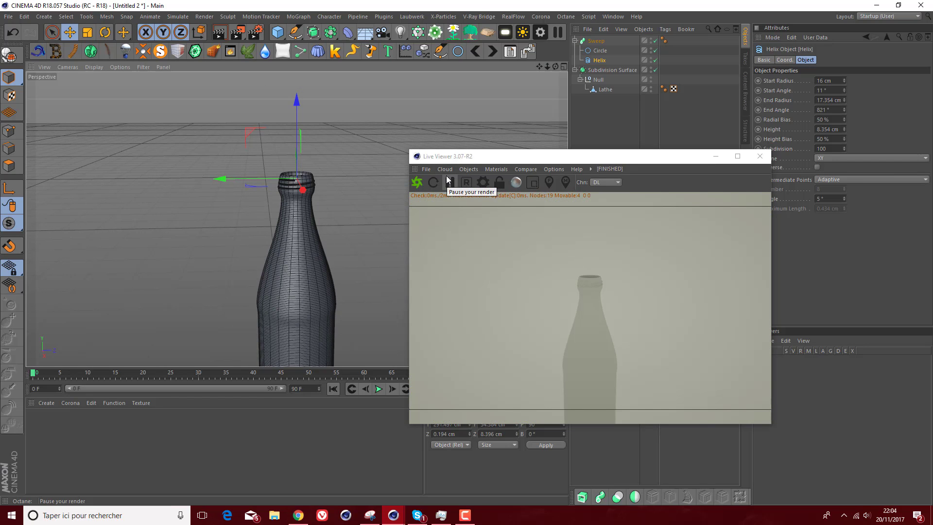
{"action": "left_click", "coordinate": [447, 180]}
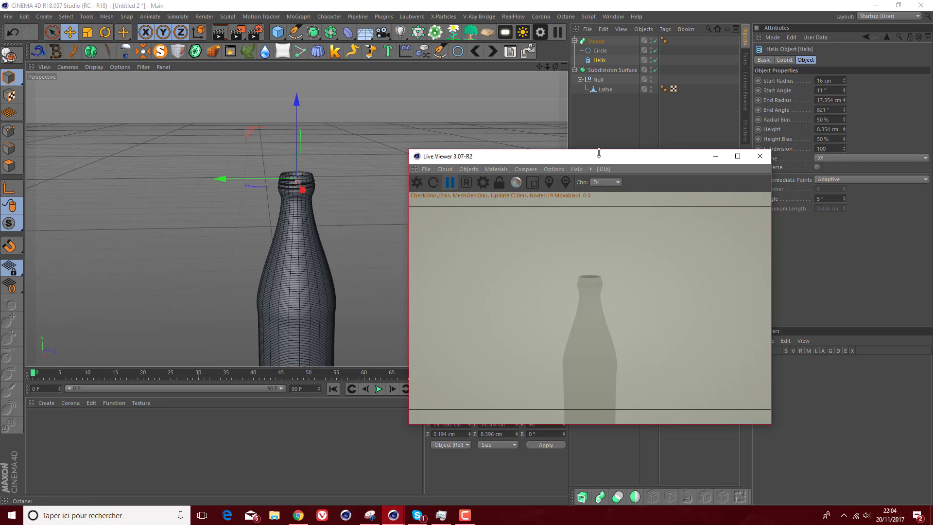
{"action": "left_click", "coordinate": [760, 156]}
- Add a Cylinder and raise it along Y to about 378 cm, at the height of the bottle's neck
{"action": "left_click_drag", "start_coordinate": [540, 67], "coordinate": [543, 136]}
{"action": "scroll", "coordinate": [335, 185], "scroll_direction": "up", "scroll_amount": 4}
{"action": "scroll", "coordinate": [325, 197], "scroll_direction": "up", "scroll_amount": 5}
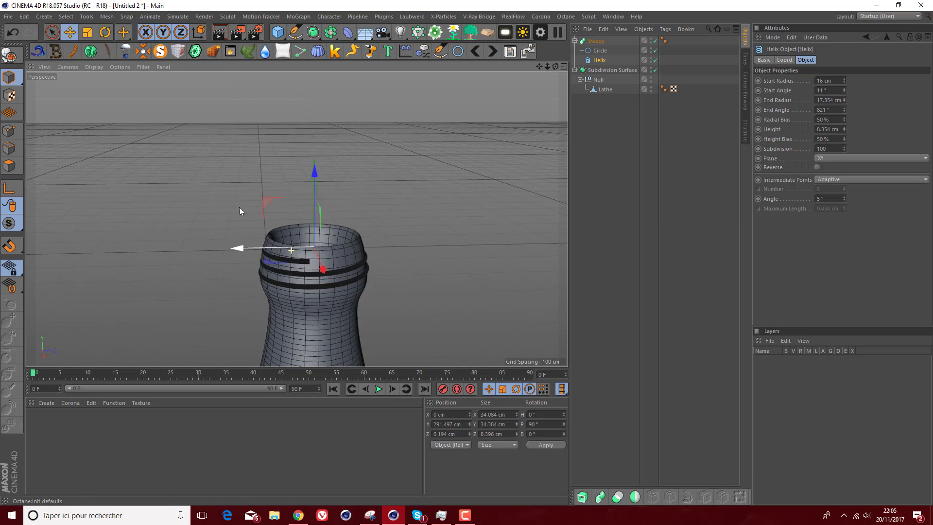
{"action": "left_click", "coordinate": [278, 33]}
{"action": "left_click", "coordinate": [483, 53]}
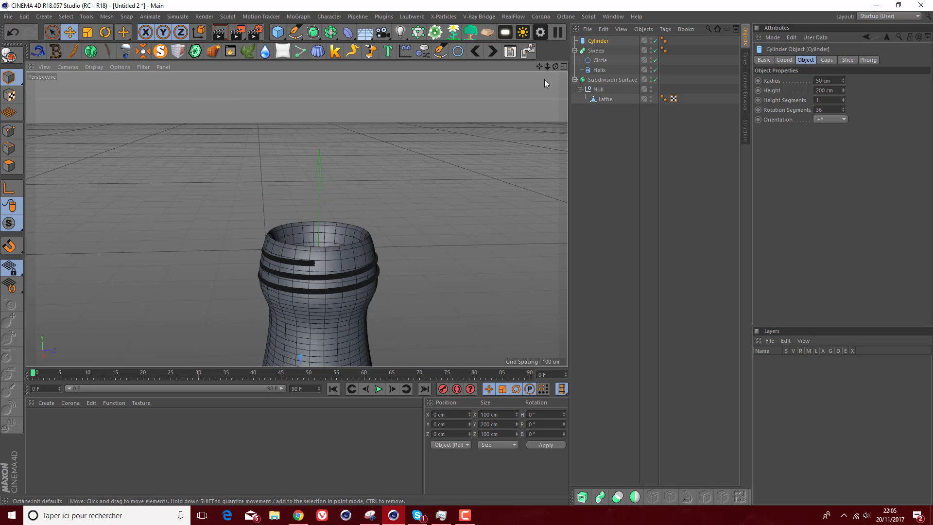
{"action": "scroll", "coordinate": [297, 219], "scroll_direction": "down", "scroll_amount": 10}
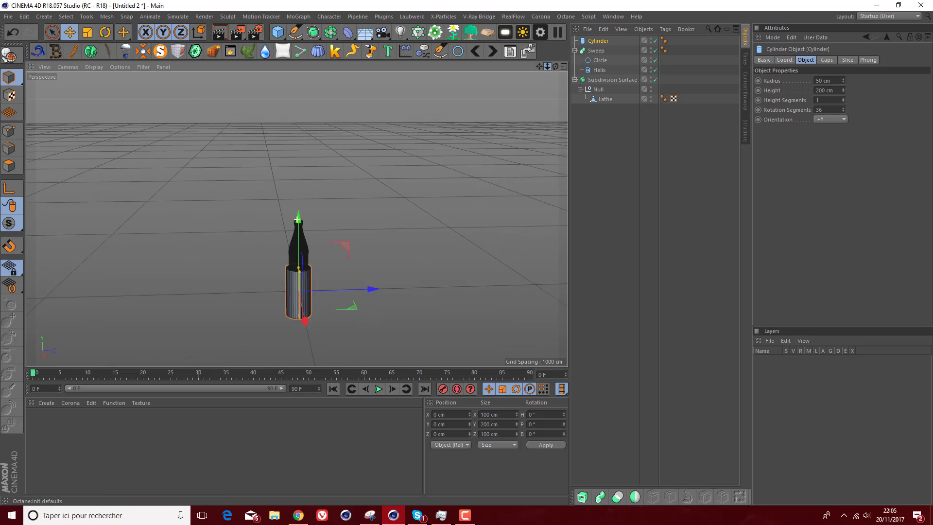
{"action": "left_click_drag", "start_coordinate": [299, 233], "coordinate": [312, 118]}
- Set the Cylinder's radius to 15 cm, comparing it with the bottle neck in the Top view
{"action": "scroll", "coordinate": [311, 203], "scroll_direction": "up", "scroll_amount": 1}
{"action": "middle_click", "coordinate": [322, 202]}
{"action": "middle_click", "coordinate": [322, 202]}
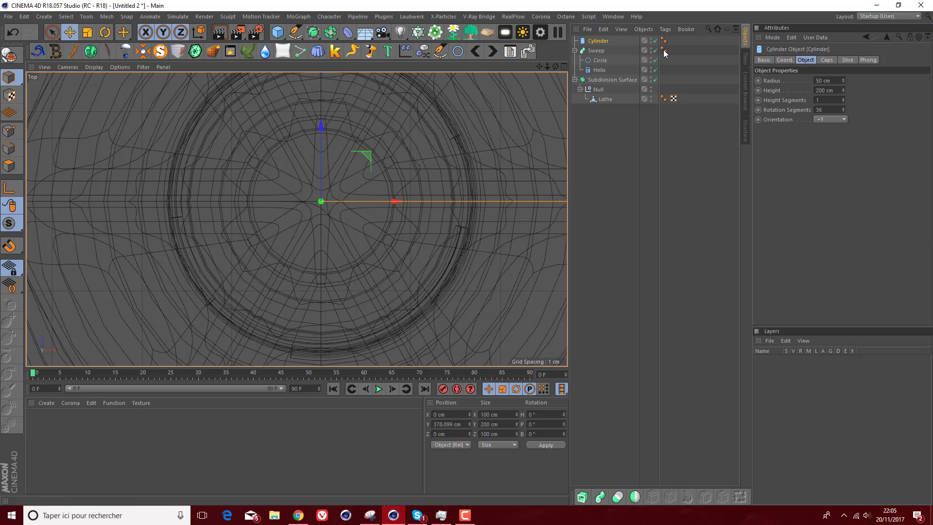
{"action": "double_click", "coordinate": [822, 80]}
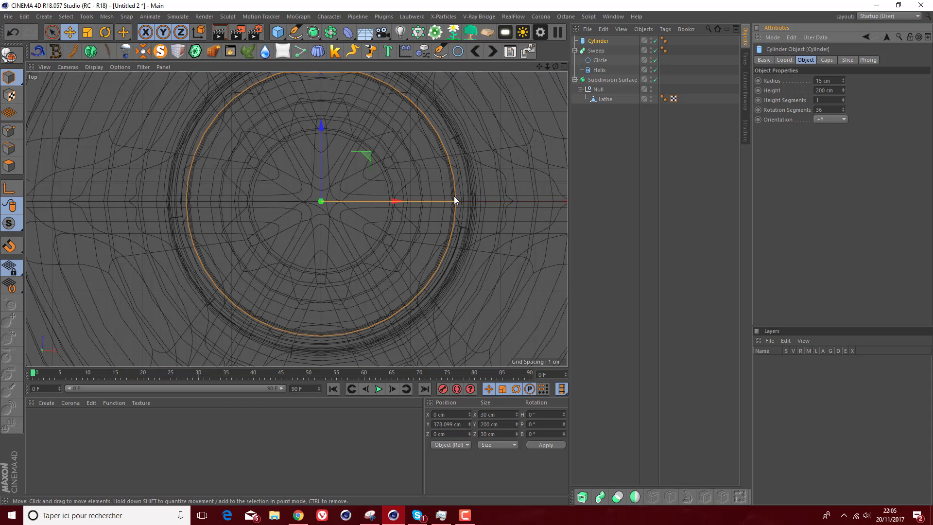
- Set the Cylinder's radius and height both to 20 cm to give it bottle-cap proportions
{"action": "middle_click", "coordinate": [202, 140]}
{"action": "middle_click", "coordinate": [156, 148]}
{"action": "scroll", "coordinate": [288, 212], "scroll_direction": "up", "scroll_amount": 2}
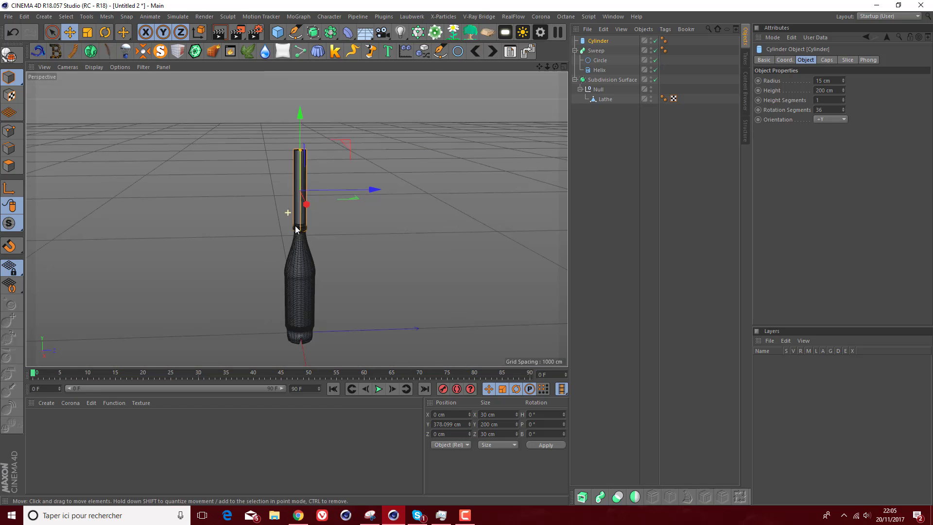
{"action": "scroll", "coordinate": [295, 228], "scroll_direction": "up", "scroll_amount": 5}
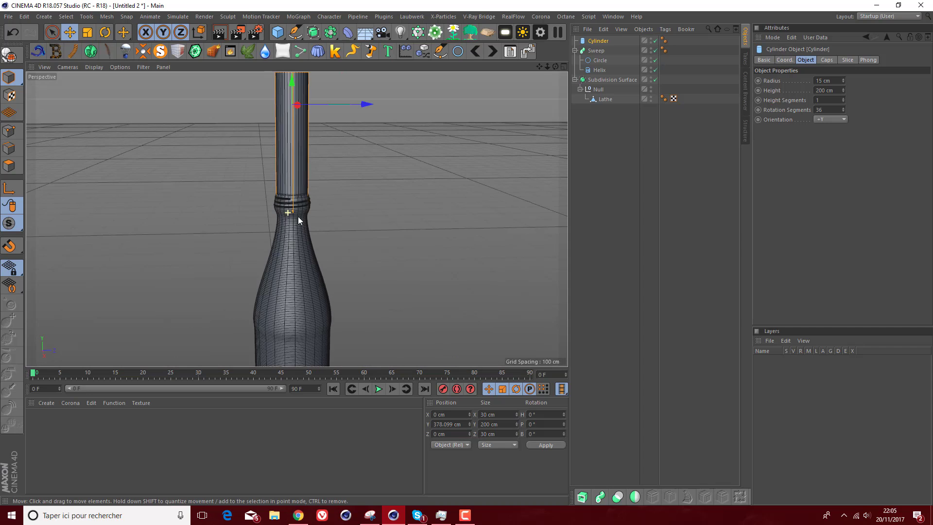
{"action": "left_click", "coordinate": [842, 80]}
{"action": "left_click", "coordinate": [842, 79]}
{"action": "left_click", "coordinate": [842, 80]}
{"action": "left_click", "coordinate": [843, 80]}
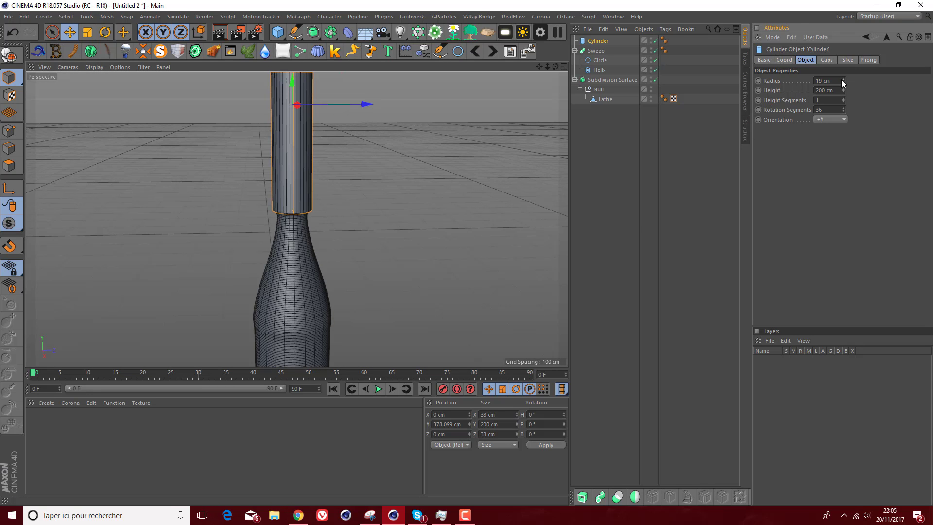
{"action": "left_click", "coordinate": [843, 80]}
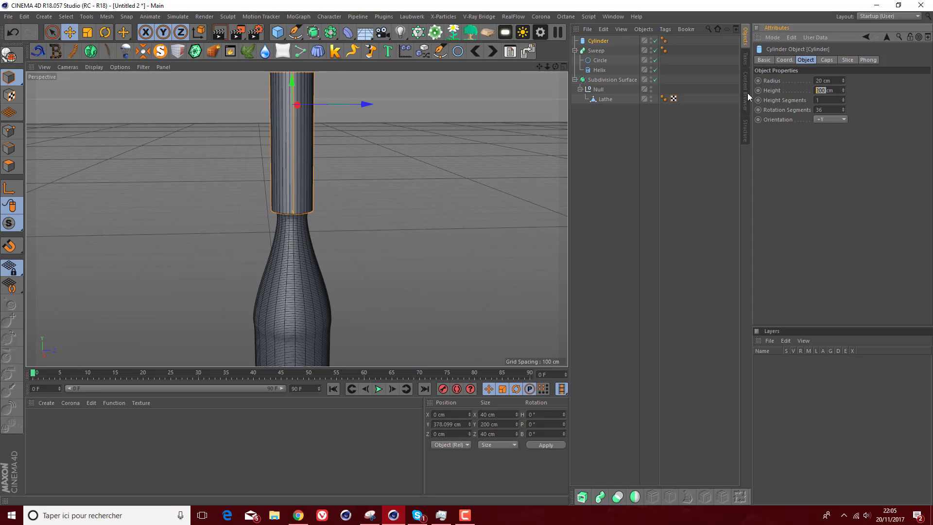
{"action": "type", "text": "20"}
{"action": "key", "text": "Return"}
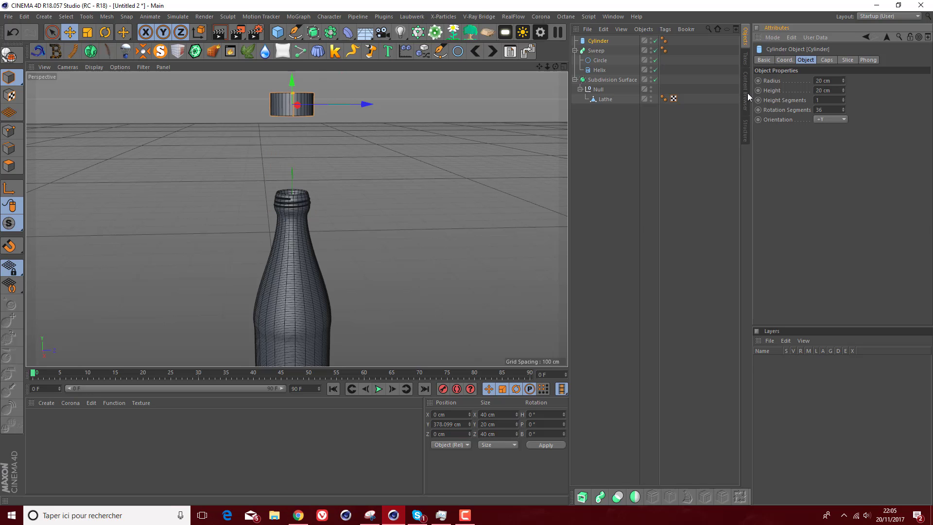
- Lower the Cylinder along Y to about 292.5 cm so it sits over the bottle's mouth
{"action": "left_click_drag", "start_coordinate": [291, 80], "coordinate": [282, 170]}
{"action": "scroll", "coordinate": [285, 219], "scroll_direction": "up", "scroll_amount": 10}
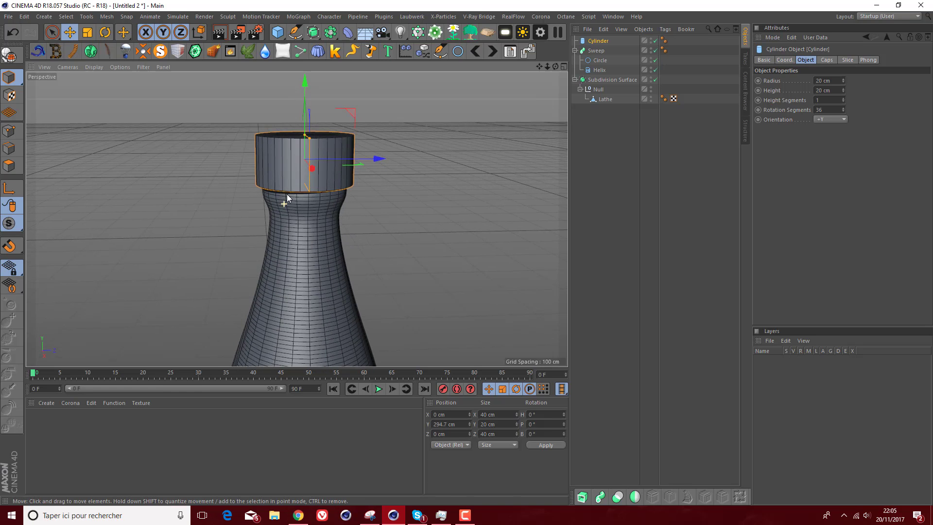
{"action": "left_click_drag", "start_coordinate": [556, 67], "coordinate": [573, 80]}
{"action": "left_click_drag", "start_coordinate": [297, 219], "coordinate": [295, 192], "text": "alt"}
{"action": "left_click_drag", "start_coordinate": [298, 78], "coordinate": [297, 87]}
{"action": "left_click_drag", "start_coordinate": [554, 67], "coordinate": [556, 100]}
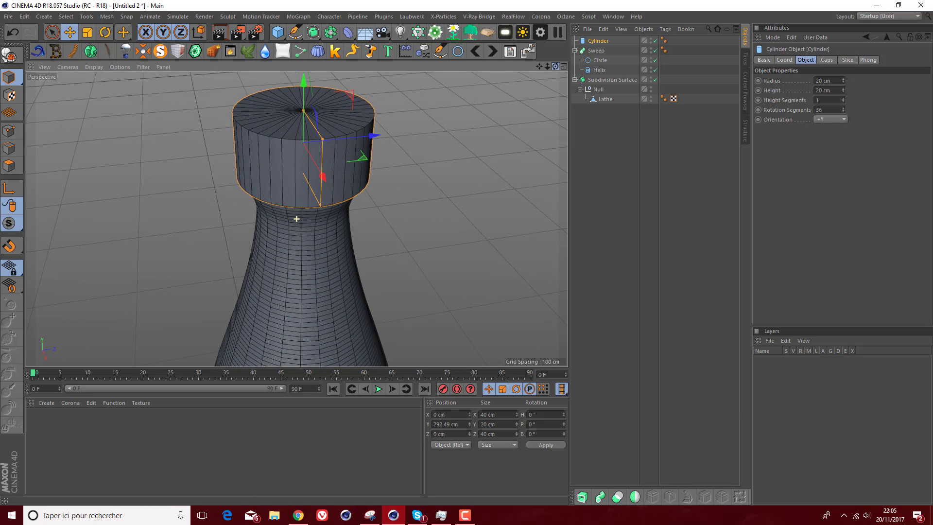
{"action": "left_click_drag", "start_coordinate": [547, 66], "coordinate": [540, 73]}
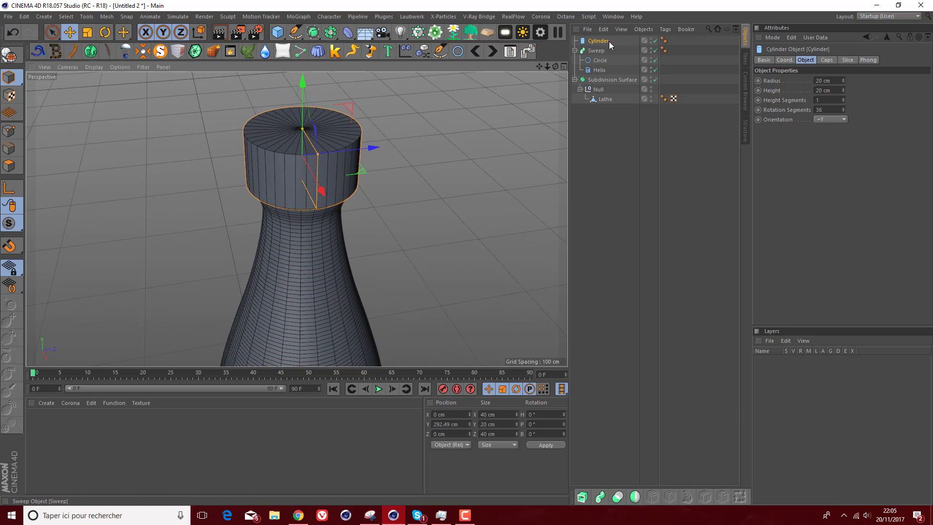
- Make the Cylinder editable, switch to polygon mode and isolate it with MagicSolo
{"action": "key", "text": "c"}
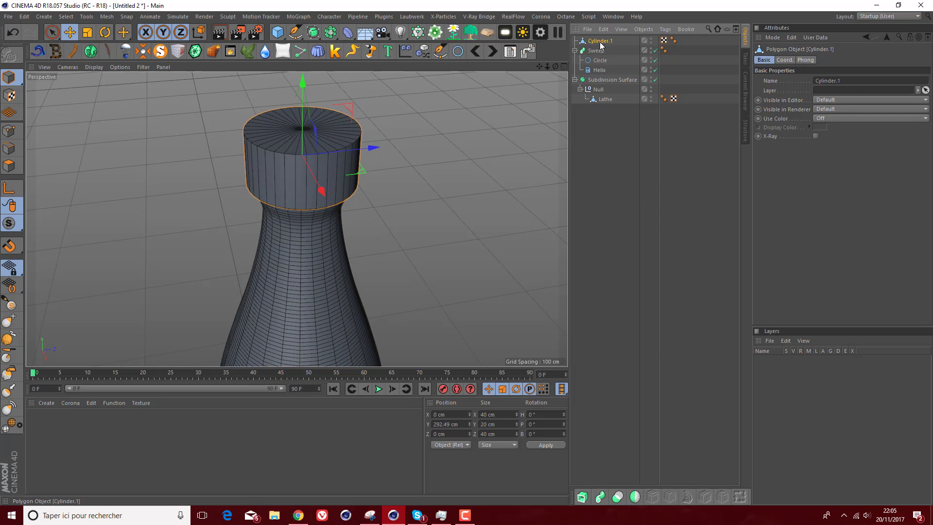
{"action": "left_click", "coordinate": [11, 168]}
{"action": "left_click_drag", "start_coordinate": [555, 67], "coordinate": [605, 31]}
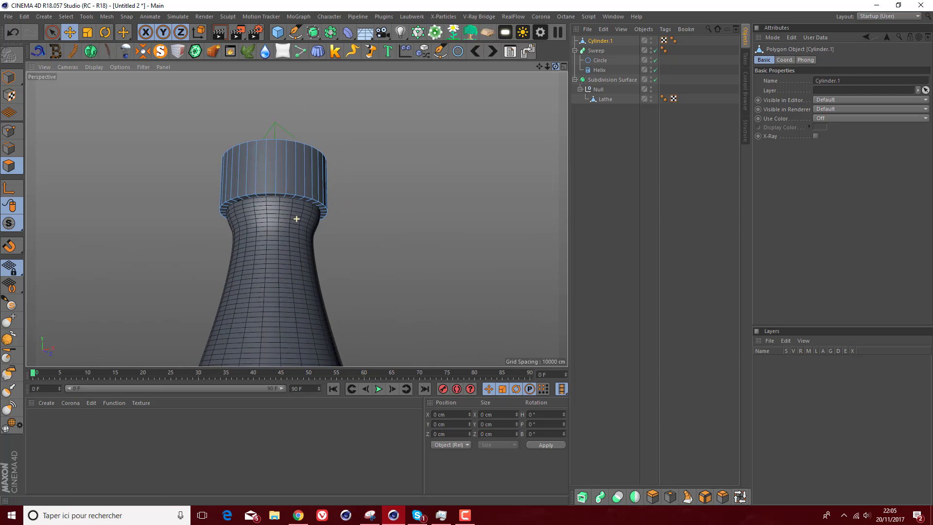
{"action": "left_click", "coordinate": [161, 51]}
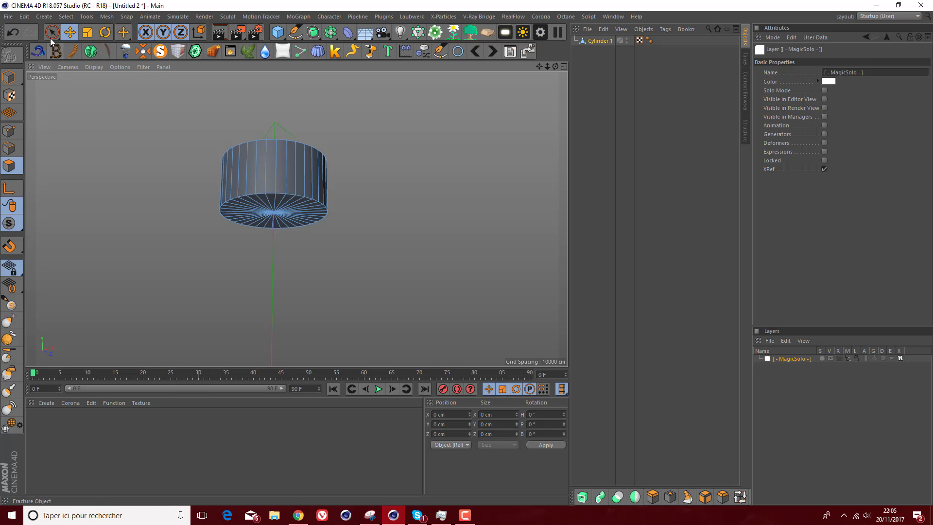
- Loop-select the cap's bottom faces and inset them about 2.7 cm using Extrude Inner with Preserve Groups enabled
{"action": "left_click", "coordinate": [740, 496]}
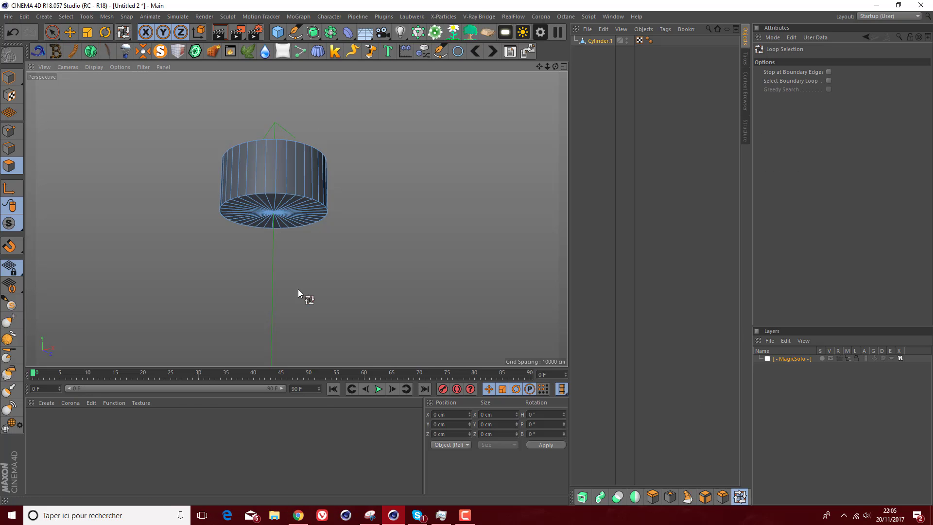
{"action": "left_click", "coordinate": [273, 201]}
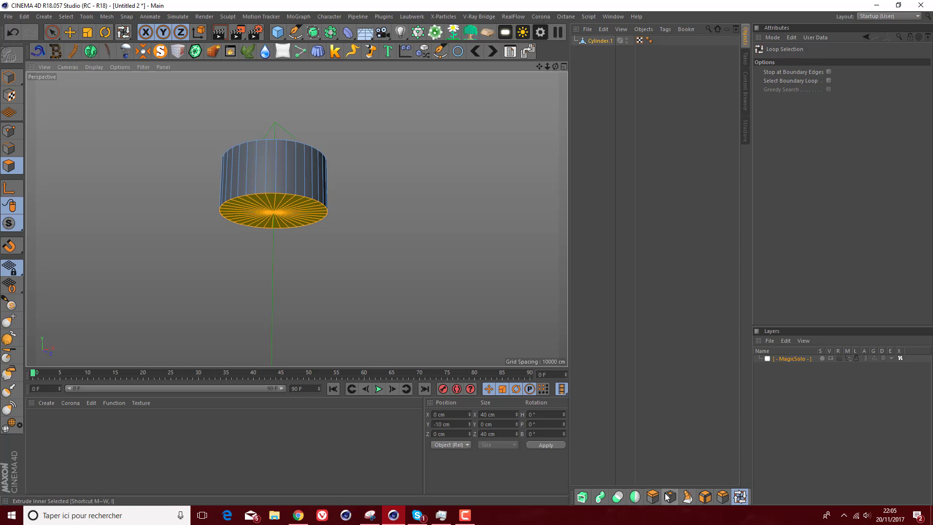
{"action": "right_click", "coordinate": [360, 280]}
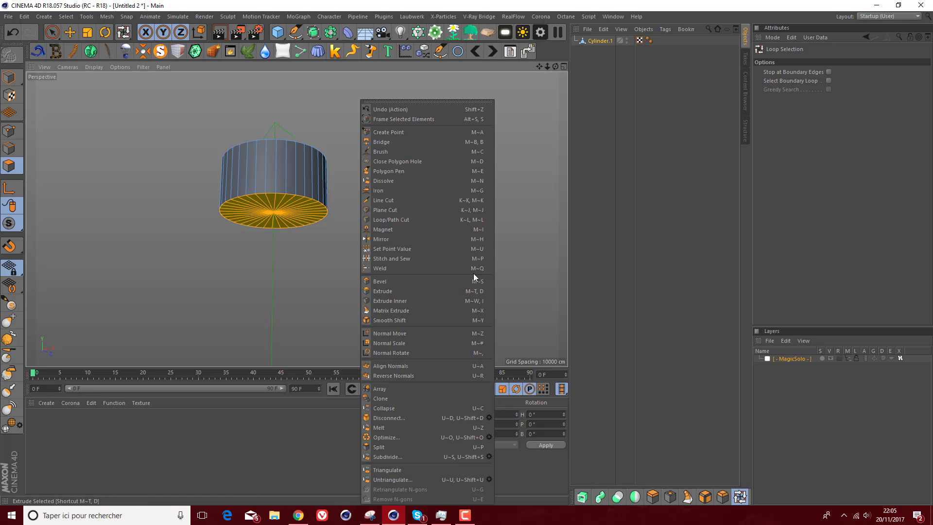
{"action": "left_click", "coordinate": [382, 301]}
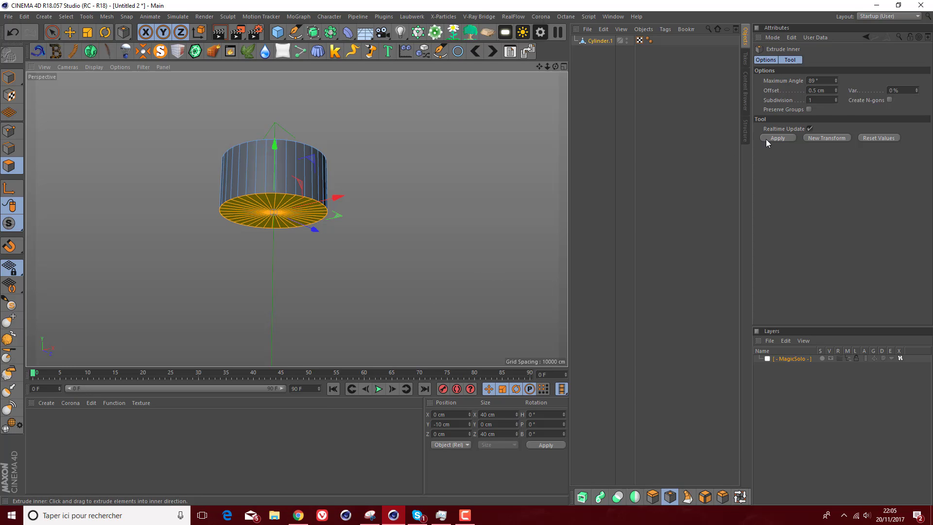
{"action": "left_click", "coordinate": [808, 110]}
{"action": "mouse_move", "coordinate": [388, 218]}
{"action": "left_mouse_down"}
{"action": "mouse_move", "coordinate": [433, 219]}
{"action": "mouse_move", "coordinate": [401, 219]}
{"action": "left_mouse_up"}
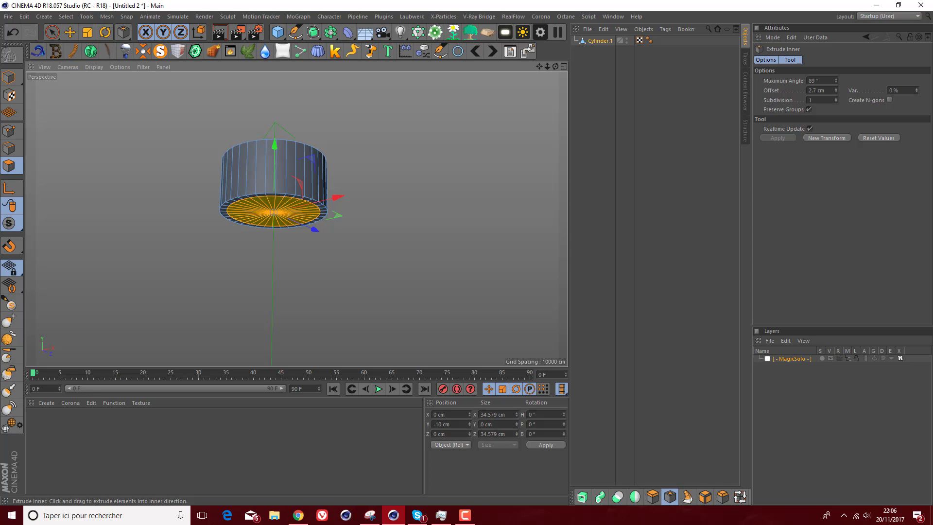
{"action": "left_click_drag", "start_coordinate": [446, 230], "coordinate": [491, 231]}
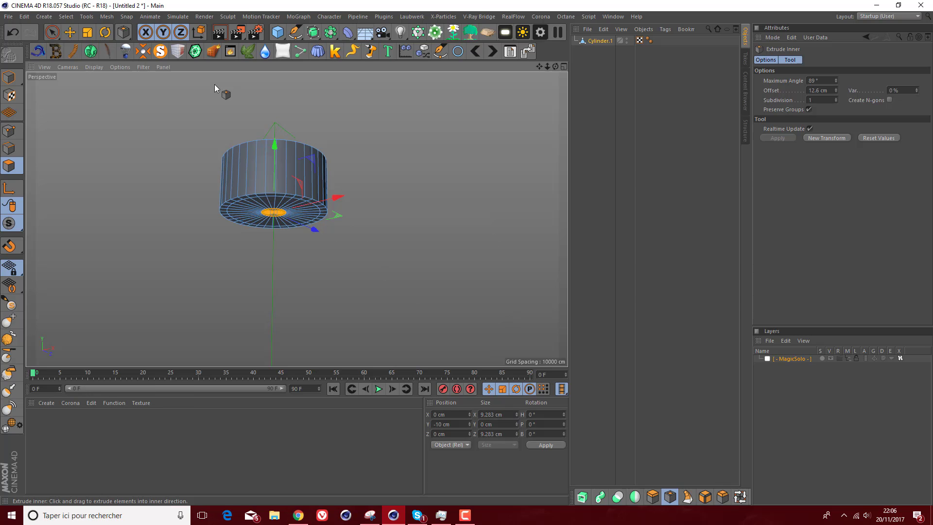
{"action": "left_click", "coordinate": [13, 32]}
- Extrude the inset bottom faces into the cap with an offset of about -12.6 cm to hollow it out
{"action": "right_click", "coordinate": [411, 132]}
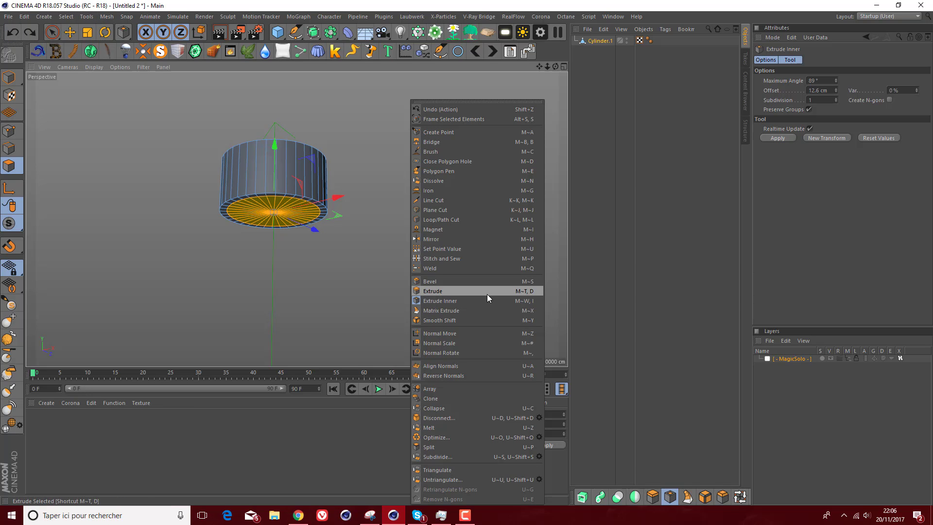
{"action": "left_click", "coordinate": [444, 290]}
{"action": "left_click_drag", "start_coordinate": [439, 255], "coordinate": [389, 255]}
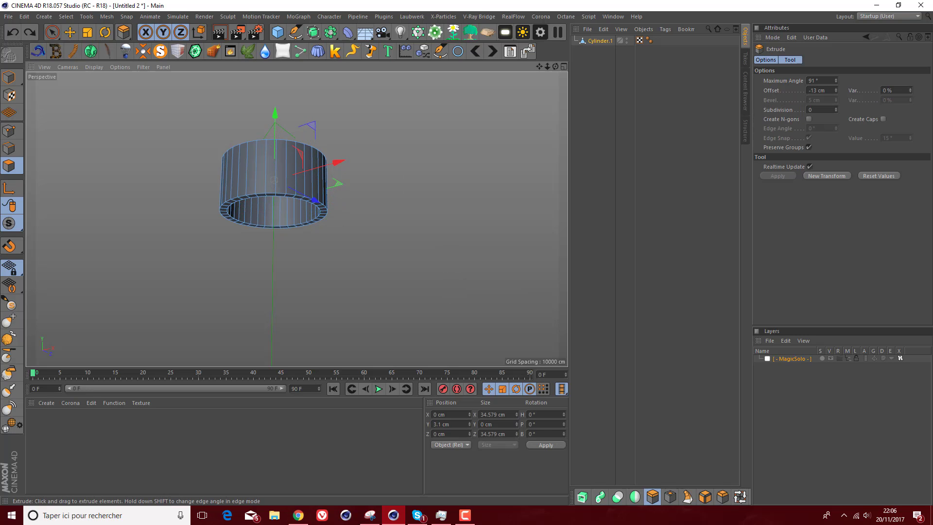
- Loop-select the cap's top faces and bevel them with an offset of about 3.4 cm and 2 subdivisions
{"action": "left_click_drag", "start_coordinate": [555, 67], "coordinate": [528, 131]}
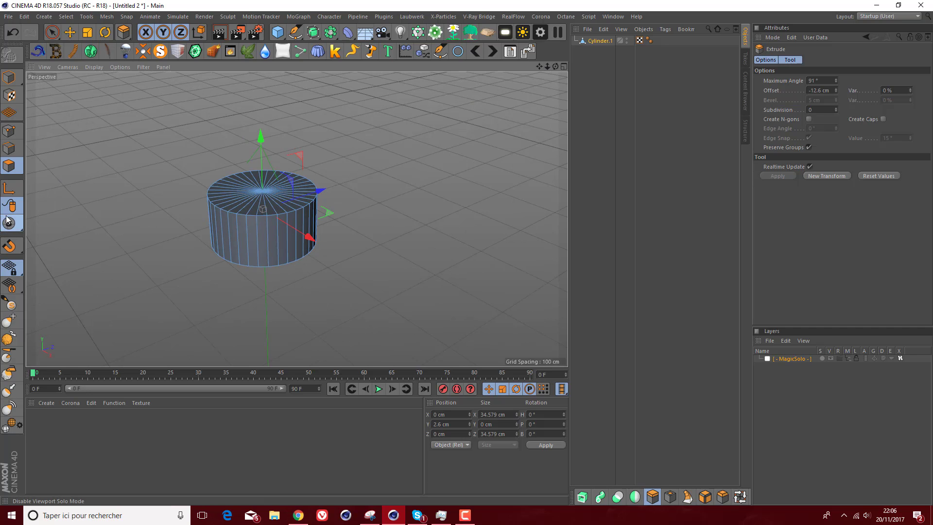
{"action": "scroll", "coordinate": [113, 216], "scroll_direction": "up", "scroll_amount": 2}
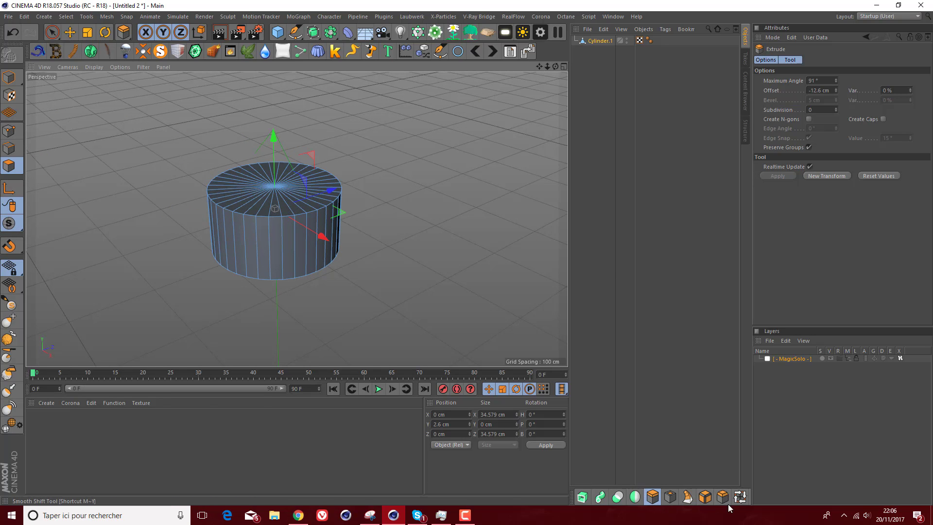
{"action": "left_click", "coordinate": [739, 497]}
{"action": "left_click", "coordinate": [281, 202]}
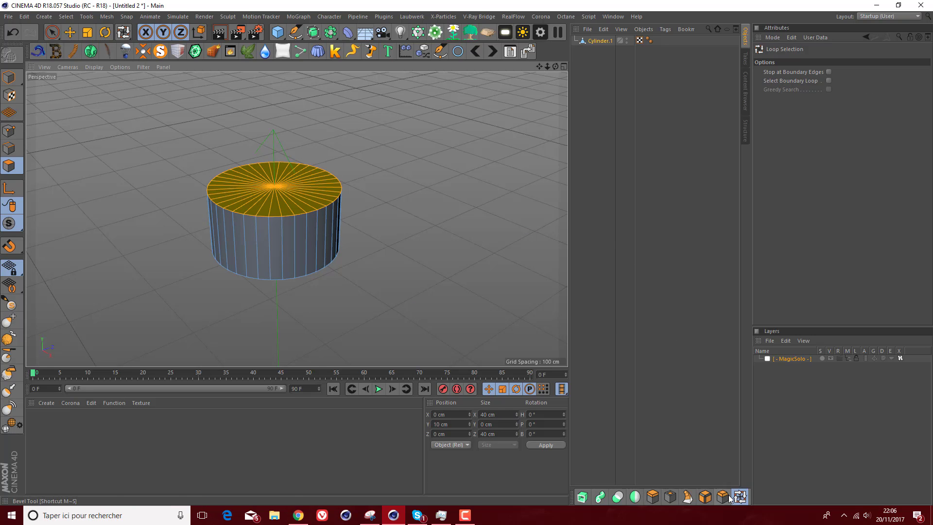
{"action": "right_click", "coordinate": [455, 301]}
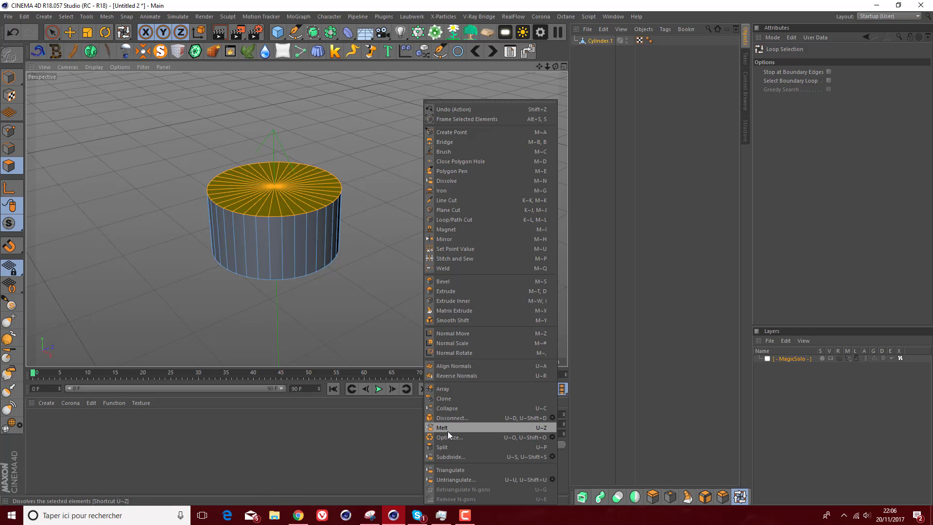
{"action": "left_click", "coordinate": [450, 282]}
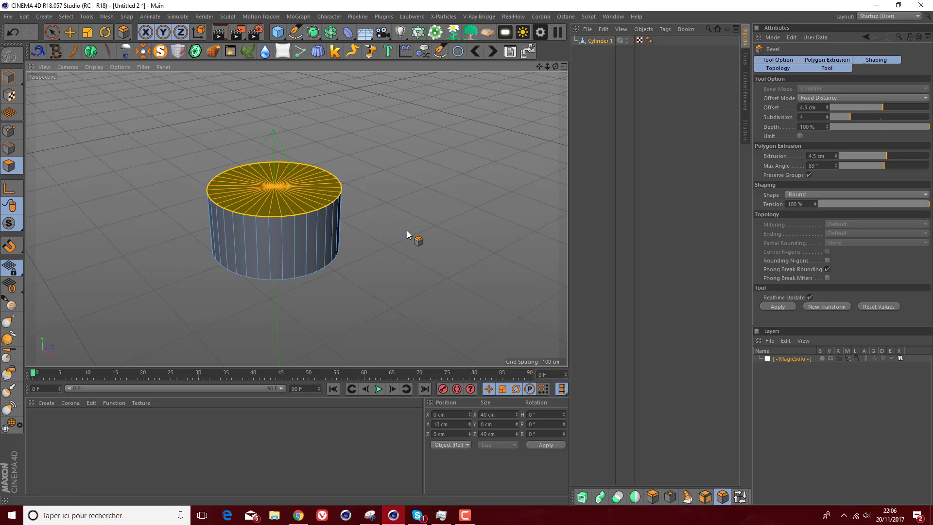
{"action": "left_click_drag", "start_coordinate": [408, 232], "coordinate": [449, 232]}
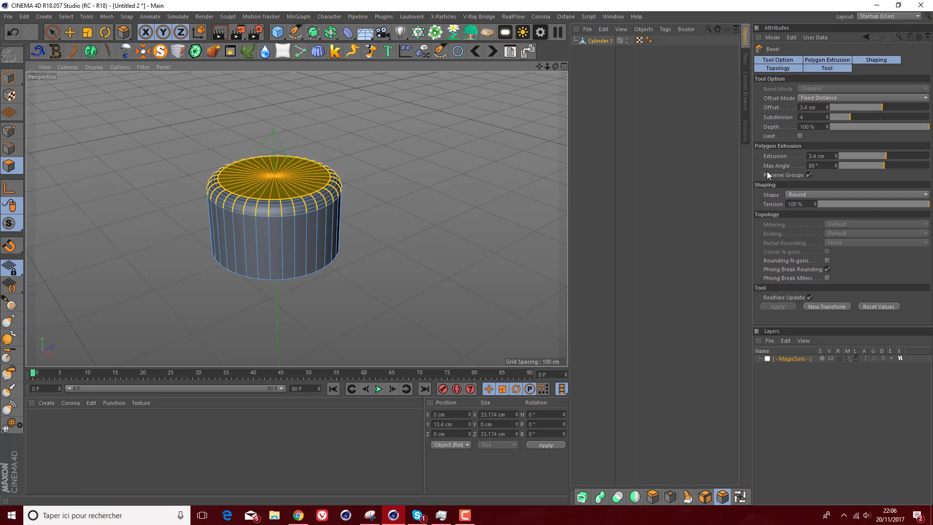
{"action": "left_click", "coordinate": [826, 117]}
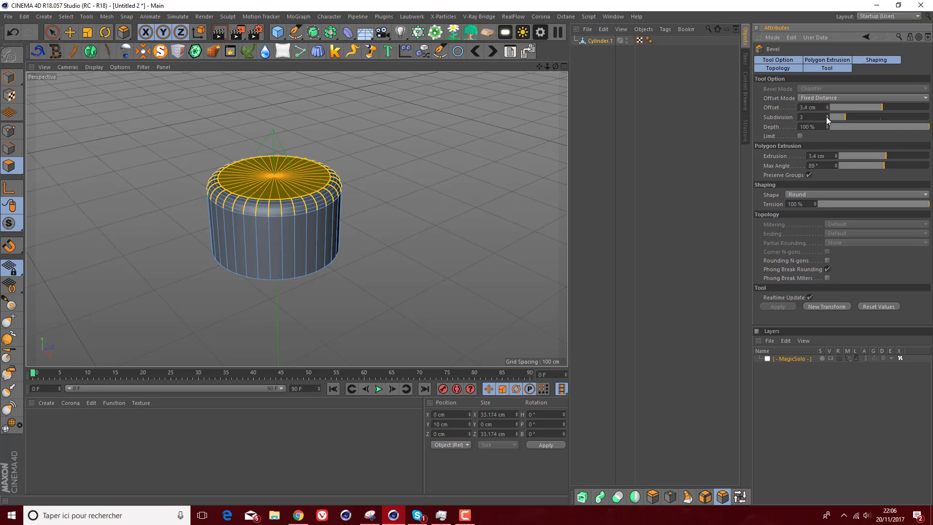
{"action": "left_click", "coordinate": [827, 118]}
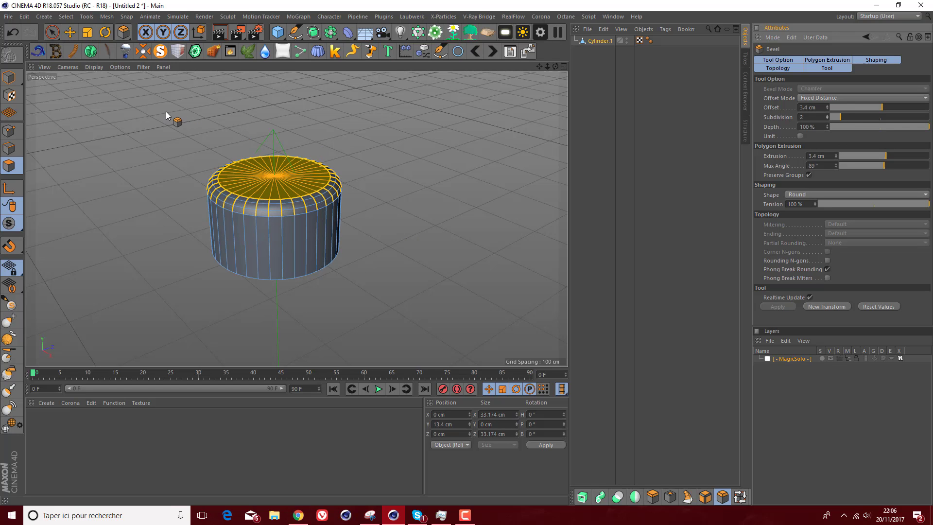
- Select the full ring of outer side faces on the cap with Loop Selection
{"action": "scroll", "coordinate": [254, 256], "scroll_direction": "up", "scroll_amount": 2}
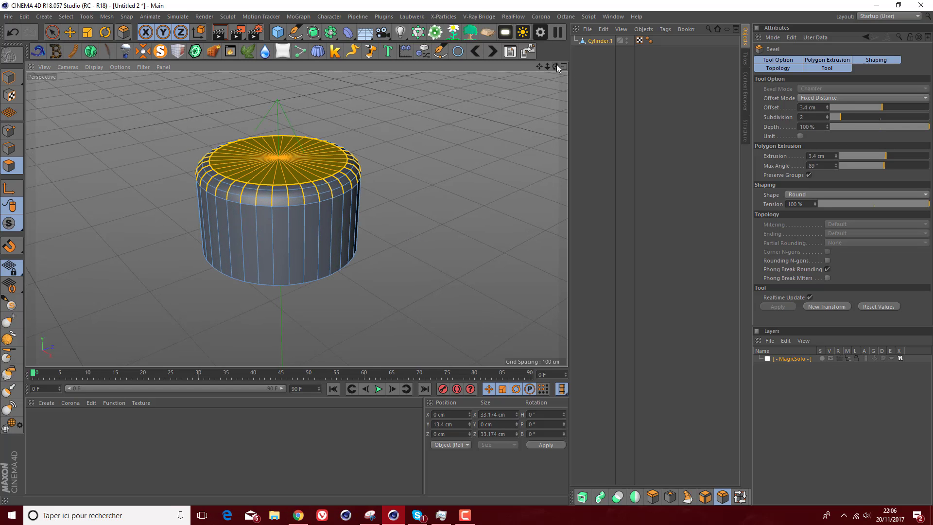
{"action": "mouse_move", "coordinate": [556, 65]}
{"action": "left_mouse_down"}
{"action": "mouse_move", "coordinate": [556, 31]}
{"action": "mouse_move", "coordinate": [558, 58]}
{"action": "left_mouse_up"}
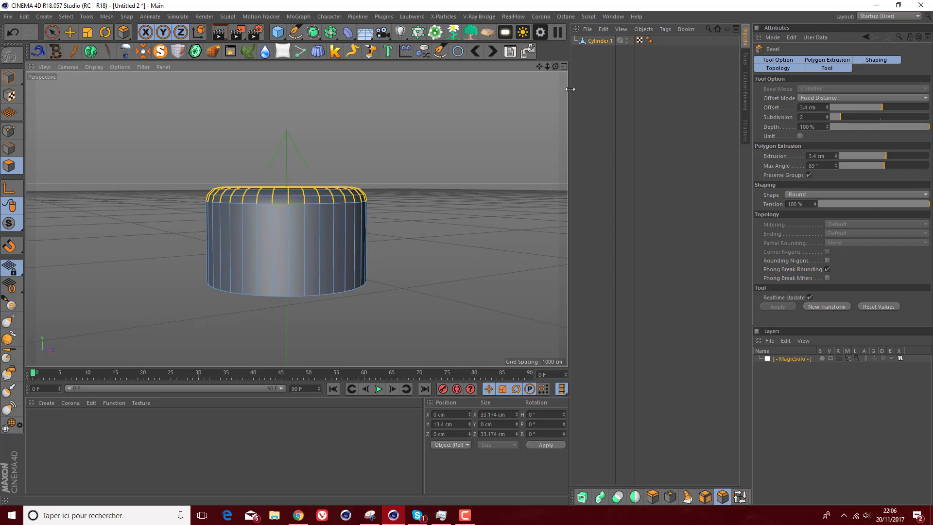
{"action": "left_click", "coordinate": [740, 496]}
{"action": "left_click", "coordinate": [281, 240]}
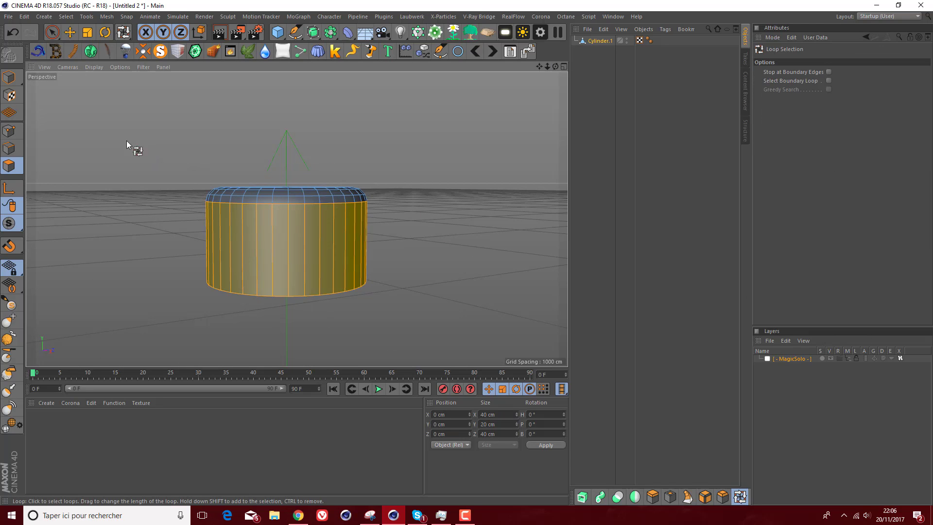
{"action": "left_click", "coordinate": [63, 16]}
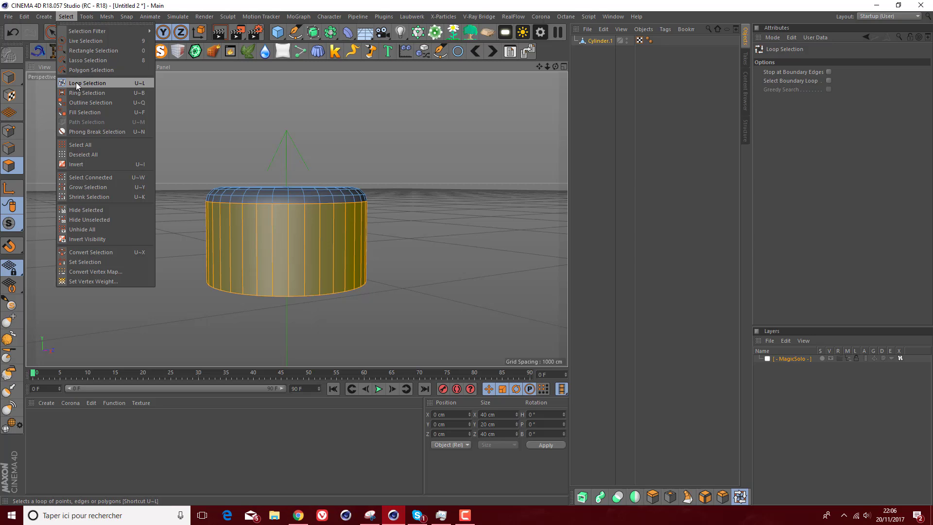
{"action": "left_click", "coordinate": [423, 149]}
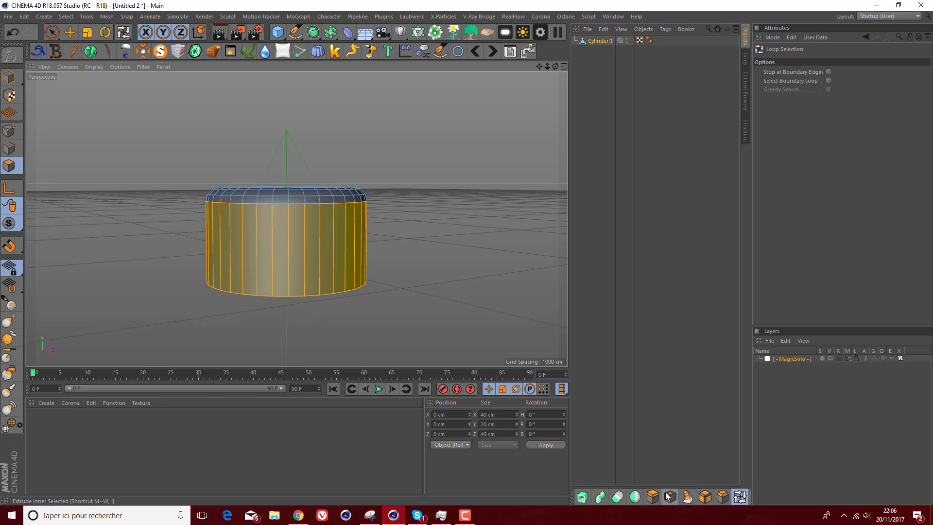
- Inset each side face individually by about 1.4 cm using Extrude Inner with Preserve Groups disabled
{"action": "right_click", "coordinate": [428, 308]}
{"action": "left_click", "coordinate": [474, 301]}
{"action": "left_click", "coordinate": [809, 108]}
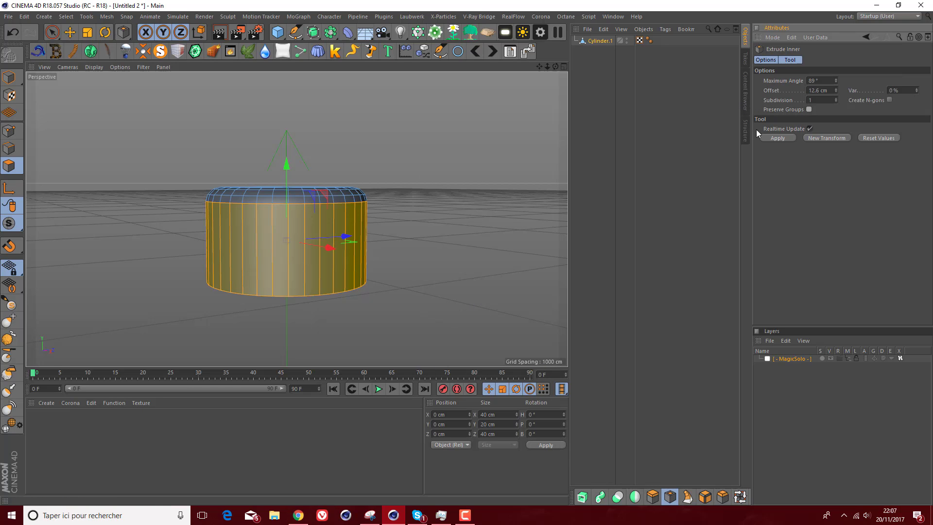
{"action": "left_click_drag", "start_coordinate": [437, 170], "coordinate": [441, 169]}
- Scale the inset side strips along Y to a height of about 19.2 cm
{"action": "scroll", "coordinate": [282, 267], "scroll_direction": "up", "scroll_amount": 5}
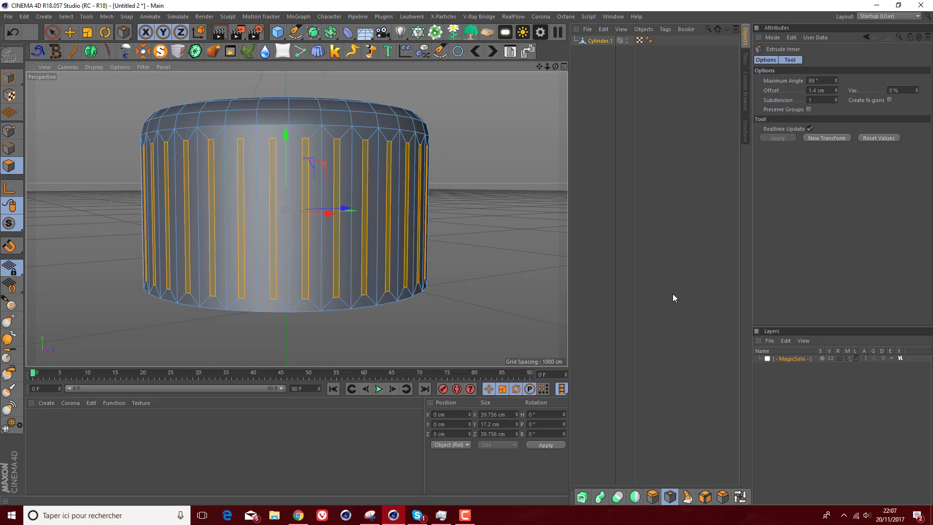
{"action": "left_click", "coordinate": [87, 32]}
{"action": "left_click_drag", "start_coordinate": [285, 132], "coordinate": [289, 122]}
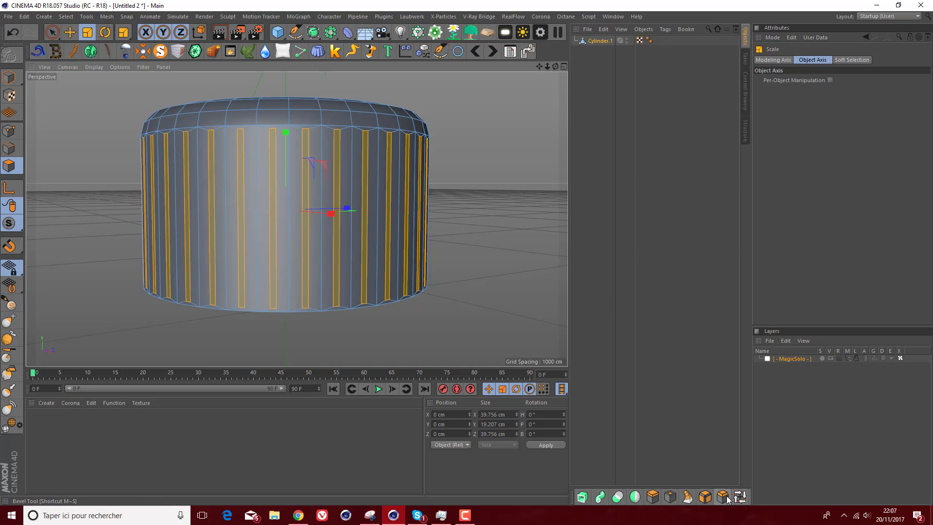
- Try to bevel the cap's inset side strips with an offset of about 0.19 cm and 2 subdivisions
{"action": "right_click", "coordinate": [457, 268]}
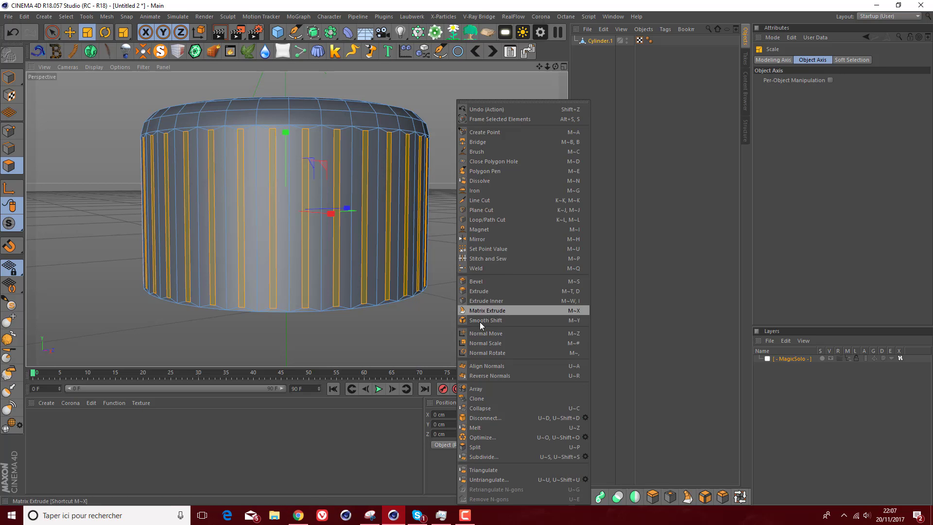
{"action": "left_click", "coordinate": [475, 280]}
{"action": "left_click_drag", "start_coordinate": [476, 279], "coordinate": [451, 234]}
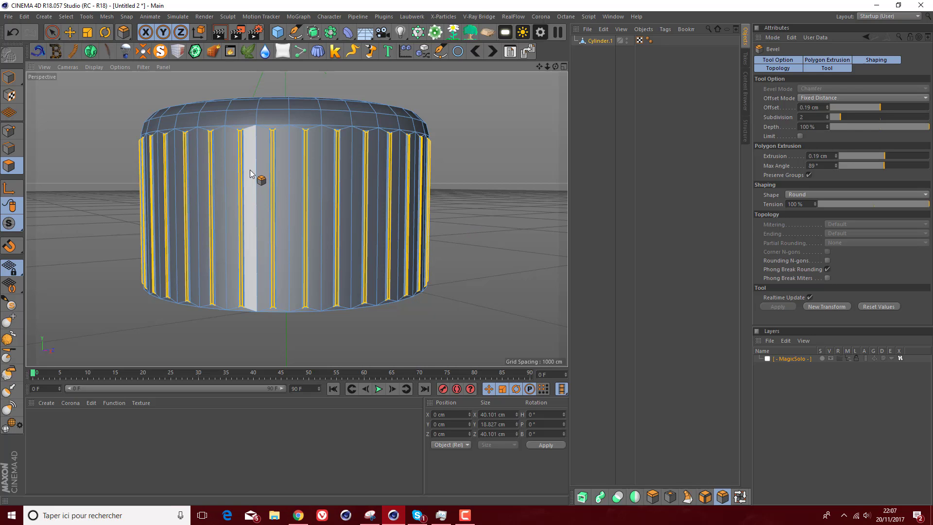
- Undo the bevel, Y scaling and inset of the strips to restore the cap's plain side faces
{"action": "left_click", "coordinate": [12, 33]}
{"action": "left_click", "coordinate": [12, 33]}
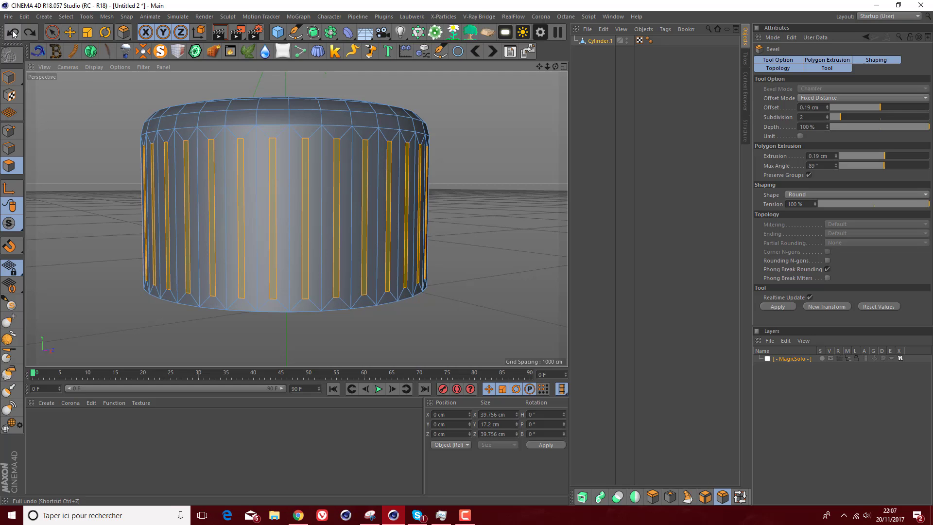
{"action": "left_click", "coordinate": [13, 32]}
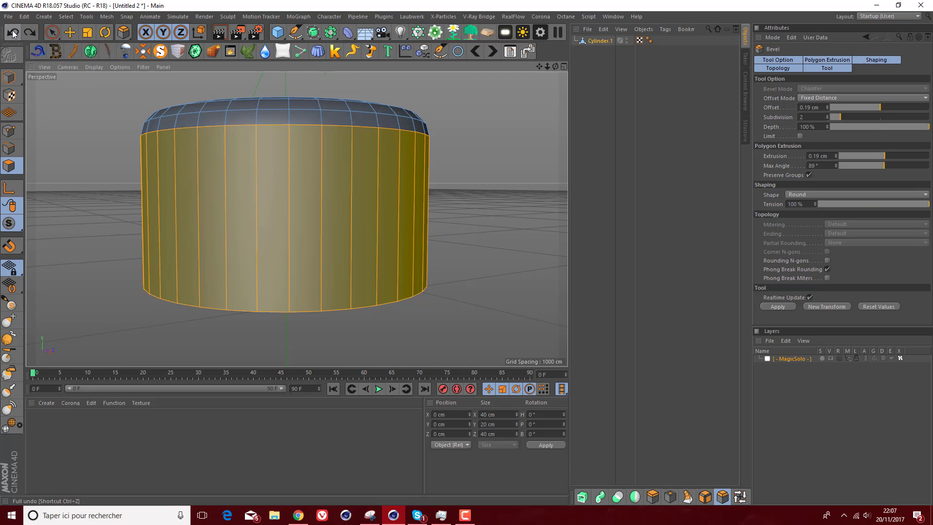
- Inset each side face individually by about 1.16 cm and scale the resulting strips along Y to about 19.9 cm
{"action": "left_click", "coordinate": [672, 496]}
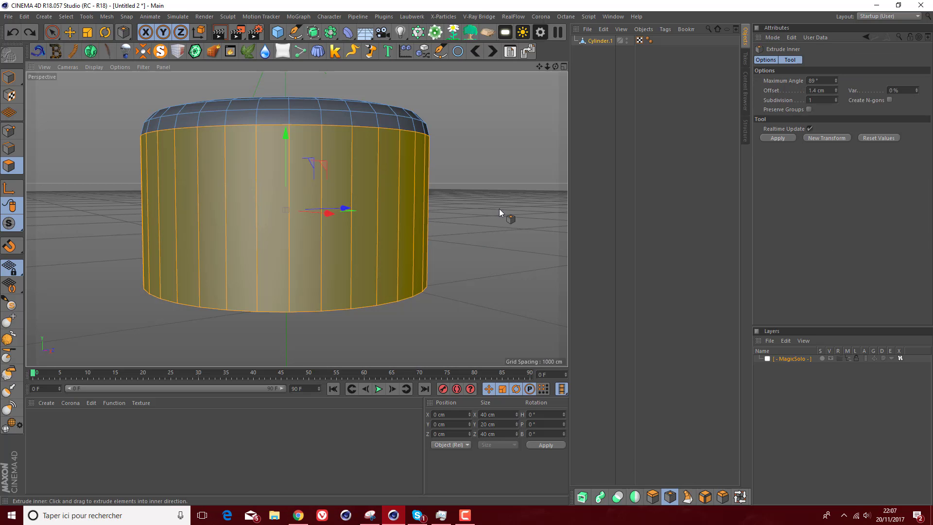
{"action": "mouse_move", "coordinate": [514, 217]}
{"action": "left_mouse_down"}
{"action": "mouse_move", "coordinate": [522, 217]}
{"action": "mouse_move", "coordinate": [513, 216]}
{"action": "left_mouse_up"}
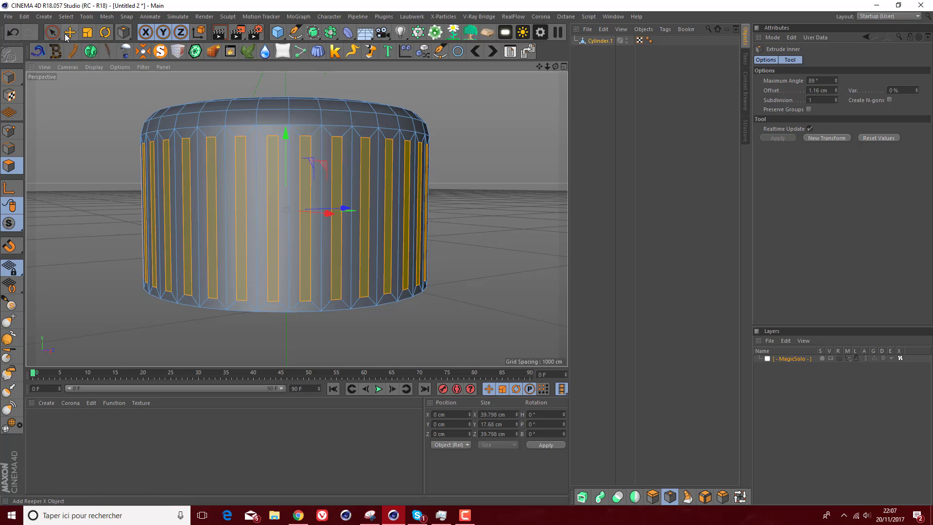
{"action": "left_click", "coordinate": [85, 32]}
{"action": "left_click_drag", "start_coordinate": [284, 130], "coordinate": [281, 122]}
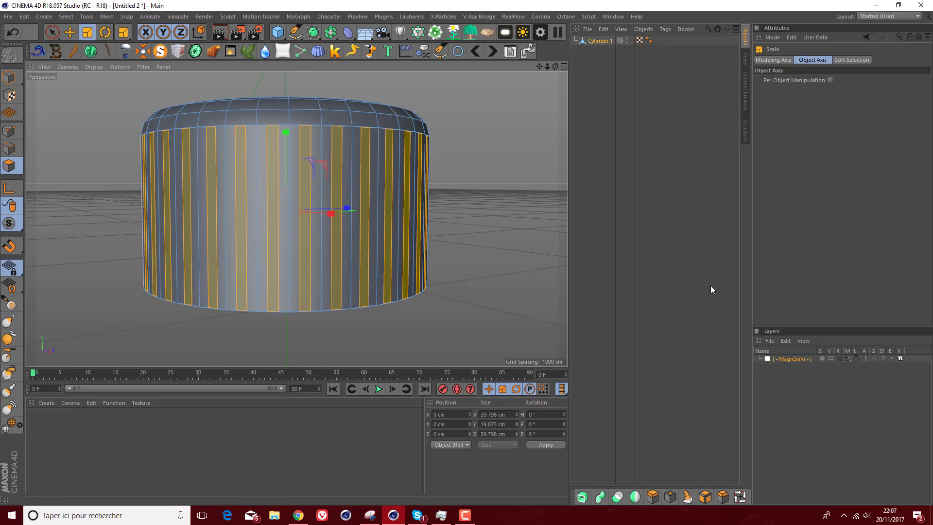
- Loop-select the full ring of side faces on the cap and inset each one individually by about 0.05 cm
{"action": "left_click", "coordinate": [739, 497]}
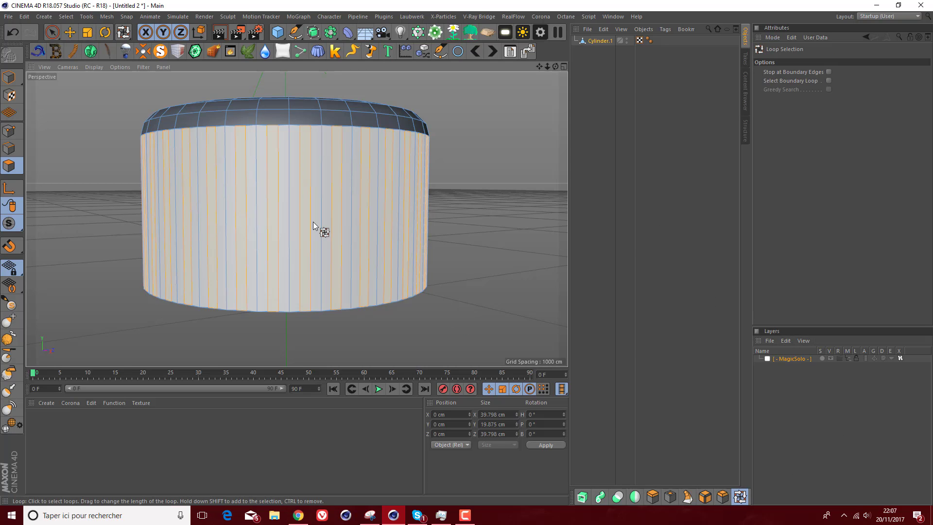
{"action": "left_click", "coordinate": [311, 222]}
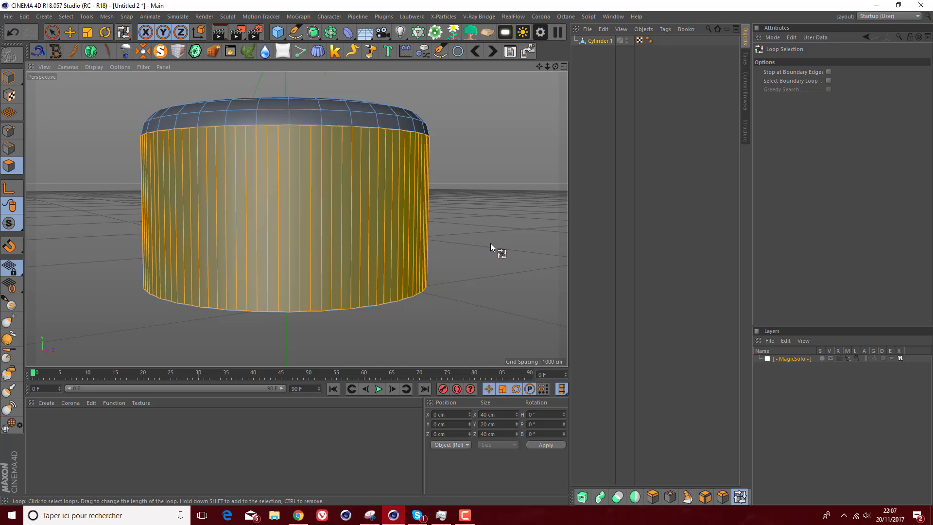
{"action": "left_click", "coordinate": [723, 496]}
{"action": "left_click", "coordinate": [670, 496]}
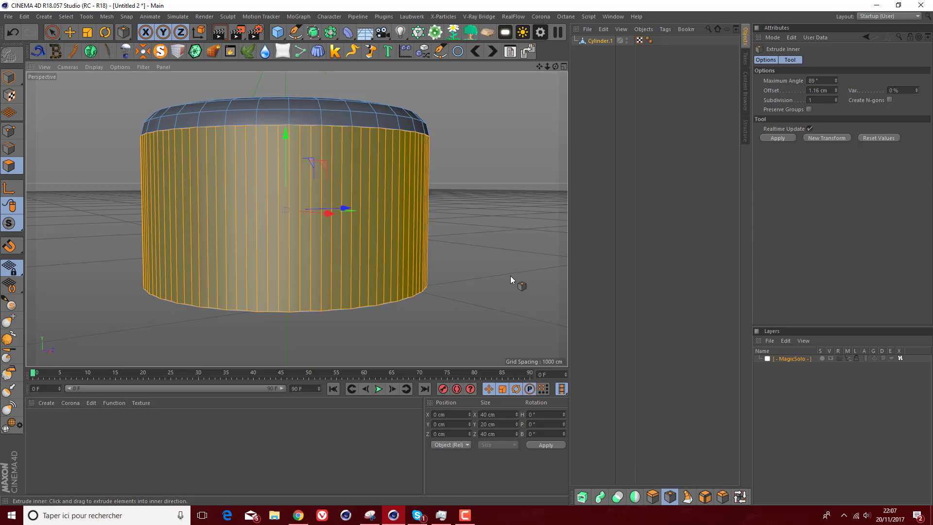
{"action": "left_click_drag", "start_coordinate": [511, 276], "coordinate": [512, 275]}
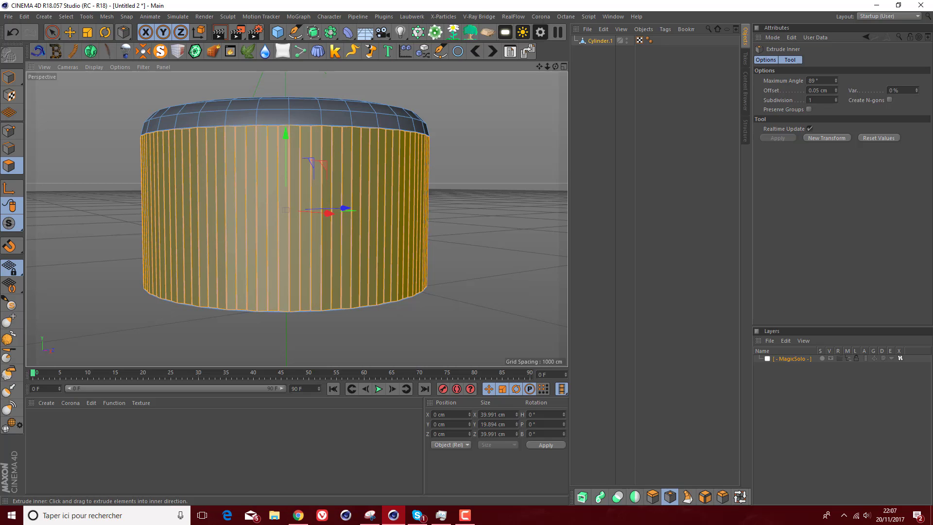
- Bevel the inset side faces outward by about 0.21 cm with 2 subdivisions to form ridges, and deselect the cap
{"action": "key", "text": "m"}
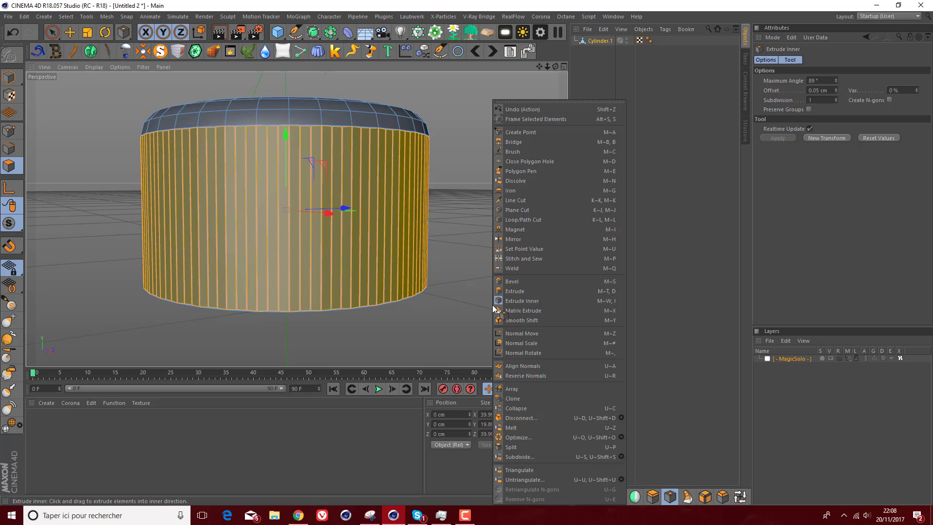
{"action": "left_click", "coordinate": [508, 281]}
{"action": "left_click_drag", "start_coordinate": [484, 269], "coordinate": [488, 269]}
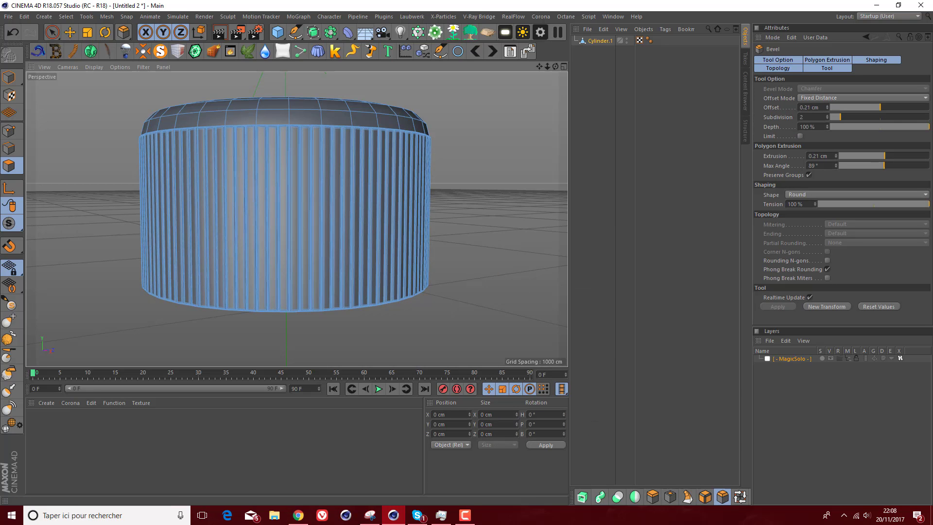
{"action": "left_click", "coordinate": [585, 212]}
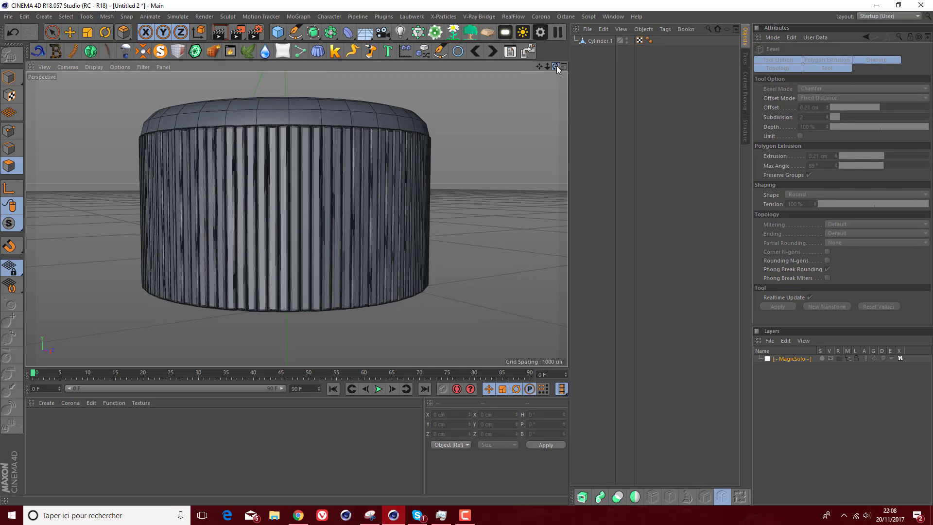
- Inspect the ridged cap from below and above, and disable viewport solo to show the whole bottle
{"action": "left_click_drag", "start_coordinate": [555, 66], "coordinate": [515, 68]}
{"action": "left_click_drag", "start_coordinate": [515, 107], "coordinate": [509, 128]}
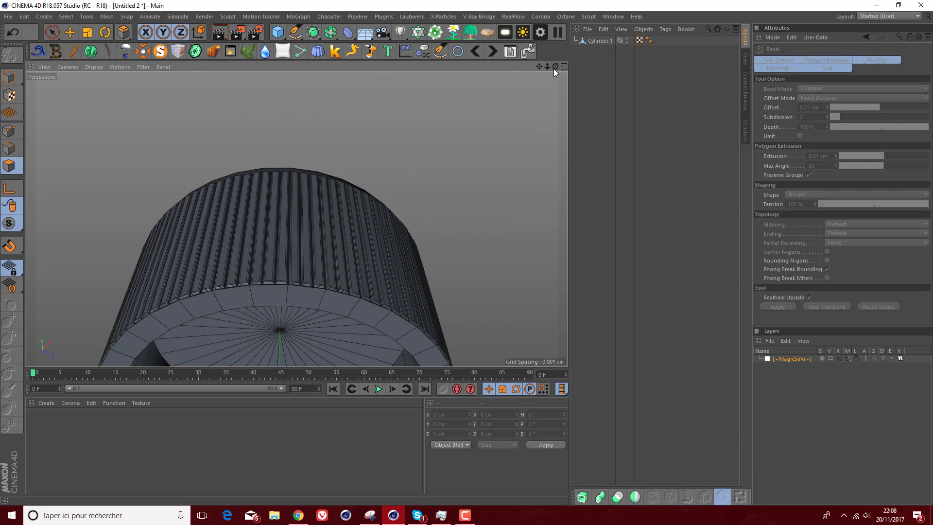
{"action": "left_click_drag", "start_coordinate": [554, 68], "coordinate": [542, 107]}
{"action": "left_click_drag", "start_coordinate": [540, 66], "coordinate": [525, 160]}
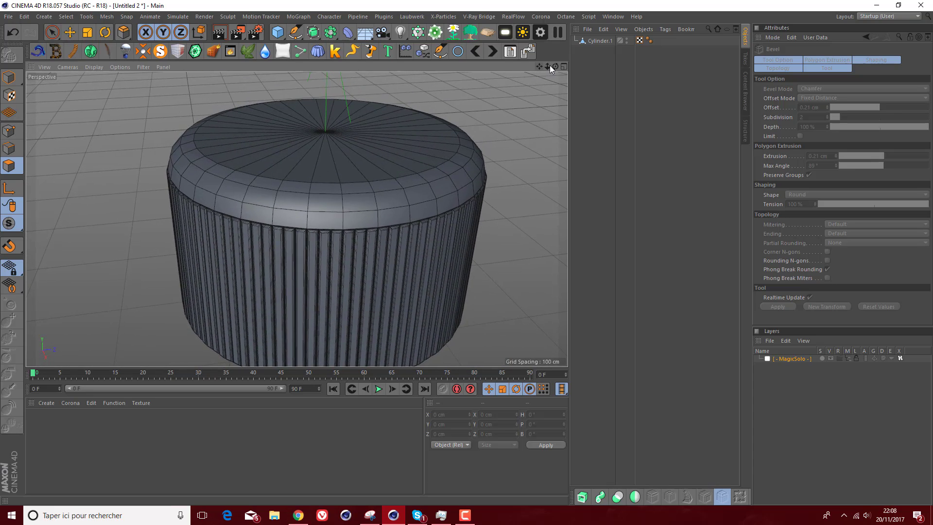
{"action": "left_click_drag", "start_coordinate": [547, 66], "coordinate": [491, 67]}
{"action": "left_click_drag", "start_coordinate": [548, 67], "coordinate": [555, 33]}
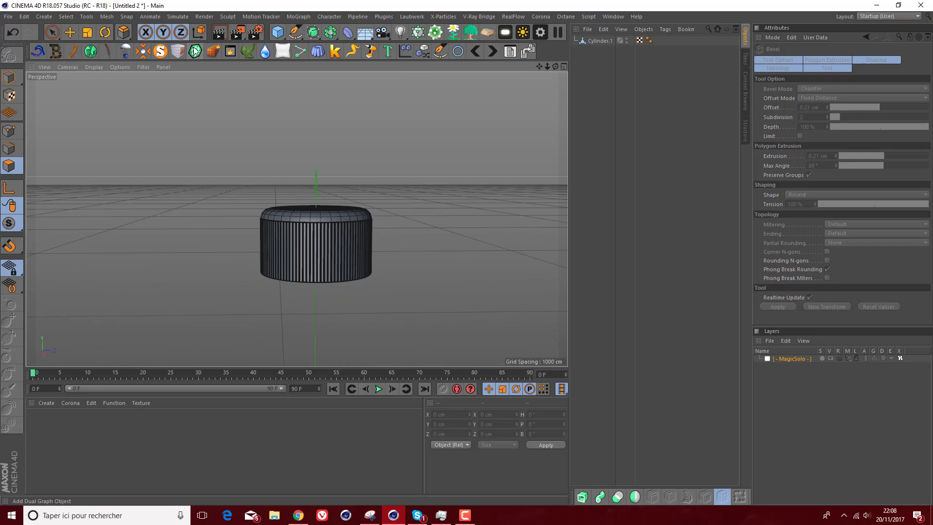
{"action": "left_click", "coordinate": [161, 52]}
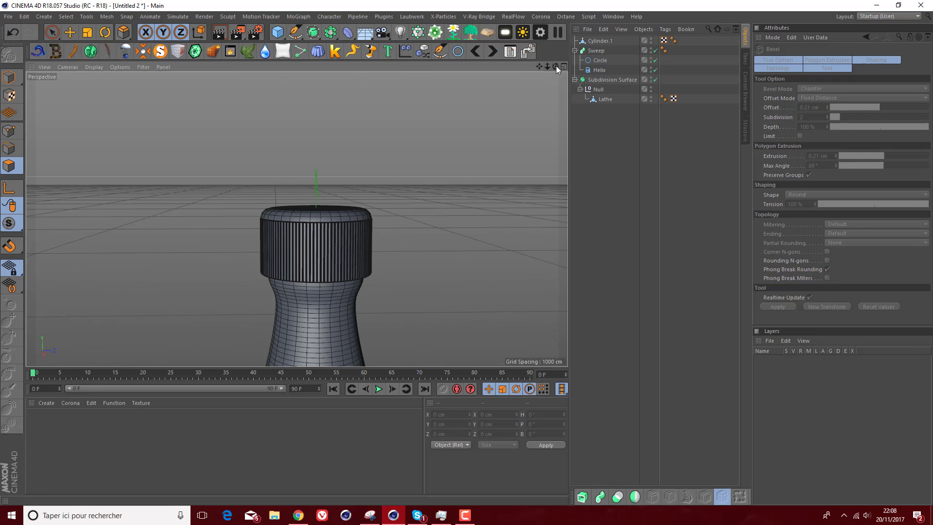
- Select the cap in model mode and move it down to about Y 291.8 cm on the bottle neck
{"action": "mouse_move", "coordinate": [556, 66]}
{"action": "left_mouse_down"}
{"action": "mouse_move", "coordinate": [555, 24]}
{"action": "mouse_move", "coordinate": [555, 100]}
{"action": "mouse_move", "coordinate": [556, 71]}
{"action": "left_mouse_up"}
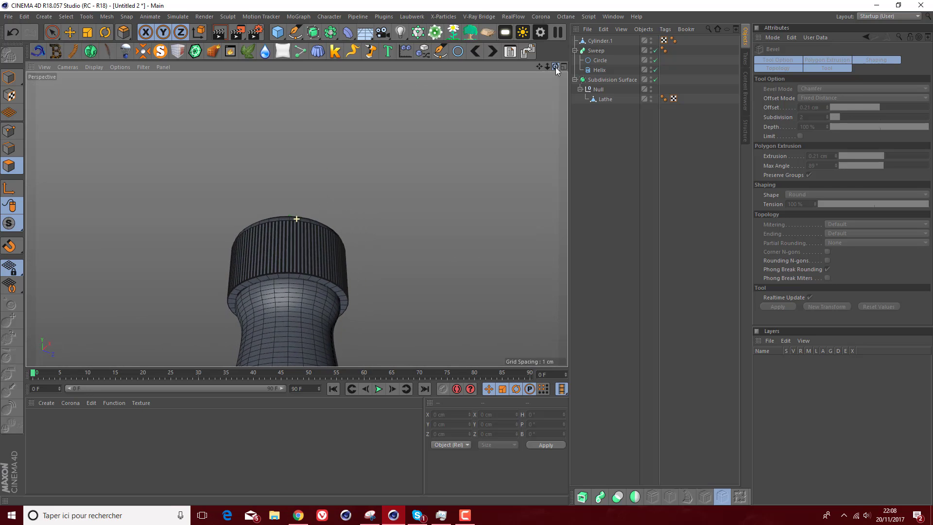
{"action": "left_click", "coordinate": [598, 42]}
{"action": "left_click", "coordinate": [9, 77]}
{"action": "key", "text": "e"}
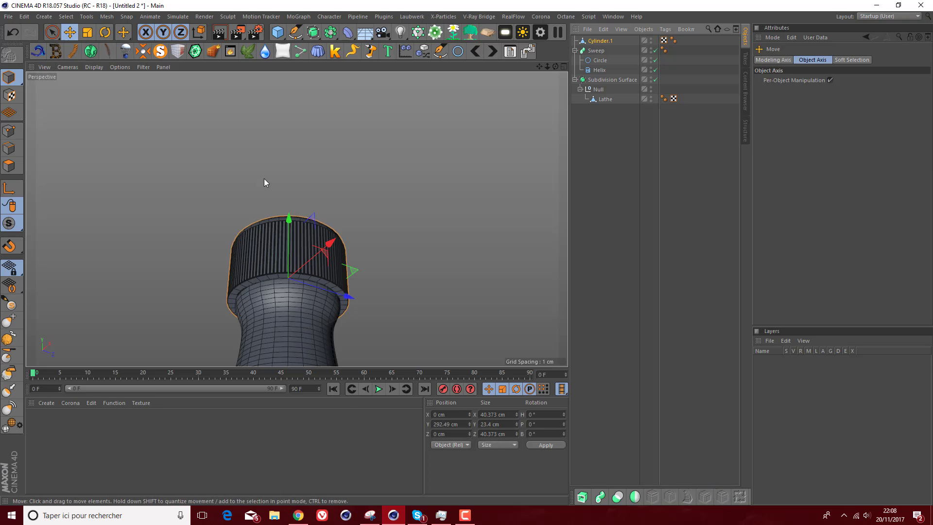
{"action": "left_click_drag", "start_coordinate": [290, 217], "coordinate": [286, 221]}
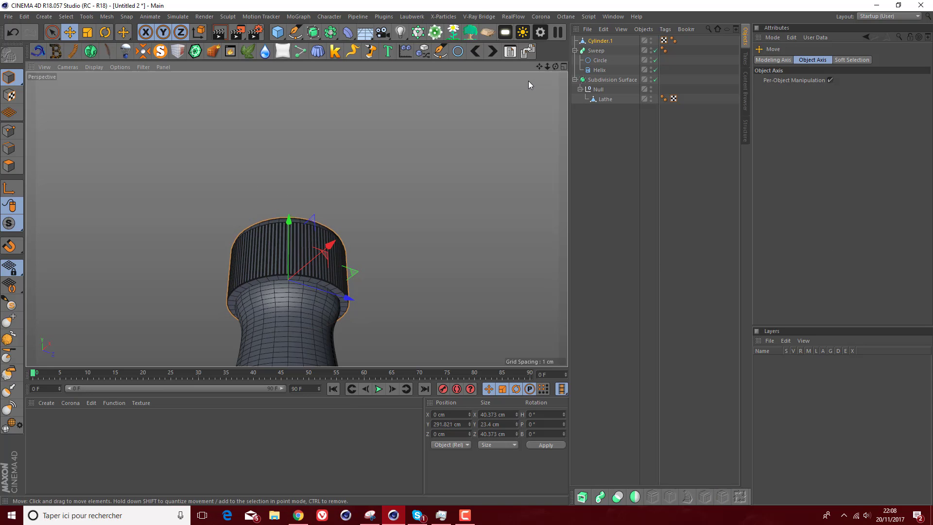
- Select the outer edge loop on the underside of the cap in edge mode
{"action": "mouse_move", "coordinate": [555, 67]}
{"action": "left_mouse_down"}
{"action": "mouse_move", "coordinate": [559, 136]}
{"action": "mouse_move", "coordinate": [556, 68]}
{"action": "left_mouse_up"}
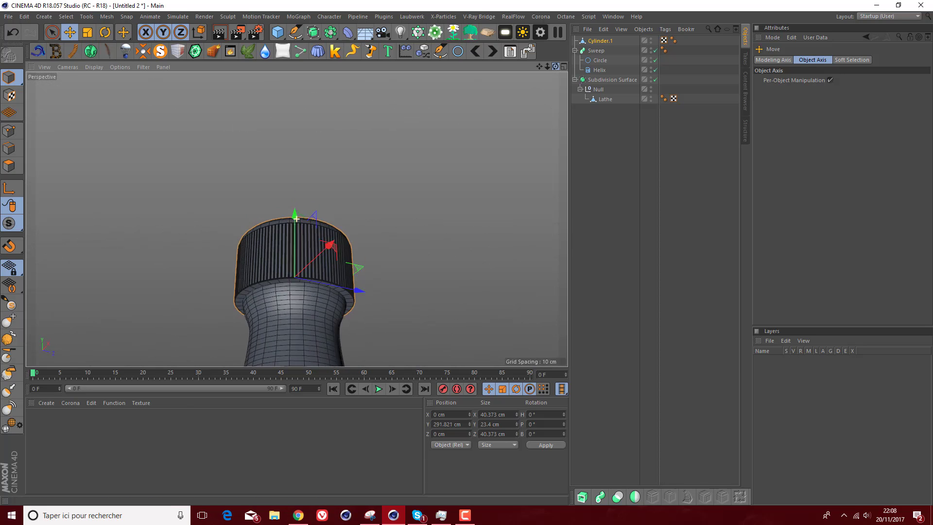
{"action": "left_click_drag", "start_coordinate": [296, 219], "coordinate": [257, 263], "text": "alt"}
{"action": "scroll", "coordinate": [236, 277], "scroll_direction": "up", "scroll_amount": 5}
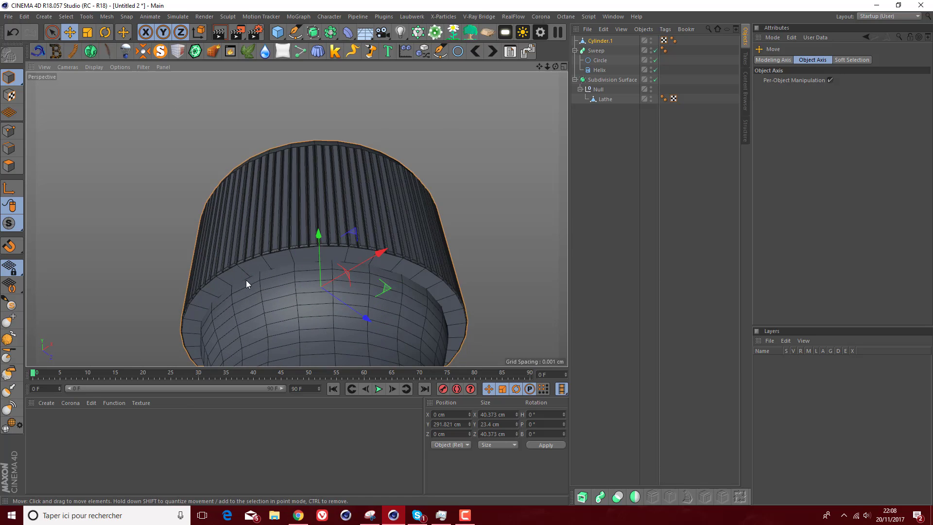
{"action": "scroll", "coordinate": [246, 280], "scroll_direction": "up", "scroll_amount": 1}
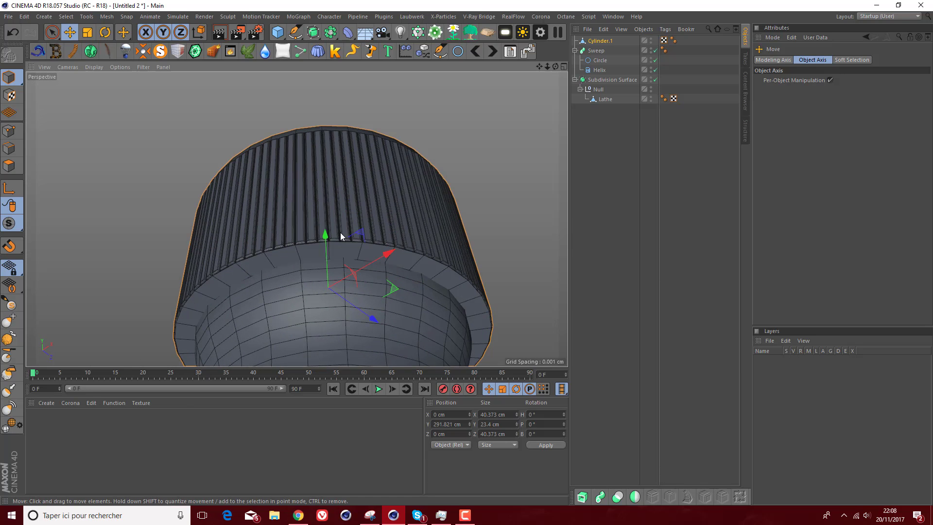
{"action": "left_click", "coordinate": [8, 148]}
{"action": "double_click", "coordinate": [253, 257]}
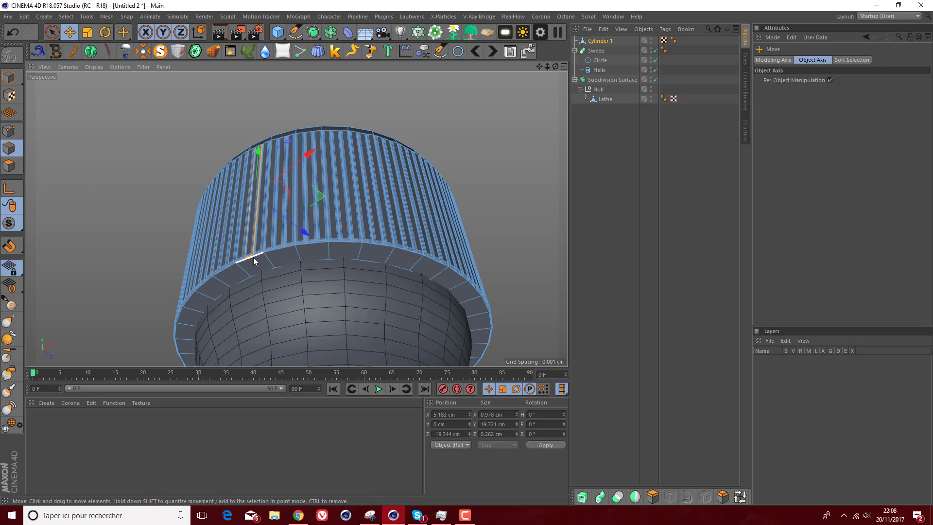
- Try to scale the selected bottom edge loop inward to a diameter of about 39 cm
{"action": "left_click", "coordinate": [87, 32]}
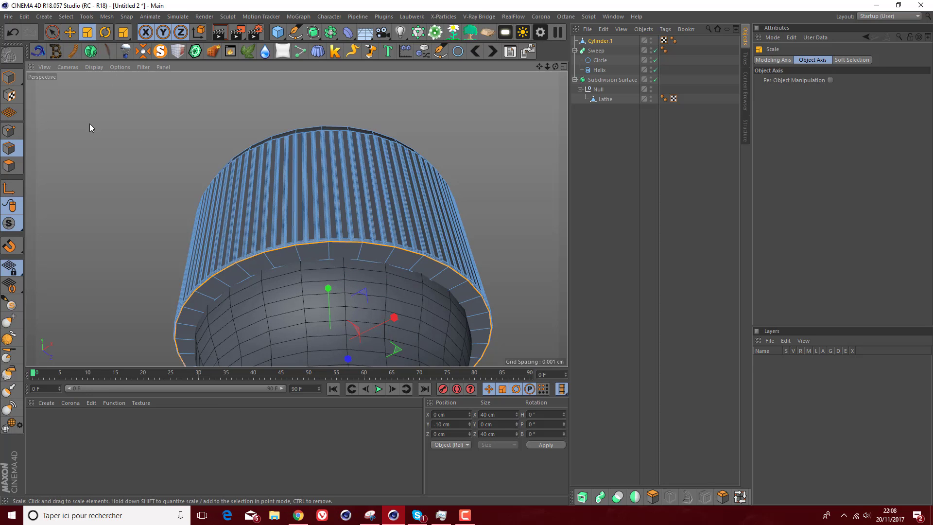
{"action": "mouse_move", "coordinate": [90, 124]}
{"action": "left_mouse_down"}
{"action": "mouse_move", "coordinate": [52, 121]}
{"action": "mouse_move", "coordinate": [81, 124]}
{"action": "left_mouse_up"}
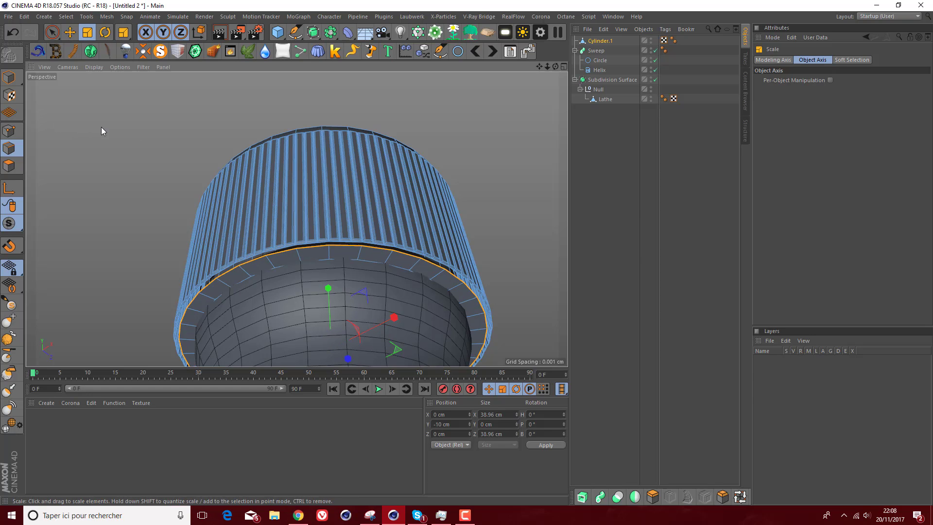
{"action": "key", "text": "ctrl+z"}
- Optimize the cap's points in point mode to merge the coincident ones
{"action": "left_click", "coordinate": [17, 133]}
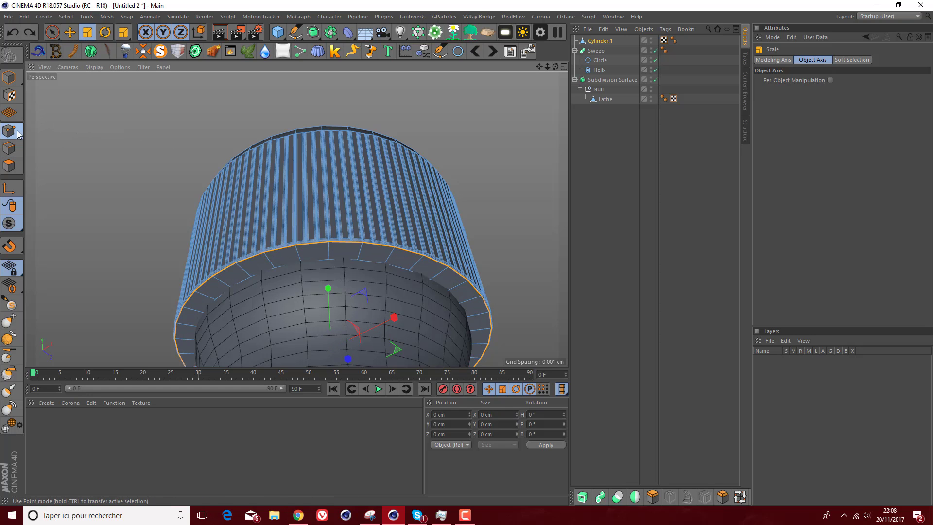
{"action": "right_click", "coordinate": [121, 131]}
{"action": "left_click", "coordinate": [144, 395]}
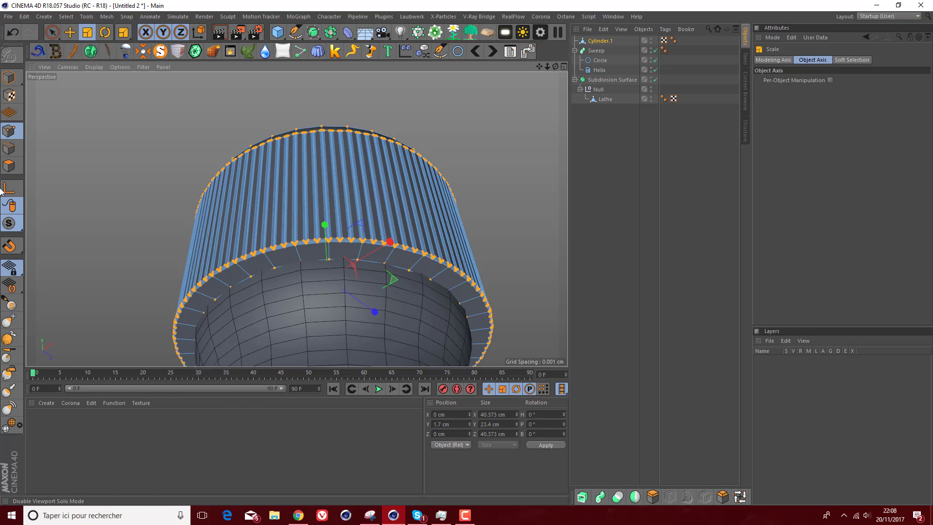
- Scale the cap's bottom edge loop inward to a diameter of about 38 cm and shift it slightly down
{"action": "left_click", "coordinate": [11, 149]}
{"action": "left_click_drag", "start_coordinate": [160, 160], "coordinate": [132, 159]}
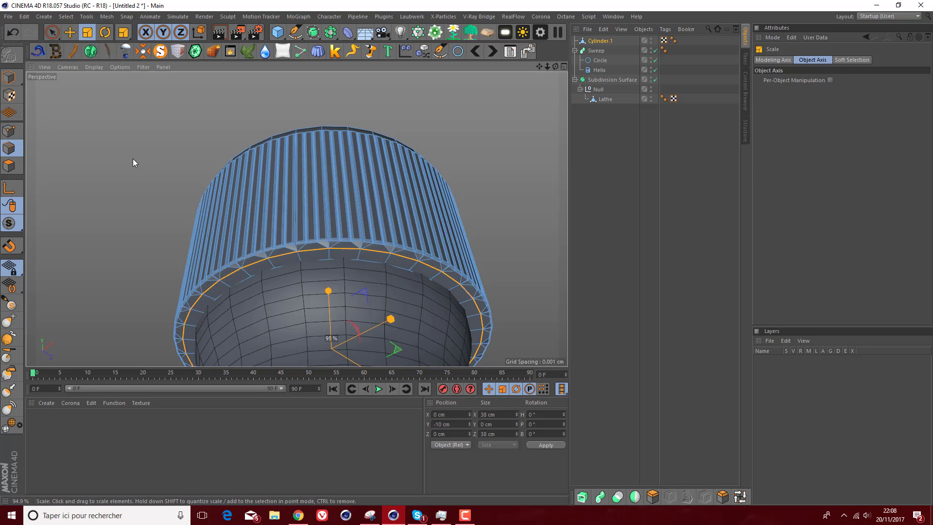
{"action": "key", "text": "e"}
{"action": "left_click_drag", "start_coordinate": [327, 288], "coordinate": [328, 293]}
- Deselect the cap, show it together with the bottle neck, and collapse the Sweep hierarchy
{"action": "left_click_drag", "start_coordinate": [297, 219], "coordinate": [277, 248], "text": "alt"}
{"action": "right_click_drag", "start_coordinate": [297, 219], "coordinate": [292, 221], "text": "alt"}
{"action": "mouse_move", "coordinate": [547, 67]}
{"action": "left_mouse_down"}
{"action": "mouse_move", "coordinate": [508, 68]}
{"action": "mouse_move", "coordinate": [555, 67]}
{"action": "mouse_move", "coordinate": [542, 116]}
{"action": "mouse_move", "coordinate": [549, 52]}
{"action": "mouse_move", "coordinate": [539, 55]}
{"action": "left_mouse_up"}
{"action": "left_click", "coordinate": [594, 144]}
{"action": "left_click_drag", "start_coordinate": [369, 219], "coordinate": [343, 251], "text": "alt"}
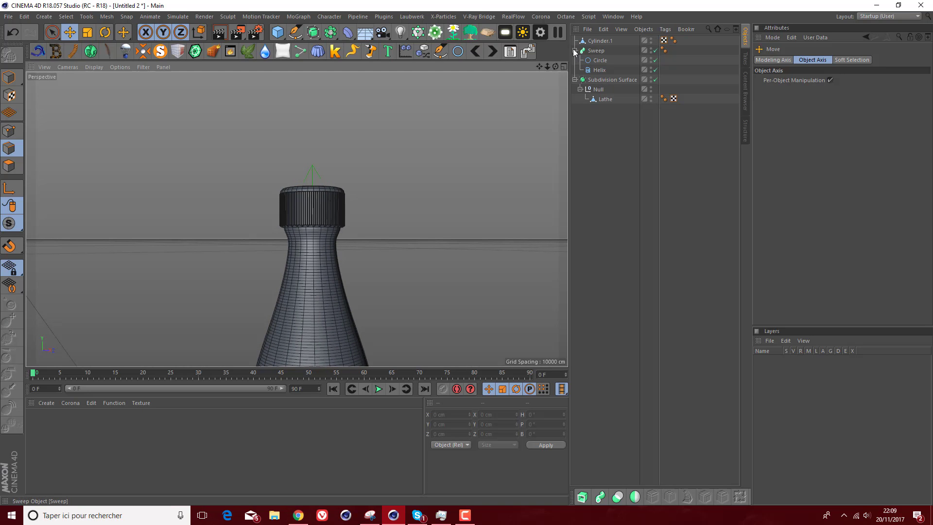
{"action": "left_click", "coordinate": [575, 51]}
- Bevel the neck's edge loop just below the cap with an offset of about 2.4 cm and 2 subdivisions
{"action": "left_click", "coordinate": [327, 232]}
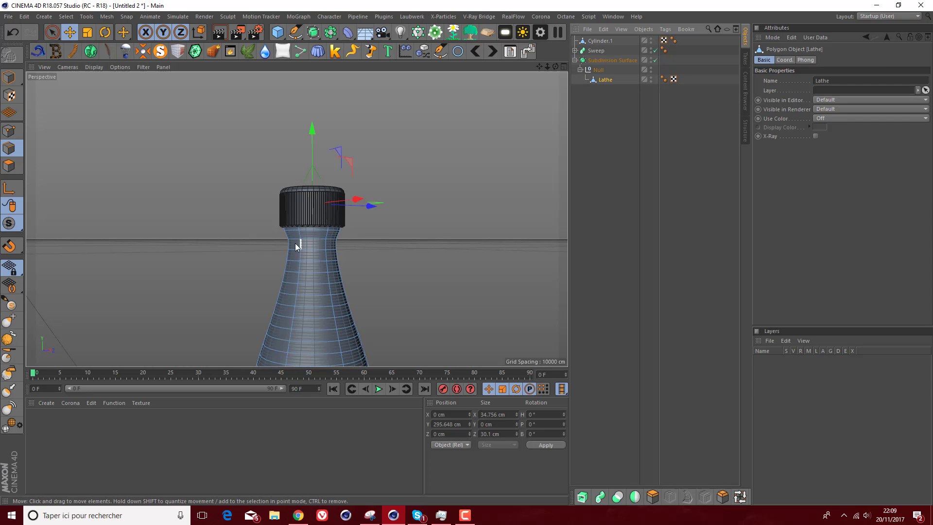
{"action": "double_click", "coordinate": [312, 241]}
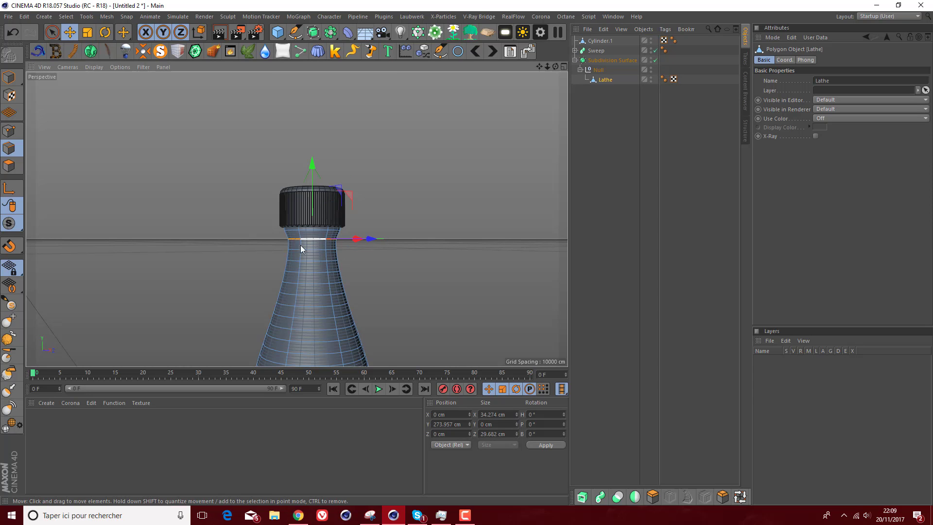
{"action": "right_click_drag", "start_coordinate": [254, 250], "coordinate": [297, 248], "text": "alt"}
{"action": "right_click", "coordinate": [461, 265]}
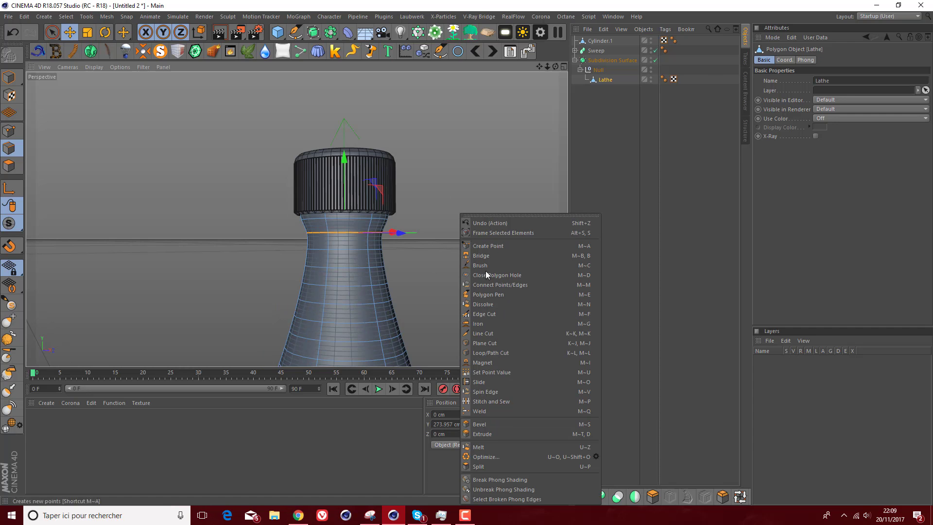
{"action": "left_click", "coordinate": [493, 425]}
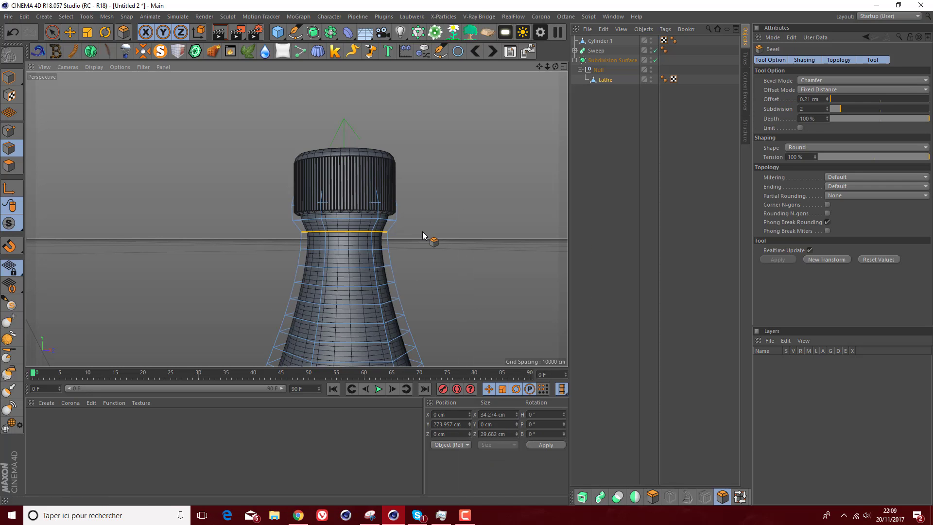
{"action": "left_click_drag", "start_coordinate": [456, 273], "coordinate": [476, 272]}
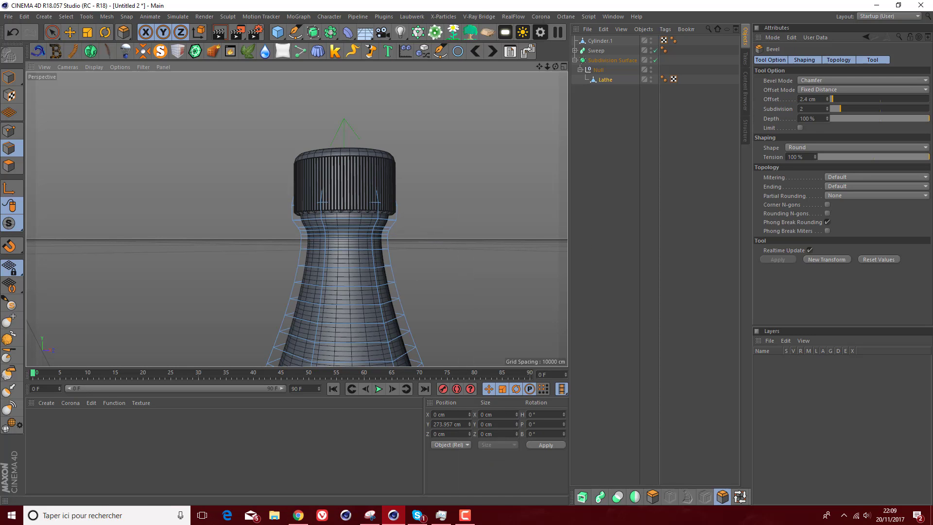
- Try to extrude the beveled neck edges with an offset of about -0.2 cm
{"action": "left_click", "coordinate": [651, 496]}
{"action": "left_click_drag", "start_coordinate": [452, 259], "coordinate": [453, 259]}
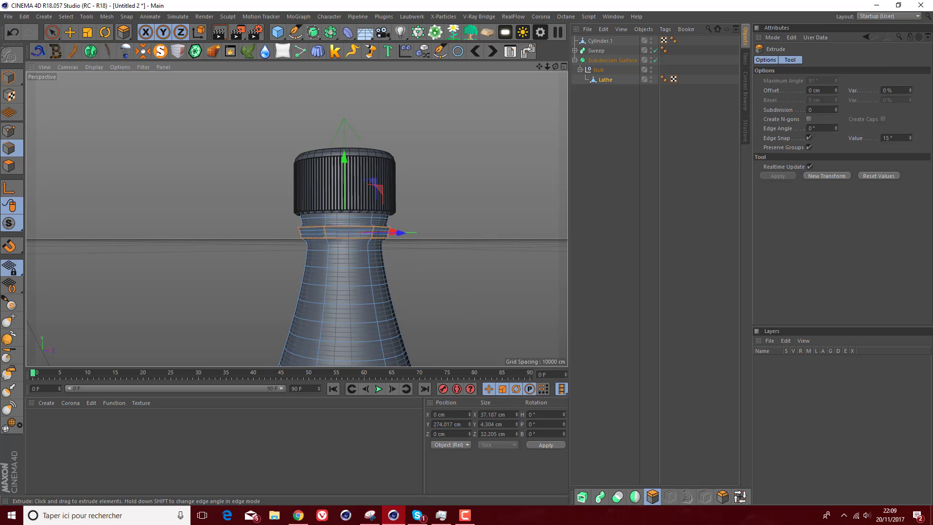
{"action": "left_click", "coordinate": [577, 189]}
{"action": "scroll", "coordinate": [387, 234], "scroll_direction": "up", "scroll_amount": 6}
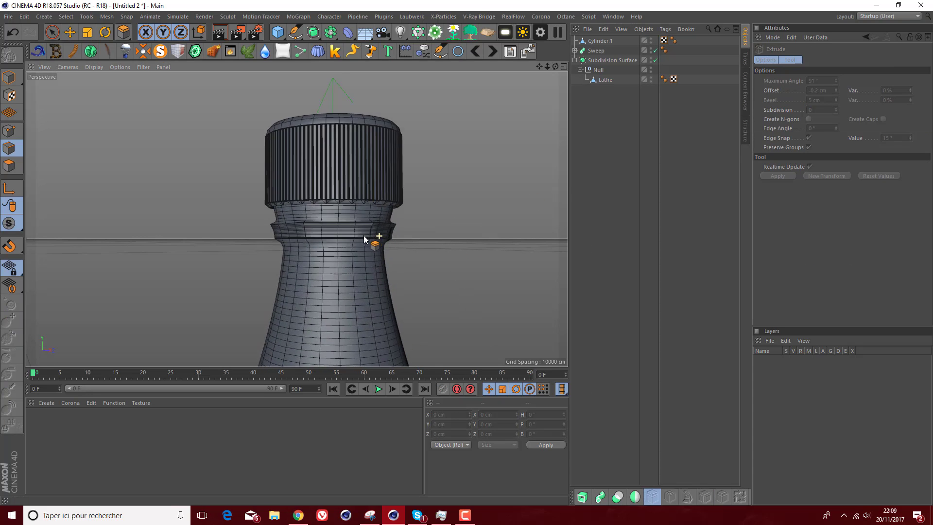
{"action": "left_click", "coordinate": [7, 32]}
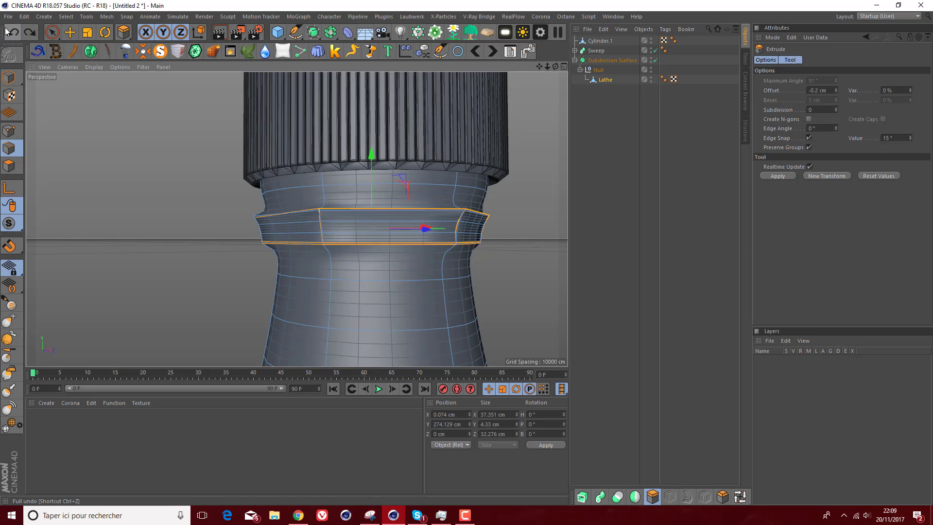
{"action": "left_click", "coordinate": [8, 32]}
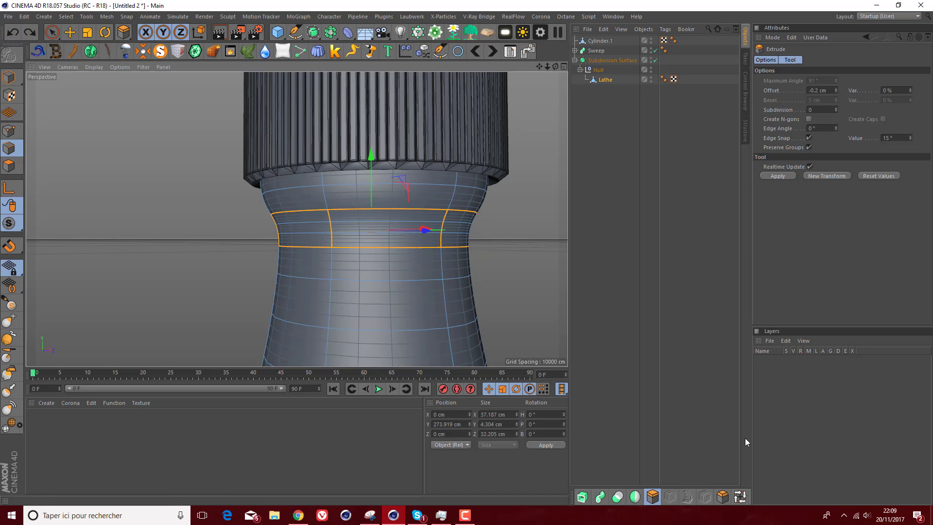
- Try to bevel the neck edges again by 2.4 cm with 0 subdivisions and extrude them about 0.51 cm
{"action": "left_click", "coordinate": [724, 499]}
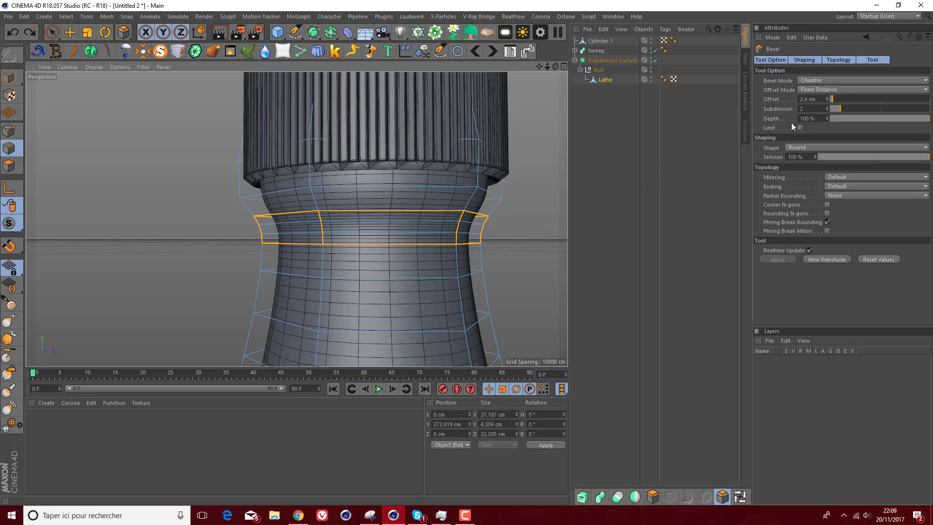
{"action": "left_click", "coordinate": [827, 109]}
{"action": "left_click", "coordinate": [828, 109]}
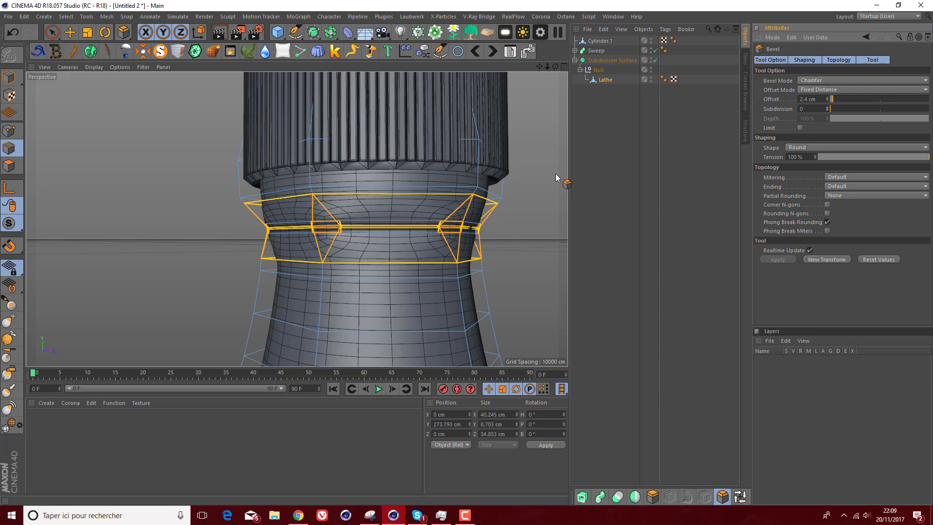
{"action": "left_click", "coordinate": [653, 496]}
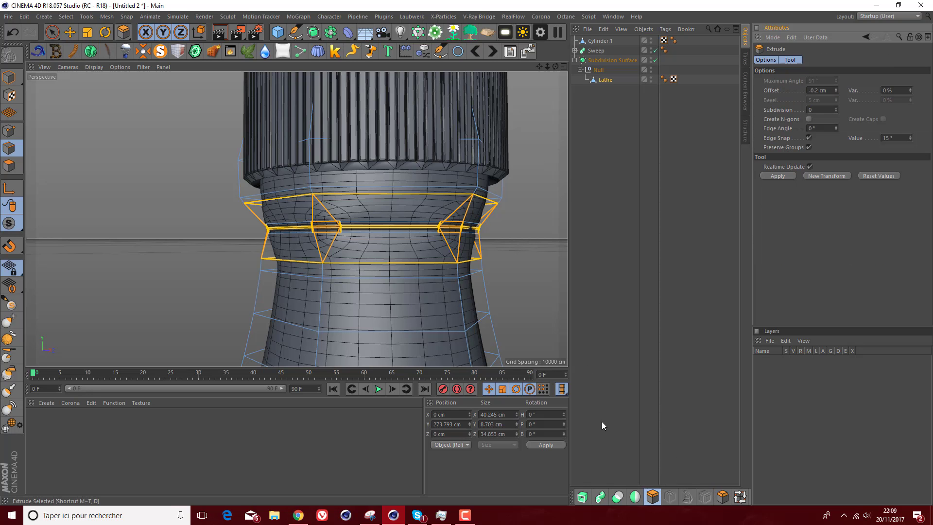
{"action": "left_click_drag", "start_coordinate": [501, 301], "coordinate": [505, 302]}
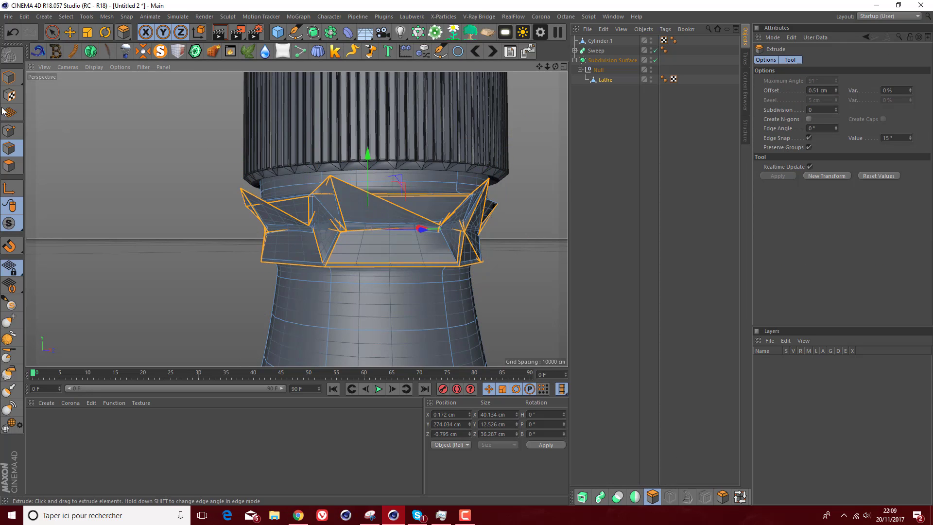
{"action": "left_click", "coordinate": [15, 33]}
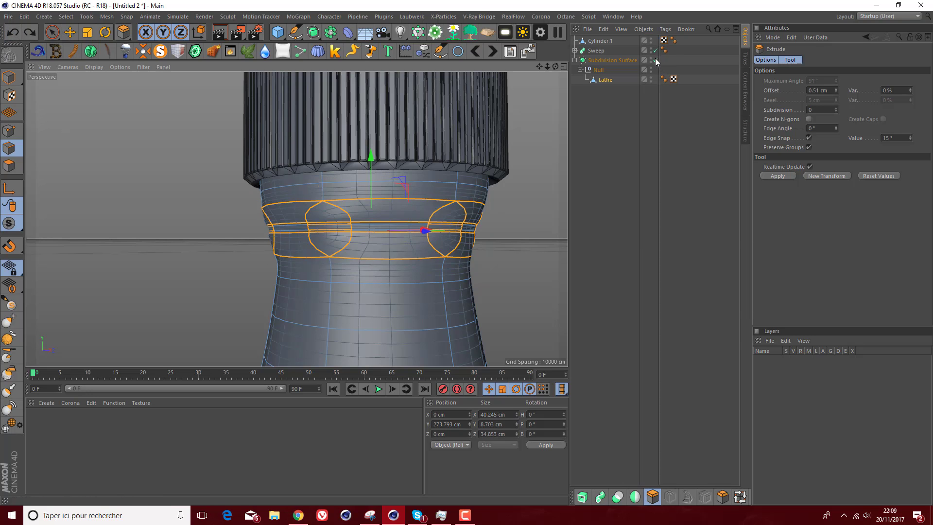
{"action": "left_click", "coordinate": [656, 60]}
{"action": "left_click", "coordinate": [11, 34]}
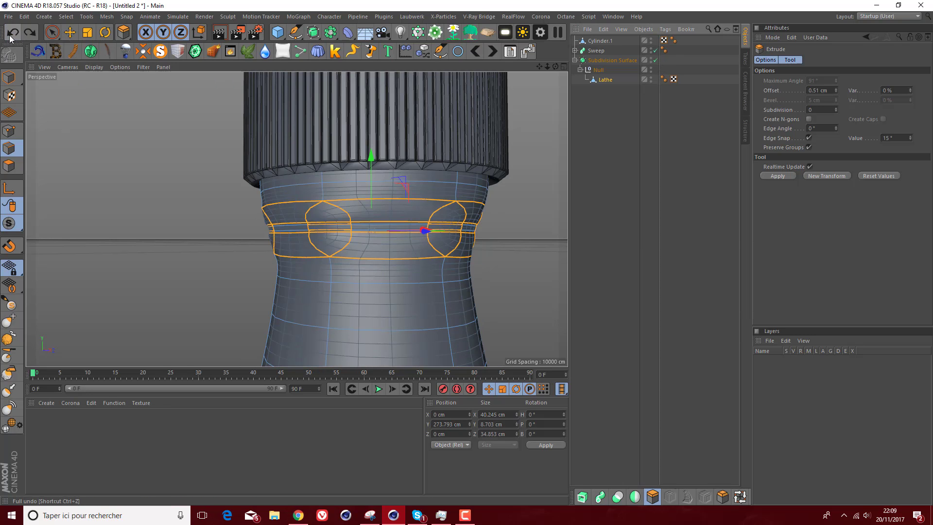
{"action": "left_click", "coordinate": [10, 34]}
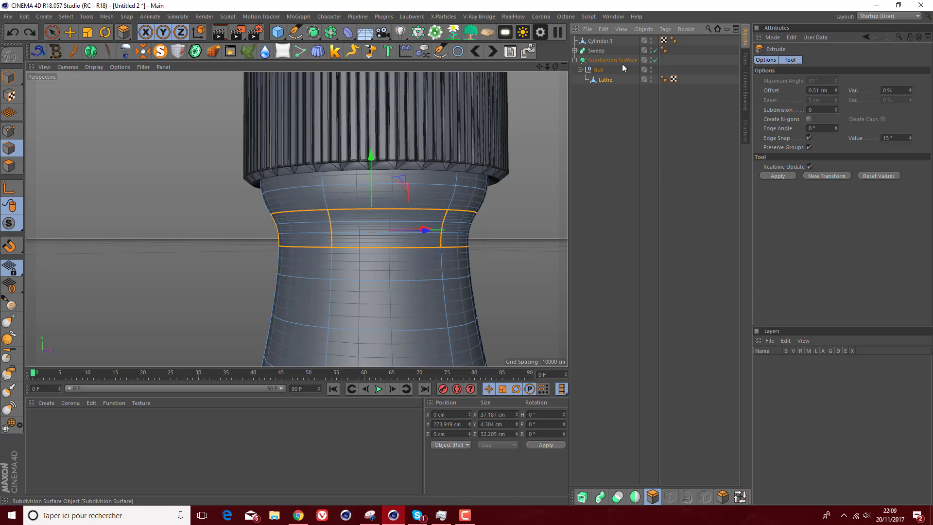
- With the Subdivision Surface temporarily off, extrude the polygon rings above and below the beveled neck band outward by about 0.73 cm
{"action": "left_click", "coordinate": [655, 60]}
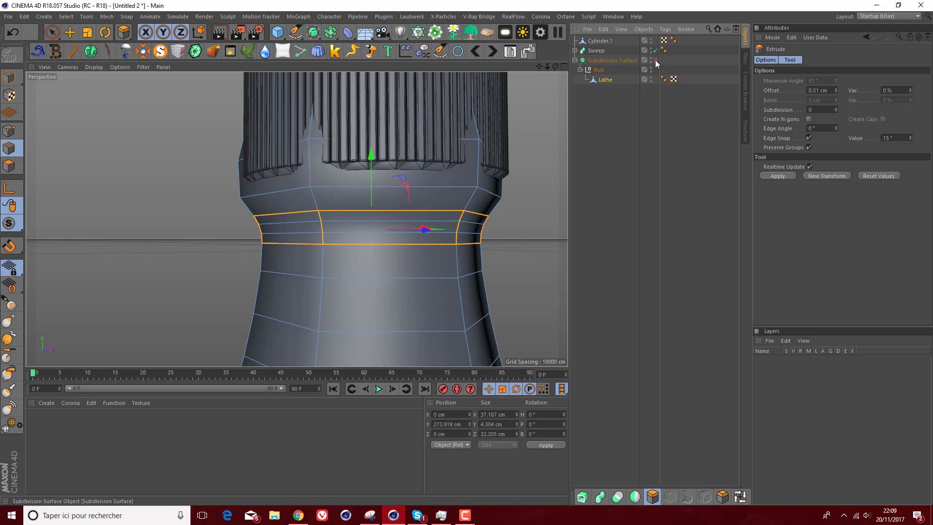
{"action": "left_click", "coordinate": [612, 81]}
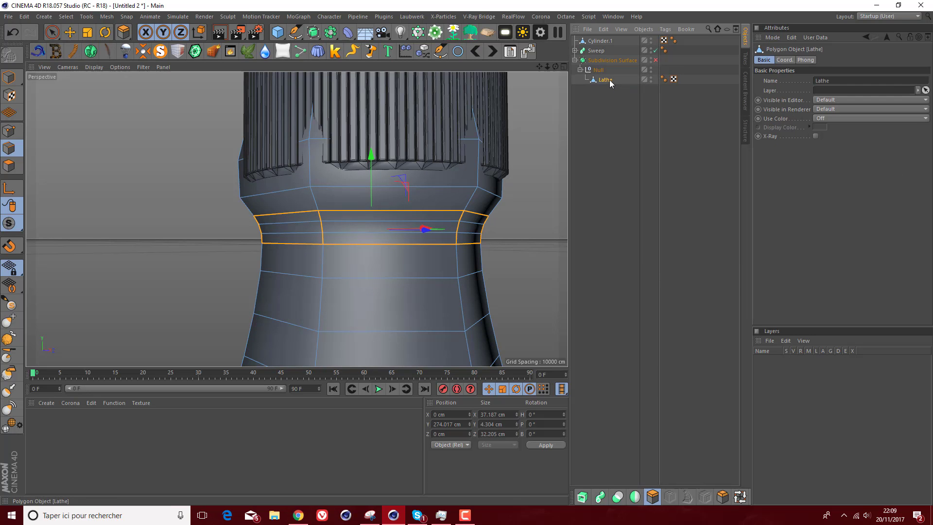
{"action": "double_click", "coordinate": [310, 280]}
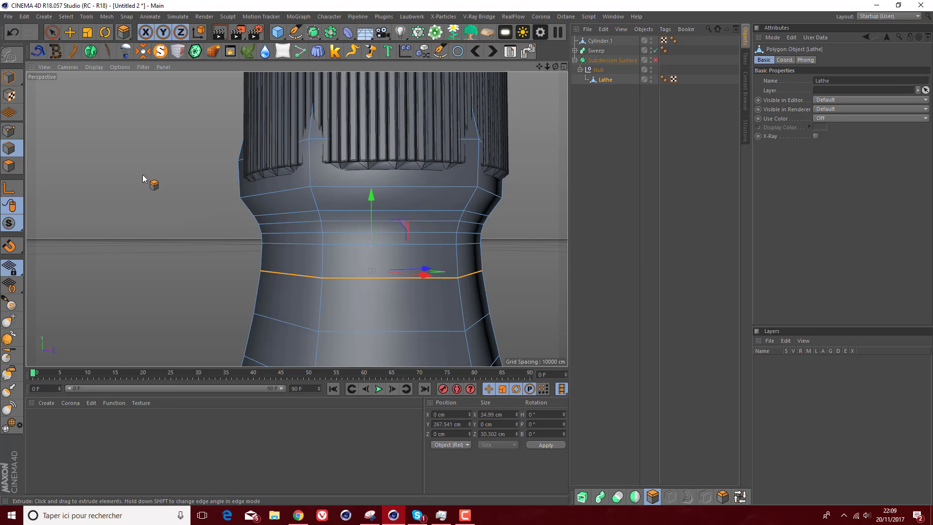
{"action": "left_click", "coordinate": [9, 165]}
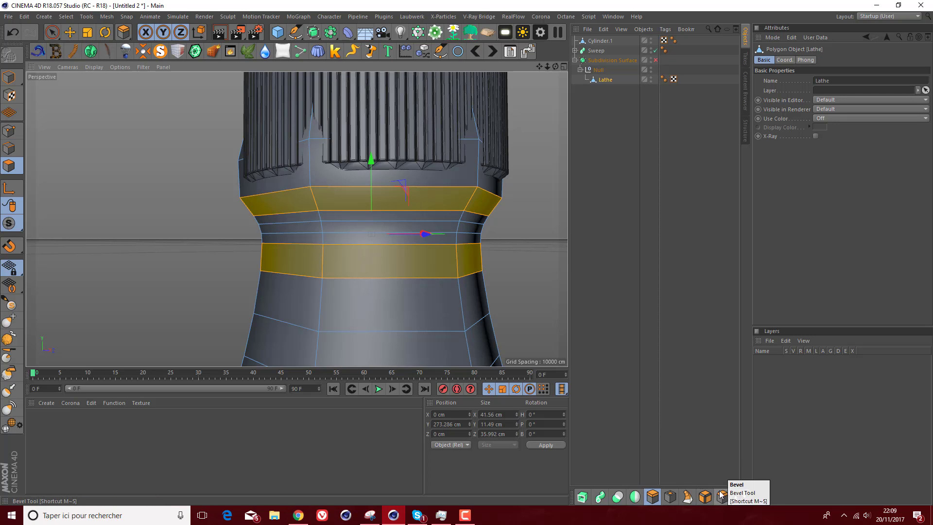
{"action": "left_click", "coordinate": [653, 498]}
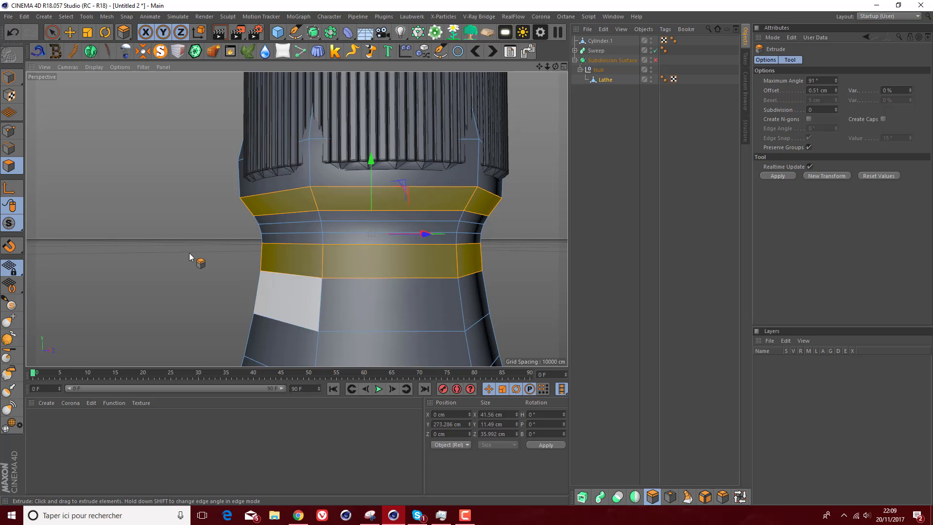
{"action": "left_click_drag", "start_coordinate": [154, 245], "coordinate": [168, 245]}
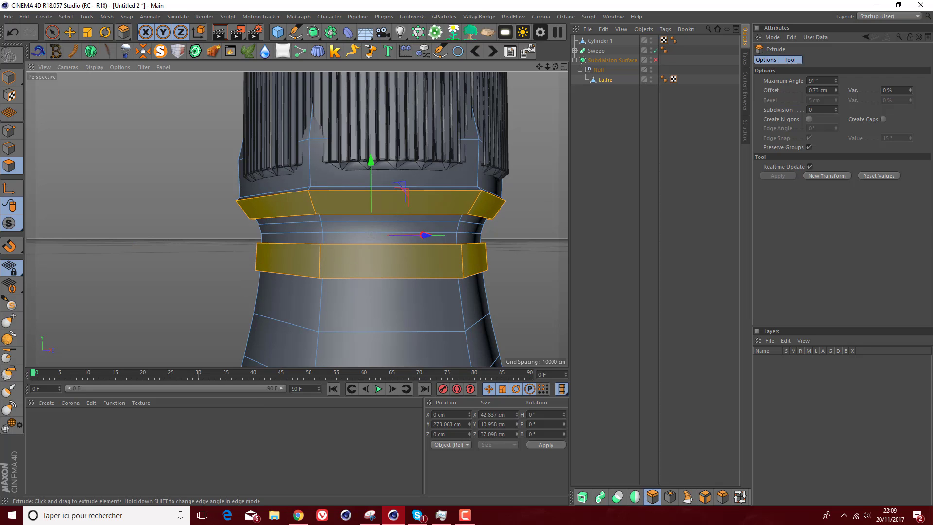
{"action": "left_click", "coordinate": [653, 60]}
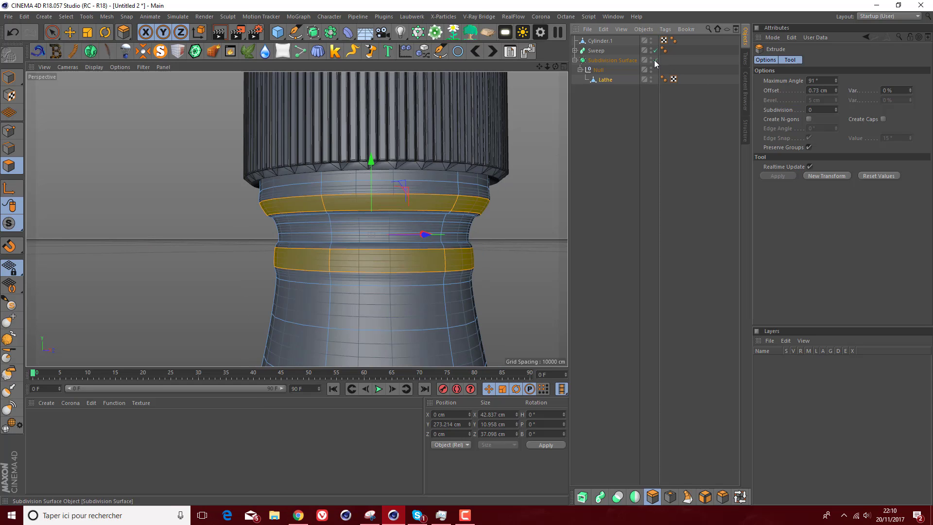
{"action": "key", "text": "u"}
{"action": "key", "text": "l"}
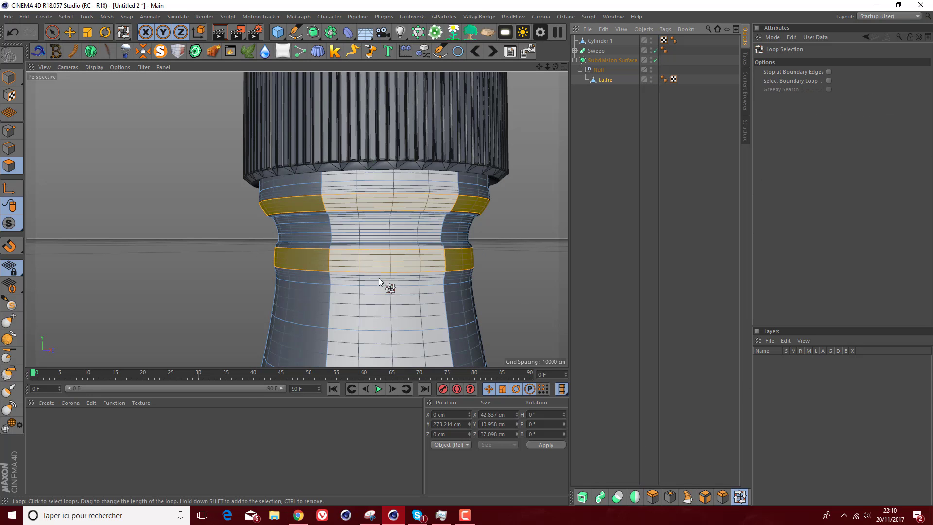
{"action": "left_click", "coordinate": [334, 259]}
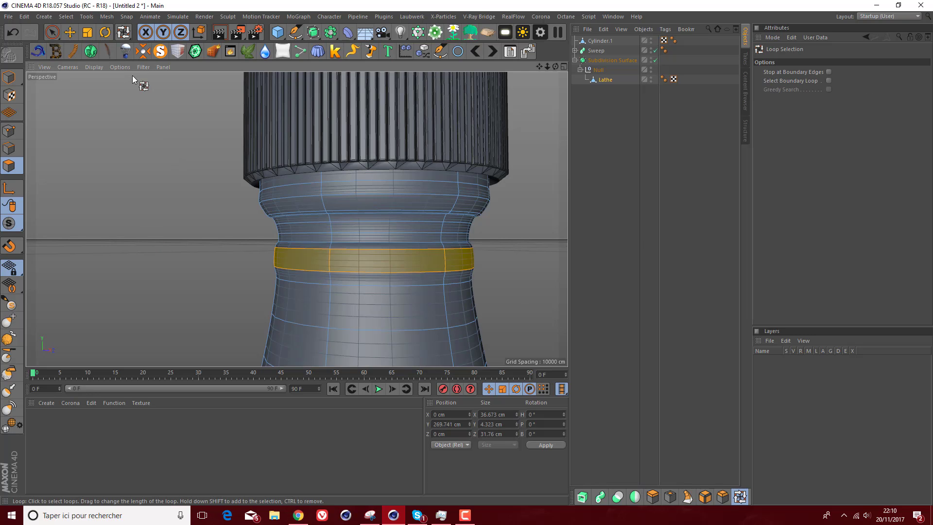
{"action": "left_click", "coordinate": [158, 180]}
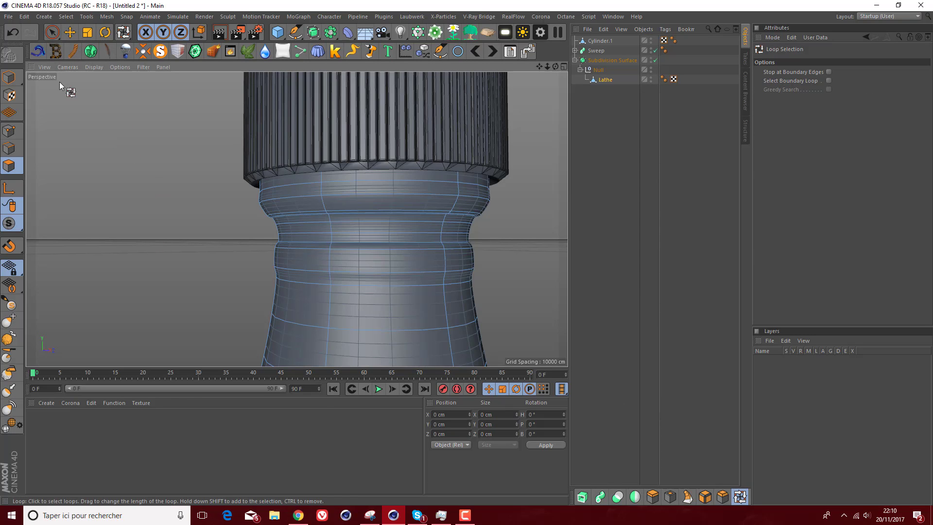
{"action": "left_click", "coordinate": [17, 27]}
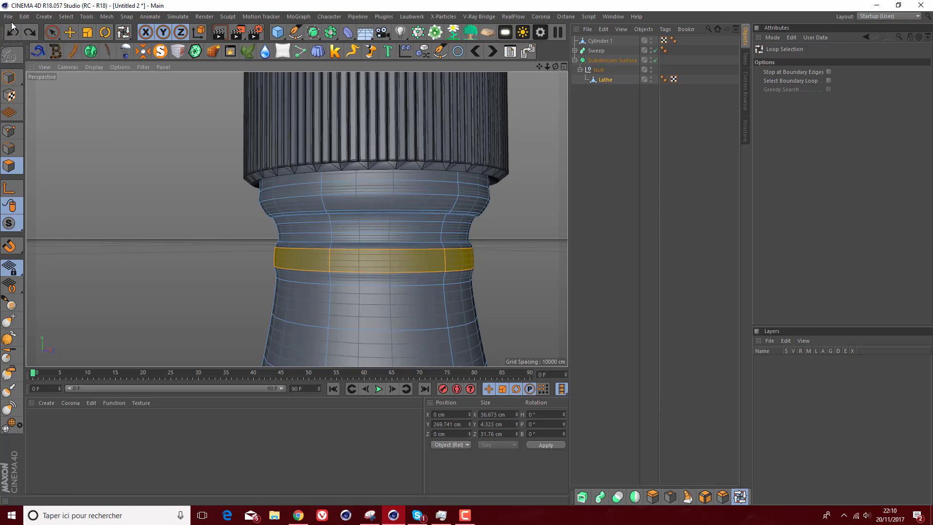
{"action": "left_click", "coordinate": [25, 33]}
{"action": "left_click", "coordinate": [84, 32]}
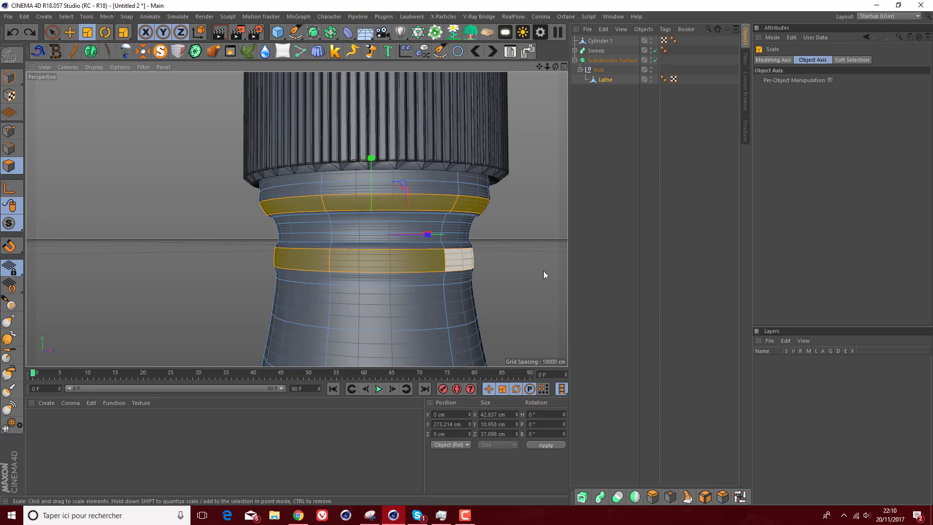
- Loop-select the lower extruded neck ring, scale it outward to about 39.5 cm wide and flatten it to about 2.4 cm high
{"action": "left_click", "coordinate": [748, 496]}
{"action": "left_click", "coordinate": [329, 261]}
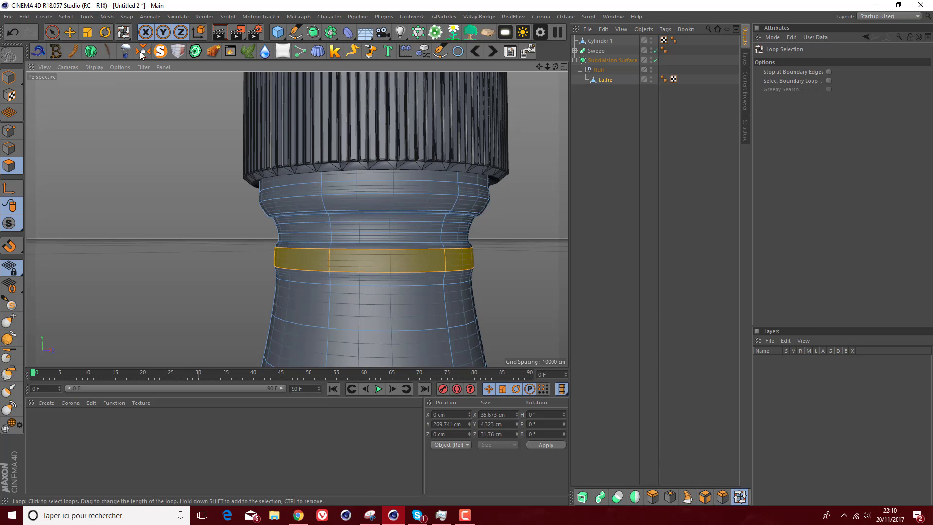
{"action": "left_click", "coordinate": [86, 32]}
{"action": "left_click_drag", "start_coordinate": [131, 217], "coordinate": [157, 209]}
{"action": "left_click_drag", "start_coordinate": [372, 183], "coordinate": [369, 218]}
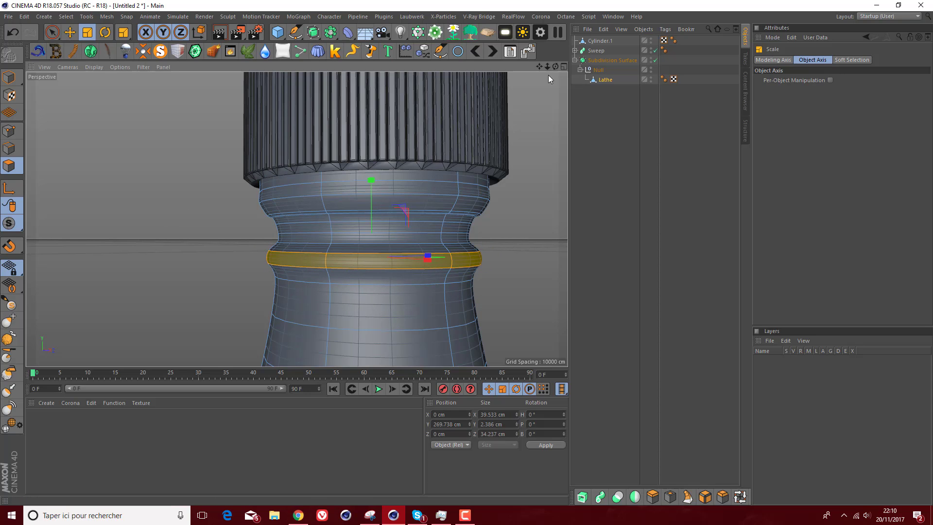
- Loop-select the upper neck ring, scale it outward to about 44 cm wide, and deselect the bottle
{"action": "left_click", "coordinate": [739, 496]}
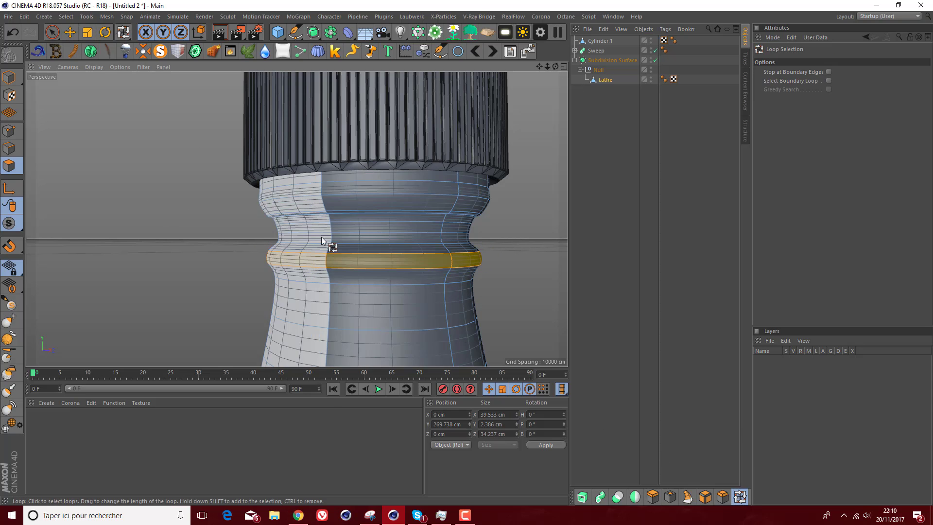
{"action": "left_click", "coordinate": [321, 203]}
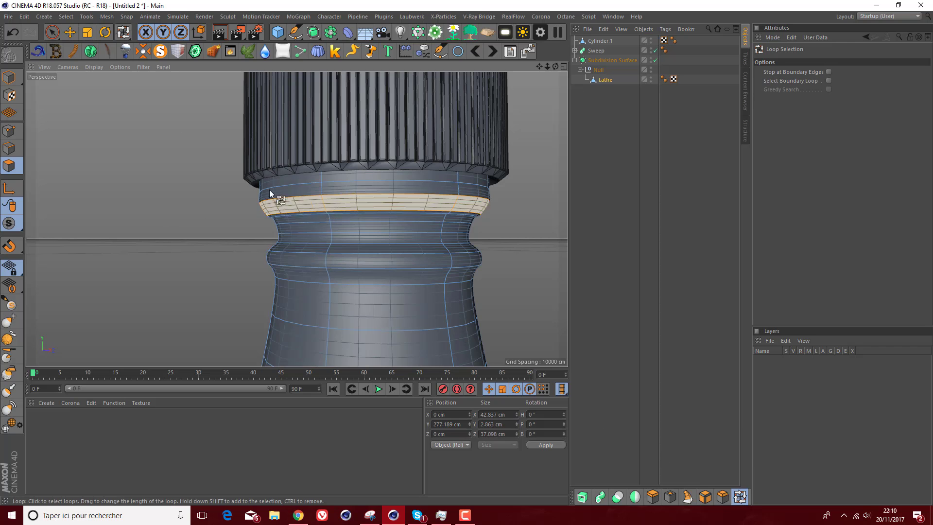
{"action": "left_click", "coordinate": [85, 32]}
{"action": "mouse_move", "coordinate": [105, 136]}
{"action": "left_mouse_down"}
{"action": "mouse_move", "coordinate": [131, 136]}
{"action": "mouse_move", "coordinate": [114, 137]}
{"action": "left_mouse_up"}
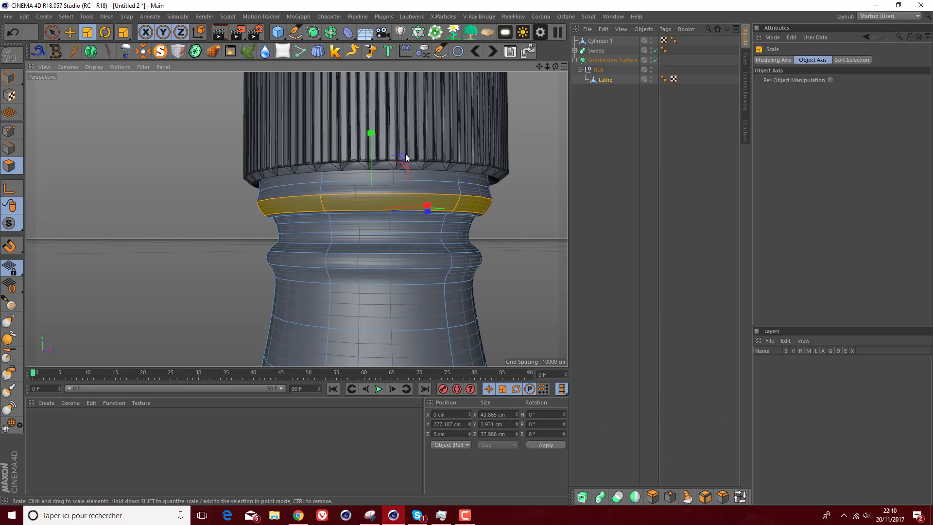
{"action": "left_click", "coordinate": [574, 145]}
{"action": "scroll", "coordinate": [296, 220], "scroll_direction": "down", "scroll_amount": 6}
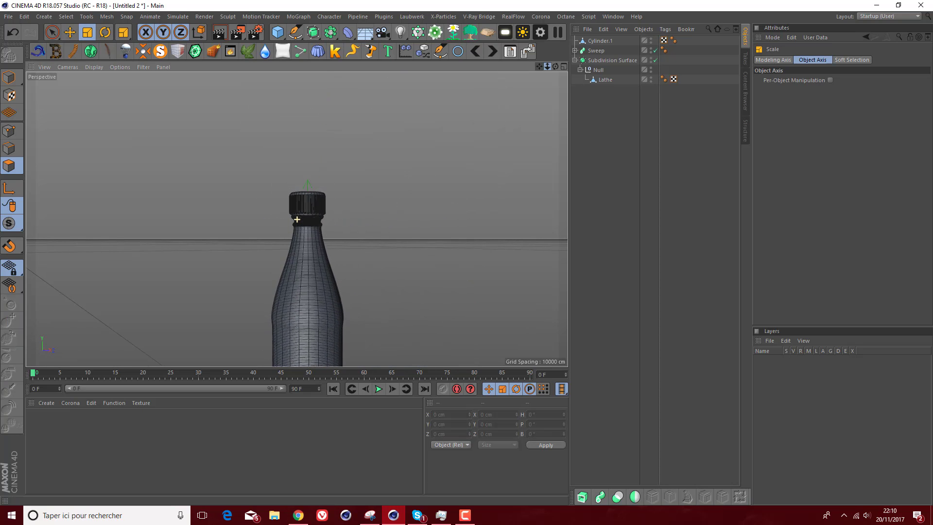
{"action": "scroll", "coordinate": [297, 219], "scroll_direction": "down", "scroll_amount": 5}
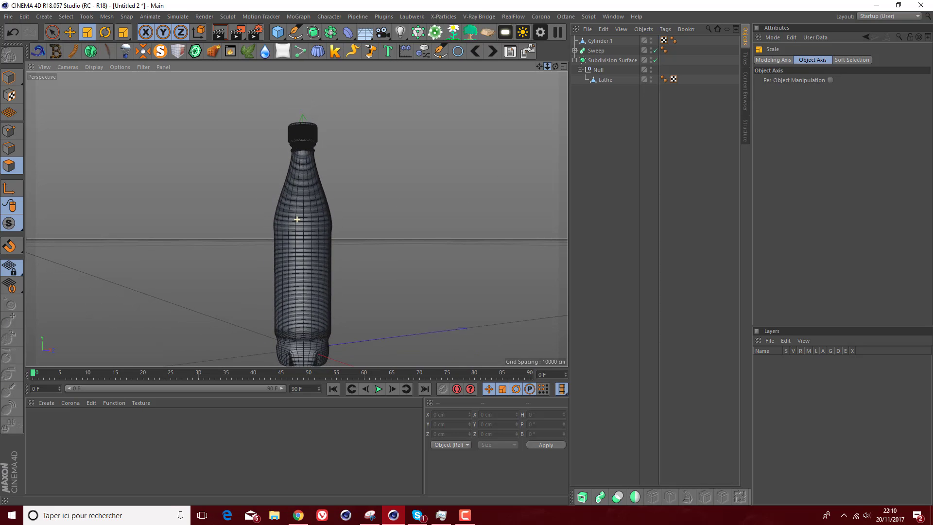
- Isolate the screw cap, loop-select its inner lower rim edge, scale it to about 36.07 cm wide, and show all objects again
{"action": "left_click_drag", "start_coordinate": [548, 67], "coordinate": [556, 90]}
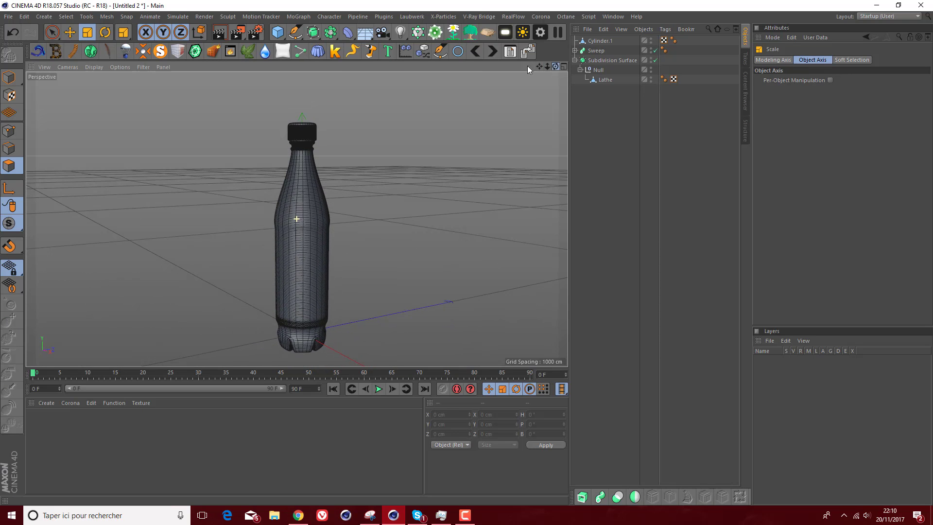
{"action": "scroll", "coordinate": [323, 119], "scroll_direction": "up", "scroll_amount": 8}
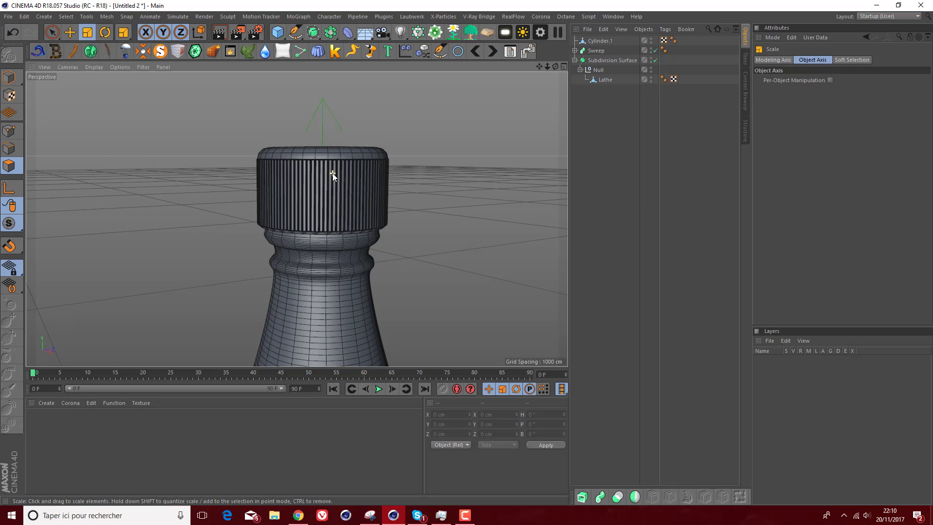
{"action": "scroll", "coordinate": [332, 173], "scroll_direction": "down", "scroll_amount": 3}
{"action": "scroll", "coordinate": [332, 185], "scroll_direction": "up", "scroll_amount": 4}
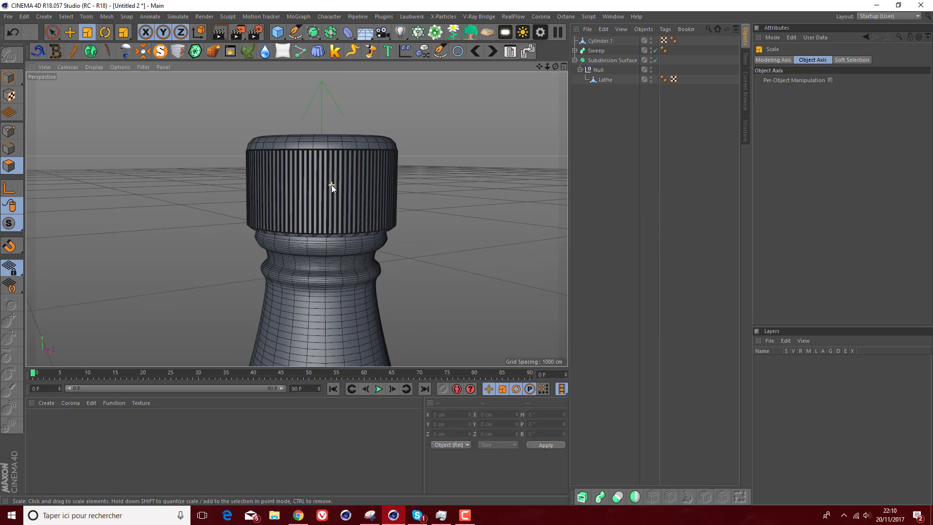
{"action": "left_click_drag", "start_coordinate": [556, 66], "coordinate": [562, 36]}
{"action": "scroll", "coordinate": [282, 209], "scroll_direction": "up", "scroll_amount": 3}
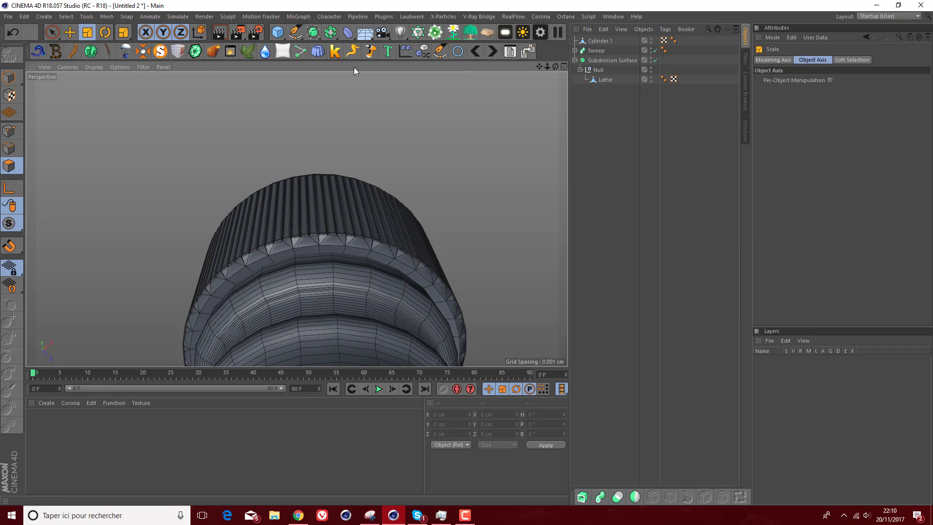
{"action": "left_click", "coordinate": [600, 41]}
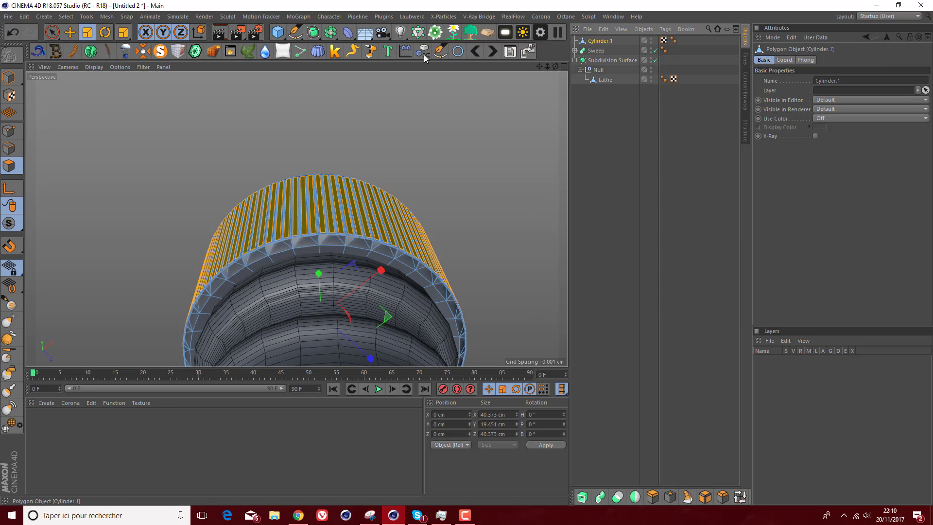
{"action": "left_click", "coordinate": [160, 51]}
{"action": "left_click", "coordinate": [10, 147]}
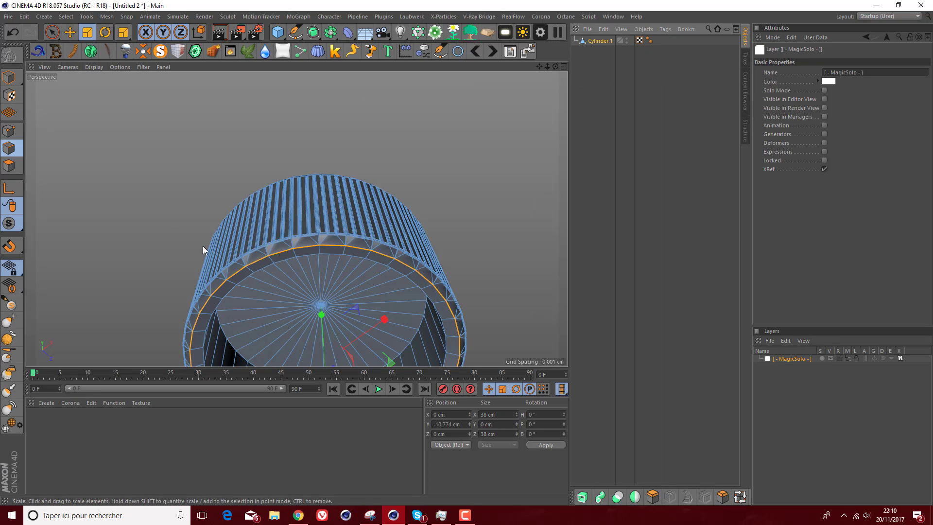
{"action": "left_click_drag", "start_coordinate": [258, 275], "coordinate": [278, 226]}
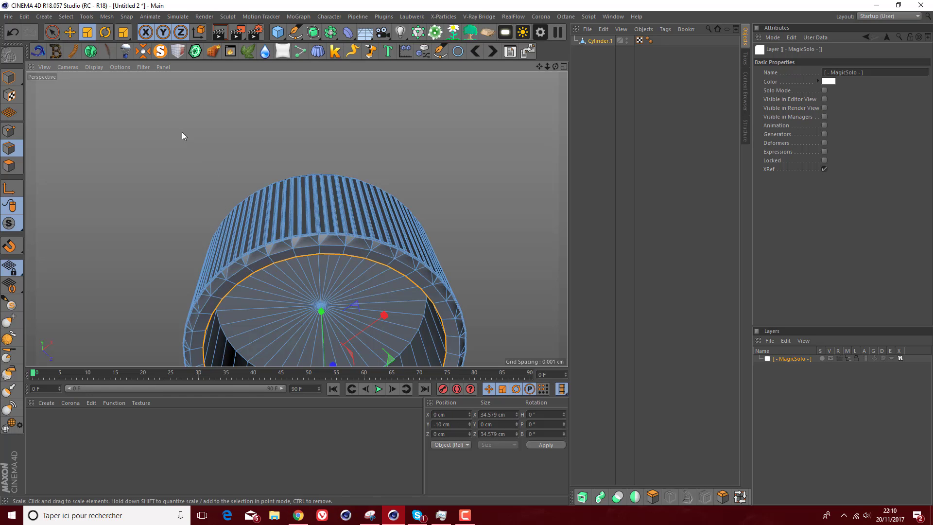
{"action": "mouse_move", "coordinate": [182, 132]}
{"action": "left_mouse_down"}
{"action": "mouse_move", "coordinate": [233, 119]}
{"action": "mouse_move", "coordinate": [199, 124]}
{"action": "left_mouse_up"}
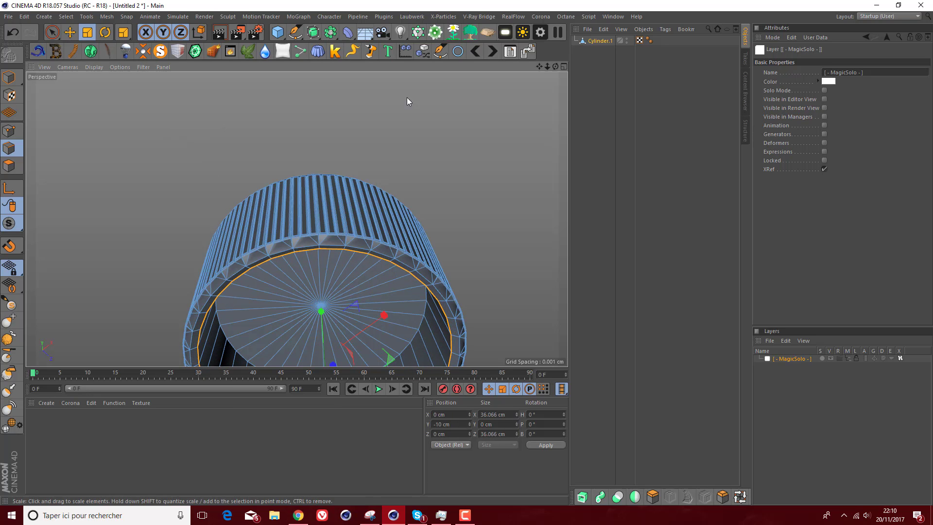
{"action": "left_click", "coordinate": [160, 50]}
- Scale the whole cap down slightly in X and Z to sit closer to the neck's diameter, and deselect it
{"action": "mouse_move", "coordinate": [297, 219]}
{"action": "left_mouse_down", "text": "alt"}
{"action": "mouse_move", "coordinate": [550, 66]}
{"action": "mouse_move", "coordinate": [296, 219]}
{"action": "left_mouse_up", "text": "alt"}
{"action": "left_click", "coordinate": [601, 41]}
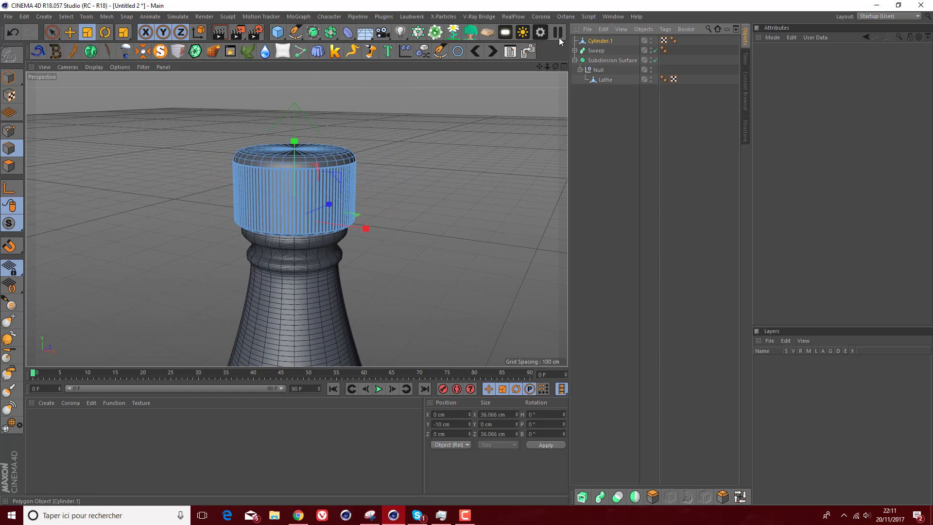
{"action": "left_click", "coordinate": [6, 76]}
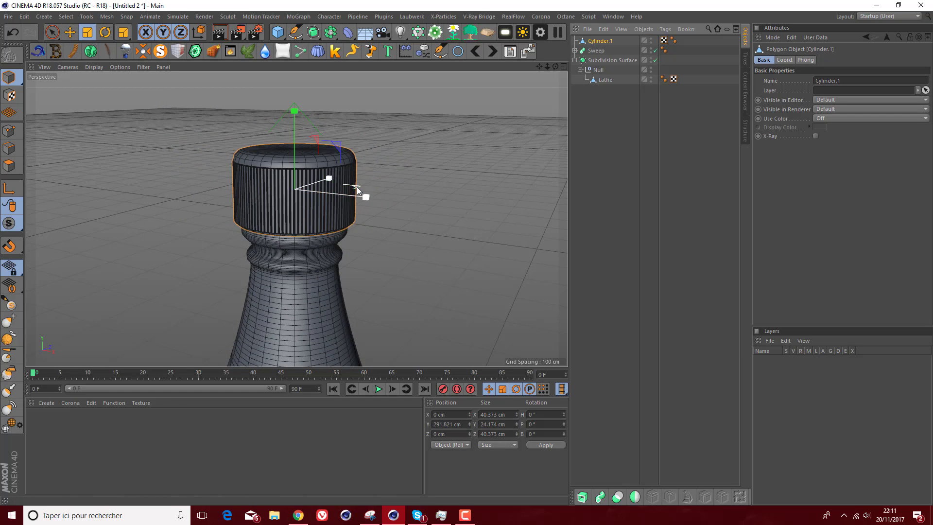
{"action": "left_click_drag", "start_coordinate": [357, 187], "coordinate": [317, 191]}
{"action": "left_click", "coordinate": [600, 140]}
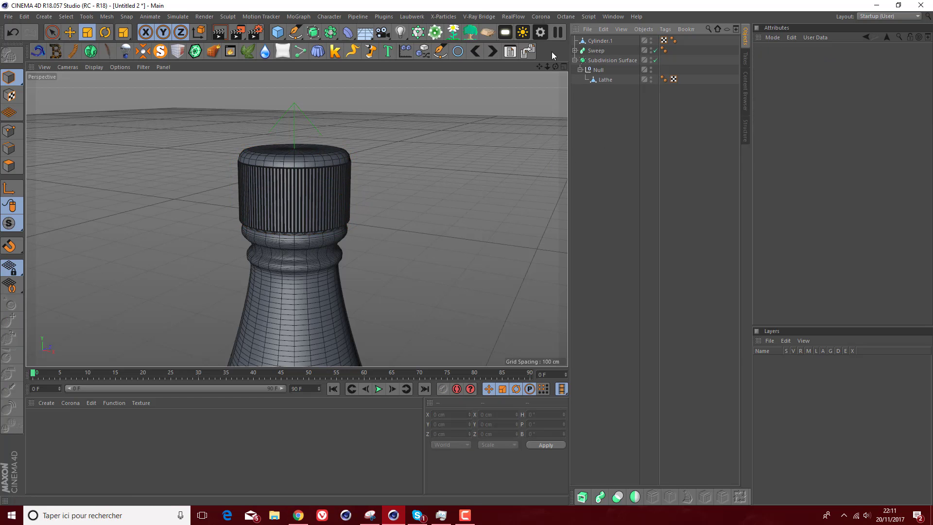
- Set the perspective view's display mode to Gouraud Shading without lines
{"action": "scroll", "coordinate": [296, 214], "scroll_direction": "up", "scroll_amount": 5}
{"action": "left_click_drag", "start_coordinate": [555, 67], "coordinate": [626, 135]}
{"action": "left_click", "coordinate": [92, 66]}
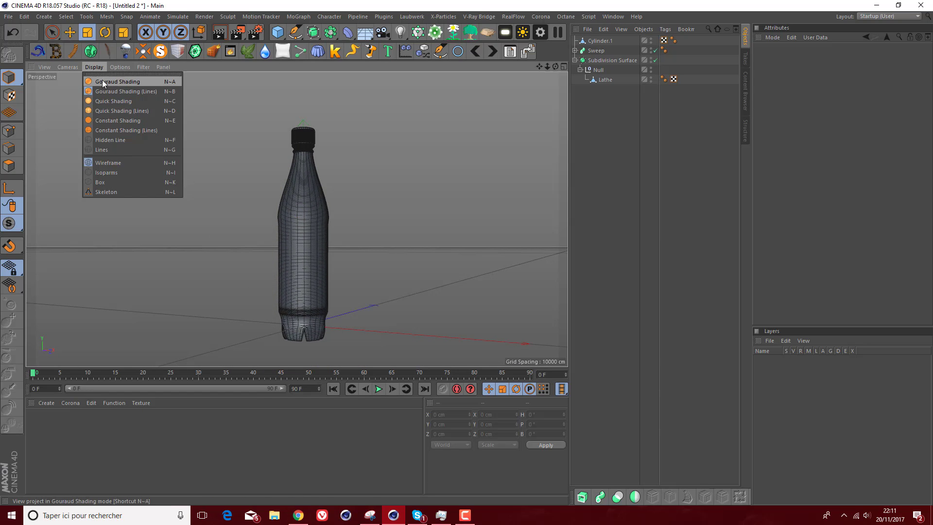
{"action": "left_click", "coordinate": [102, 80]}
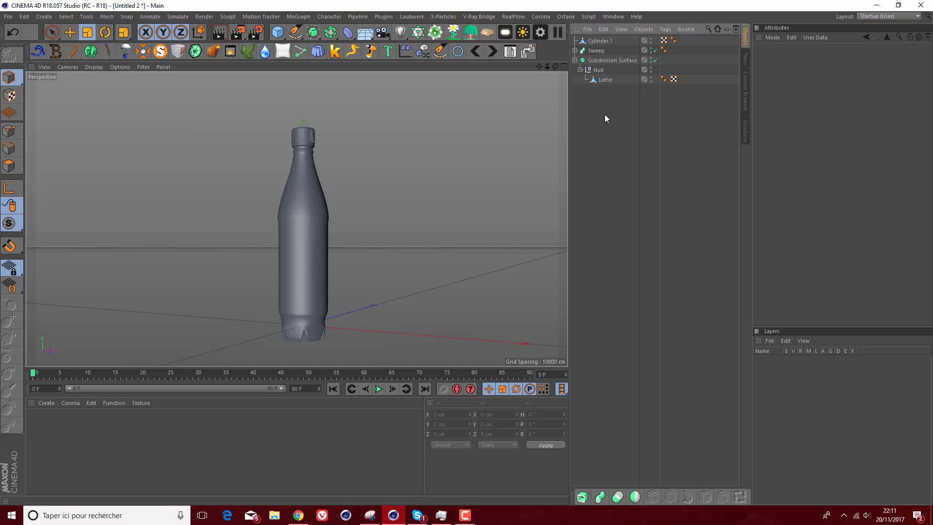
- Add a Floor object and an Octane HDRI sky environment to the bottle scene
{"action": "scroll", "coordinate": [283, 121], "scroll_direction": "up", "scroll_amount": 8}
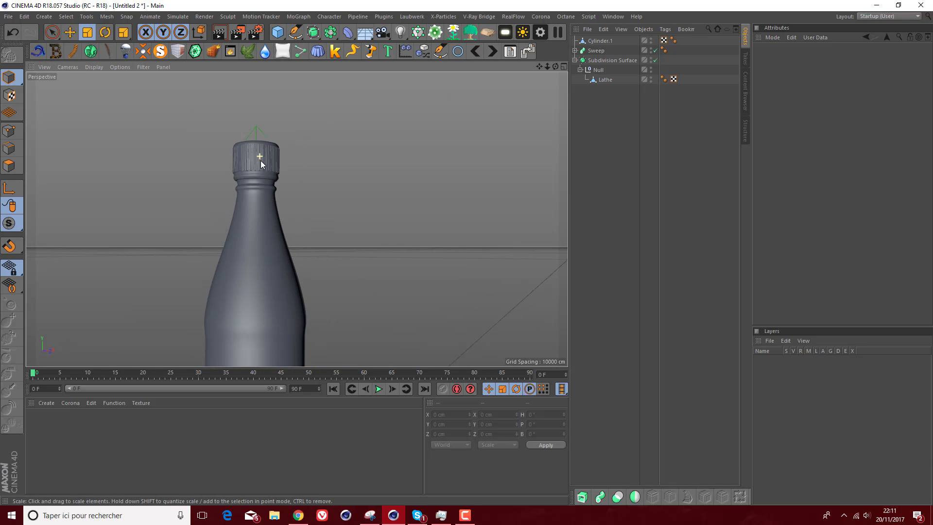
{"action": "scroll", "coordinate": [261, 161], "scroll_direction": "down", "scroll_amount": 8}
{"action": "left_click_drag", "start_coordinate": [540, 66], "coordinate": [551, 61]}
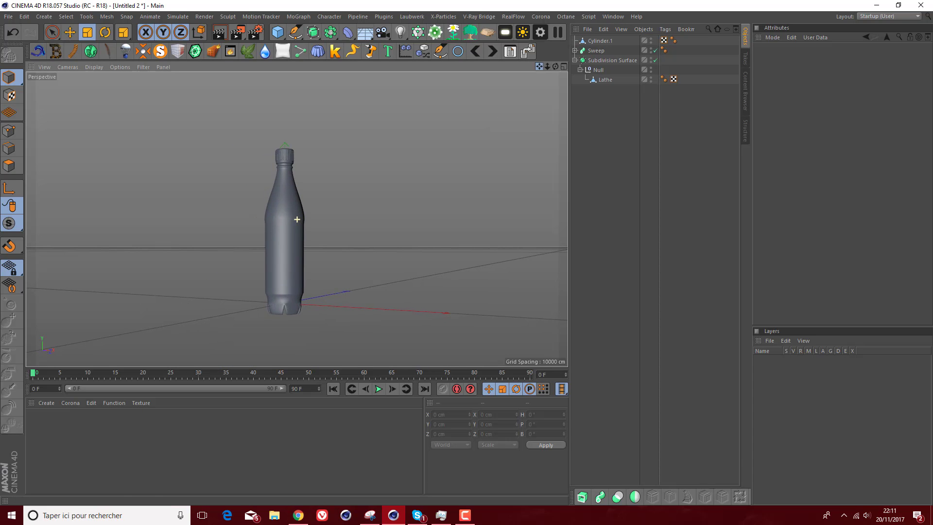
{"action": "scroll", "coordinate": [304, 194], "scroll_direction": "up", "scroll_amount": 3}
{"action": "scroll", "coordinate": [229, 232], "scroll_direction": "down", "scroll_amount": 2}
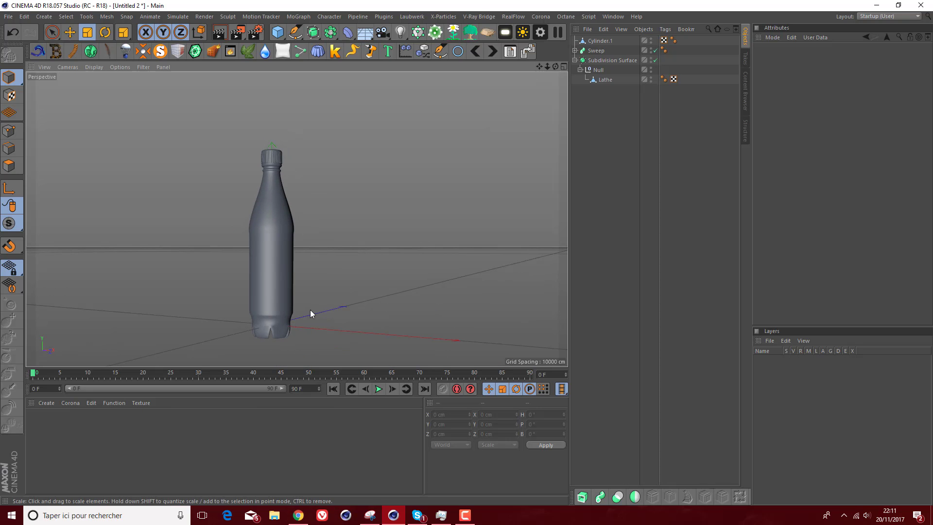
{"action": "mouse_move", "coordinate": [540, 67]}
{"action": "left_mouse_down"}
{"action": "mouse_move", "coordinate": [563, 42]}
{"action": "mouse_move", "coordinate": [540, 15]}
{"action": "mouse_move", "coordinate": [542, 37]}
{"action": "mouse_move", "coordinate": [572, 73]}
{"action": "mouse_move", "coordinate": [601, 69]}
{"action": "mouse_move", "coordinate": [586, 30]}
{"action": "mouse_move", "coordinate": [591, 6]}
{"action": "mouse_move", "coordinate": [557, 69]}
{"action": "left_mouse_up"}
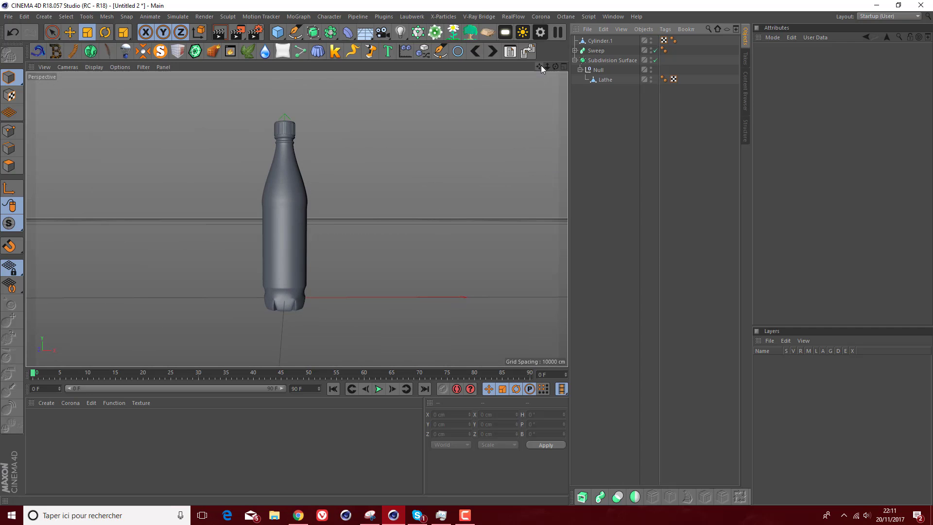
{"action": "left_click_drag", "start_coordinate": [541, 65], "coordinate": [555, 67]}
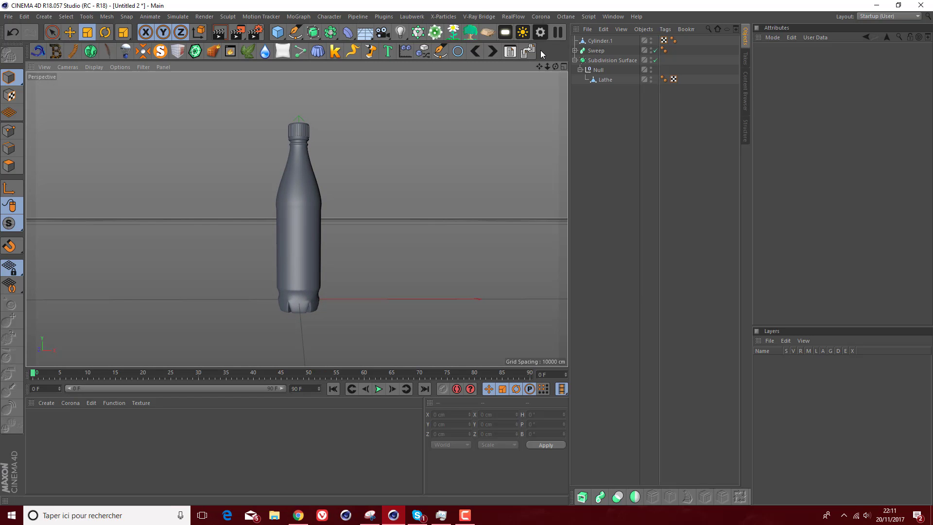
{"action": "left_click_drag", "start_coordinate": [365, 32], "coordinate": [385, 46]}
{"action": "left_click_drag", "start_coordinate": [555, 67], "coordinate": [549, 77]}
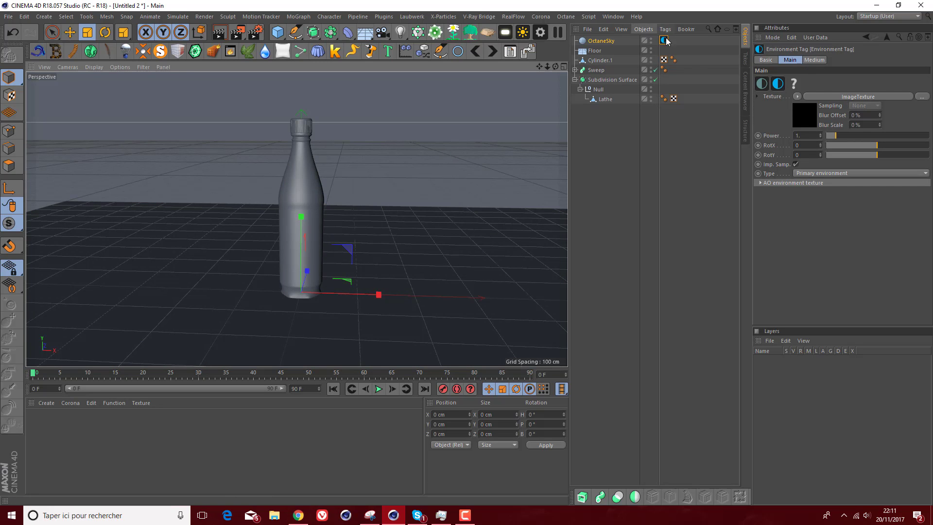
- Search the preset library for STUDIO and load a Standard HDRI studio image into the OctaneSky's ImageTexture
{"action": "left_click", "coordinate": [922, 97]}
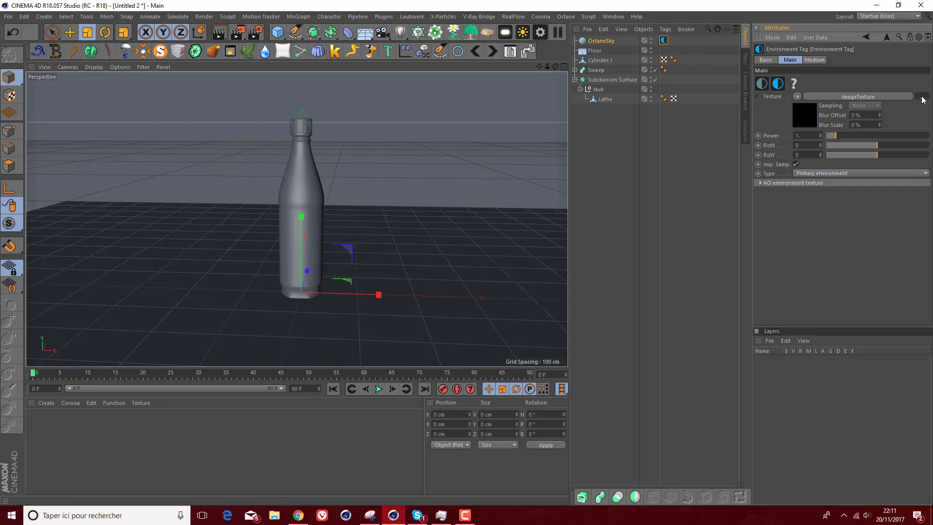
{"action": "left_click", "coordinate": [454, 19]}
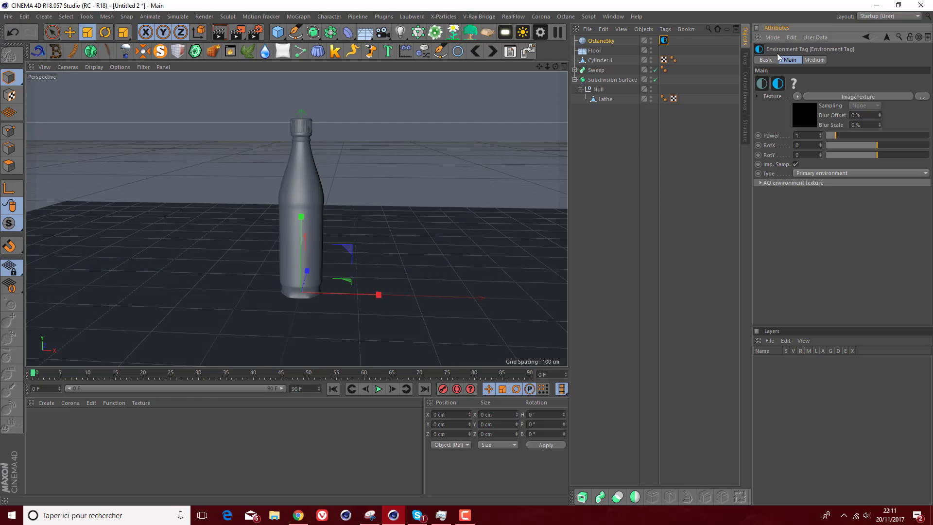
{"action": "left_click", "coordinate": [746, 93]}
{"action": "left_click", "coordinate": [796, 118]}
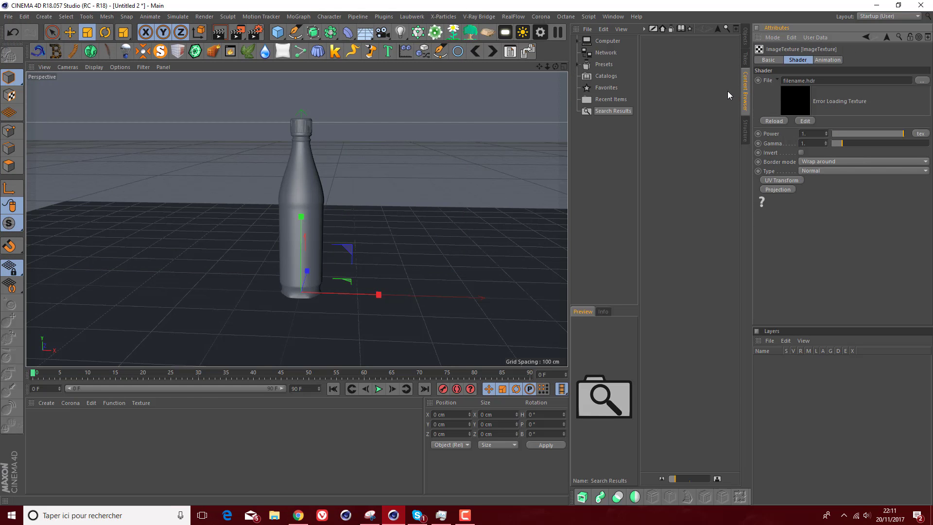
{"action": "left_click", "coordinate": [726, 28]}
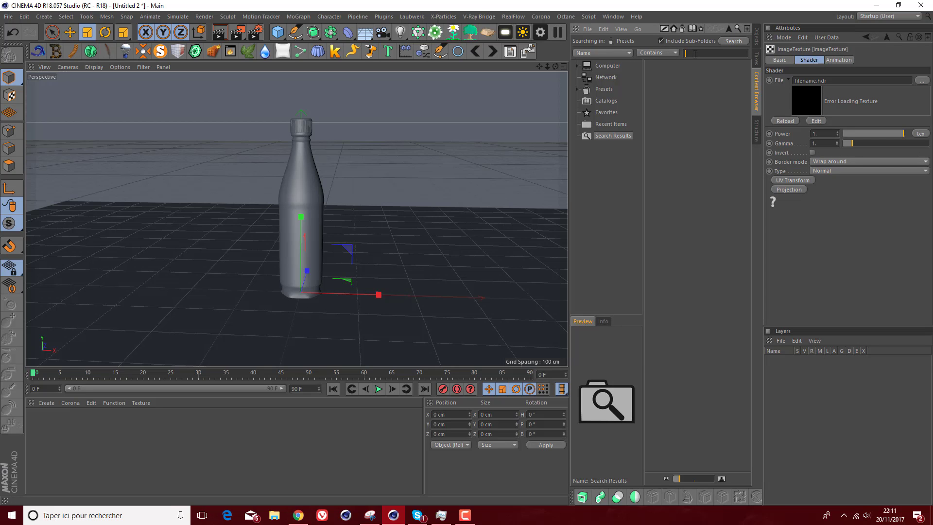
{"action": "type", "text": "STUDIO"}
{"action": "key", "text": "Return"}
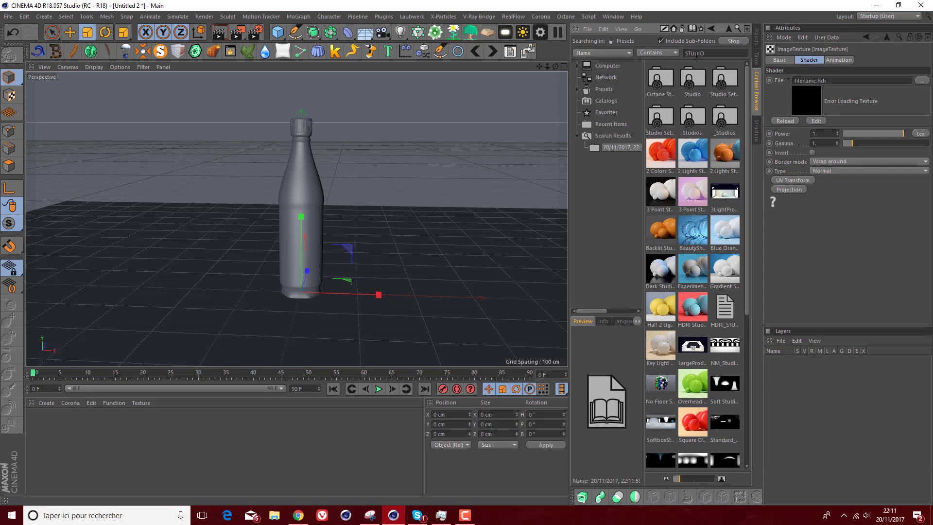
{"action": "scroll", "coordinate": [724, 307], "scroll_direction": "down", "scroll_amount": 3}
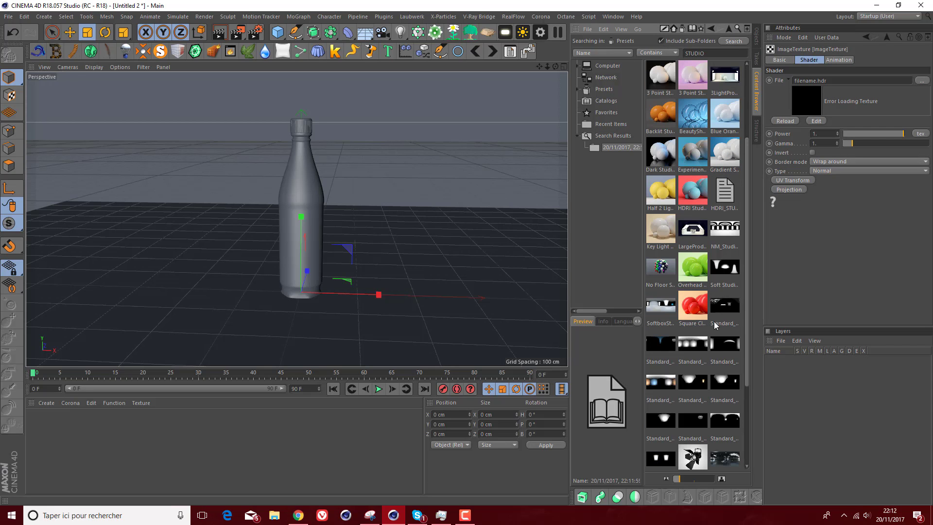
{"action": "left_click_drag", "start_coordinate": [695, 346], "coordinate": [812, 107]}
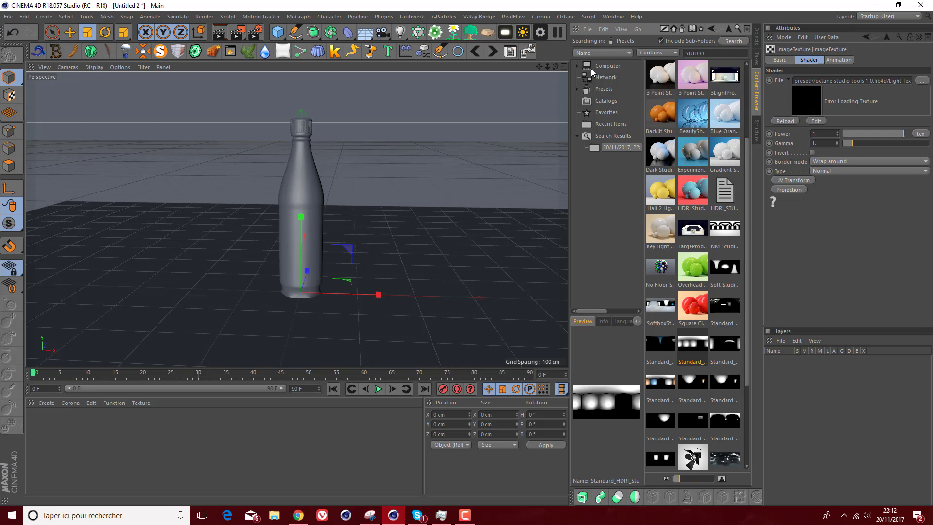
- With the Octane Live Viewer rendering, set the sky texture's gamma to about 1.63, power to 2.3, RotX to -0.12 and RotY to 0.05
{"action": "key", "text": "shift+l"}
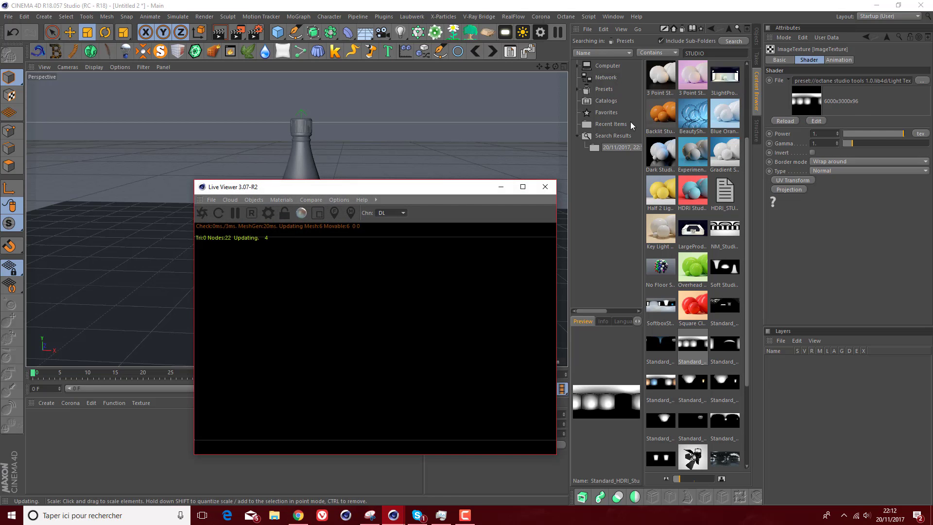
{"action": "left_click", "coordinate": [756, 36]}
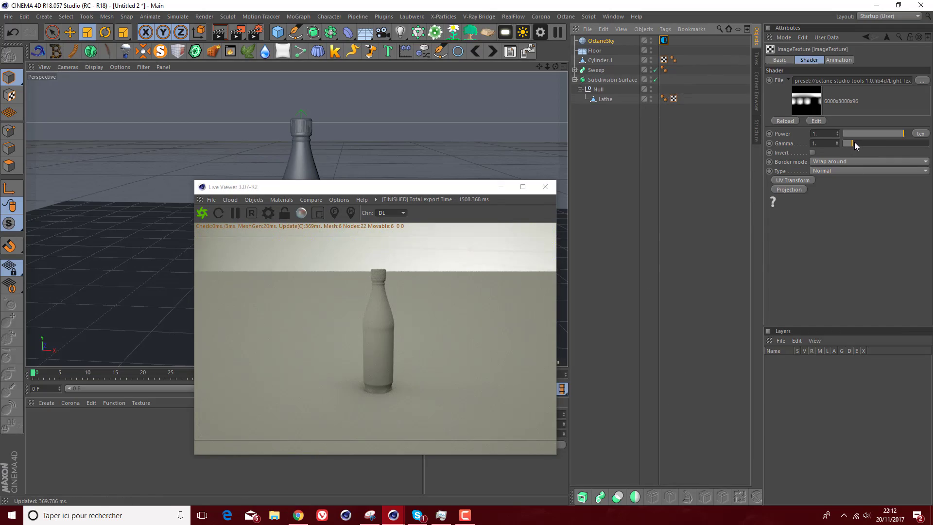
{"action": "mouse_move", "coordinate": [854, 141]}
{"action": "left_mouse_down"}
{"action": "mouse_move", "coordinate": [869, 145]}
{"action": "mouse_move", "coordinate": [861, 145]}
{"action": "left_mouse_up"}
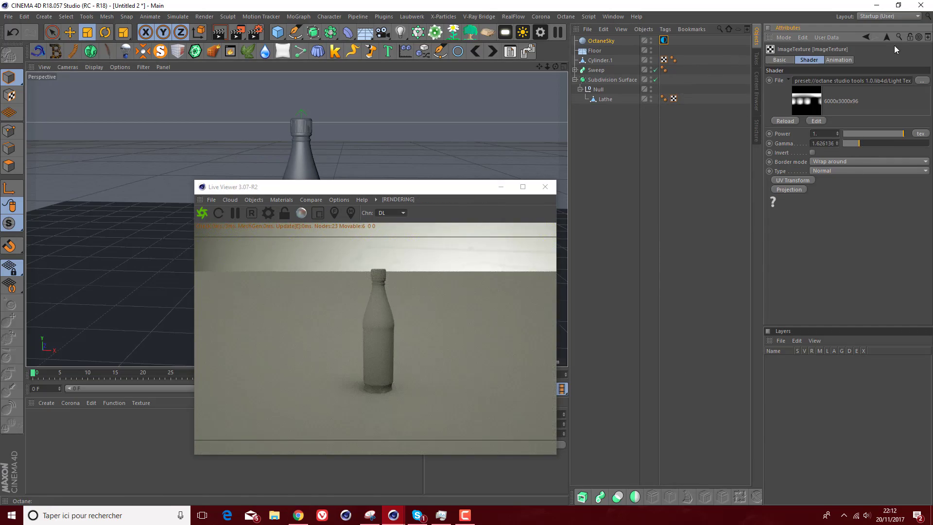
{"action": "left_click", "coordinate": [887, 37]}
{"action": "mouse_move", "coordinate": [884, 144]}
{"action": "left_mouse_down"}
{"action": "mouse_move", "coordinate": [900, 143]}
{"action": "mouse_move", "coordinate": [852, 136]}
{"action": "mouse_move", "coordinate": [900, 154]}
{"action": "mouse_move", "coordinate": [885, 155]}
{"action": "left_mouse_up"}
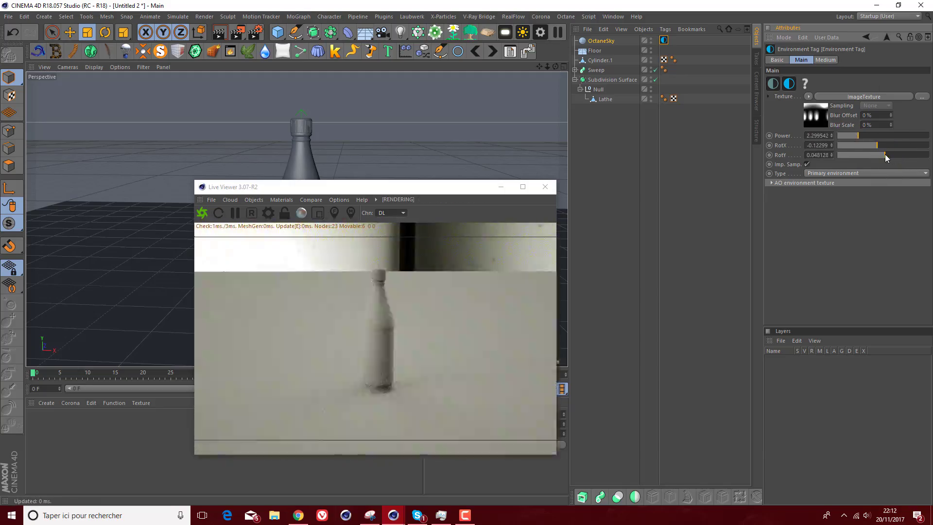
- Add a plane, enlarge it to about 2177 cm square, and rotate it upright to a pitch of about 95.7°
{"action": "mouse_move", "coordinate": [556, 67]}
{"action": "left_mouse_down"}
{"action": "mouse_move", "coordinate": [555, 42]}
{"action": "mouse_move", "coordinate": [553, 65]}
{"action": "mouse_move", "coordinate": [541, 68]}
{"action": "left_mouse_up"}
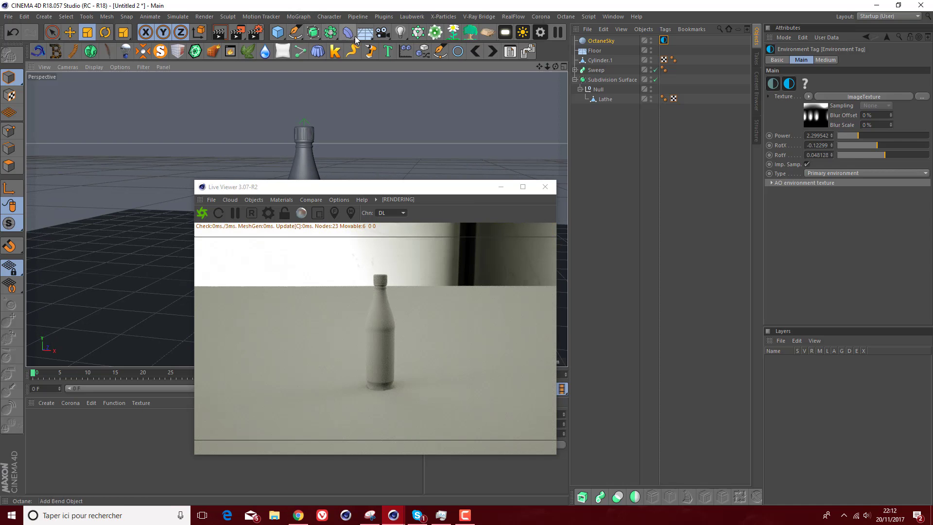
{"action": "left_click", "coordinate": [360, 39]}
{"action": "left_click", "coordinate": [274, 36]}
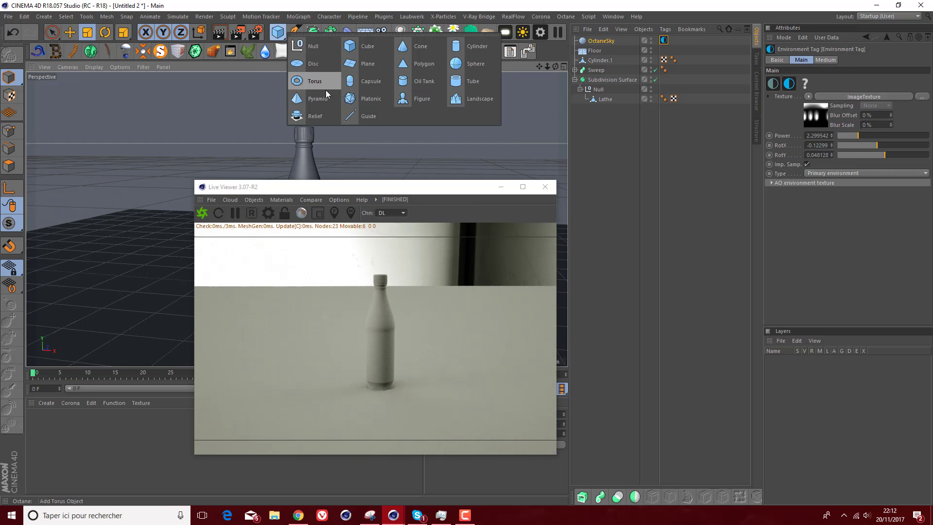
{"action": "left_click", "coordinate": [358, 63]}
{"action": "left_click_drag", "start_coordinate": [376, 190], "coordinate": [621, 176]}
{"action": "left_click_drag", "start_coordinate": [370, 151], "coordinate": [589, 151]}
{"action": "key", "text": "r"}
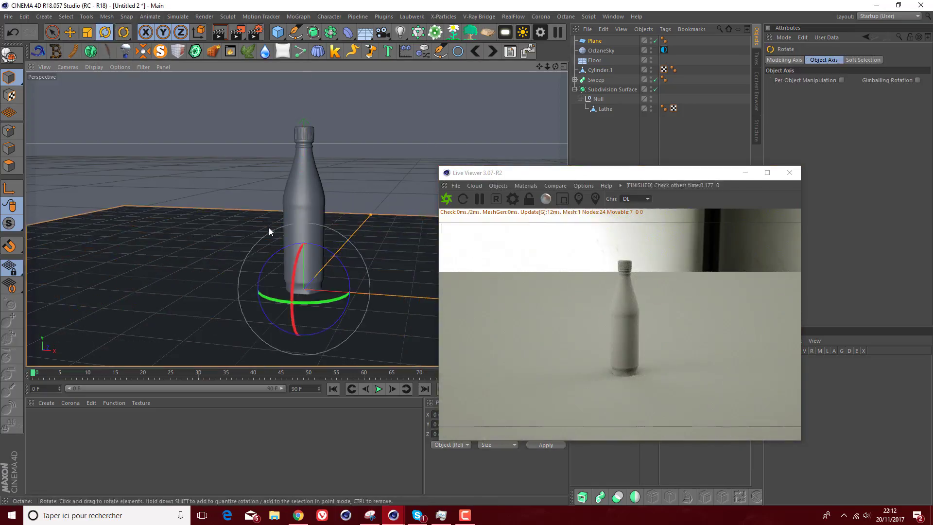
{"action": "left_click_drag", "start_coordinate": [293, 282], "coordinate": [294, 273]}
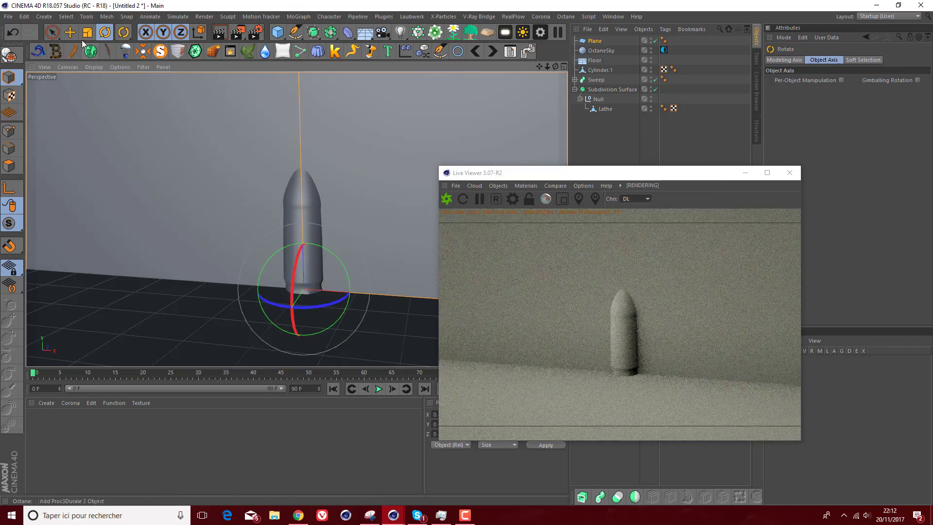
- Move the upright plane behind the bottle as a backdrop, to about X -291, Y 86, Z 871 cm
{"action": "left_click", "coordinate": [52, 32]}
{"action": "left_click_drag", "start_coordinate": [286, 318], "coordinate": [352, 217]}
{"action": "left_click_drag", "start_coordinate": [421, 199], "coordinate": [341, 197]}
{"action": "left_click_drag", "start_coordinate": [580, 174], "coordinate": [500, 133]}
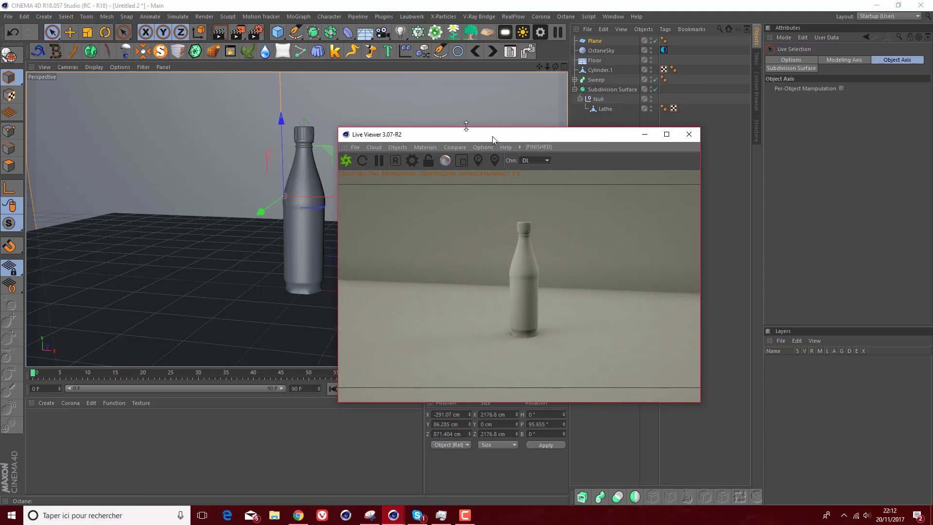
- Rotate the backdrop plane behind the bottle to a pitch of about 83°
{"action": "left_click", "coordinate": [105, 32]}
{"action": "left_click_drag", "start_coordinate": [274, 224], "coordinate": [274, 164]}
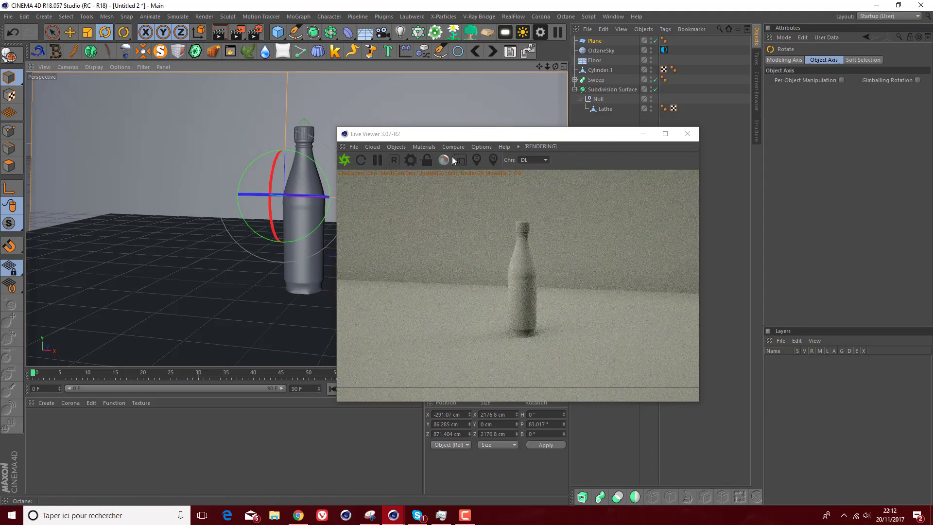
{"action": "left_click_drag", "start_coordinate": [481, 135], "coordinate": [382, 104]}
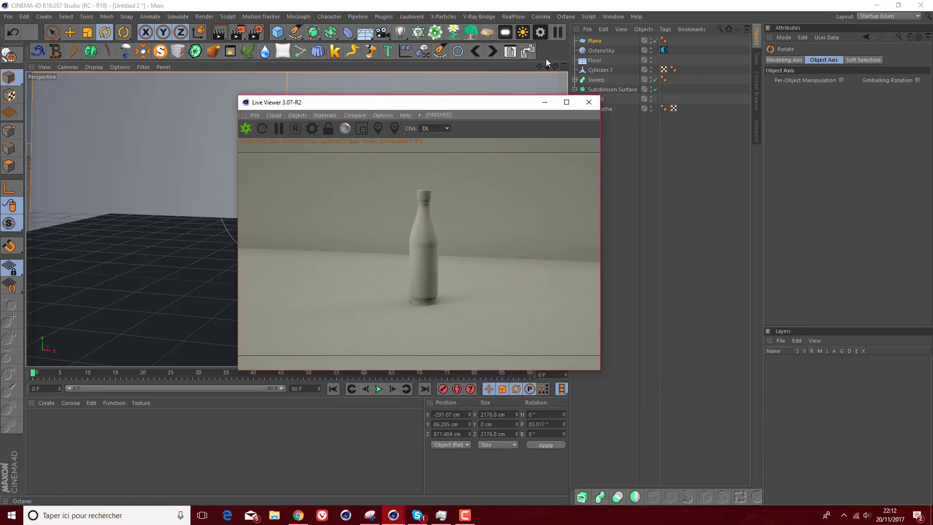
{"action": "left_click_drag", "start_coordinate": [540, 67], "coordinate": [555, 67]}
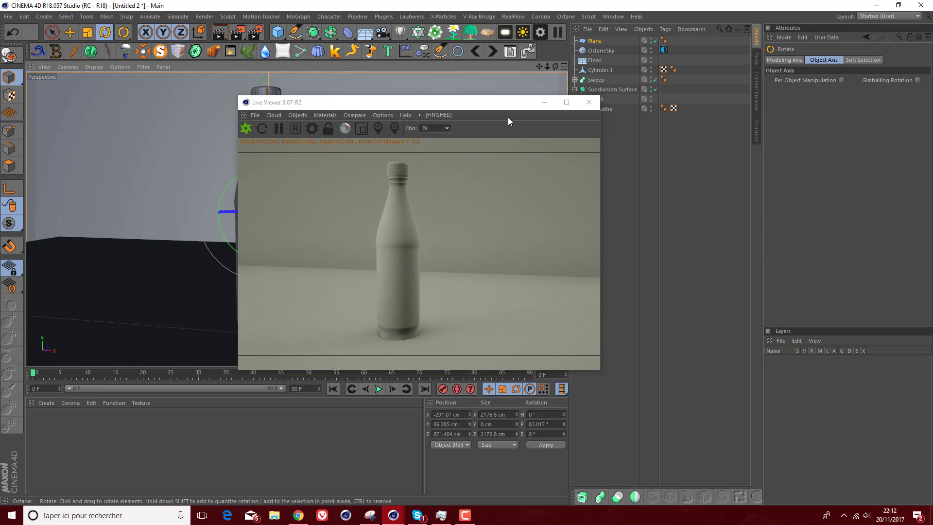
{"action": "left_click_drag", "start_coordinate": [452, 106], "coordinate": [534, 113]}
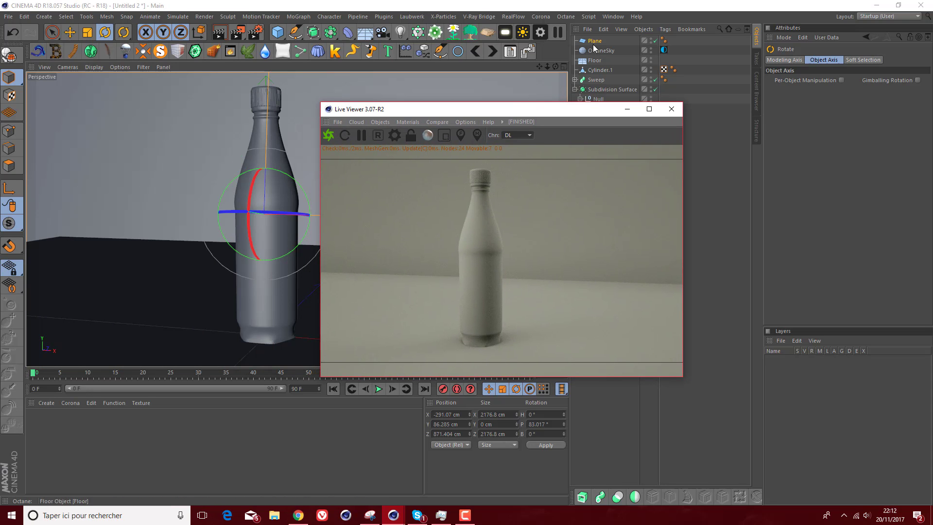
- Group the Sweep and Subdivision Surface bottle parts under a null and raise it to a Y of about 18.4 cm
{"action": "left_click_drag", "start_coordinate": [616, 80], "coordinate": [583, 92]}
{"action": "key", "text": "alt+g"}
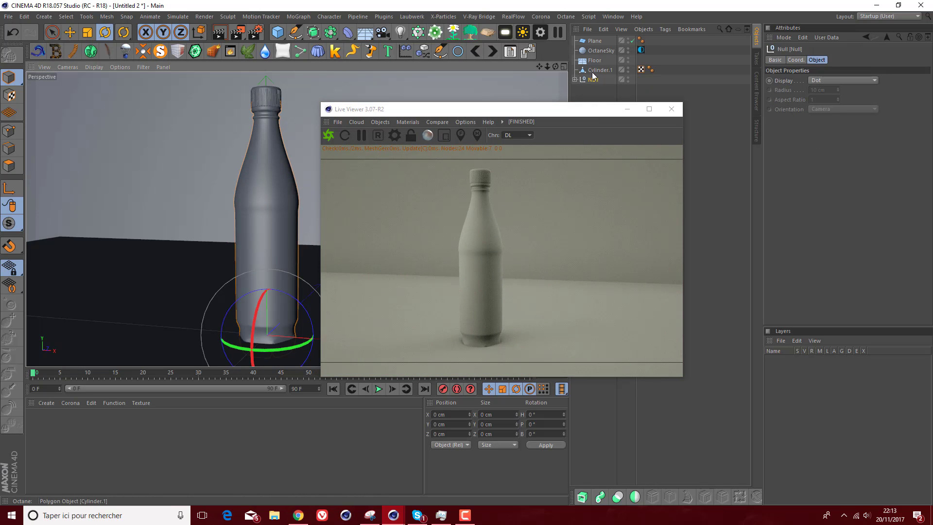
{"action": "left_click", "coordinate": [70, 33]}
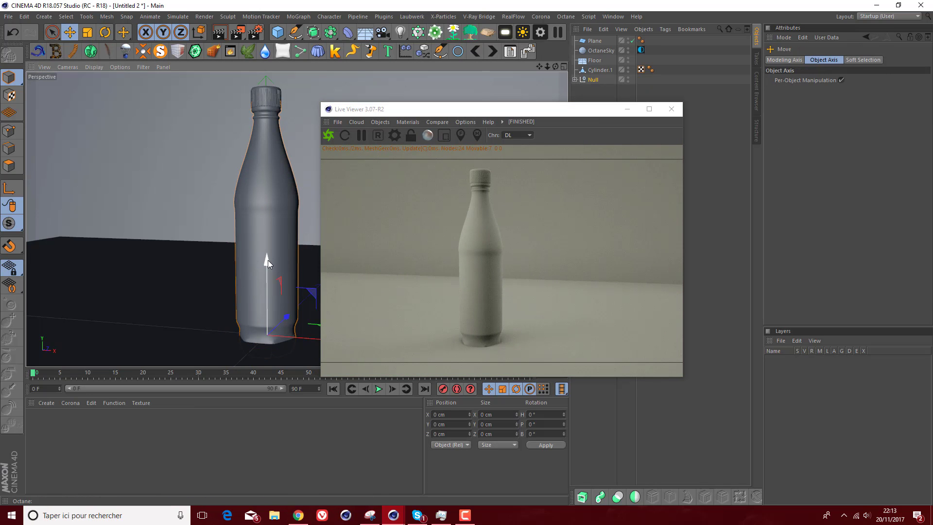
{"action": "left_click_drag", "start_coordinate": [267, 261], "coordinate": [265, 246]}
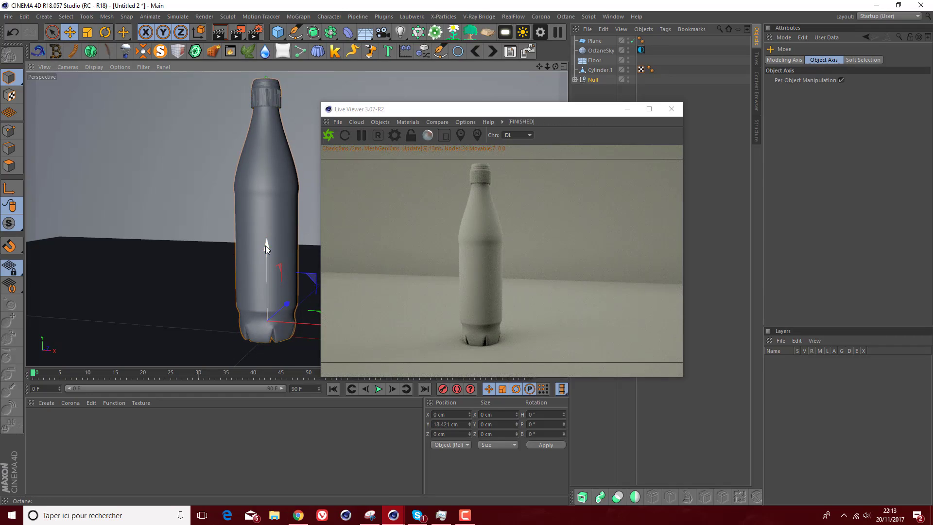
- Raise the cap object Cylinder.1 onto the bottle neck, to a Y of about 308.5 cm
{"action": "left_click", "coordinate": [266, 94]}
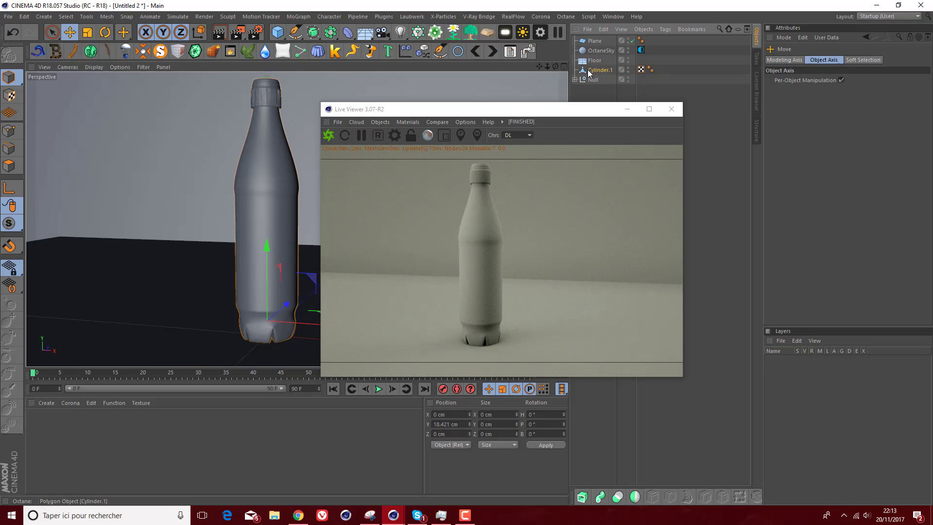
{"action": "left_click_drag", "start_coordinate": [267, 87], "coordinate": [266, 73]}
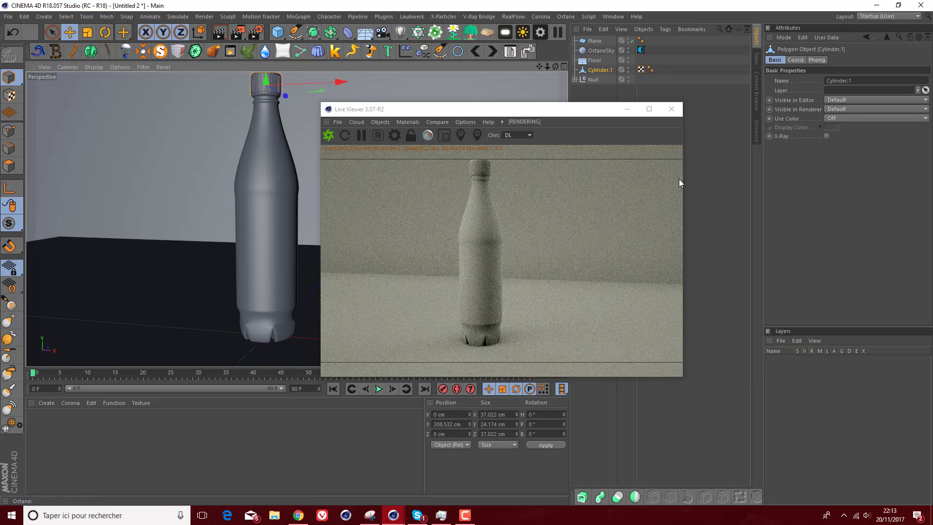
{"action": "left_click", "coordinate": [700, 103]}
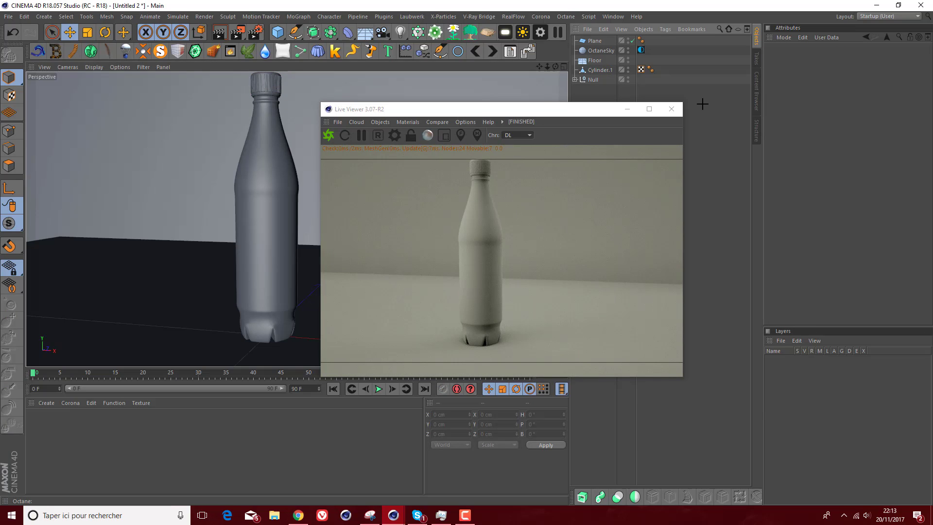
- Nest the cap inside the bottle's null and raise the whole group to a Y of about 20.6 cm
{"action": "left_click_drag", "start_coordinate": [547, 67], "coordinate": [545, 76]}
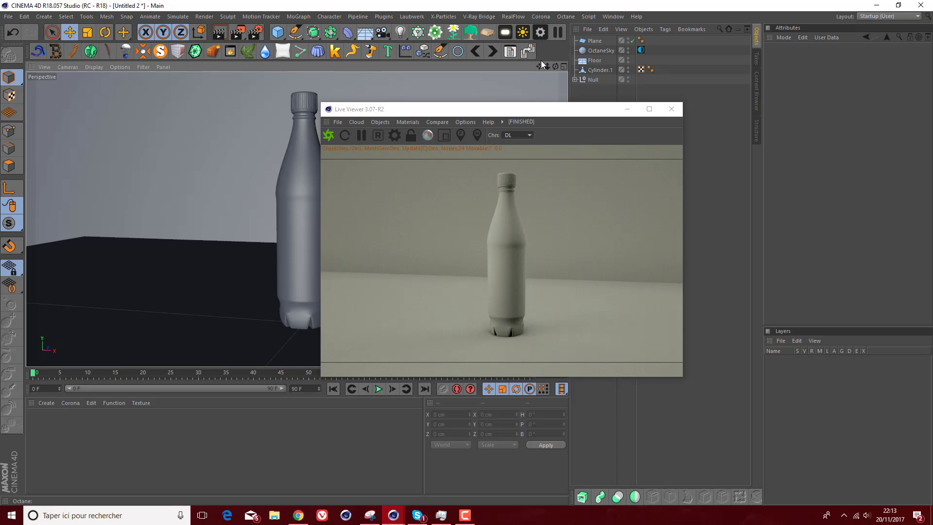
{"action": "left_click_drag", "start_coordinate": [589, 69], "coordinate": [590, 80]}
{"action": "left_click", "coordinate": [593, 71]}
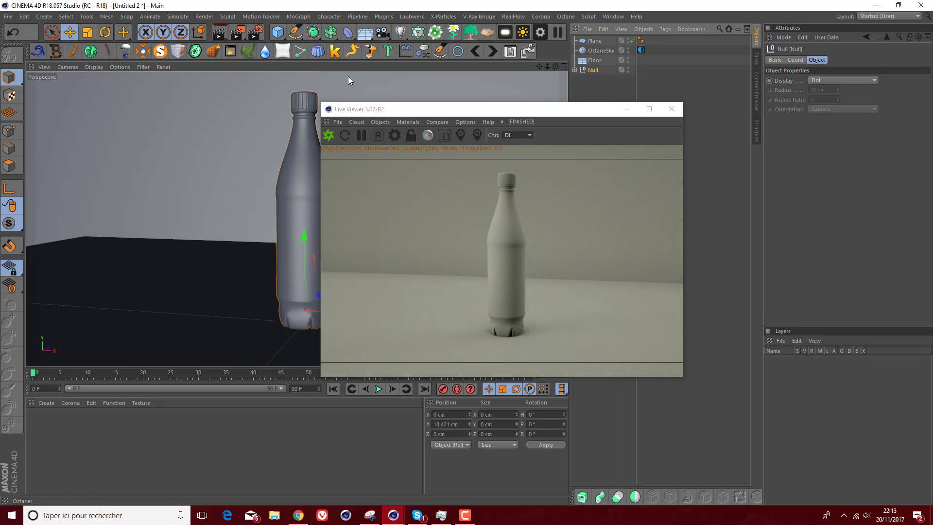
{"action": "left_click_drag", "start_coordinate": [306, 235], "coordinate": [308, 229]}
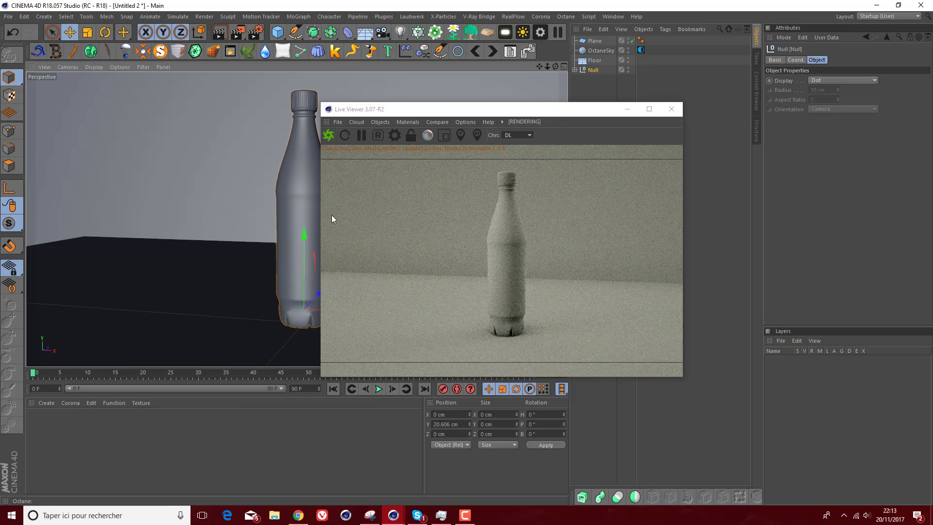
{"action": "left_click", "coordinate": [604, 91]}
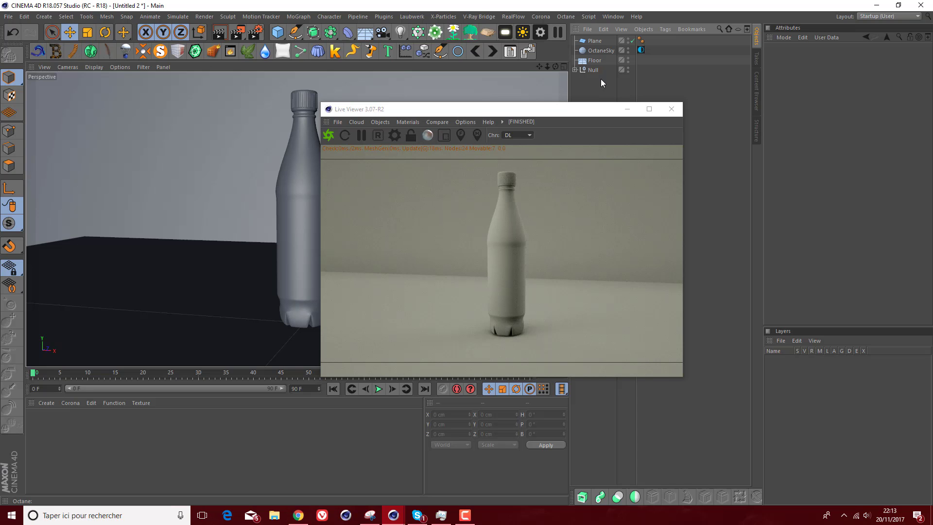
- Set the Max. samples of the Directlighting kernel to 250 in the Octane settings
{"action": "left_click", "coordinate": [394, 135]}
{"action": "type", "text": "250"}
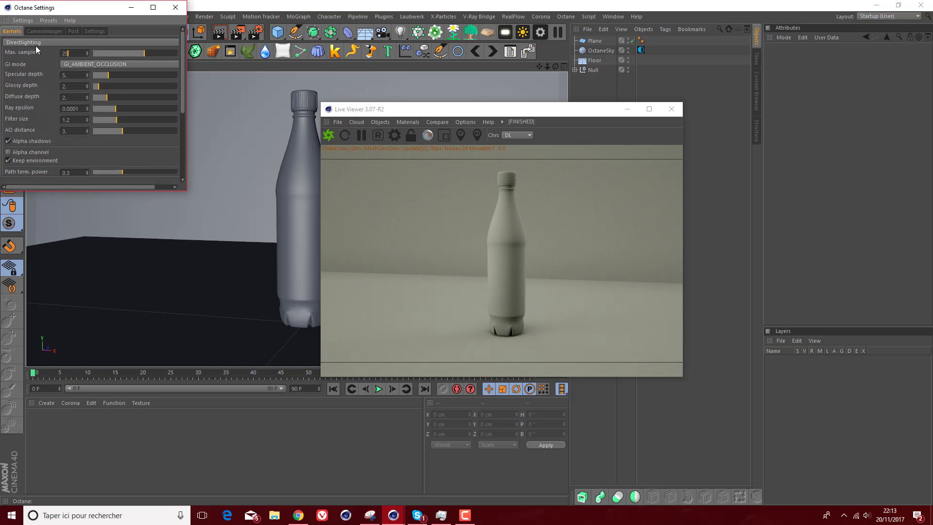
{"action": "key", "text": "Return"}
- Create an Octane material, change its type to Specular and set its roughness float to 0.02
{"action": "double_click", "coordinate": [103, 453]}
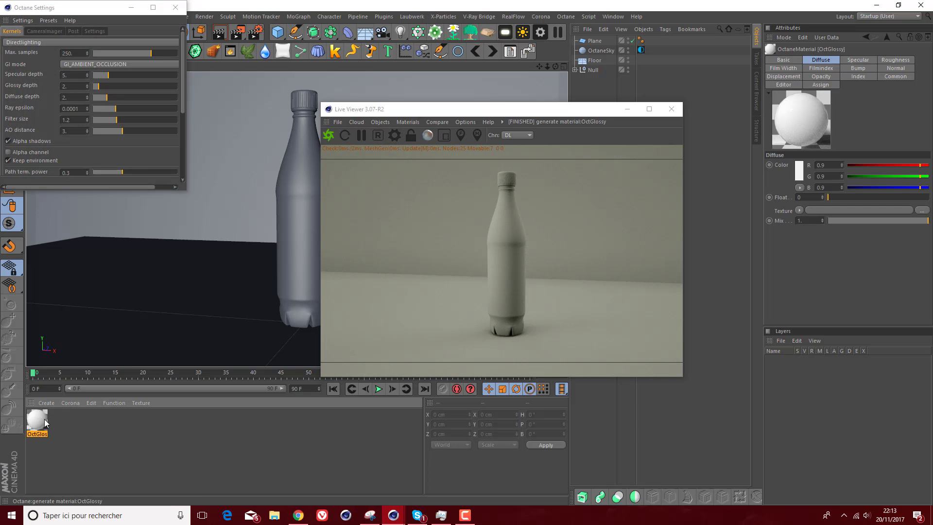
{"action": "double_click", "coordinate": [39, 419]}
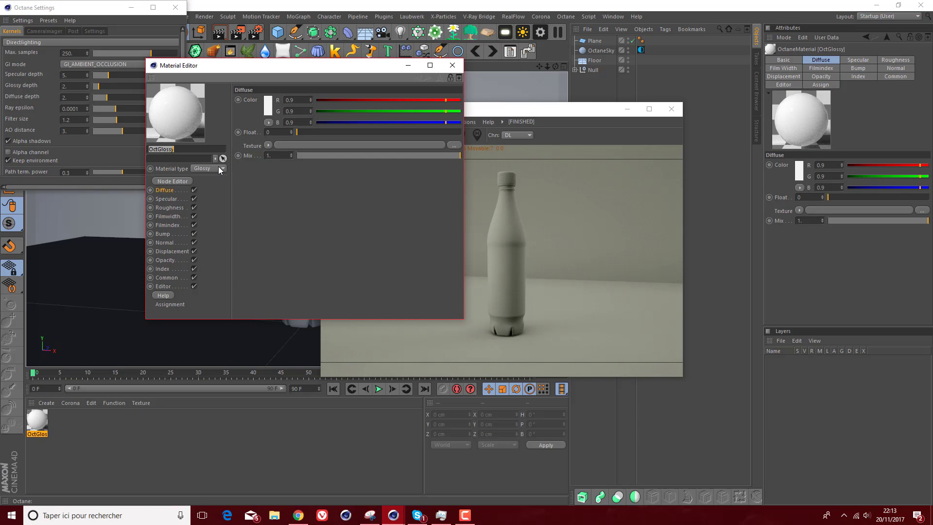
{"action": "left_click", "coordinate": [219, 167]}
{"action": "left_click", "coordinate": [210, 186]}
{"action": "left_click", "coordinate": [170, 191]}
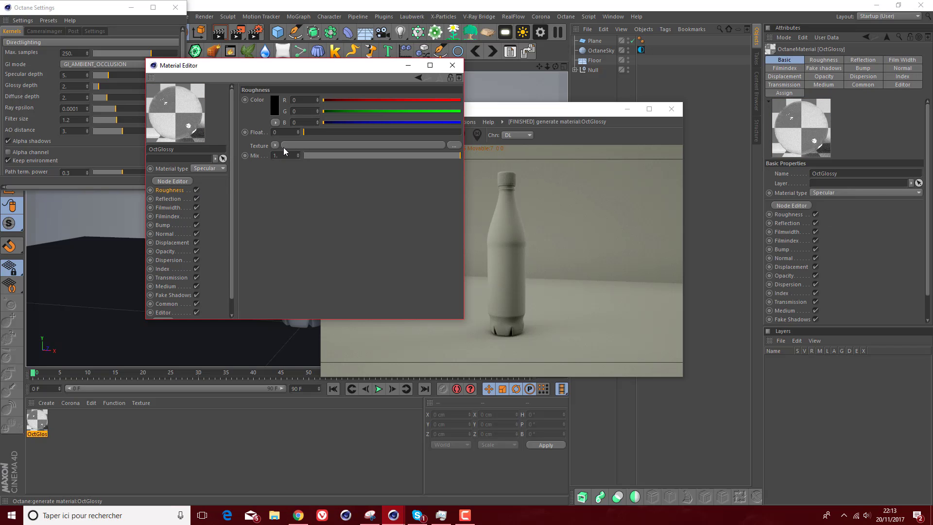
{"action": "left_click", "coordinate": [297, 133]}
{"action": "left_click", "coordinate": [298, 133]}
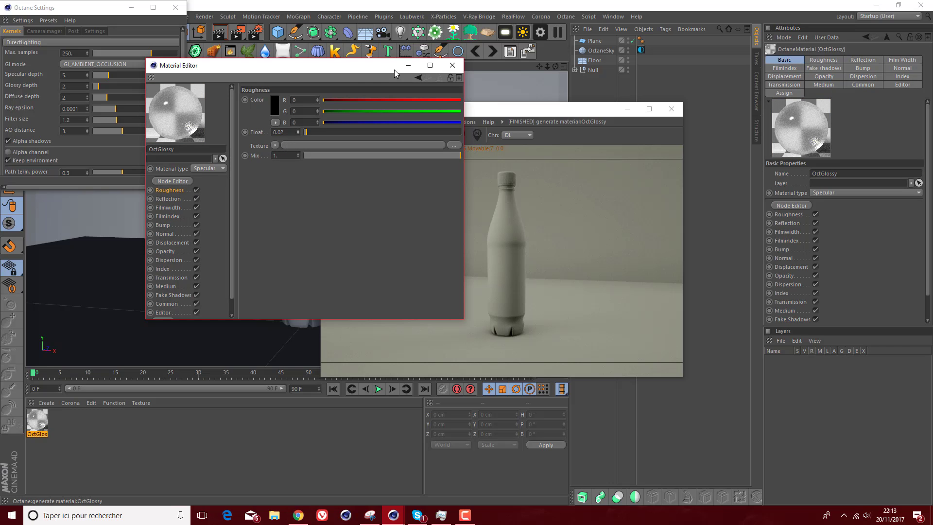
{"action": "left_click", "coordinate": [452, 66]}
- Apply the specular material to the Lathe bottle body inside the Subdivision Surface
{"action": "left_click", "coordinate": [575, 69]}
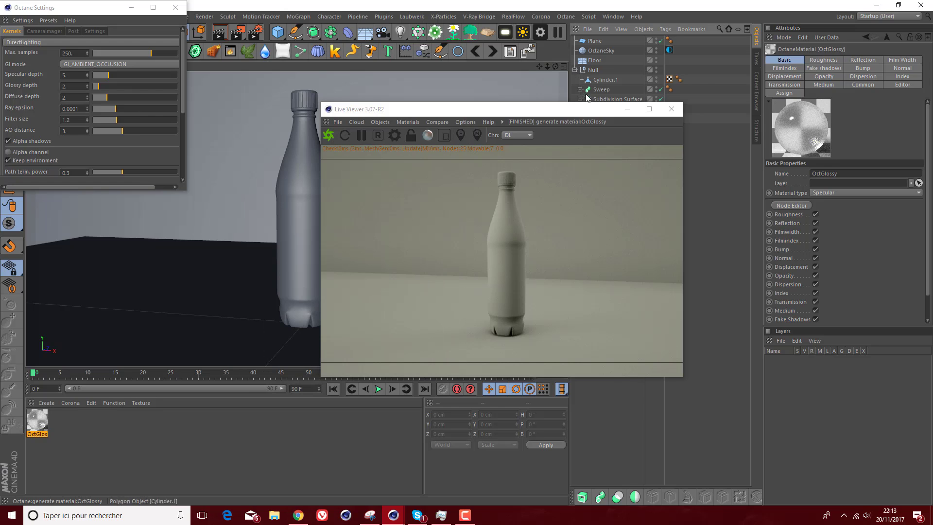
{"action": "left_click", "coordinate": [580, 98]}
{"action": "left_click_drag", "start_coordinate": [563, 110], "coordinate": [385, 172]}
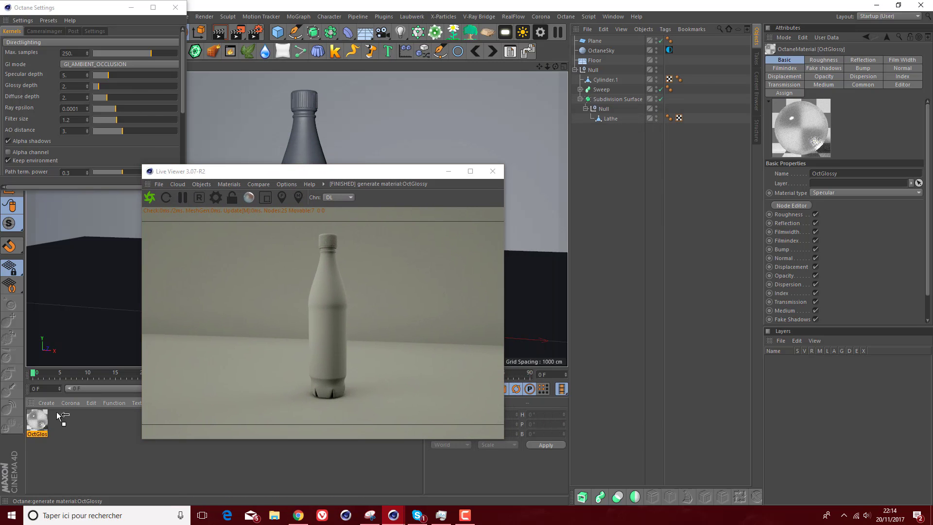
{"action": "left_click_drag", "start_coordinate": [56, 413], "coordinate": [611, 122]}
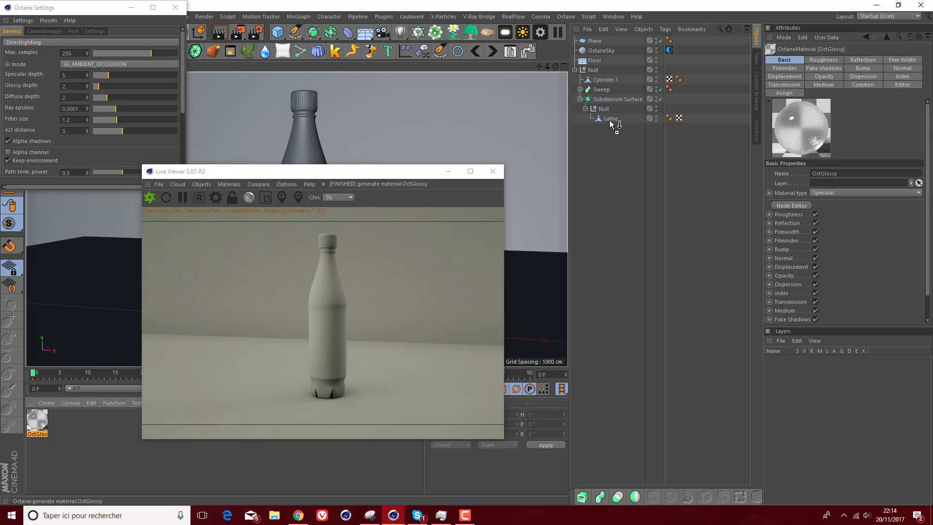
{"action": "left_click_drag", "start_coordinate": [611, 124], "coordinate": [611, 124]}
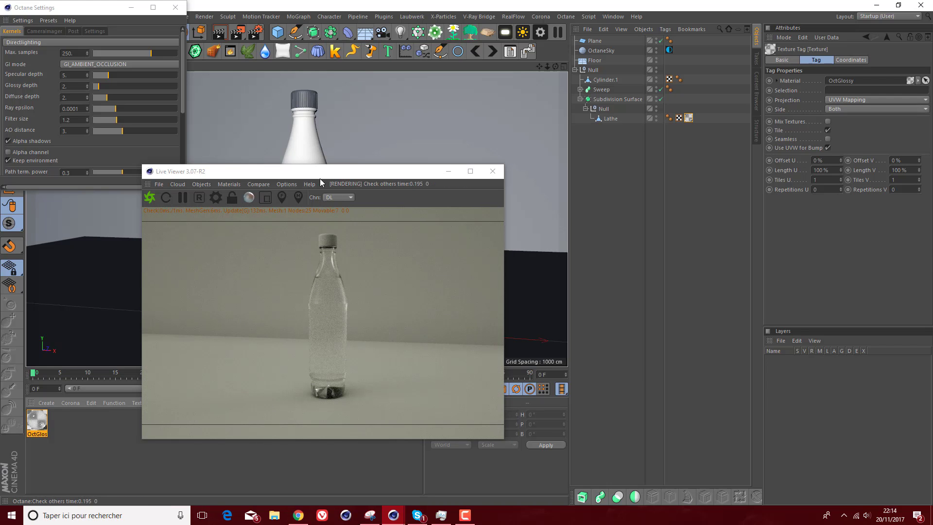
{"action": "left_click_drag", "start_coordinate": [319, 176], "coordinate": [451, 119]}
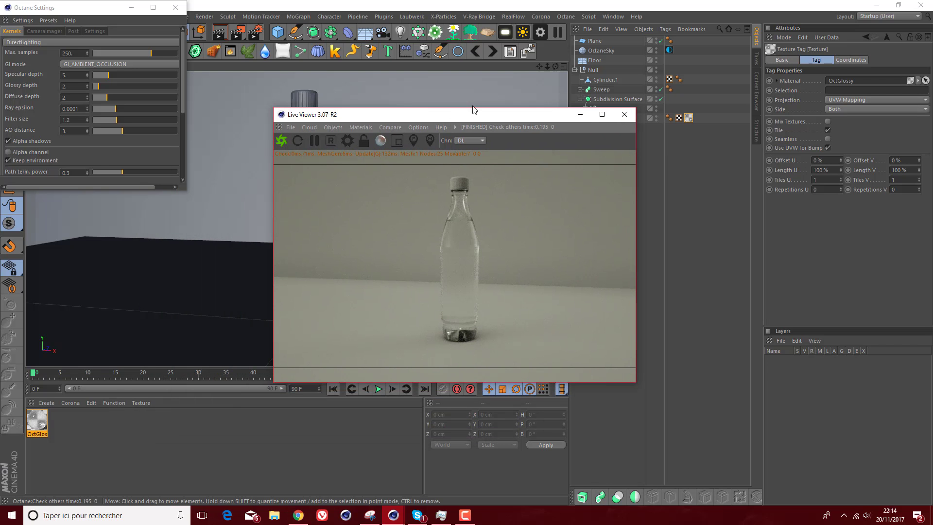
- Create a glossy material with a red diffuse color (R about 0.59, G 0, B 0) and apply it to the cap Cylinder.1
{"action": "double_click", "coordinate": [92, 459]}
{"action": "double_click", "coordinate": [36, 420]}
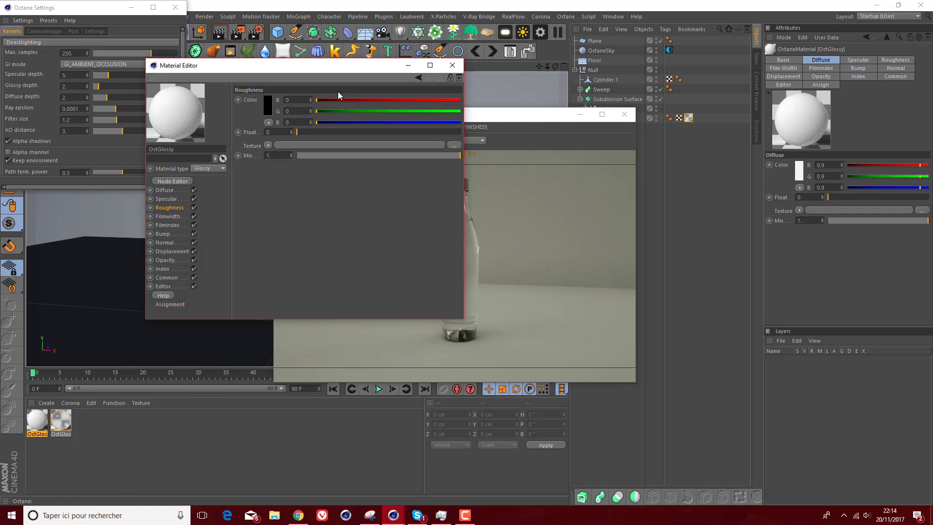
{"action": "left_click", "coordinate": [164, 190]}
{"action": "left_click", "coordinate": [401, 99]}
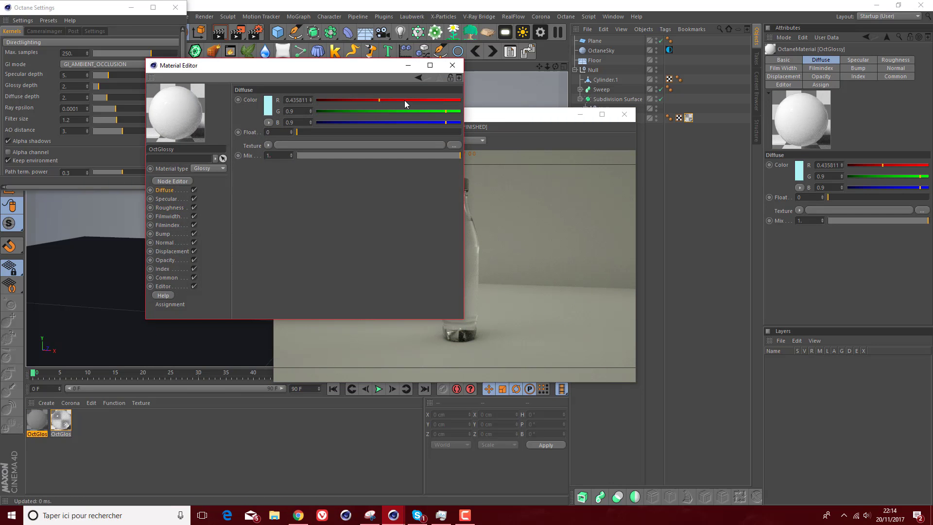
{"action": "left_click_drag", "start_coordinate": [336, 111], "coordinate": [292, 122]}
{"action": "left_click", "coordinate": [452, 65]}
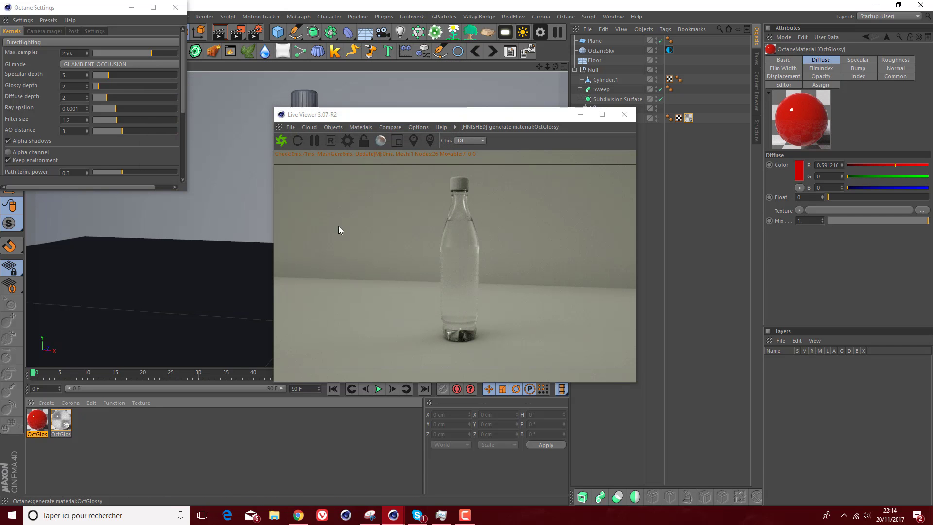
{"action": "left_click_drag", "start_coordinate": [39, 418], "coordinate": [608, 80]}
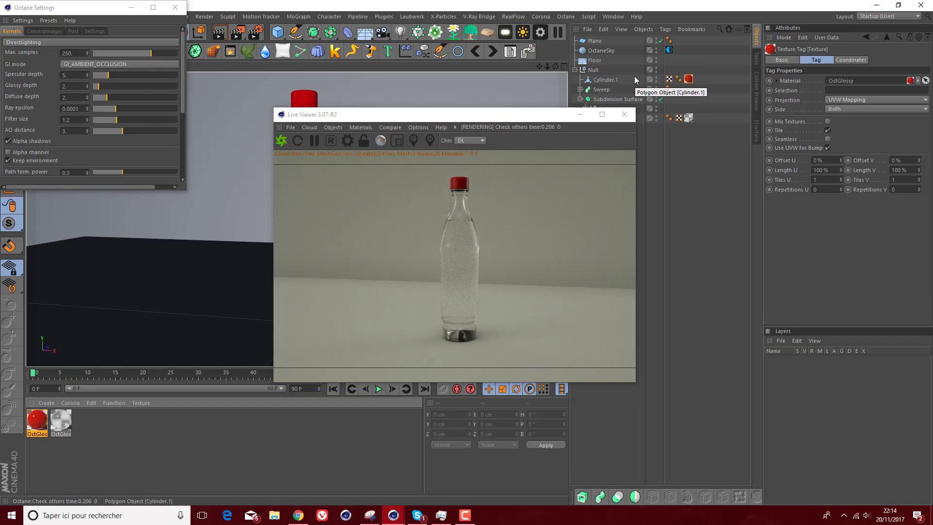
- Create a white glossy material and apply it to both the backdrop Plane and the Floor
{"action": "double_click", "coordinate": [130, 436]}
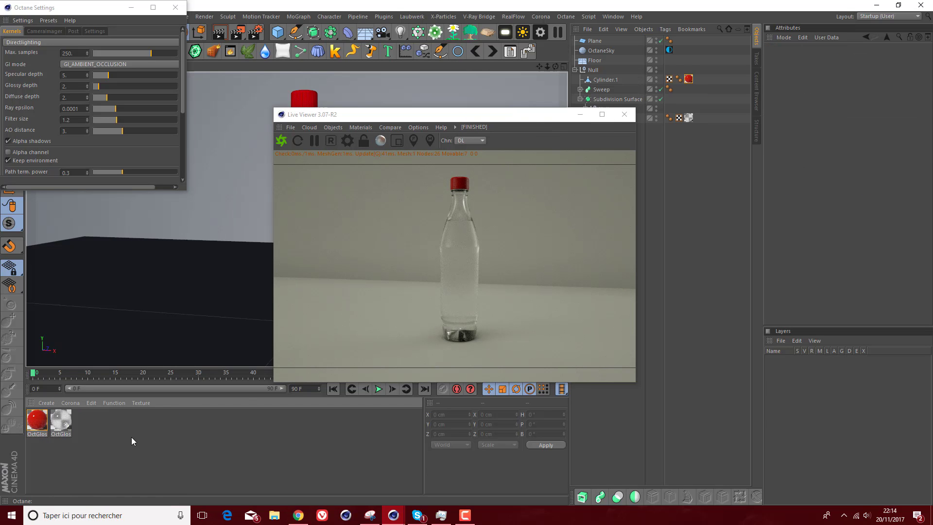
{"action": "left_click_drag", "start_coordinate": [51, 412], "coordinate": [595, 42]}
{"action": "left_click_drag", "start_coordinate": [491, 117], "coordinate": [358, 102]}
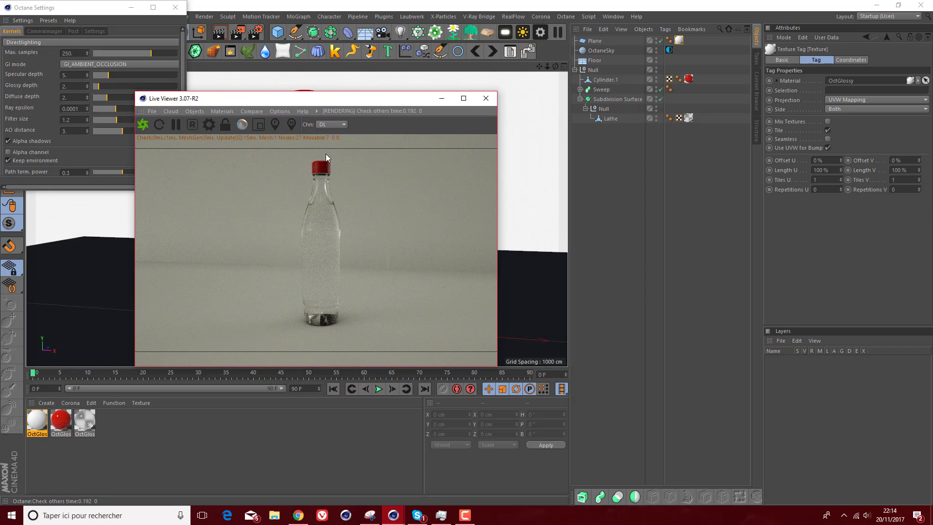
{"action": "left_click_drag", "start_coordinate": [38, 418], "coordinate": [597, 62]}
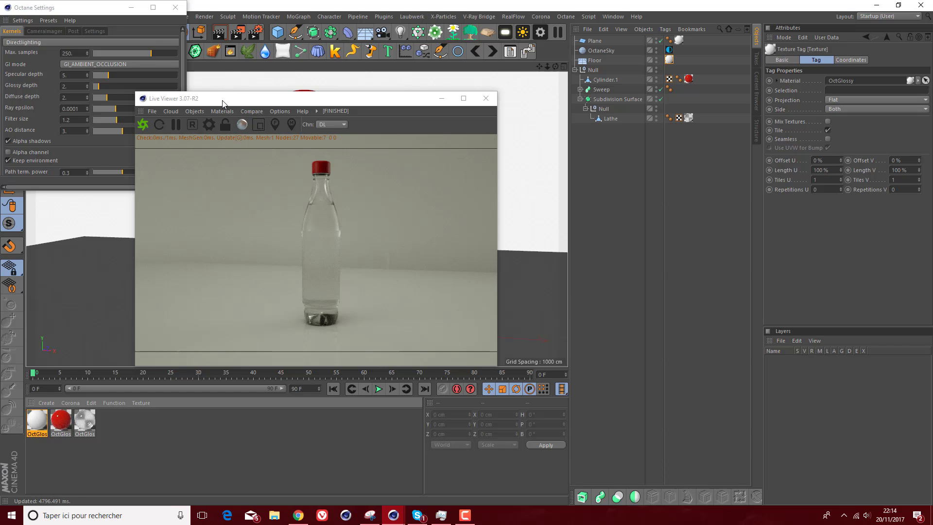
{"action": "left_click_drag", "start_coordinate": [223, 103], "coordinate": [342, 95]}
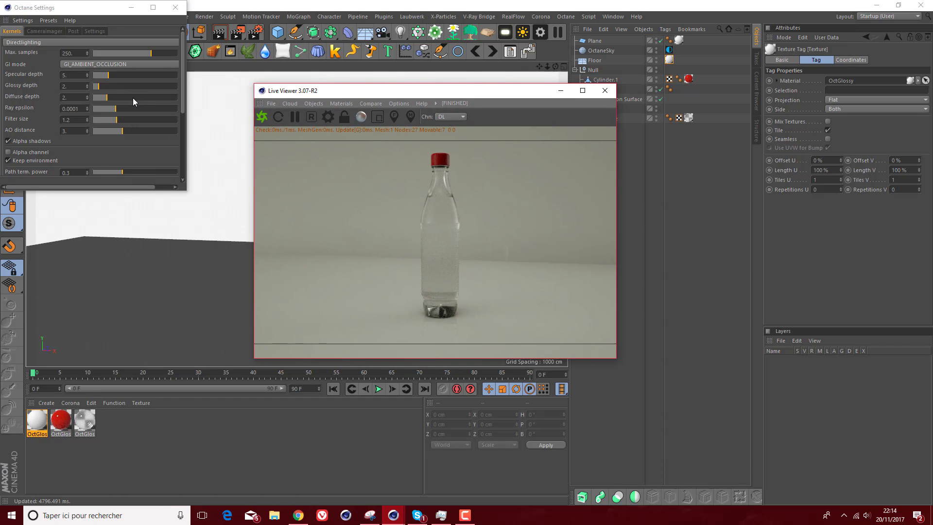
- Raise the kernel's specular depth to 8 in the Octane settings
{"action": "left_click", "coordinate": [87, 75]}
{"action": "left_click", "coordinate": [88, 75]}
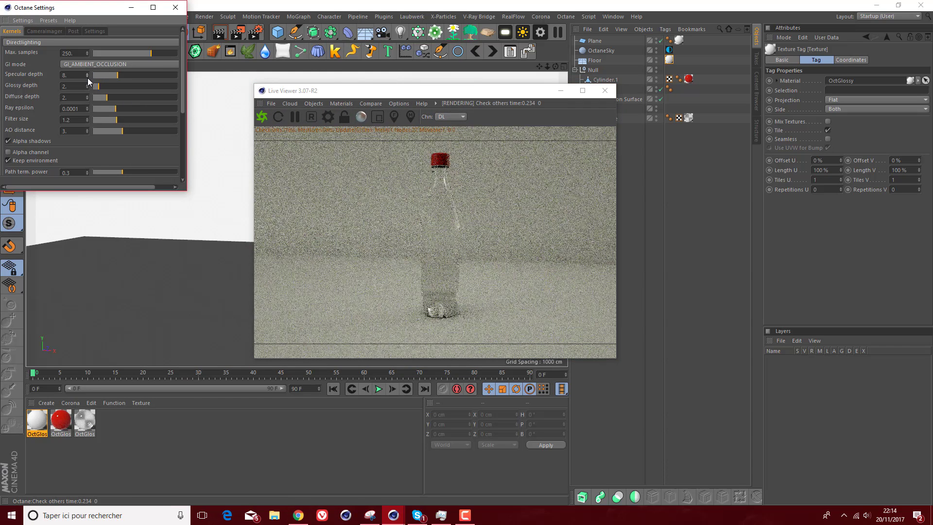
{"action": "left_click", "coordinate": [87, 74]}
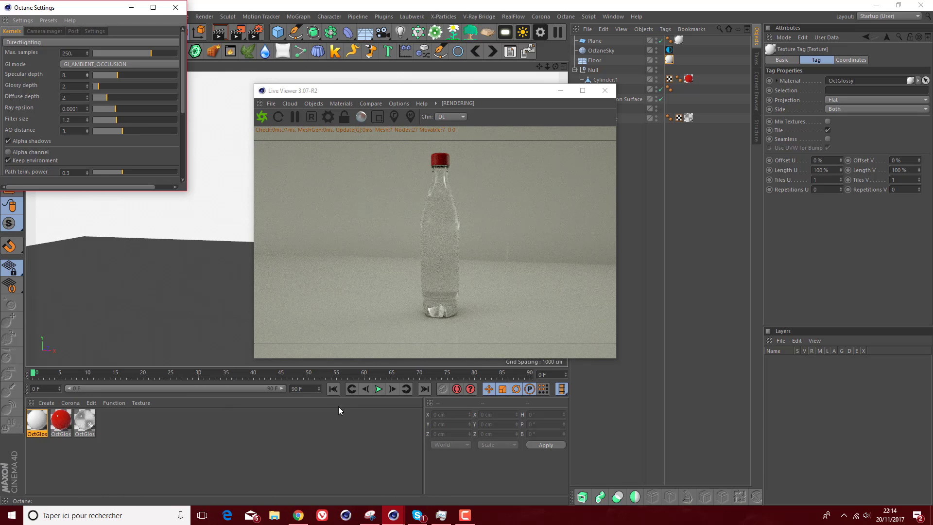
- Set the refraction index of the bottle's specular material to 1.5
{"action": "double_click", "coordinate": [87, 426]}
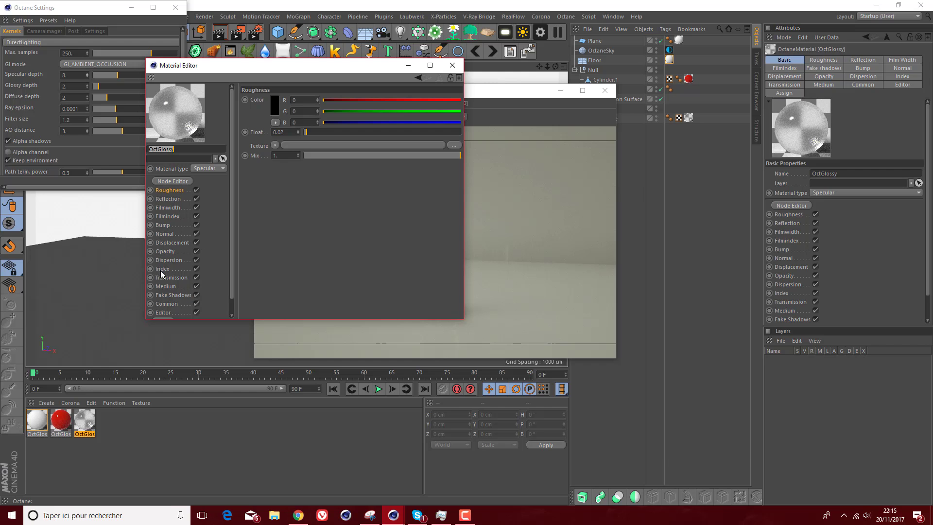
{"action": "left_click", "coordinate": [160, 269]}
{"action": "left_click", "coordinate": [293, 99]}
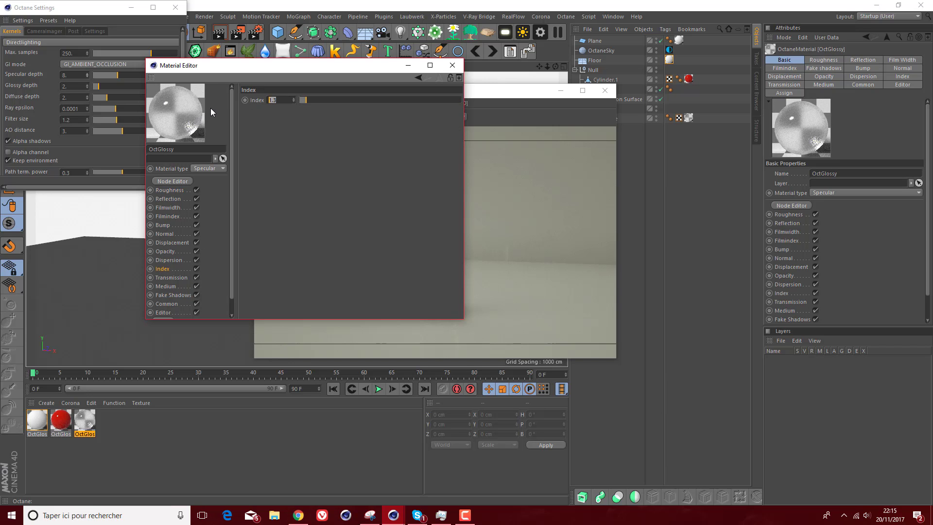
{"action": "key", "text": "BackSpace"}
{"action": "type", "text": "5"}
{"action": "key", "text": "Return"}
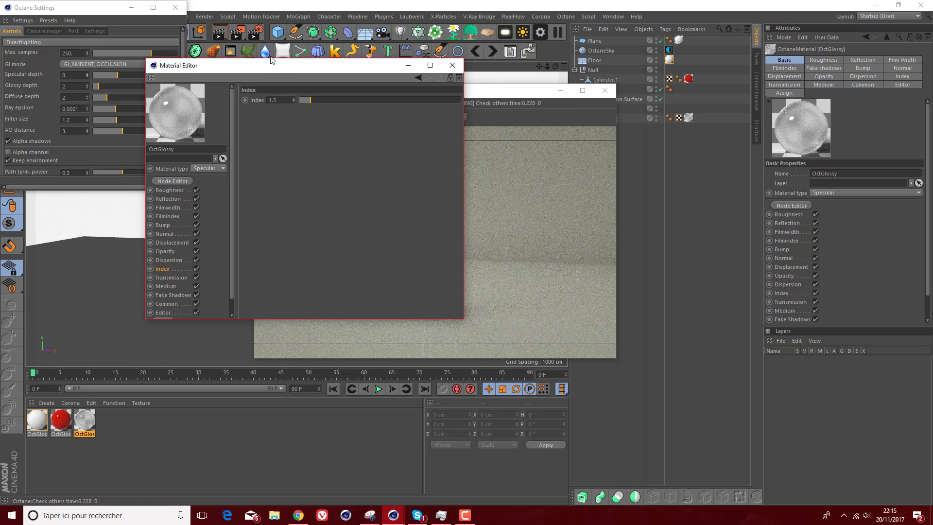
{"action": "left_click_drag", "start_coordinate": [282, 71], "coordinate": [116, 92]}
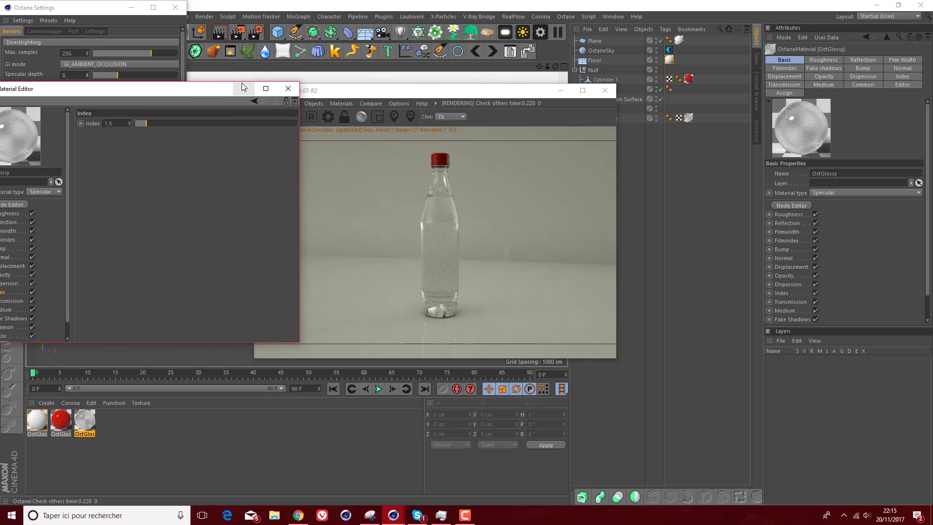
{"action": "left_click", "coordinate": [286, 89]}
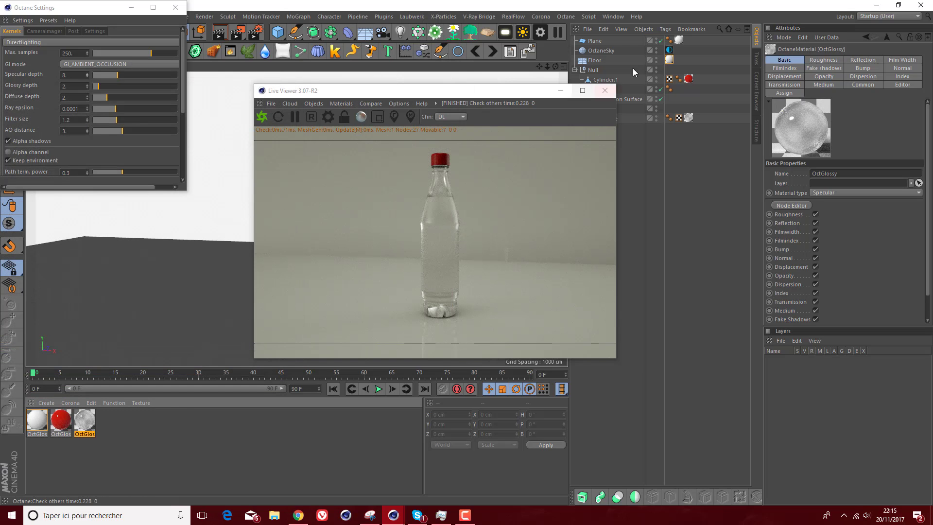